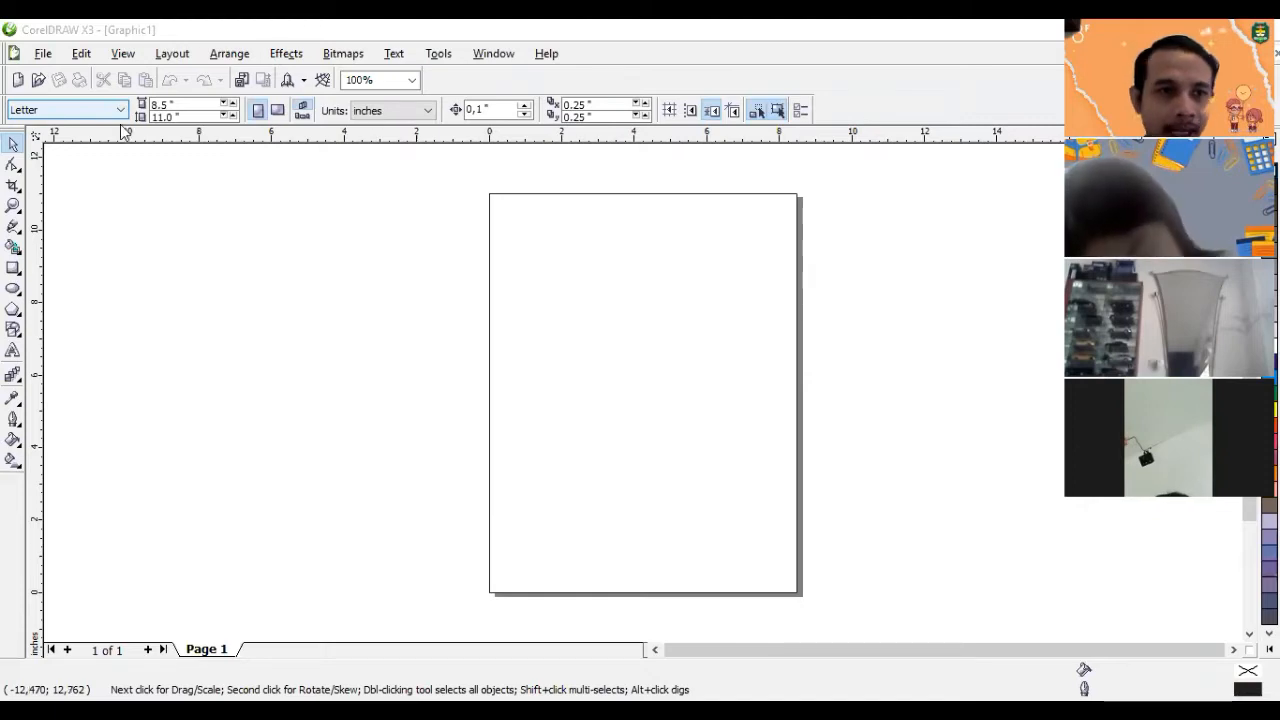
Step: Set the document's drawing units to millimeters
click(395, 112)
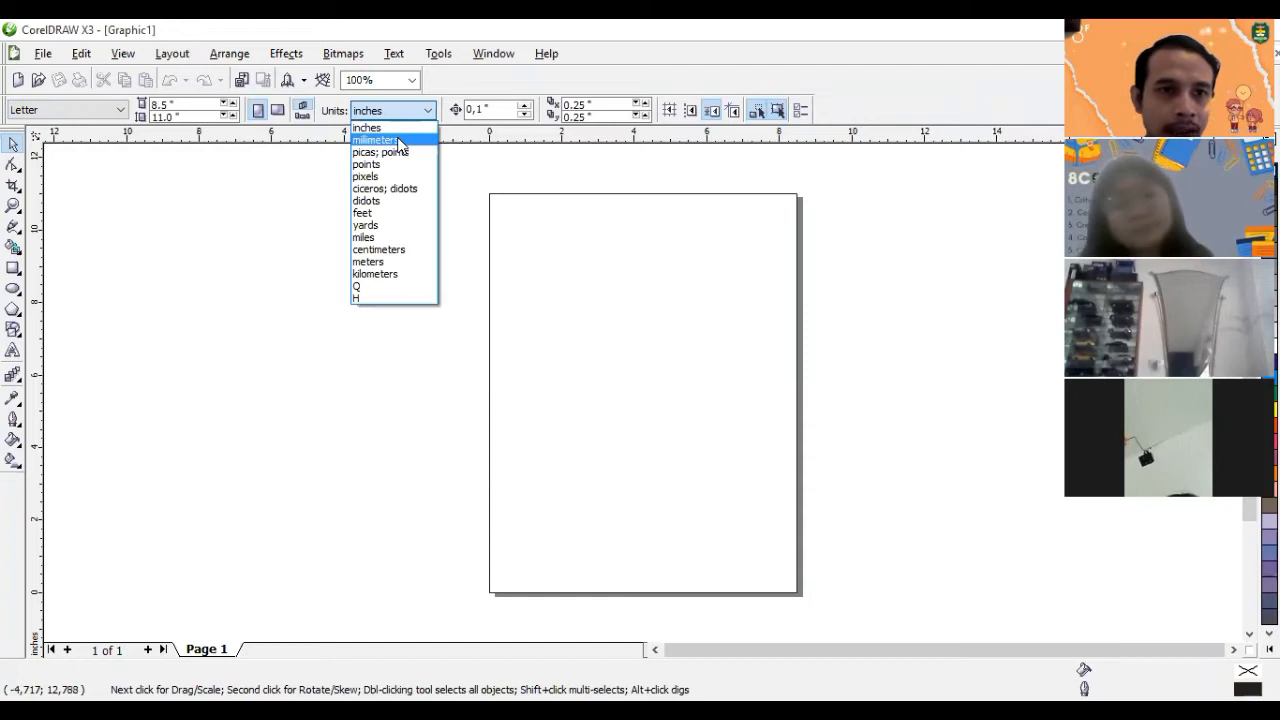
click(398, 143)
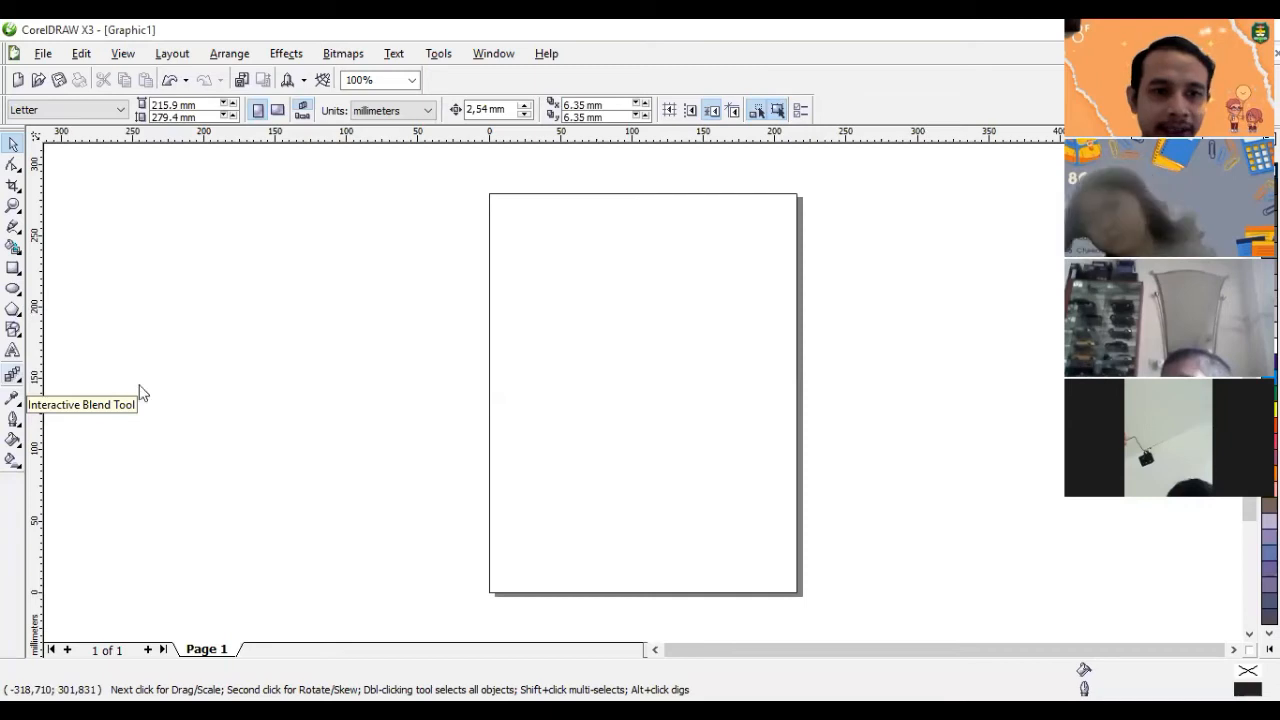
click(13, 374)
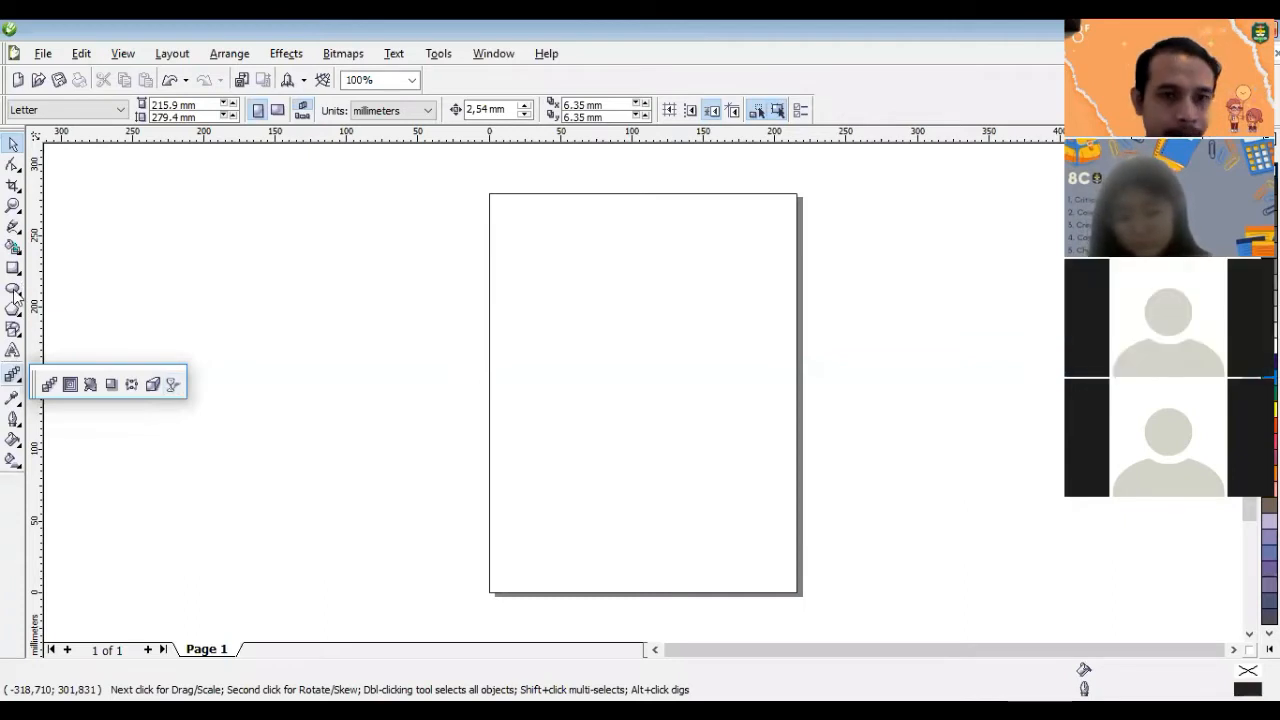
mouse_move(14, 292)
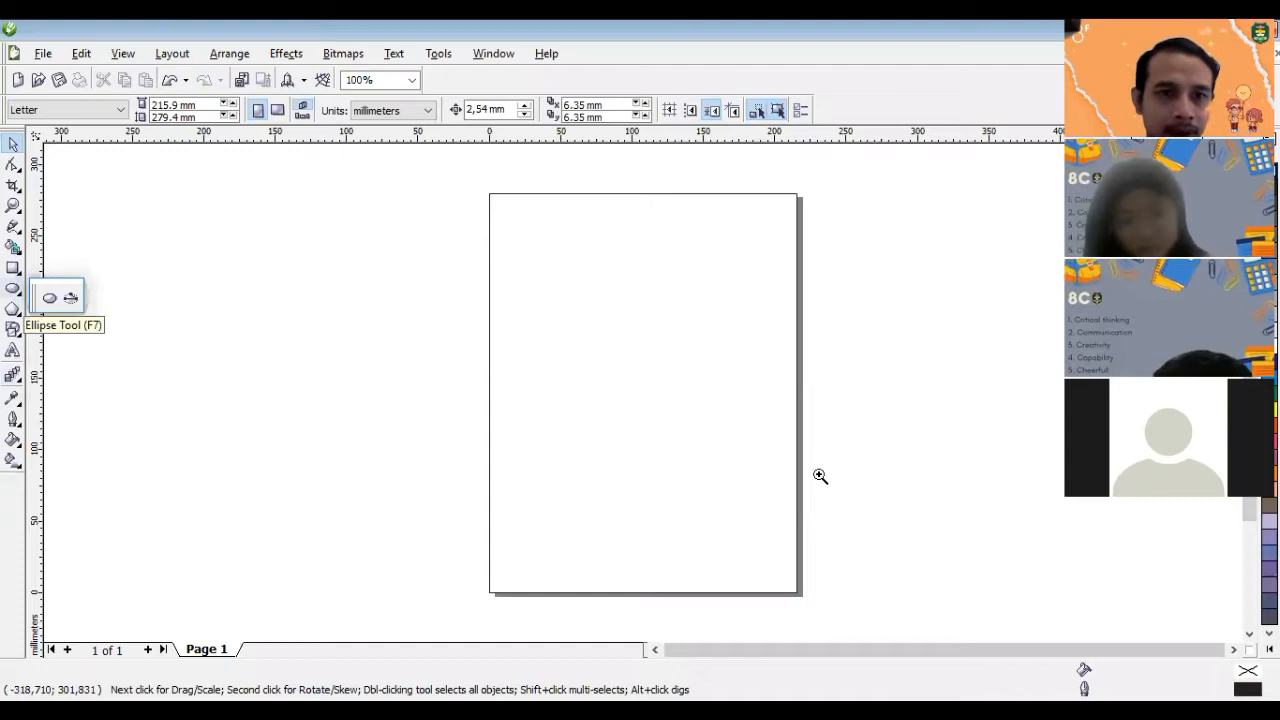
Step: Draw a square about 39 mm wide near the page's left edge and fill it red
click(13, 206)
drag(459, 217, 820, 476)
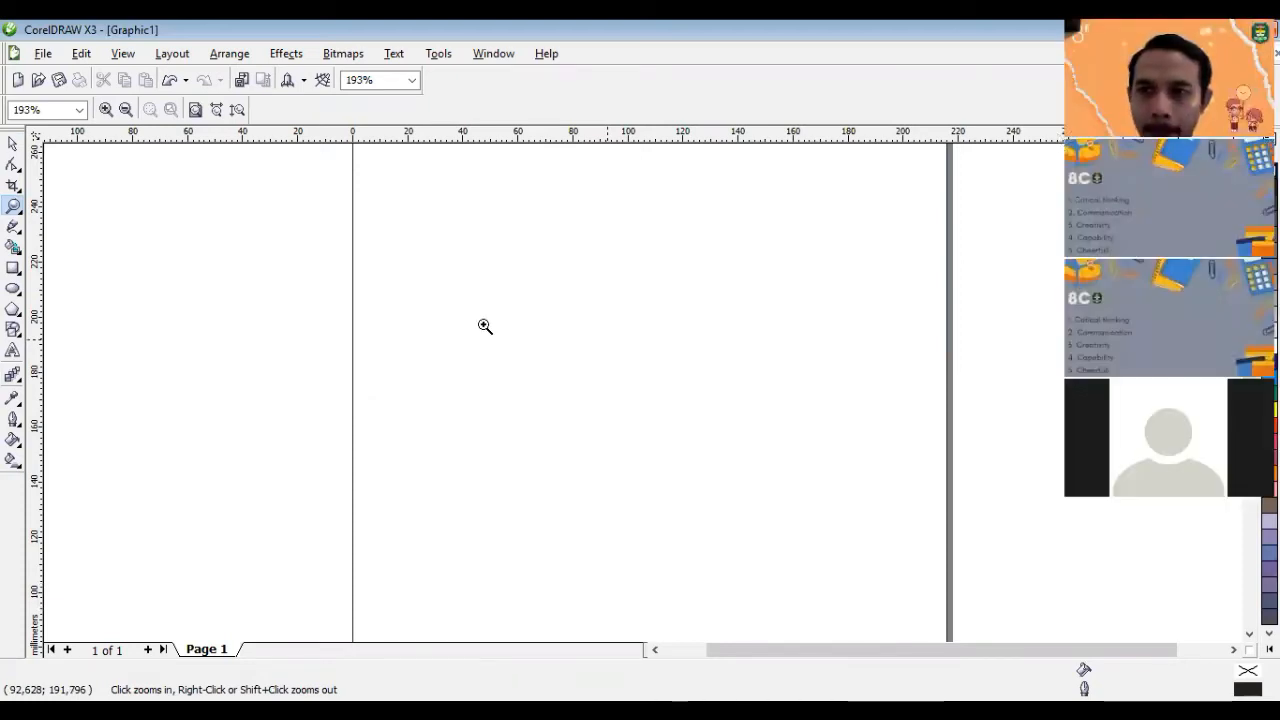
click(12, 270)
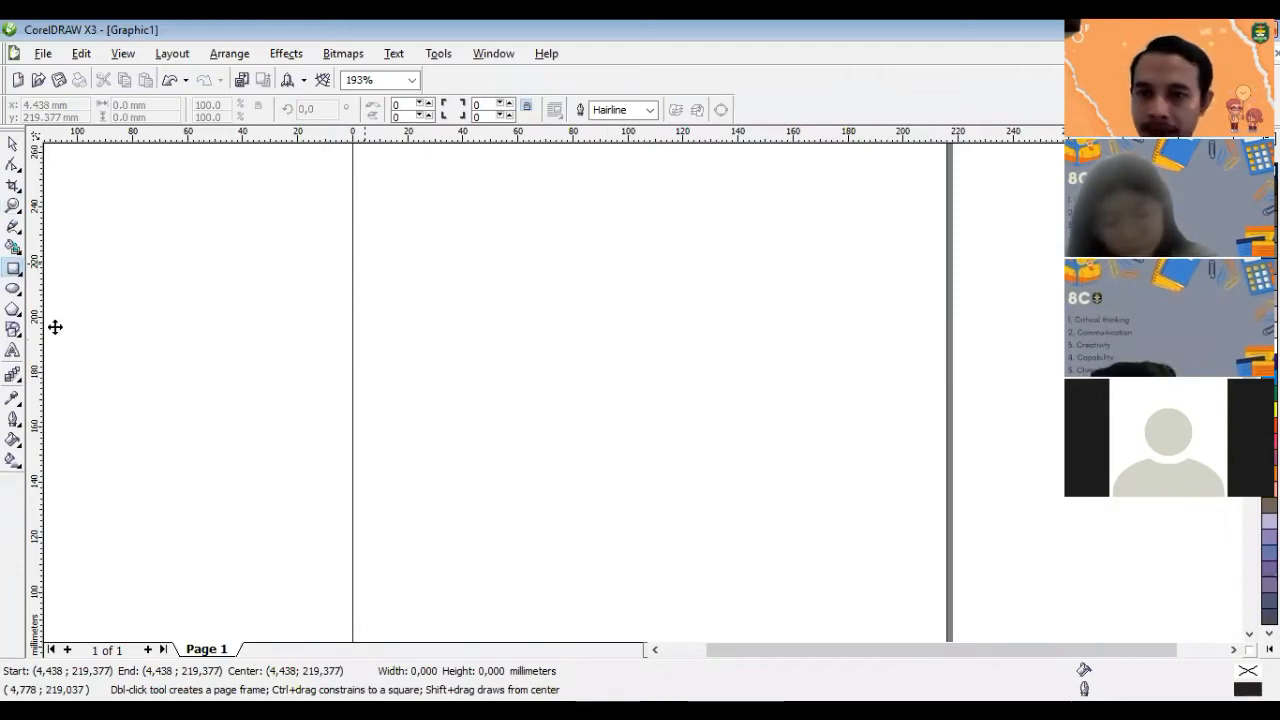
Step: Draw a five-sided polygon about 55 by 52 mm to the right of the square and fill it cyan
click(15, 290)
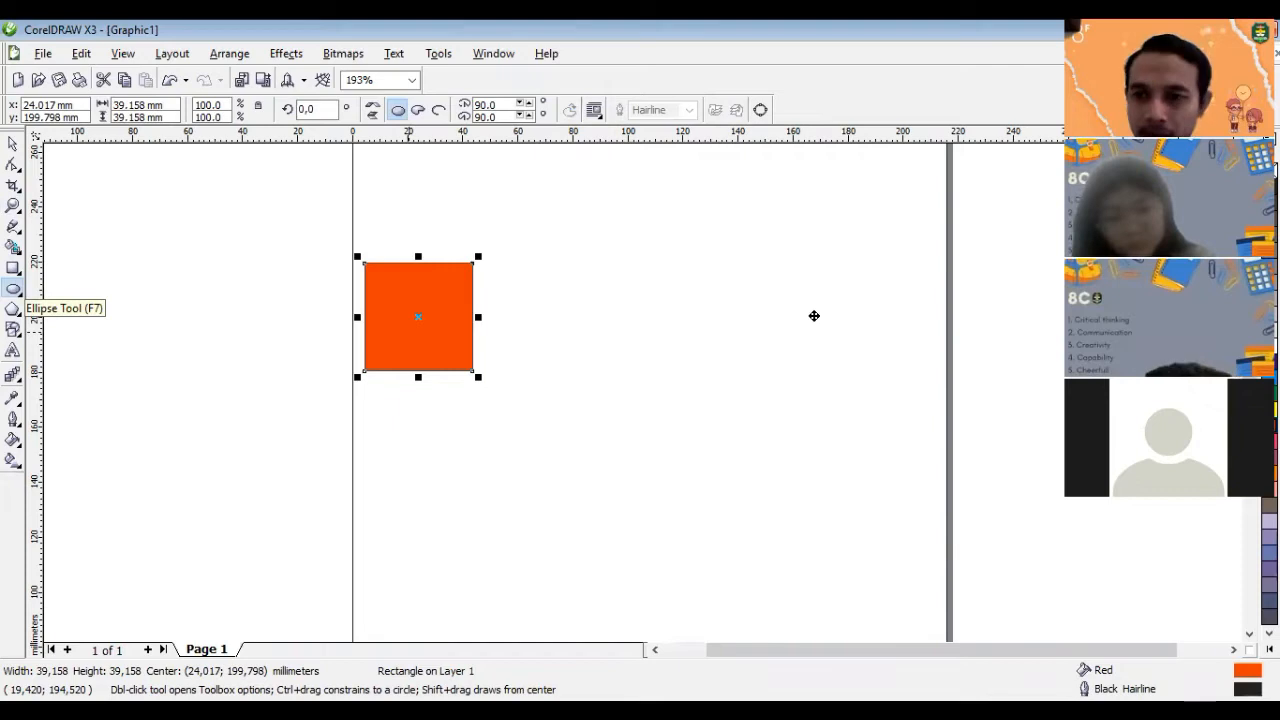
key(y)
drag(748, 249, 892, 383)
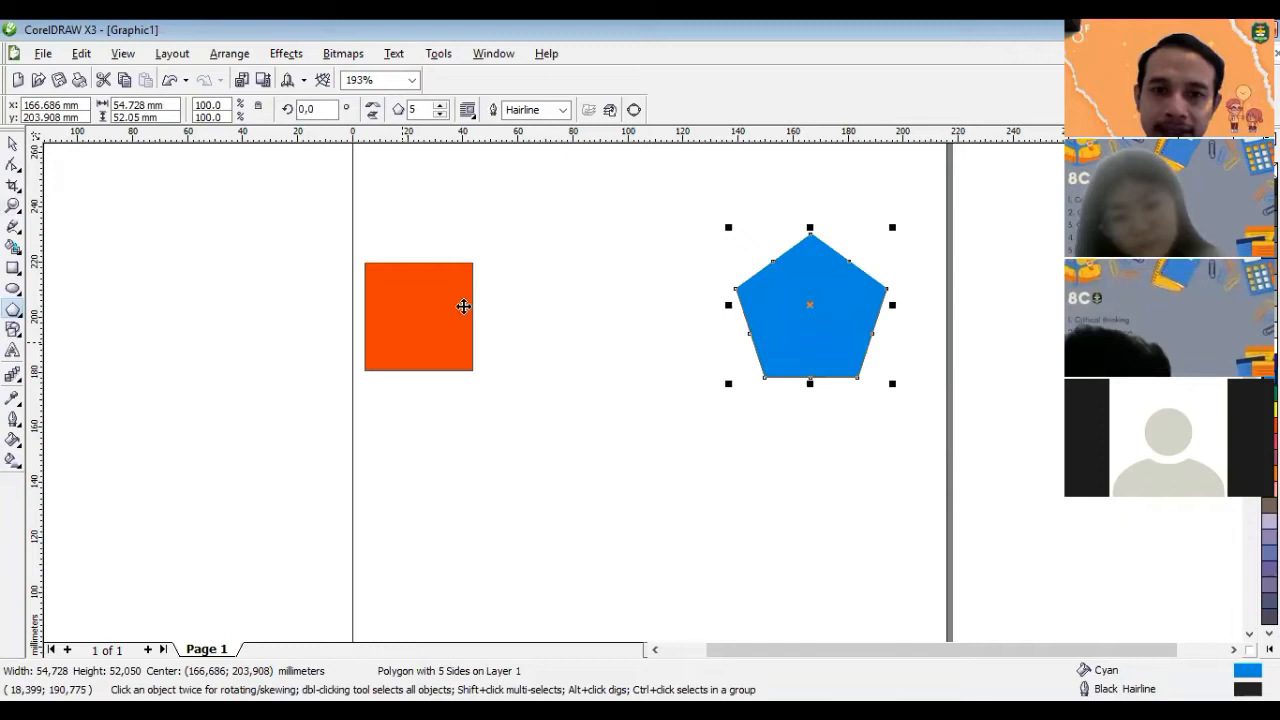
Step: Blend the red square into the cyan pentagon in a straight line with the Interactive Blend tool
click(13, 145)
click(463, 306)
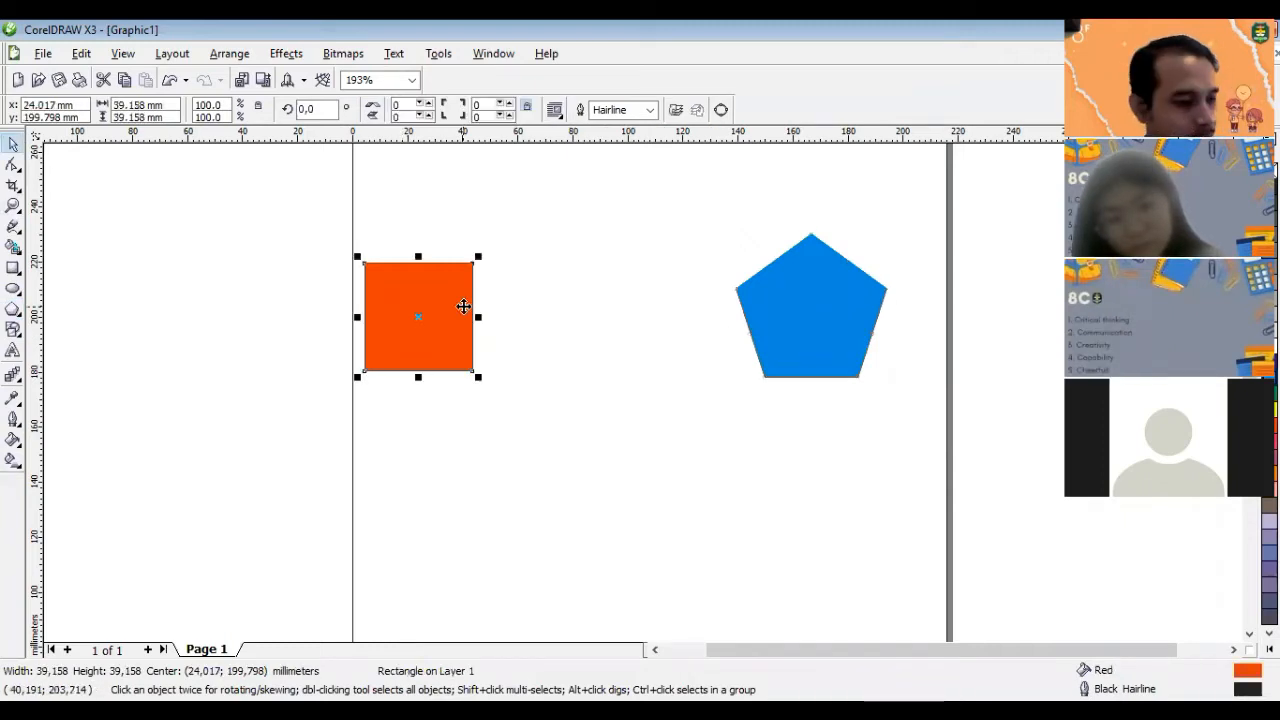
click(13, 373)
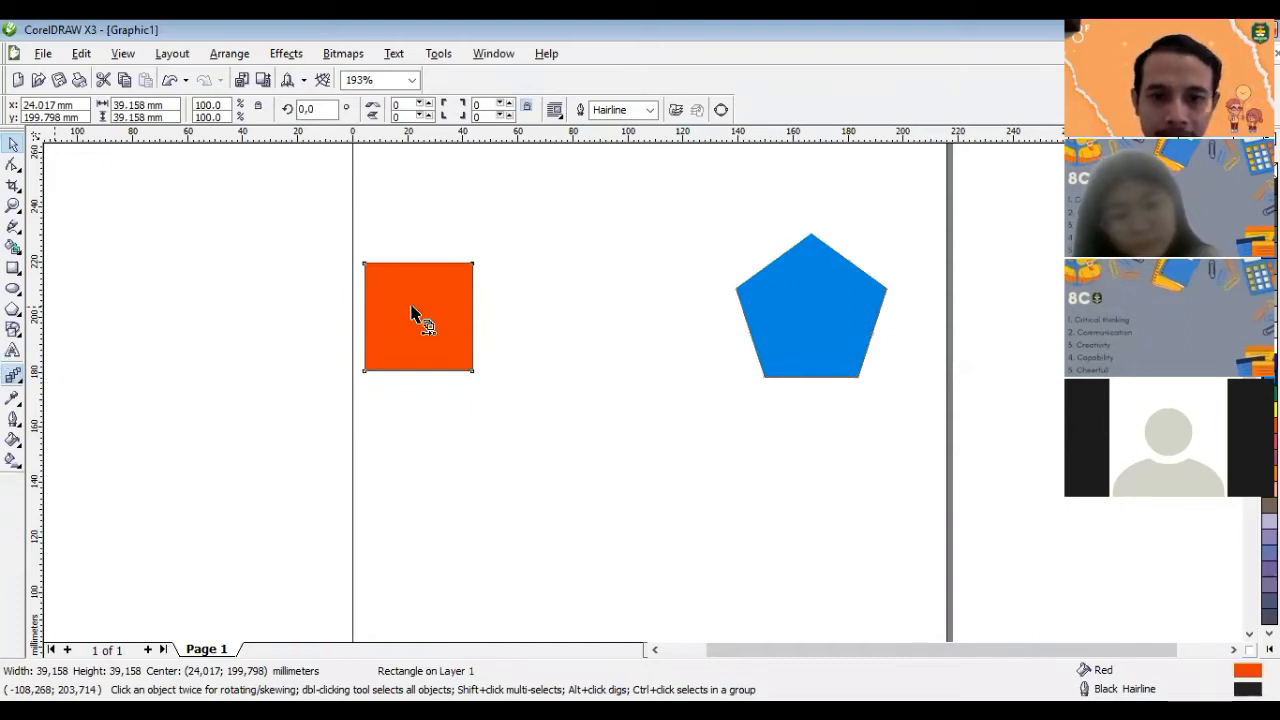
drag(412, 313, 820, 318)
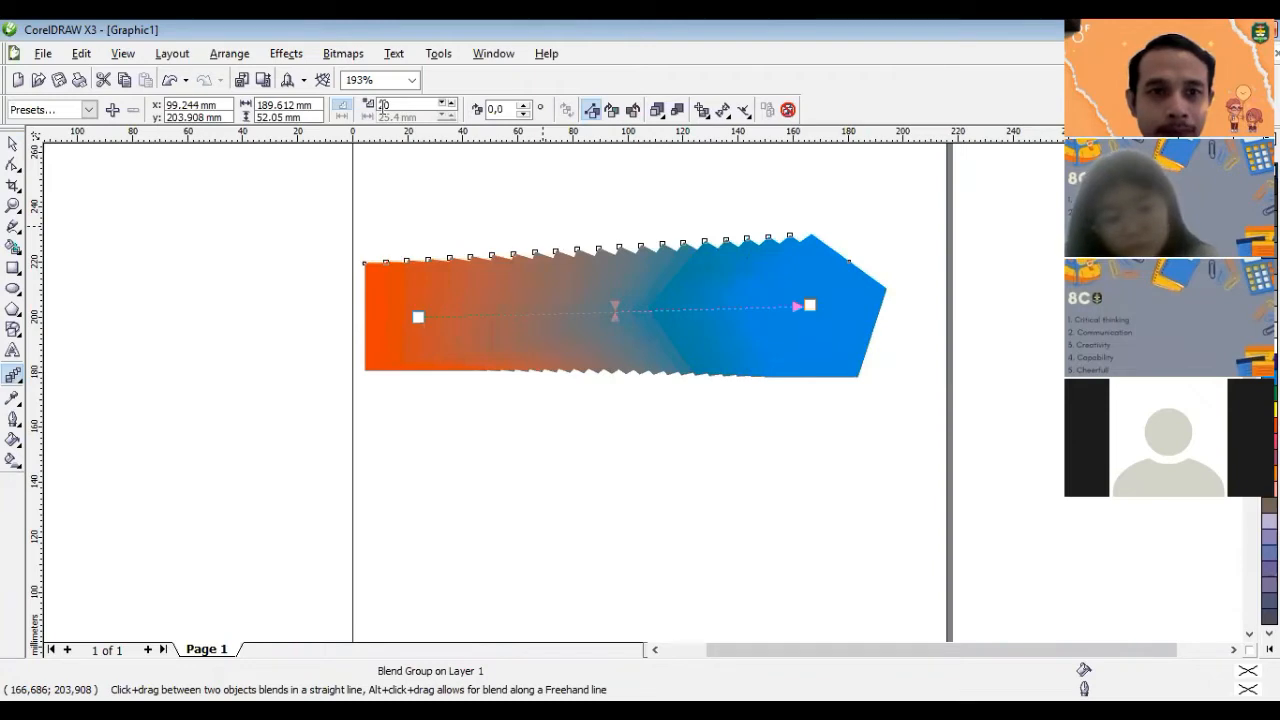
Step: Set the blend to 50 steps and shift its acceleration midpoint towards the pentagon
double_click(397, 105)
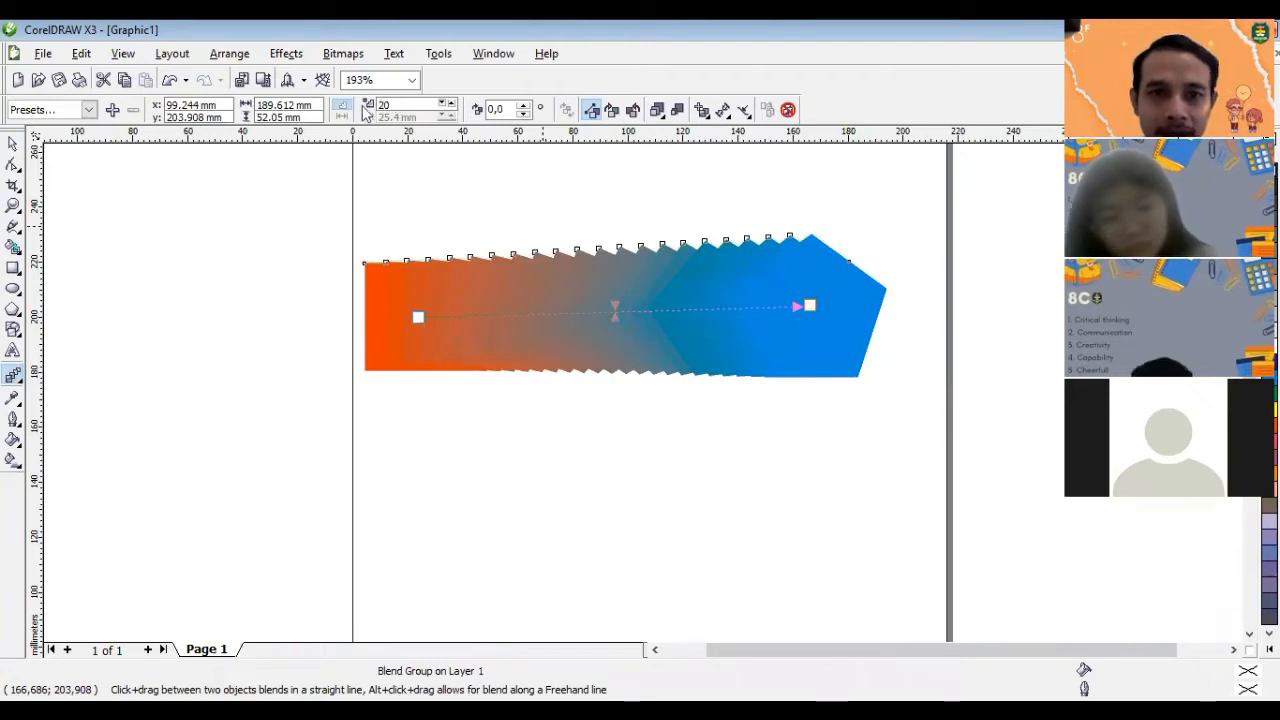
text(50)
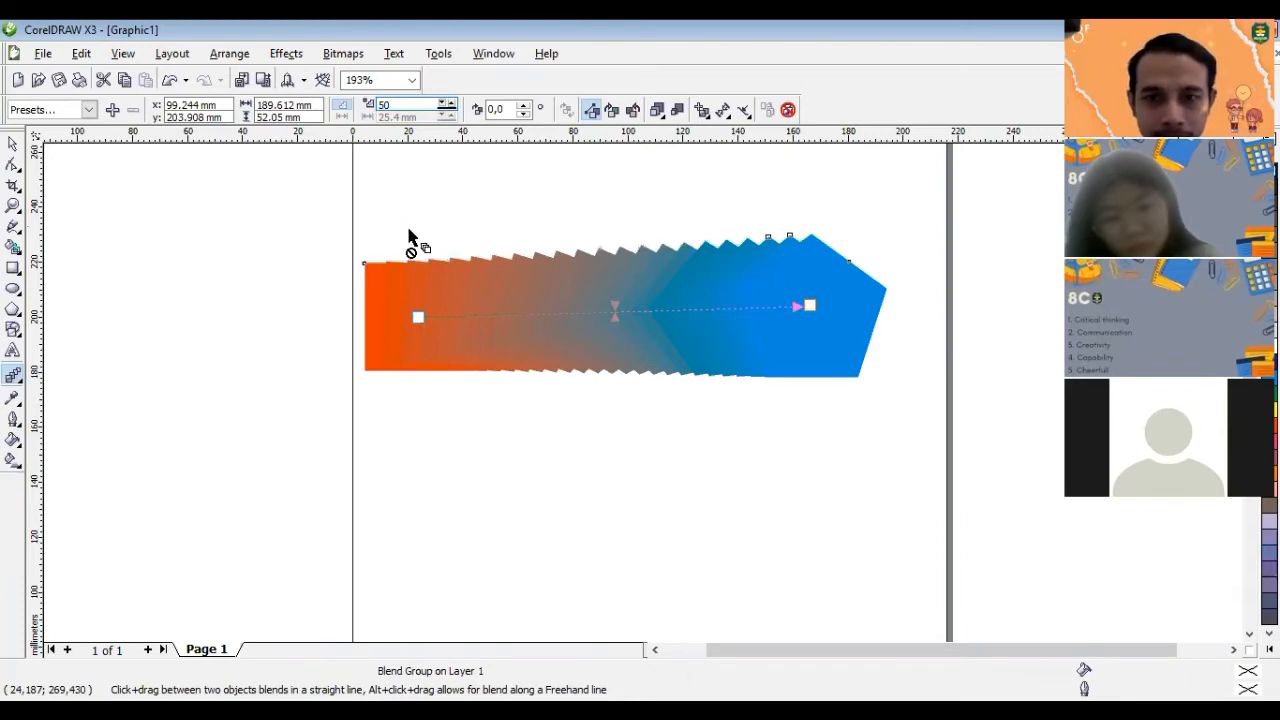
click(789, 280)
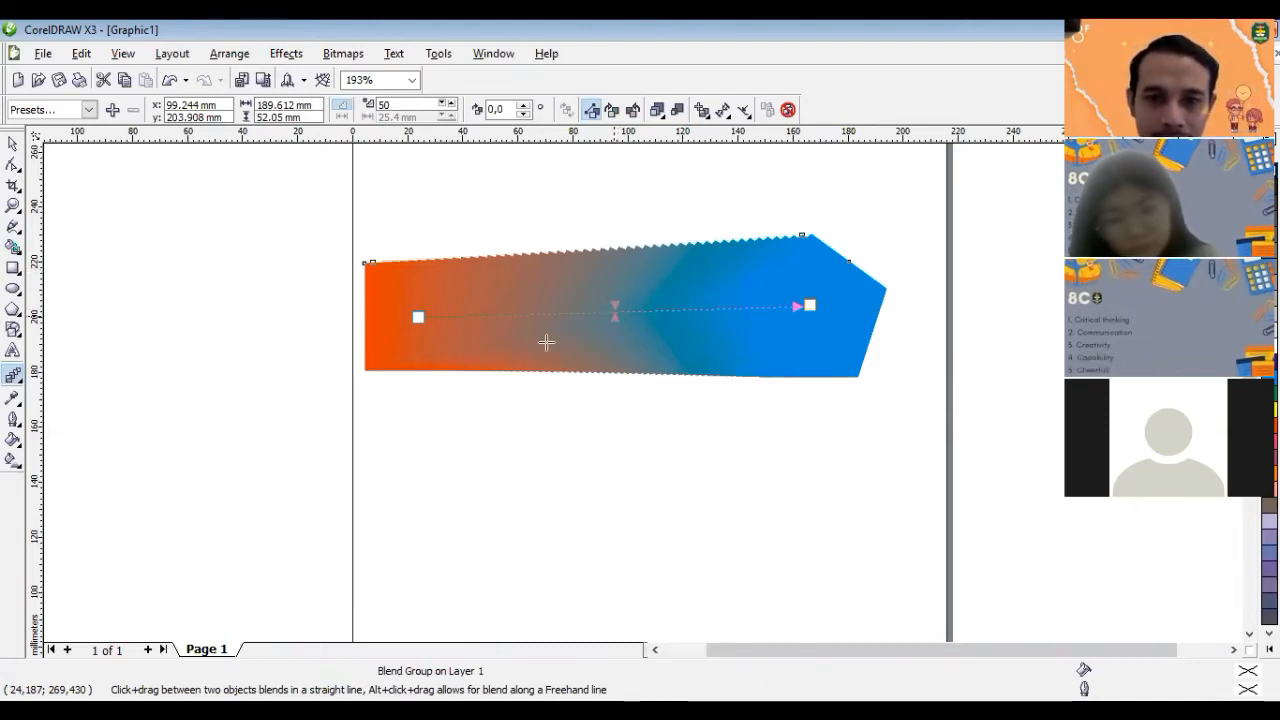
drag(539, 314, 664, 320)
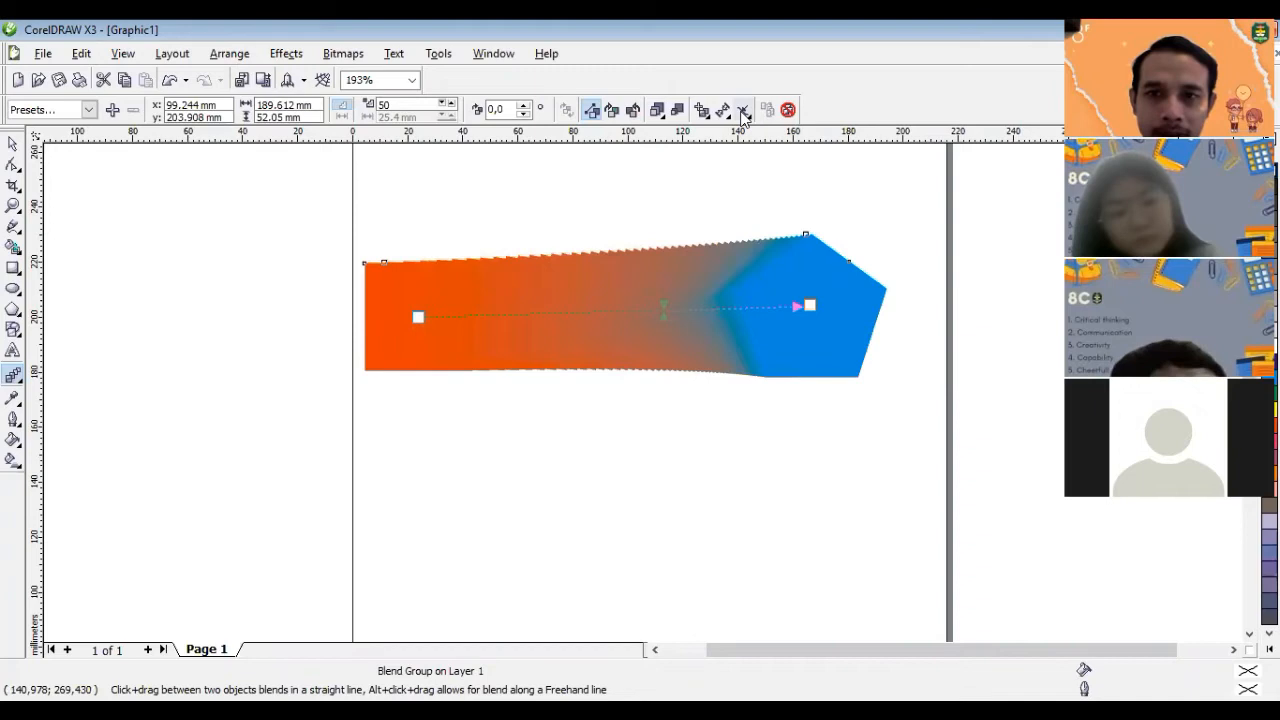
click(657, 109)
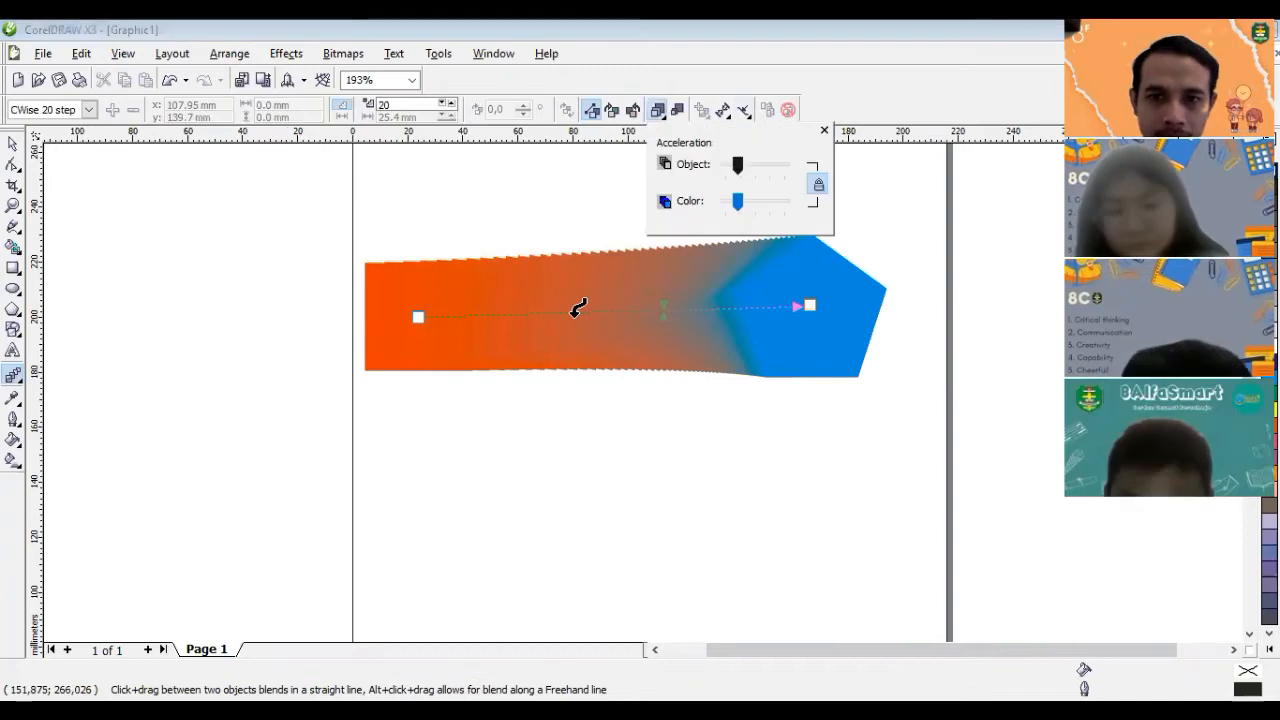
click(623, 420)
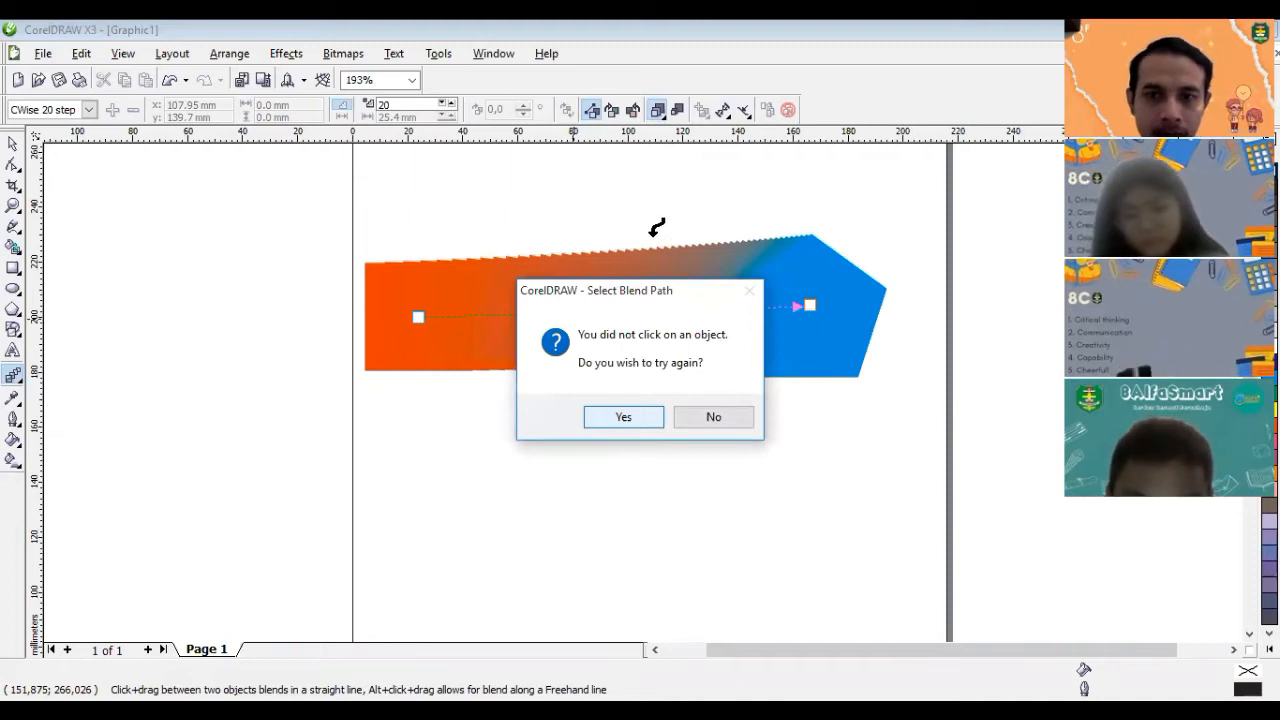
key(Escape)
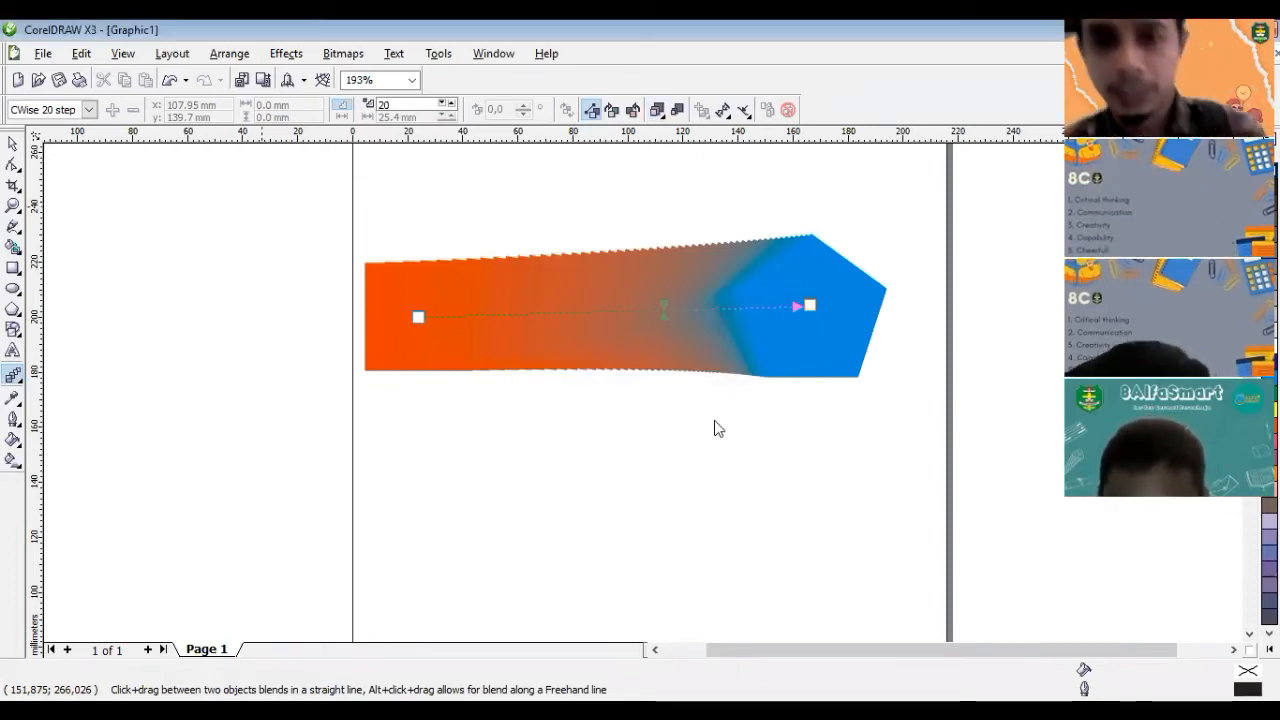
Step: Move the blend group up the page to about x 114 mm, y 243 mm
click(665, 313)
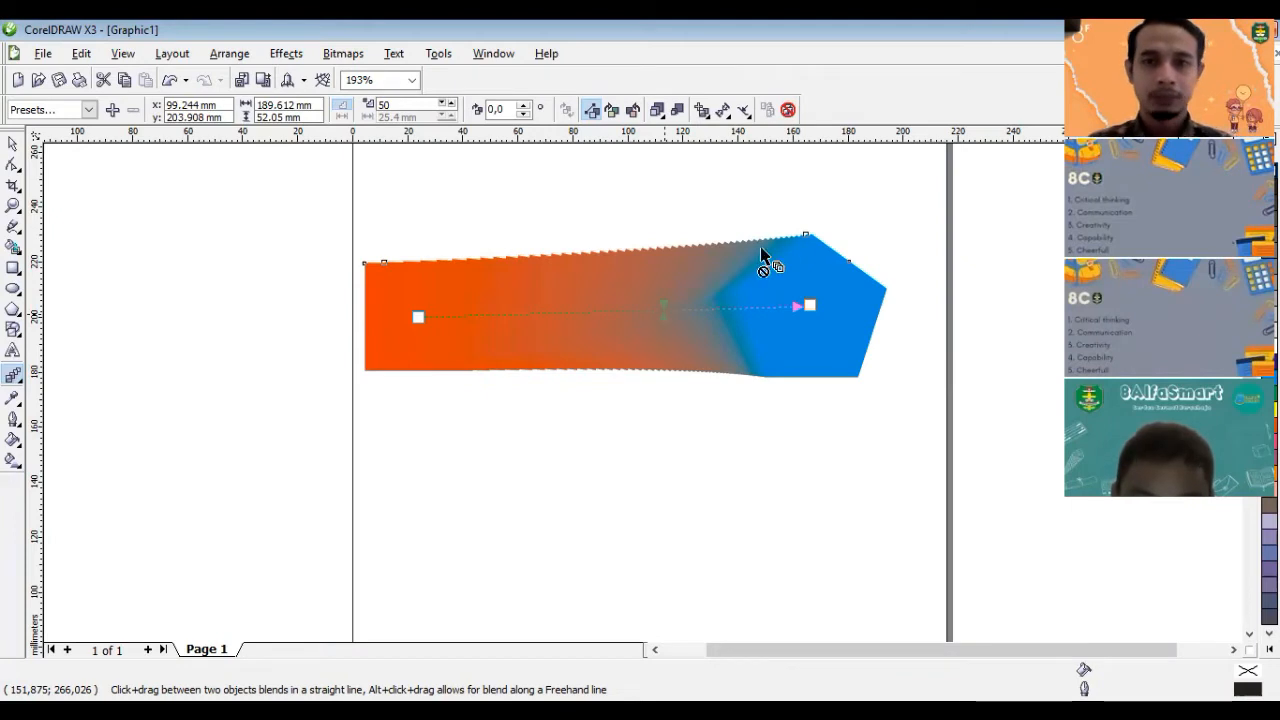
key(space)
drag(800, 263, 829, 179)
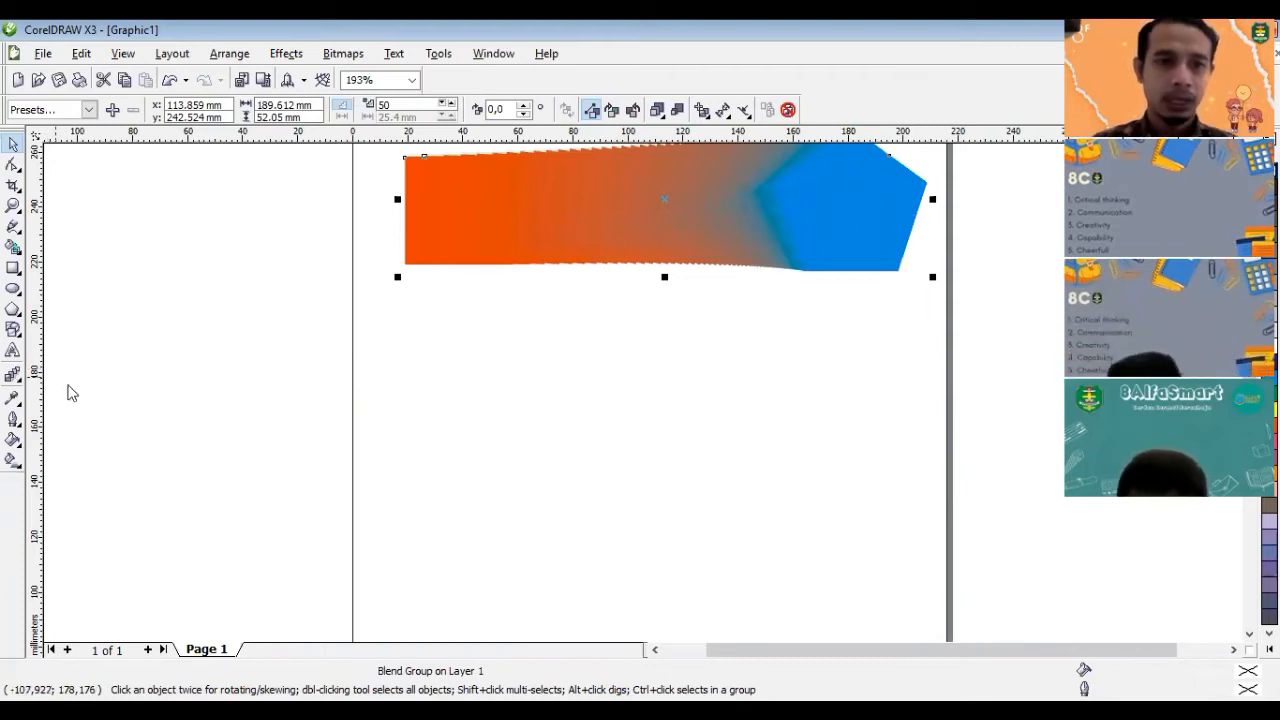
Step: Add the artistic text "angelus custos" in 24 pt Arial below the blend group
click(14, 376)
click(13, 350)
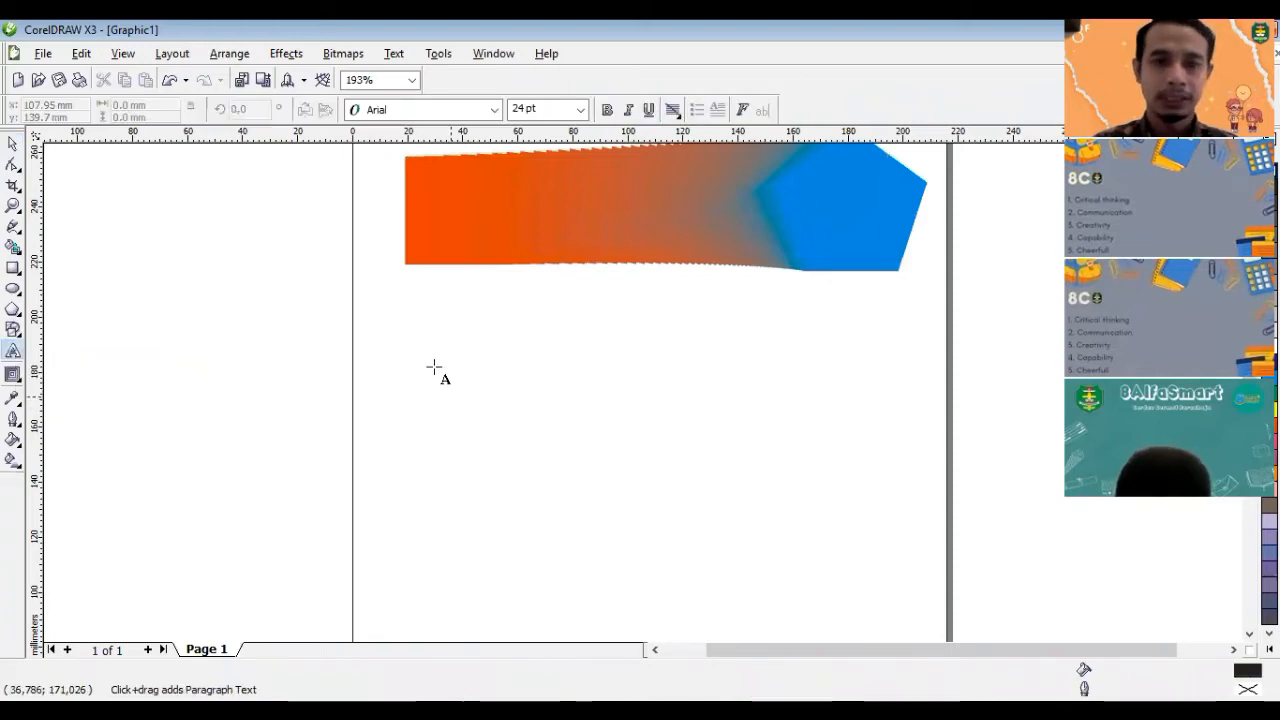
click(443, 404)
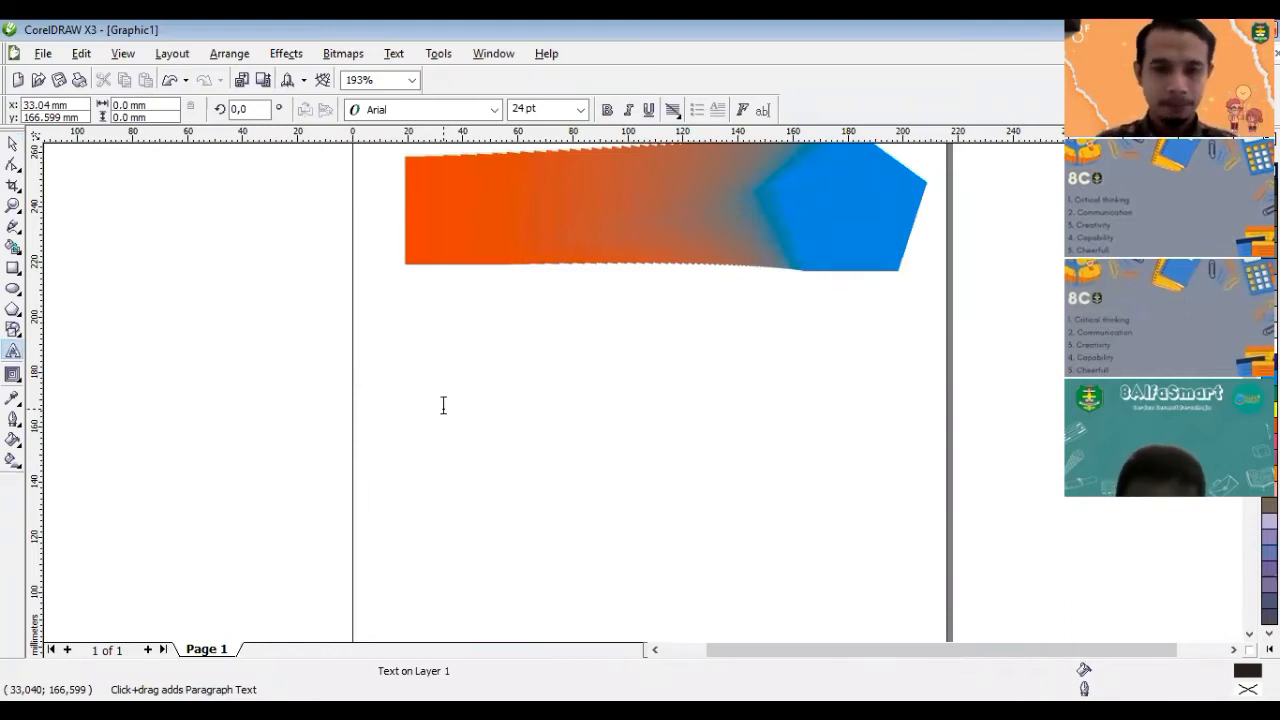
text(a)
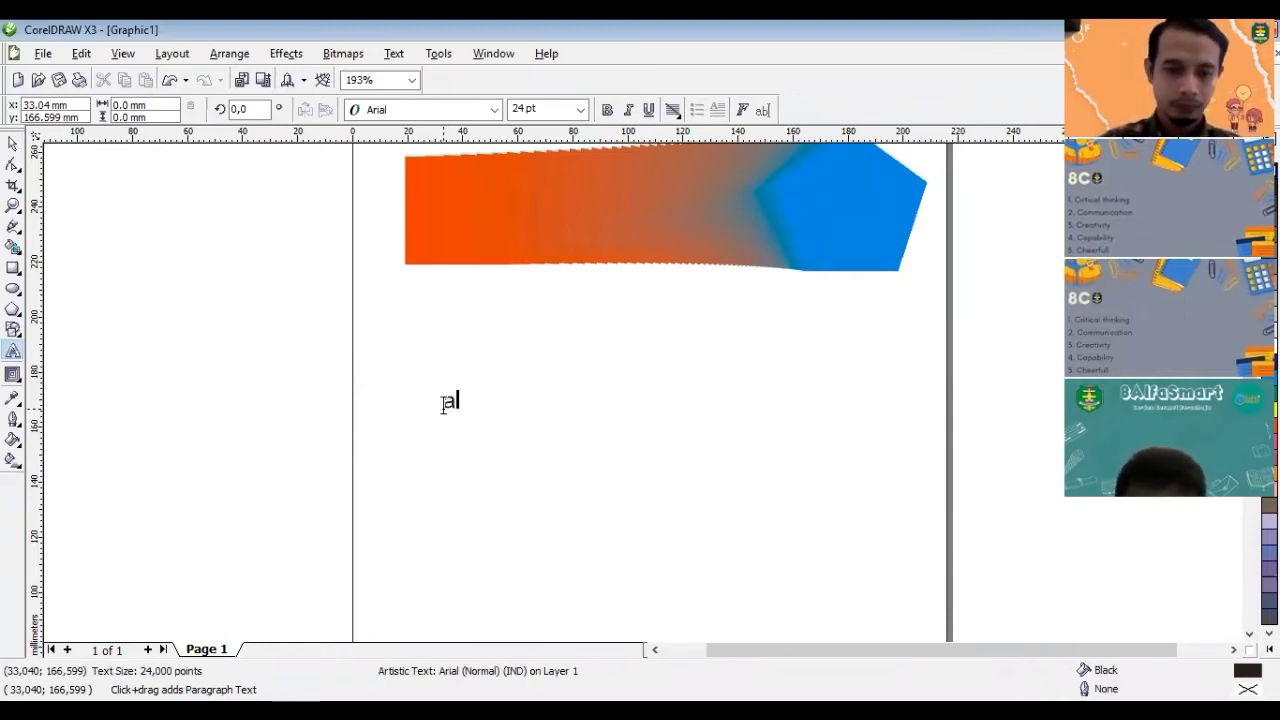
text(ngel)
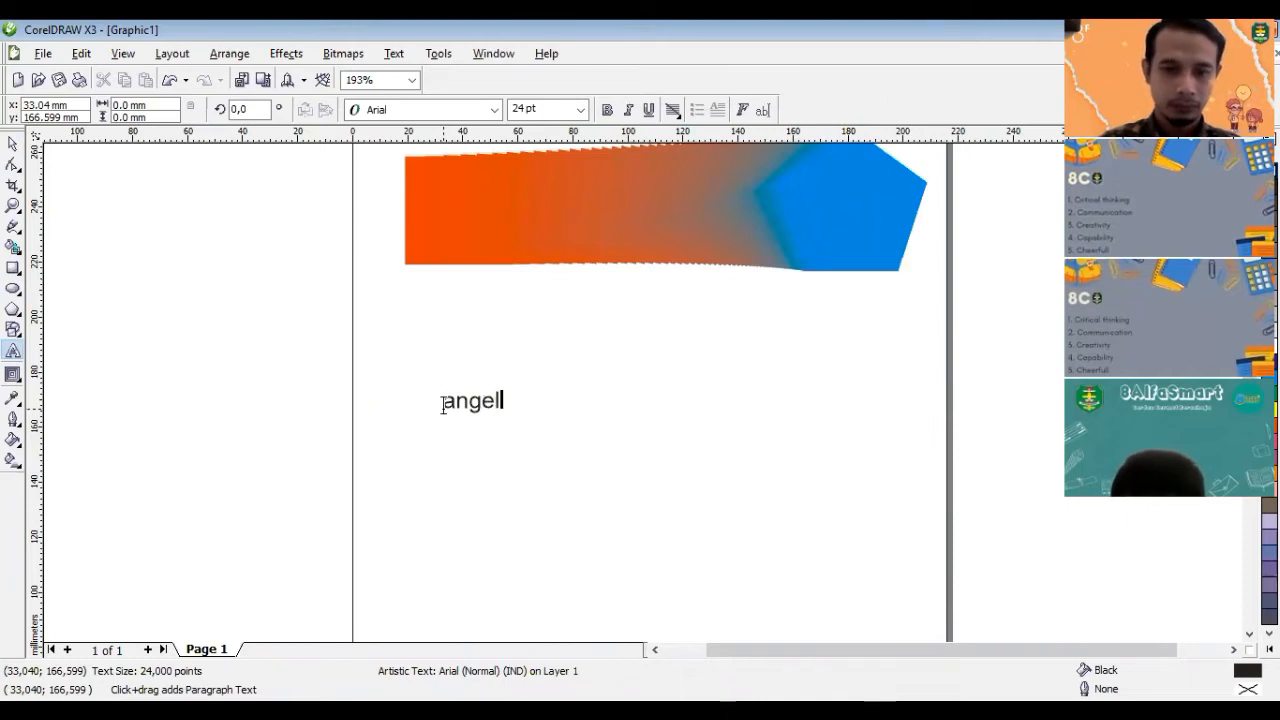
text(us)
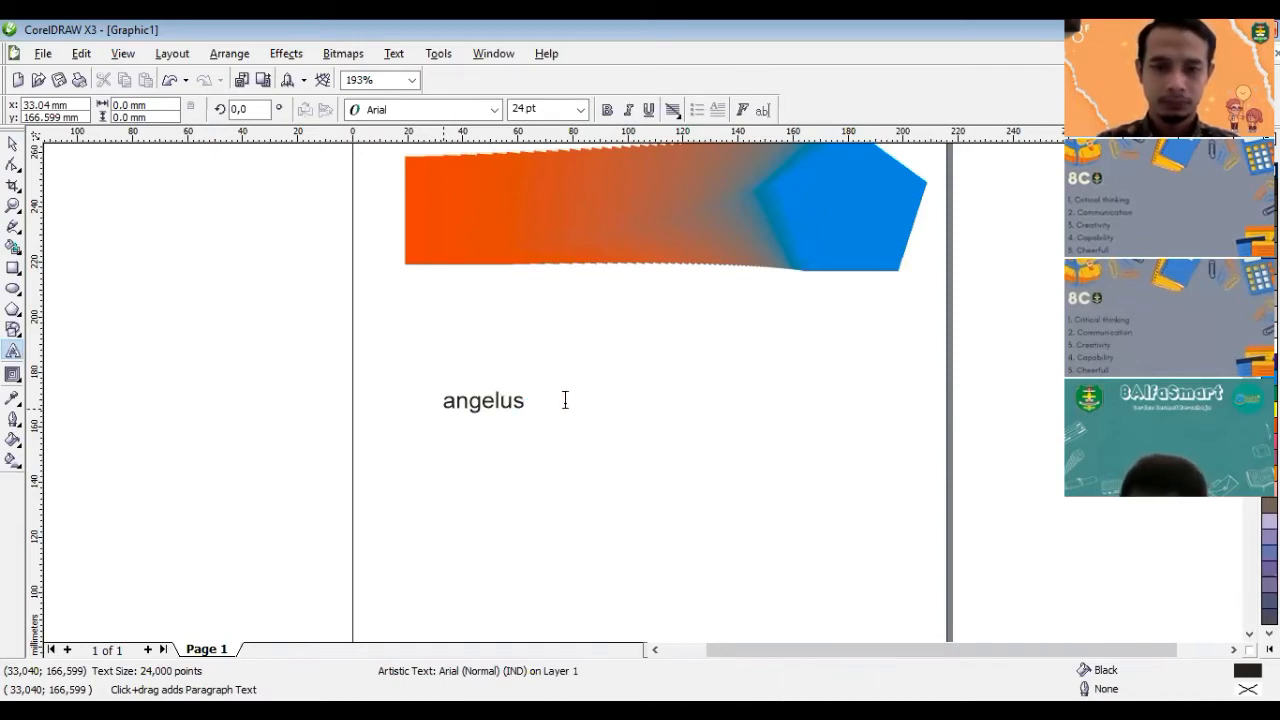
text(cus)
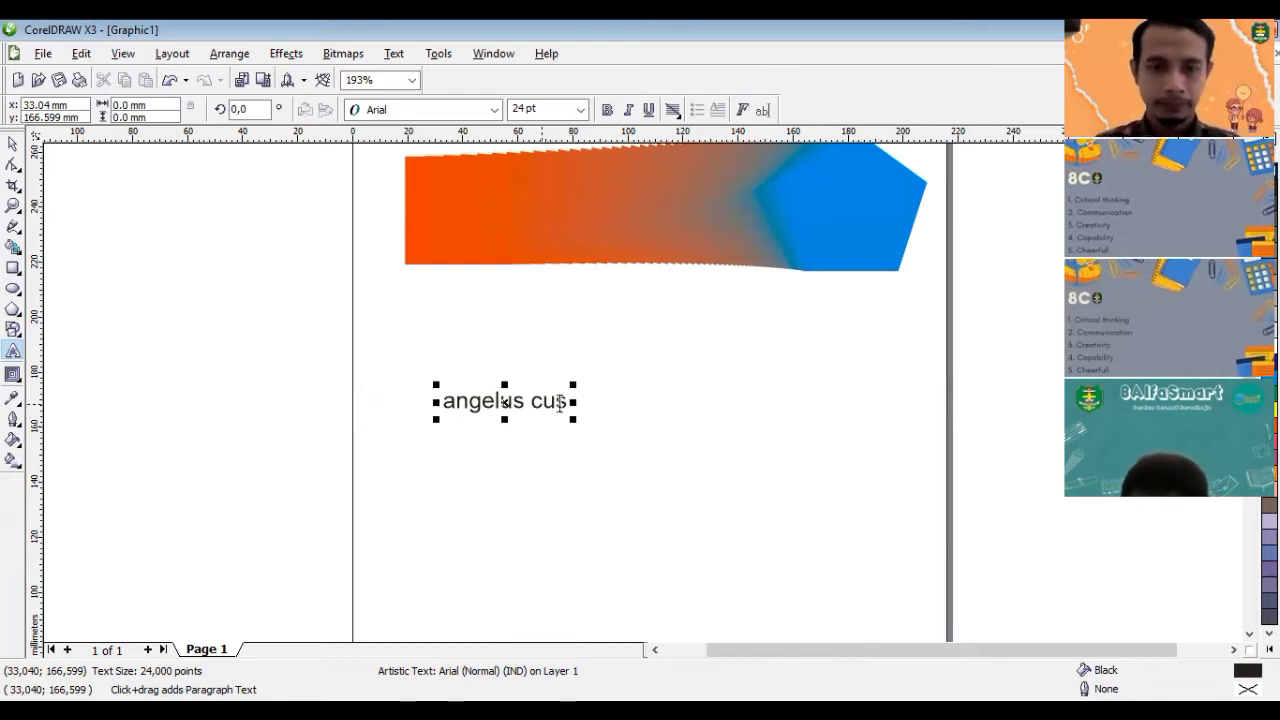
text(o)
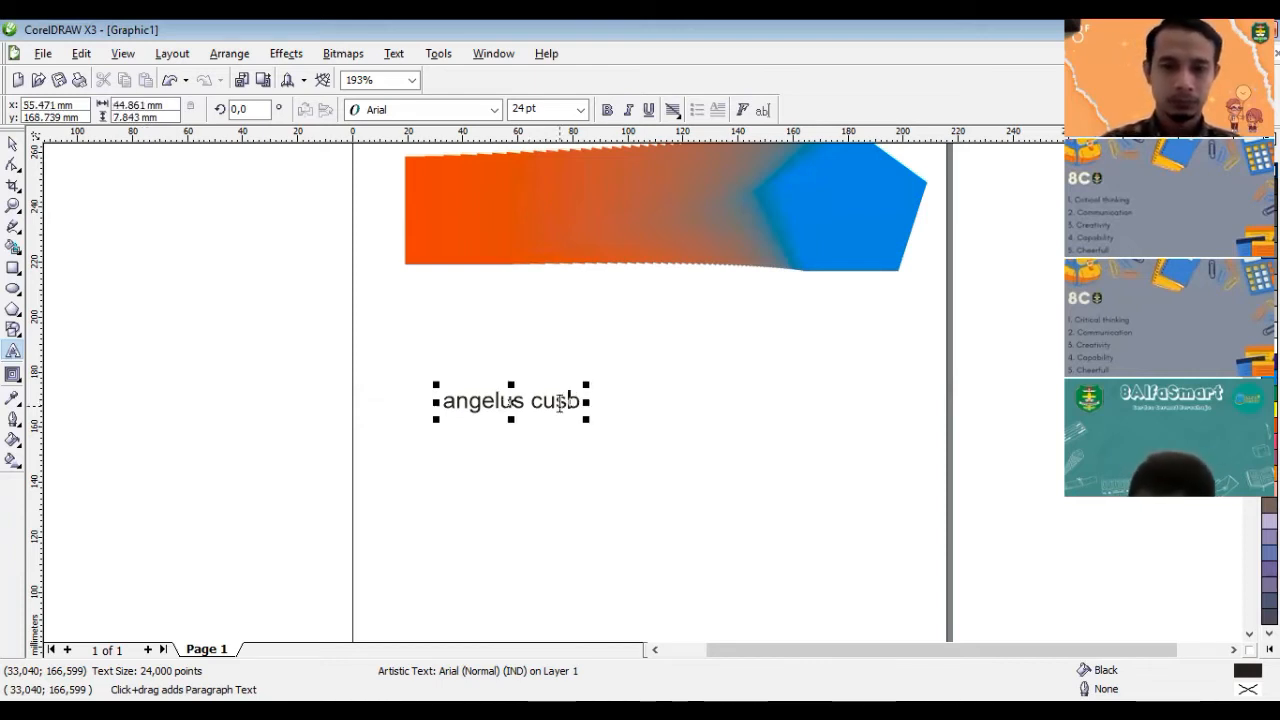
key(BackSpace)
text(tos)
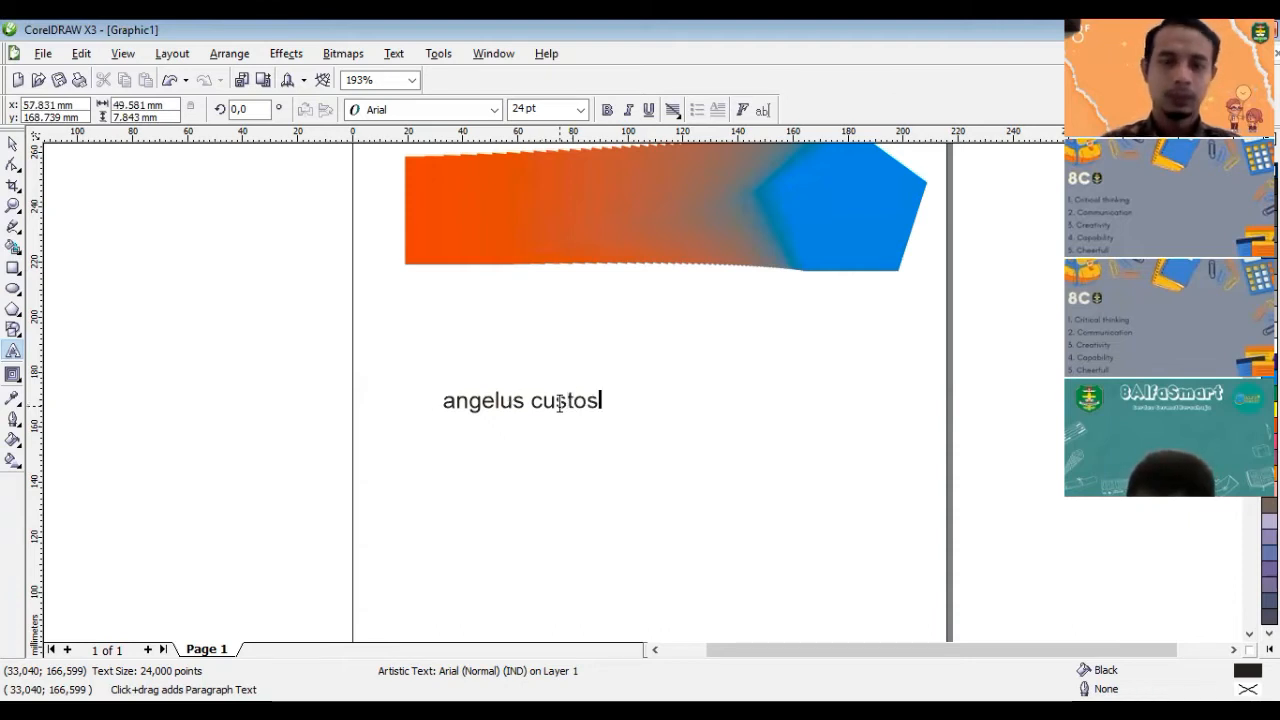
click(13, 145)
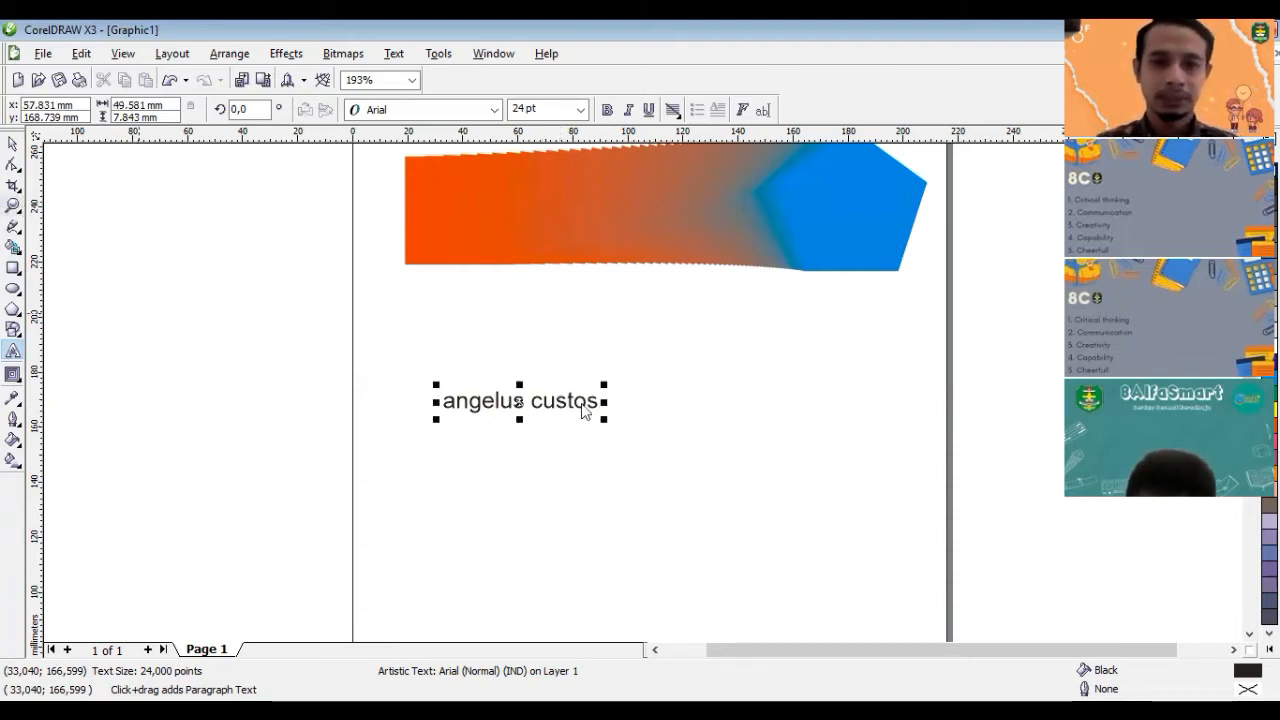
Step: Enlarge the "angelus custos" text to about 56 pt and format it in Cooper Black with a red fill
click(9, 205)
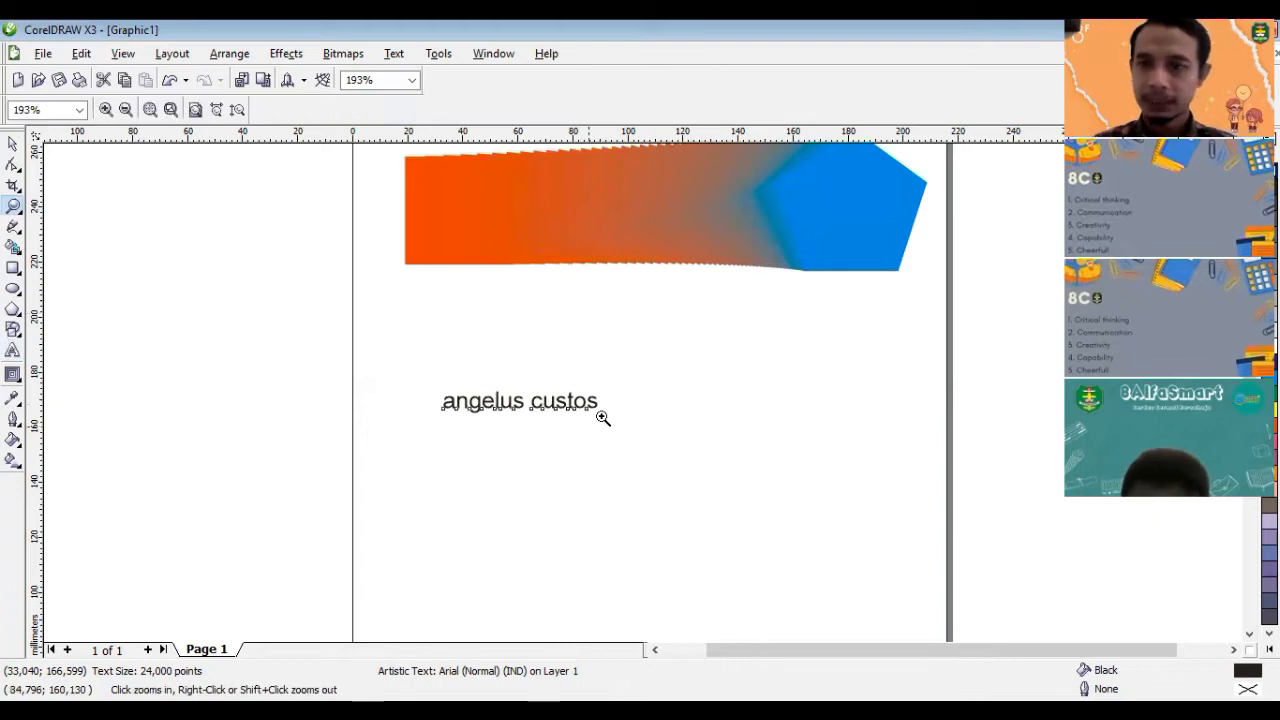
key(space)
drag(689, 443, 808, 477)
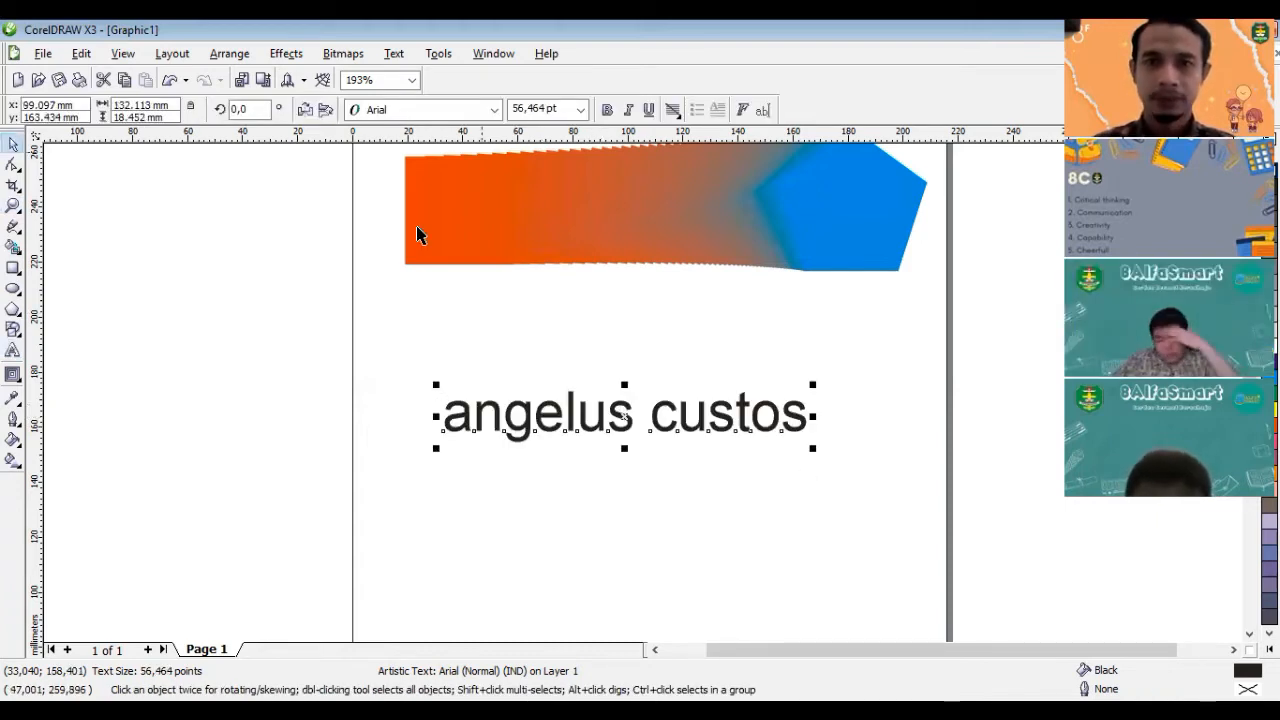
key(ctrl+b)
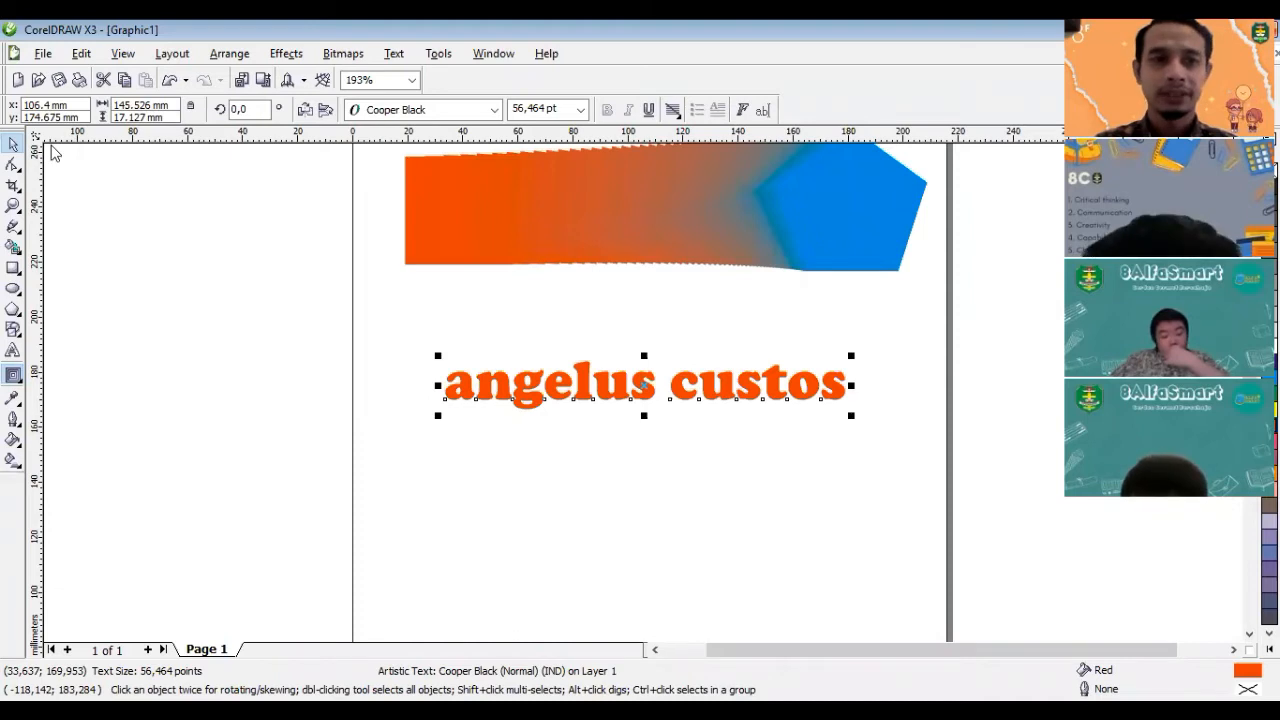
Step: Apply a 10-step outside contour with 2.54 mm offset to the text, using clockwise contour colors and a yellow end fill
click(89, 110)
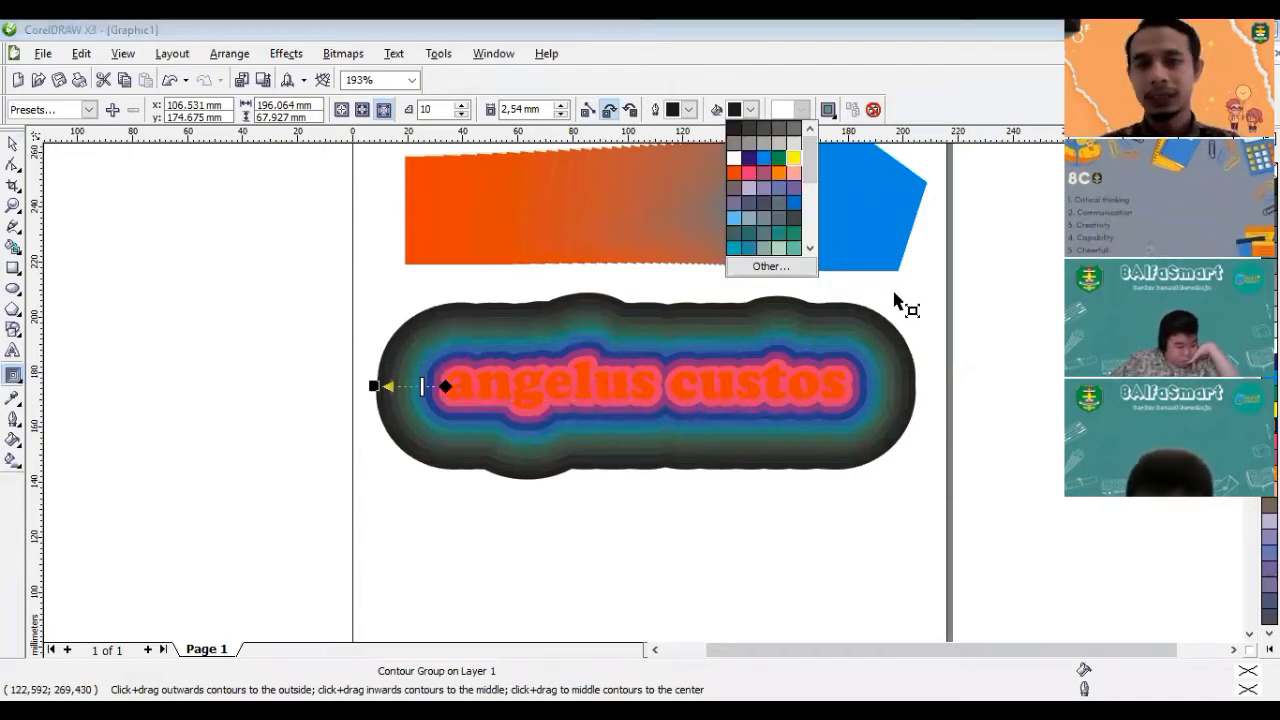
click(793, 157)
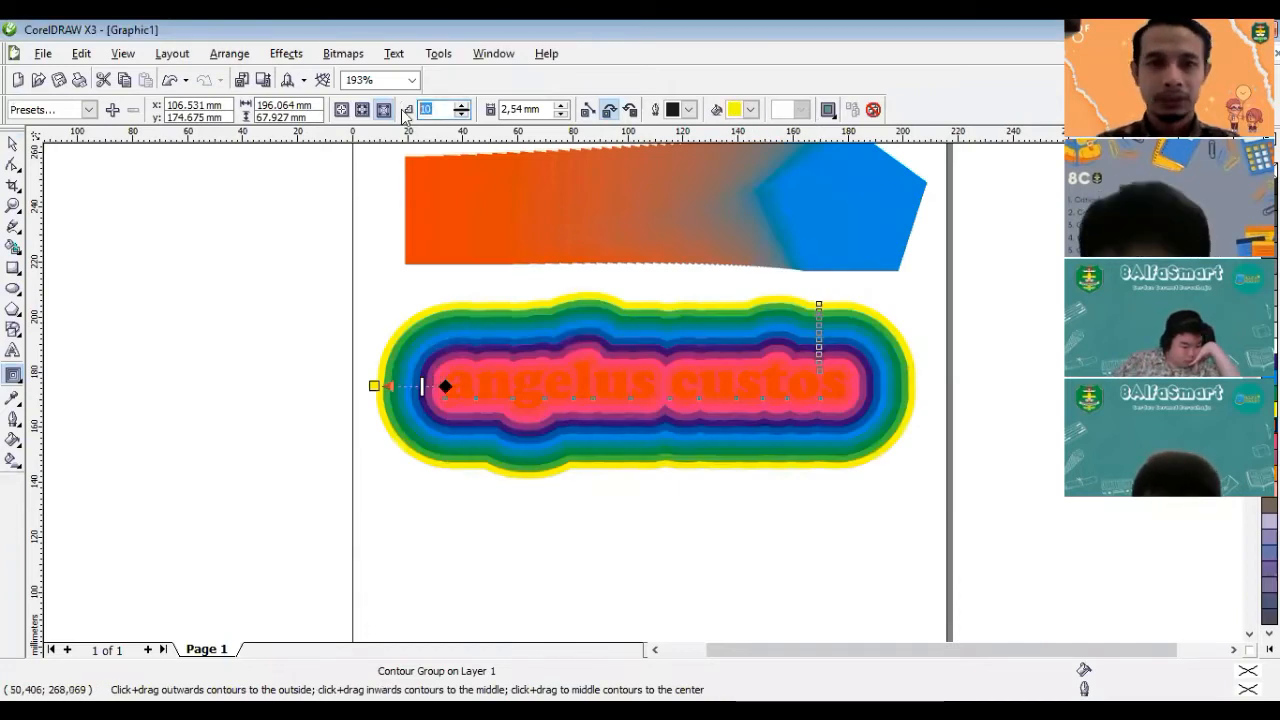
Step: Set the text contour to 20 steps with a 0.5 mm offset
double_click(452, 108)
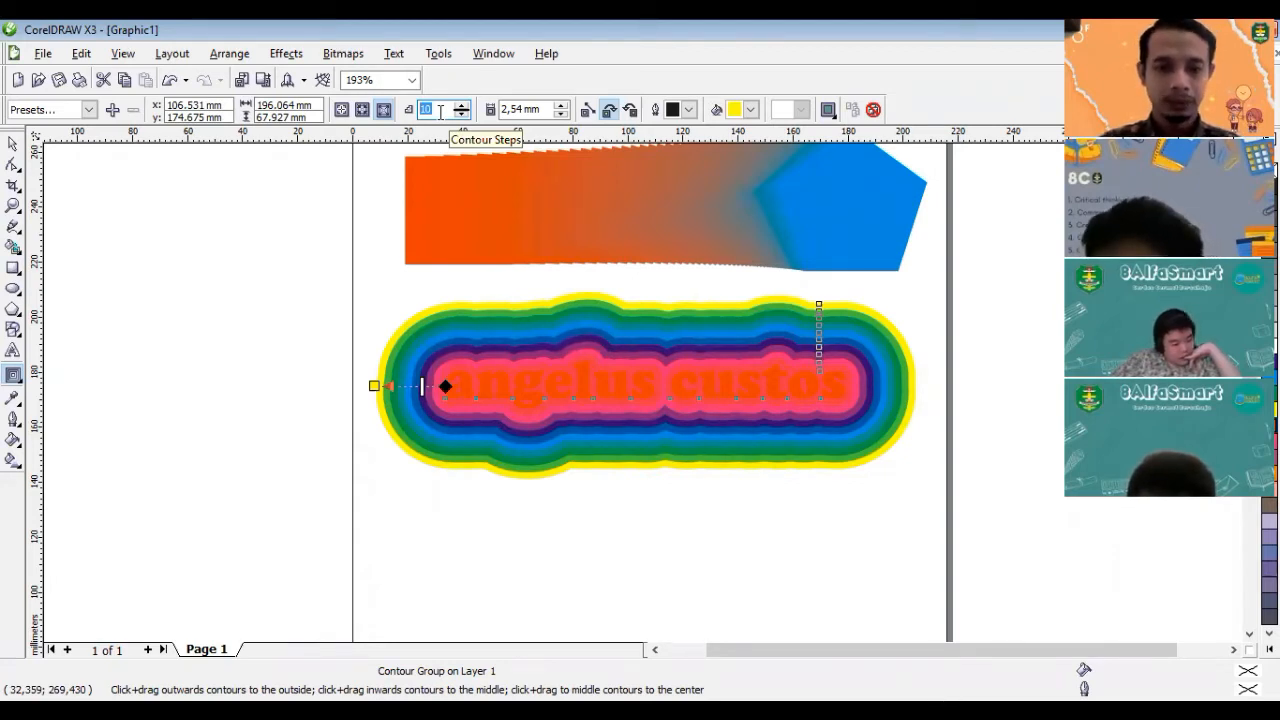
text(20)
key(Return)
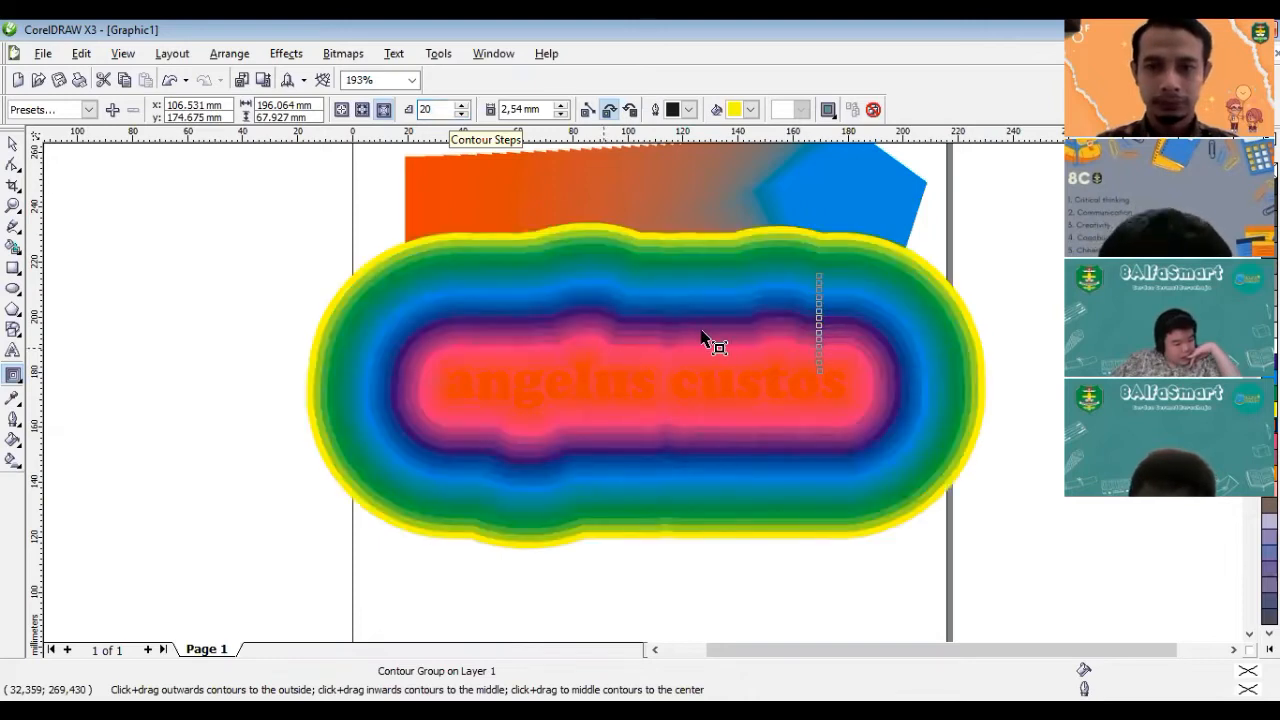
click(491, 118)
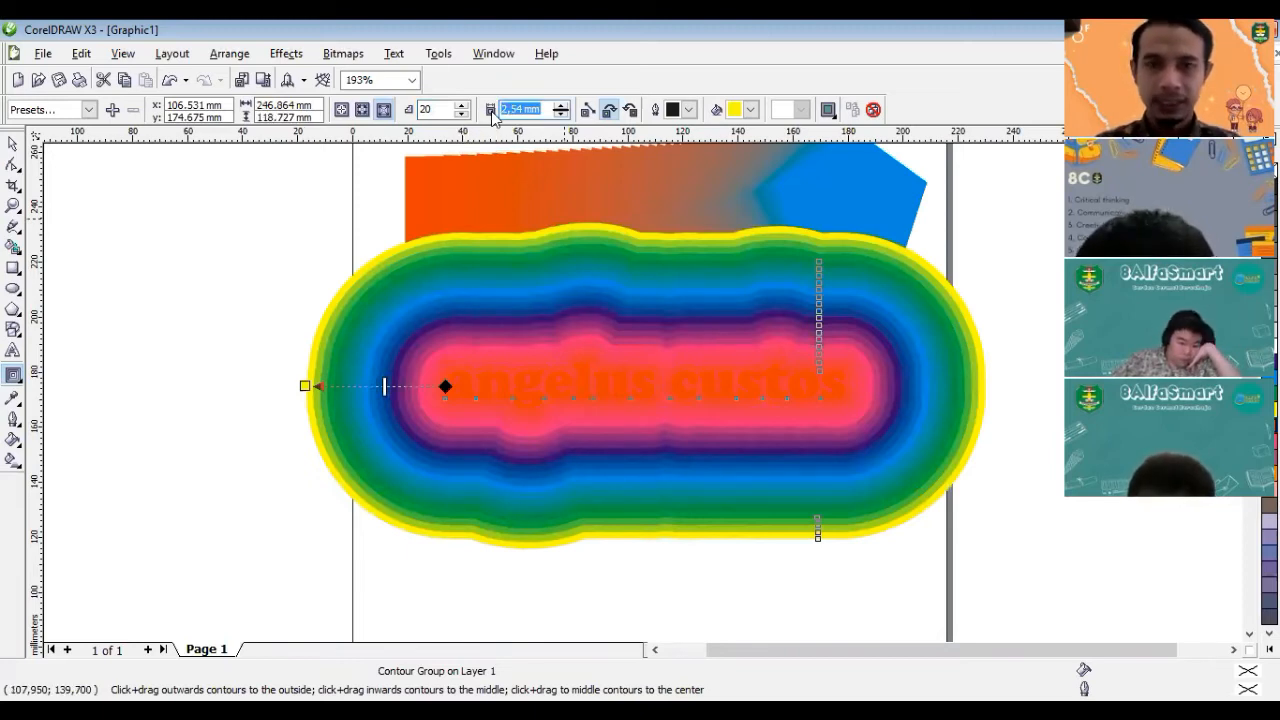
text(0,5)
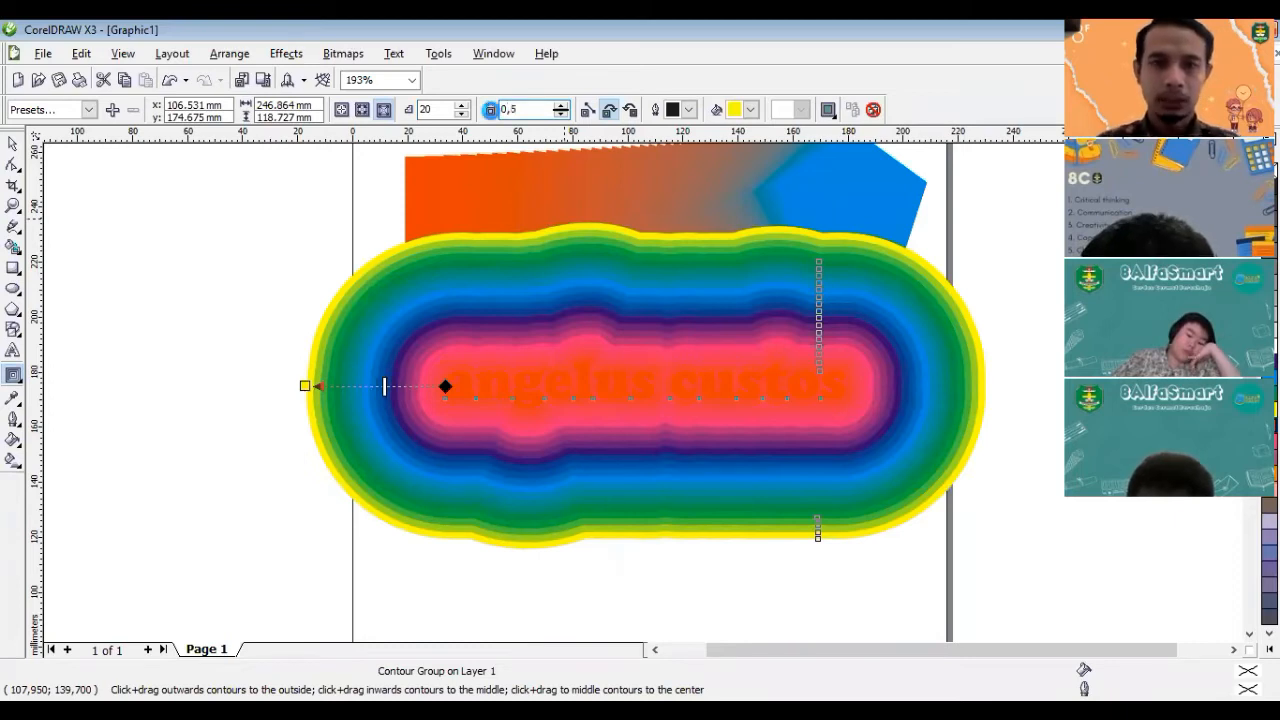
key(Return)
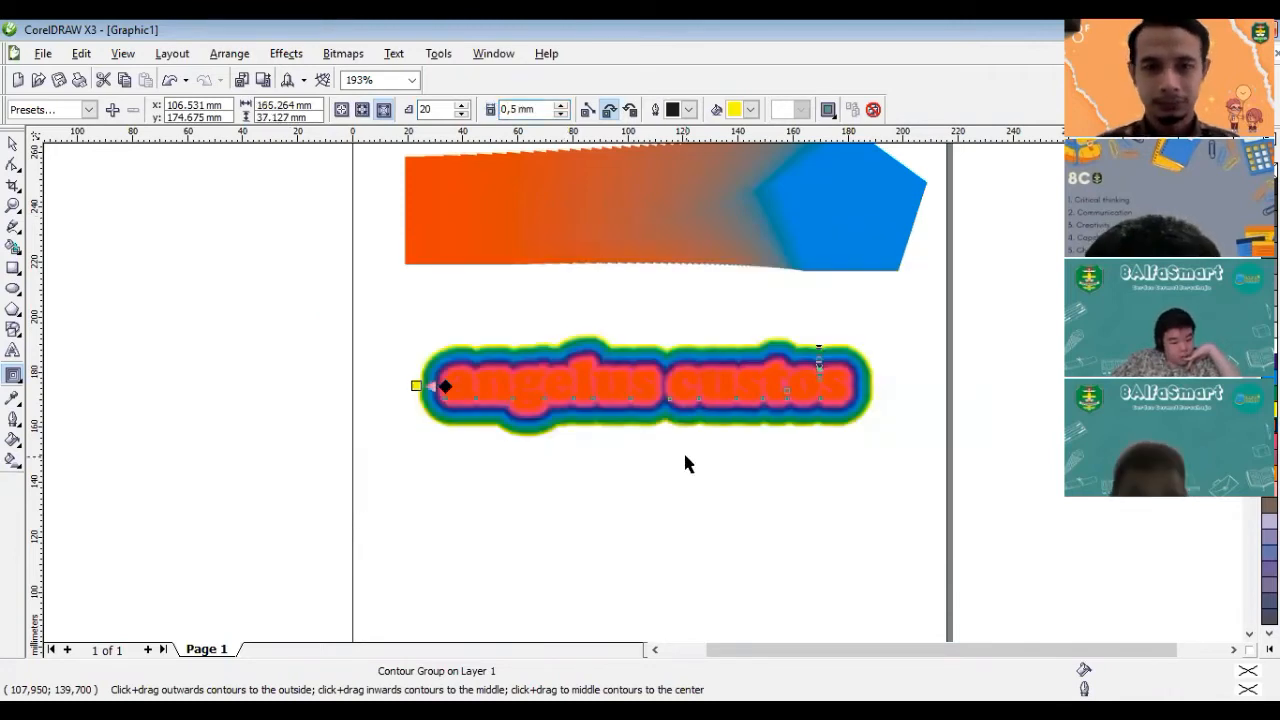
Step: Change the fill of the contoured "angelus custos" control text to black
key(space)
click(800, 397)
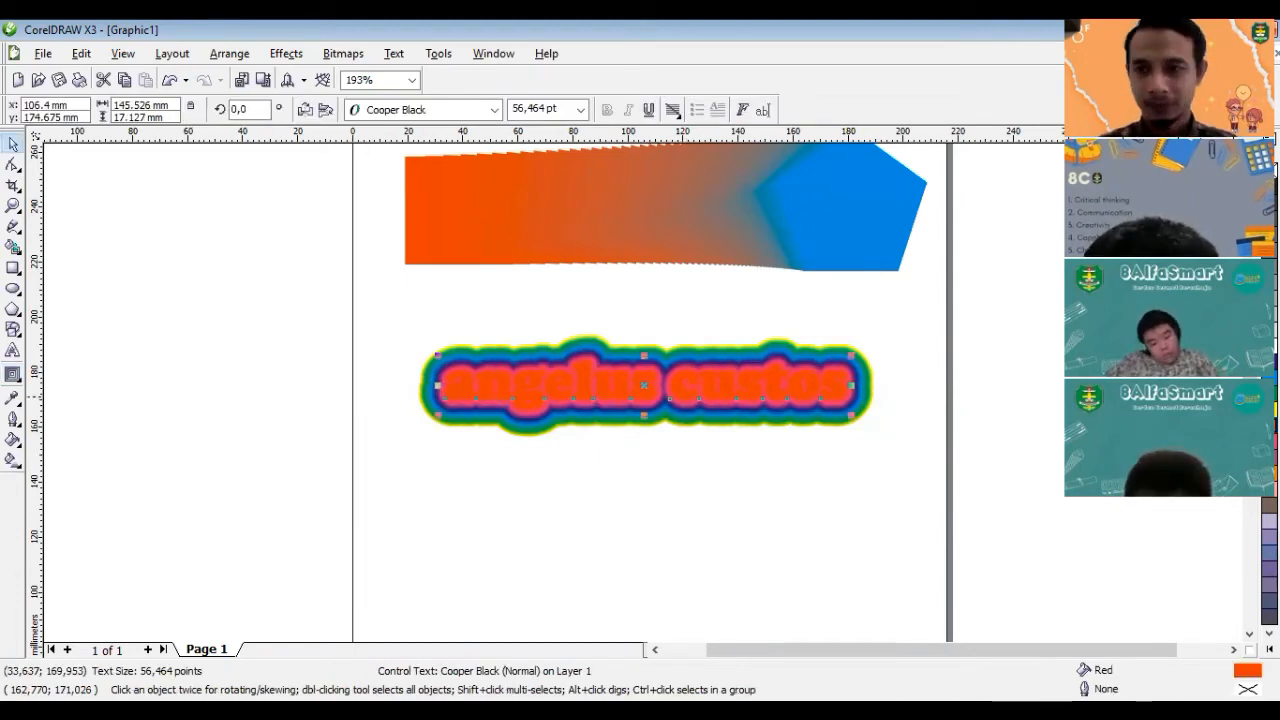
click(1269, 185)
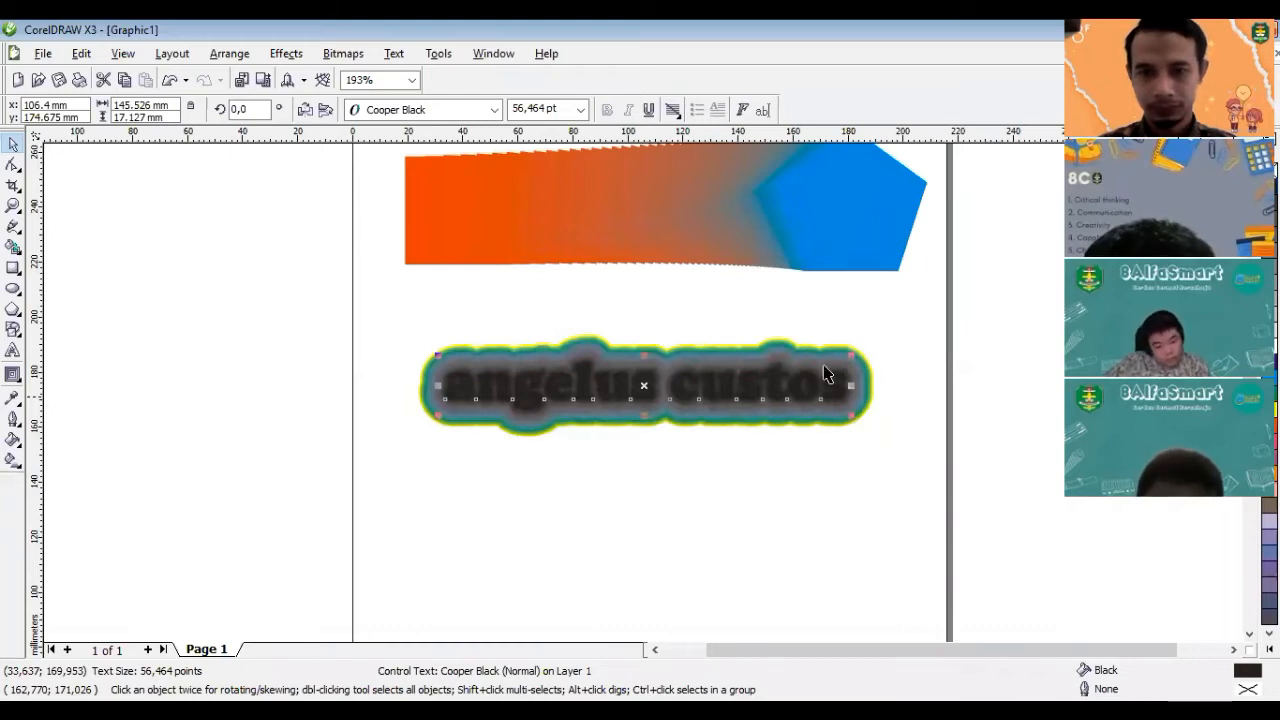
key(Escape)
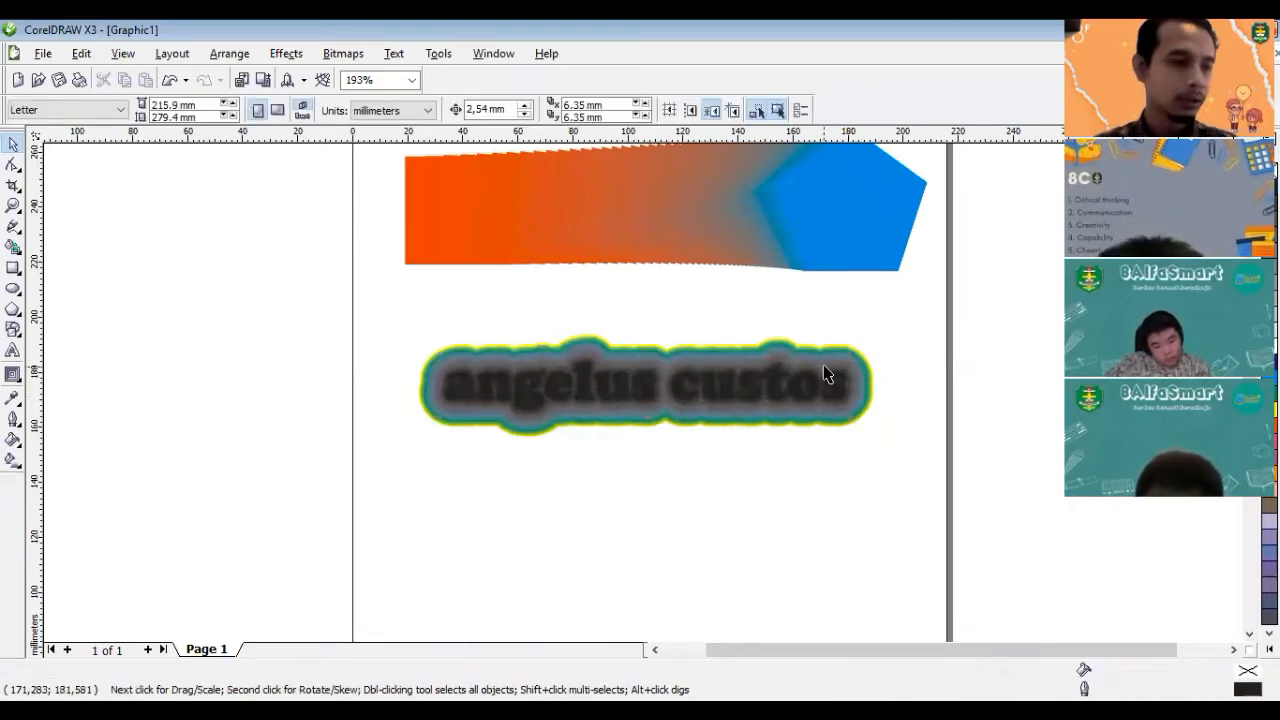
Step: Move the contoured text up directly under the blend and place a plain red-filled copy of "angelus custos" below it
click(822, 367)
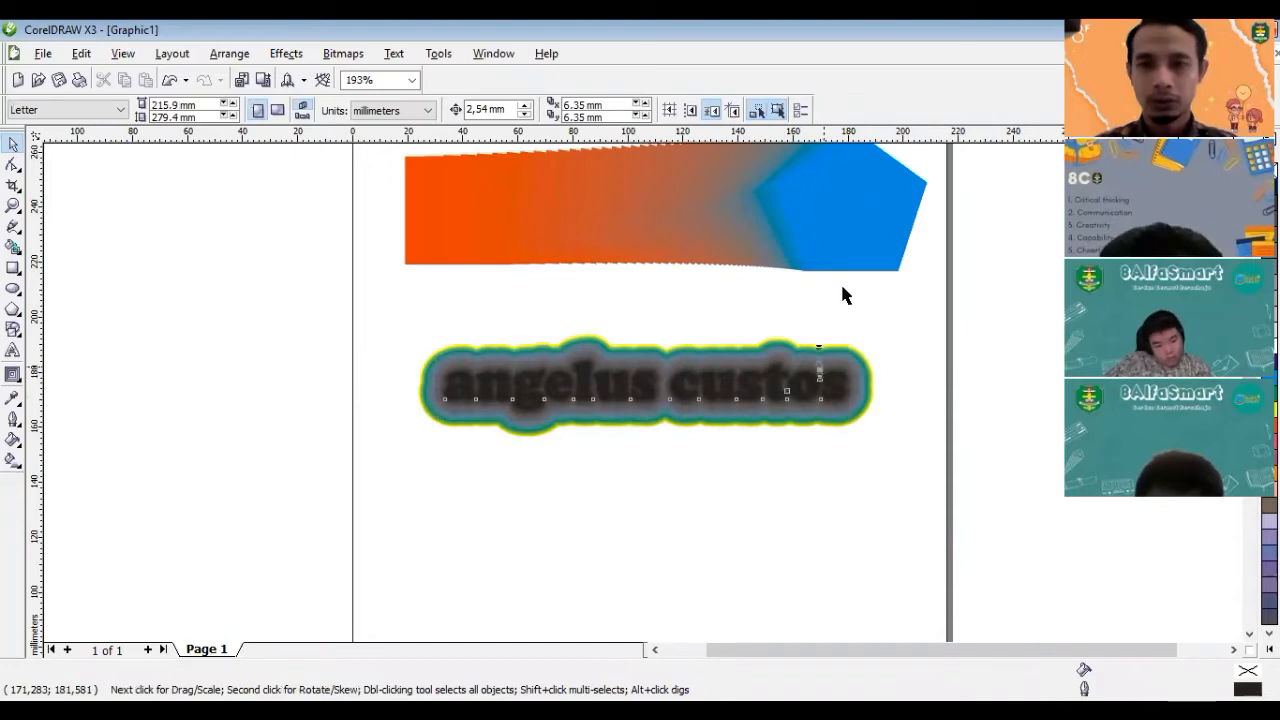
drag(822, 385, 839, 312)
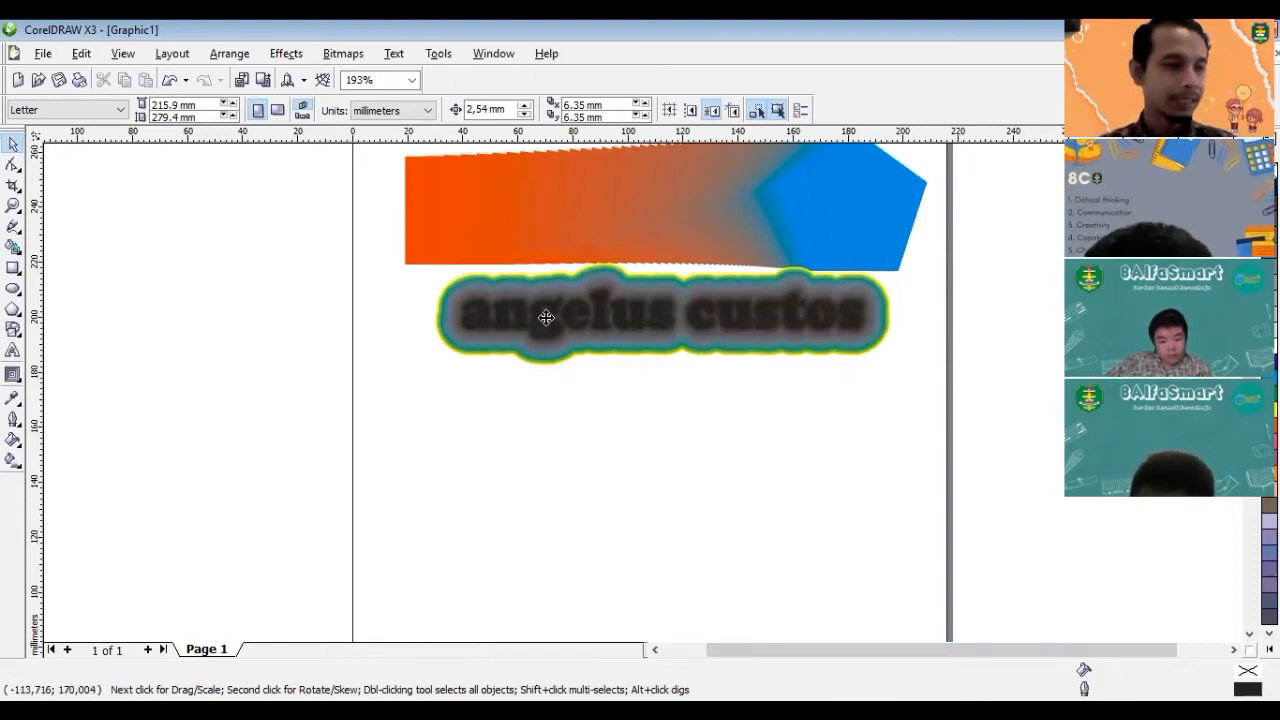
click(565, 449)
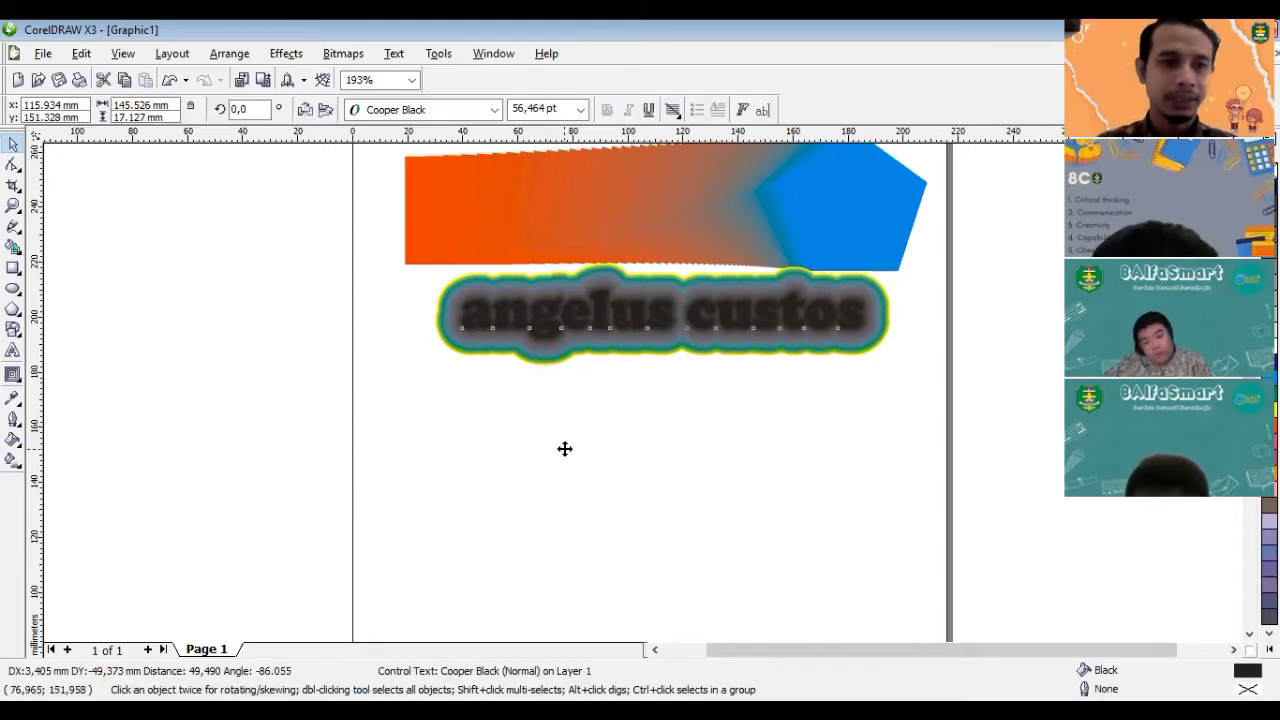
drag(713, 319, 708, 435)
click(1269, 425)
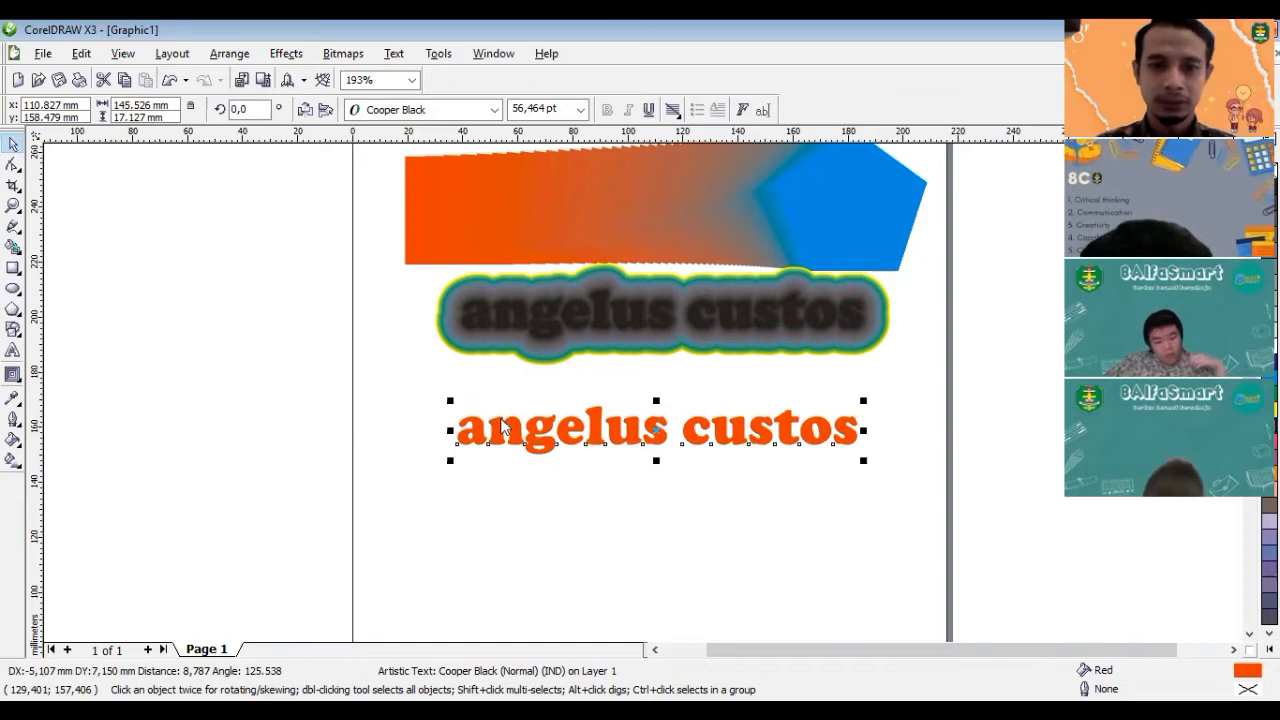
Step: Distort the plain red text with a Push and Pull distortion of amplitude 22, followed by a preset distortion
click(13, 373)
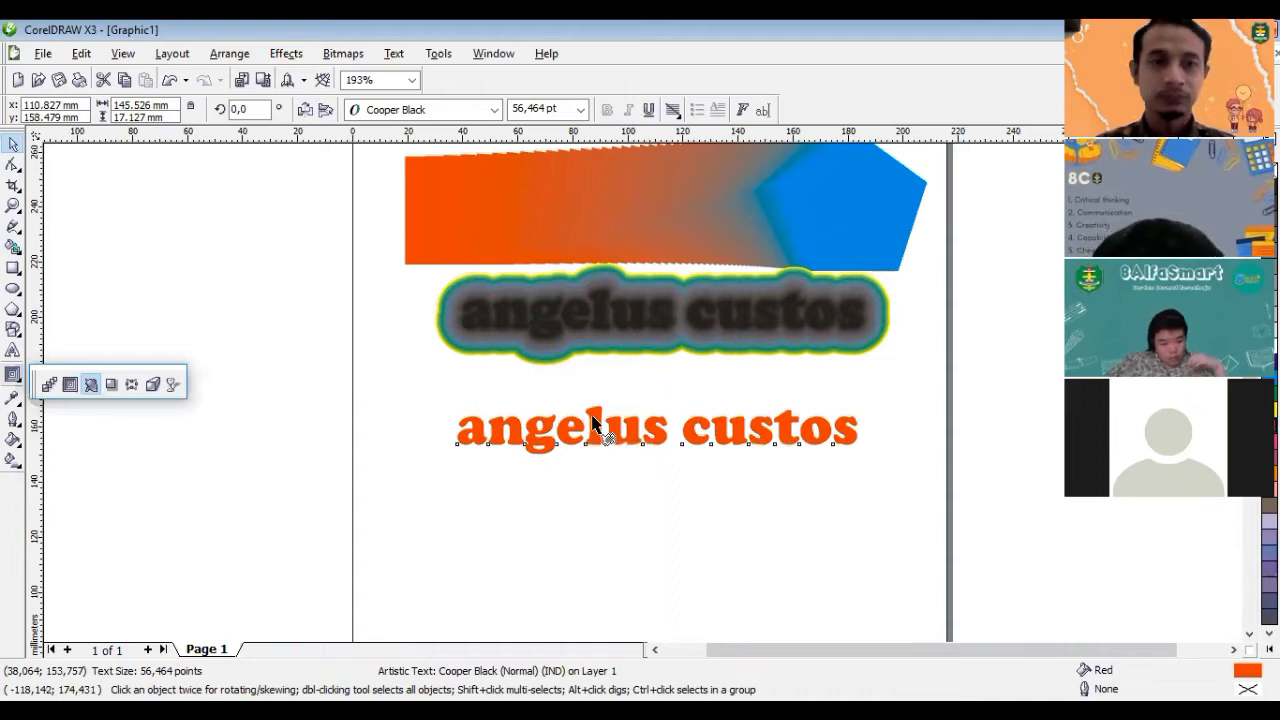
click(817, 451)
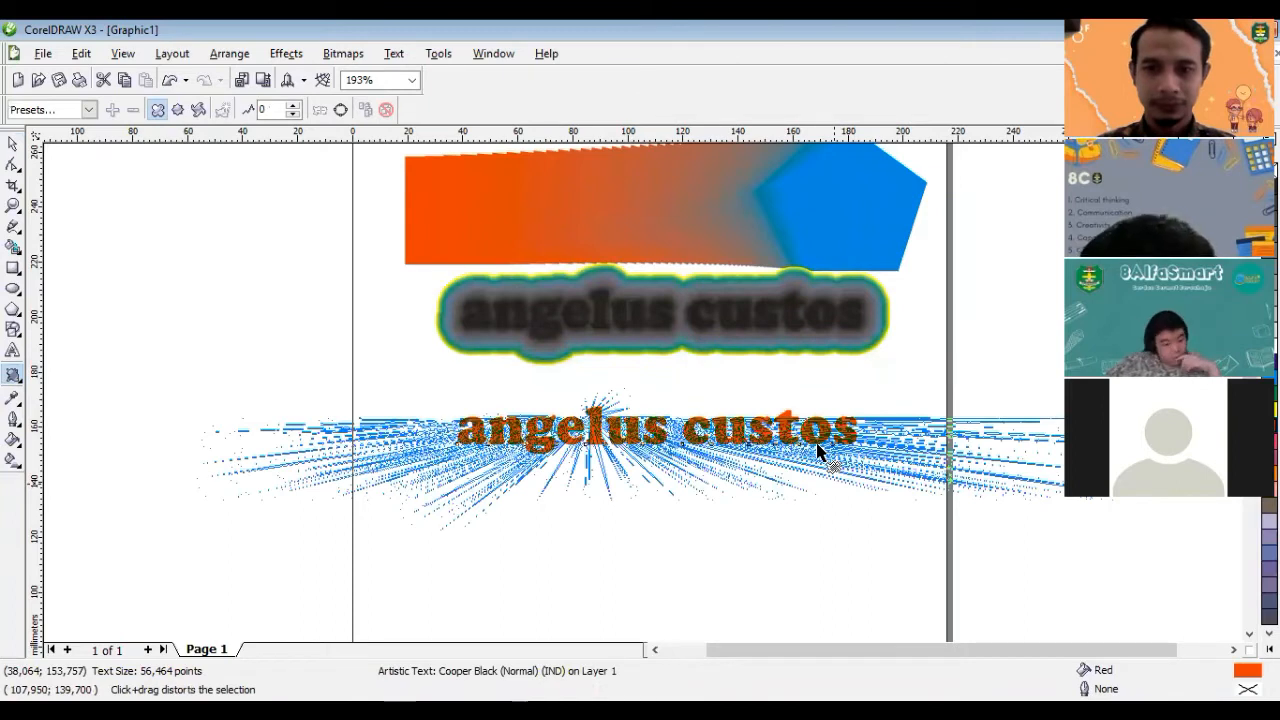
click(817, 451)
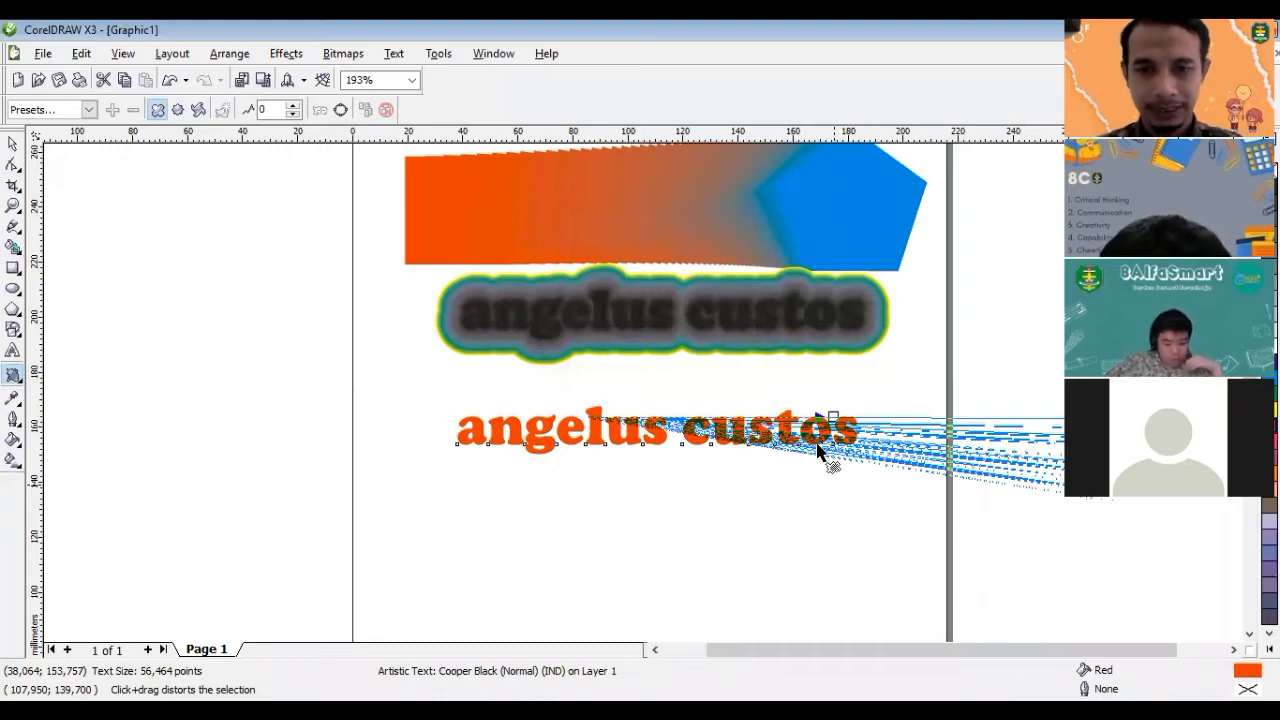
drag(818, 450, 820, 451)
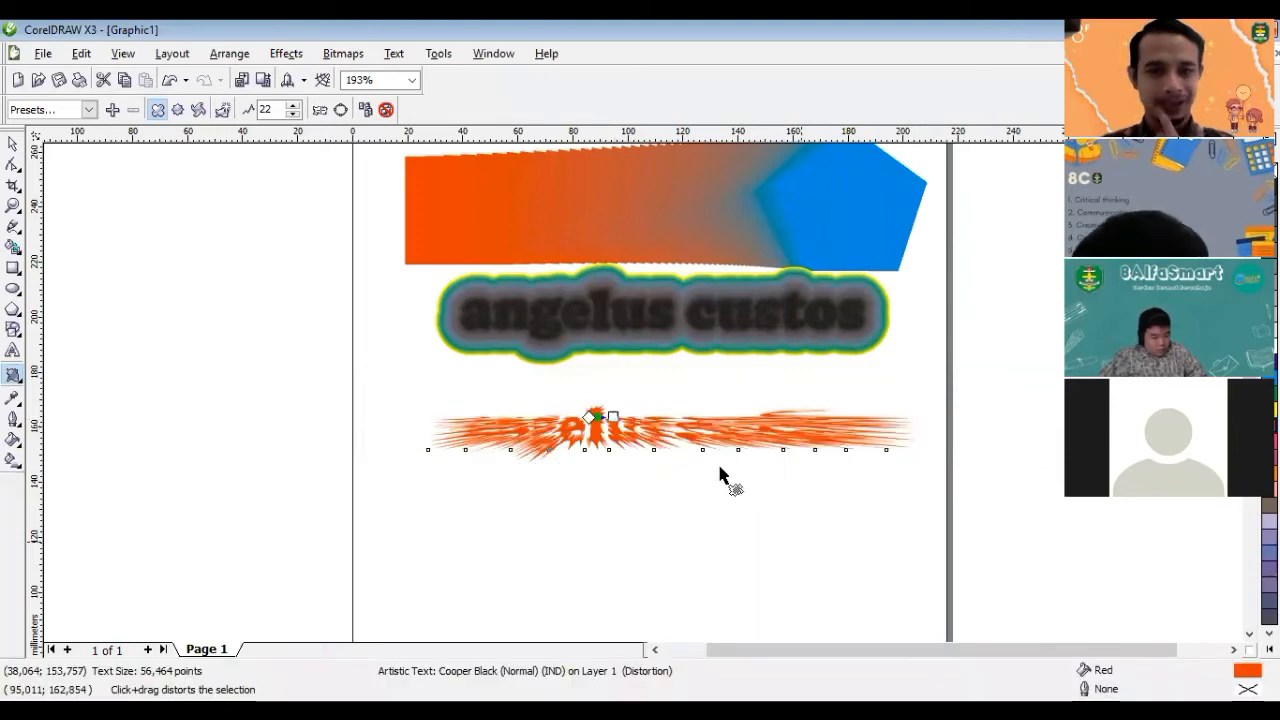
click(208, 110)
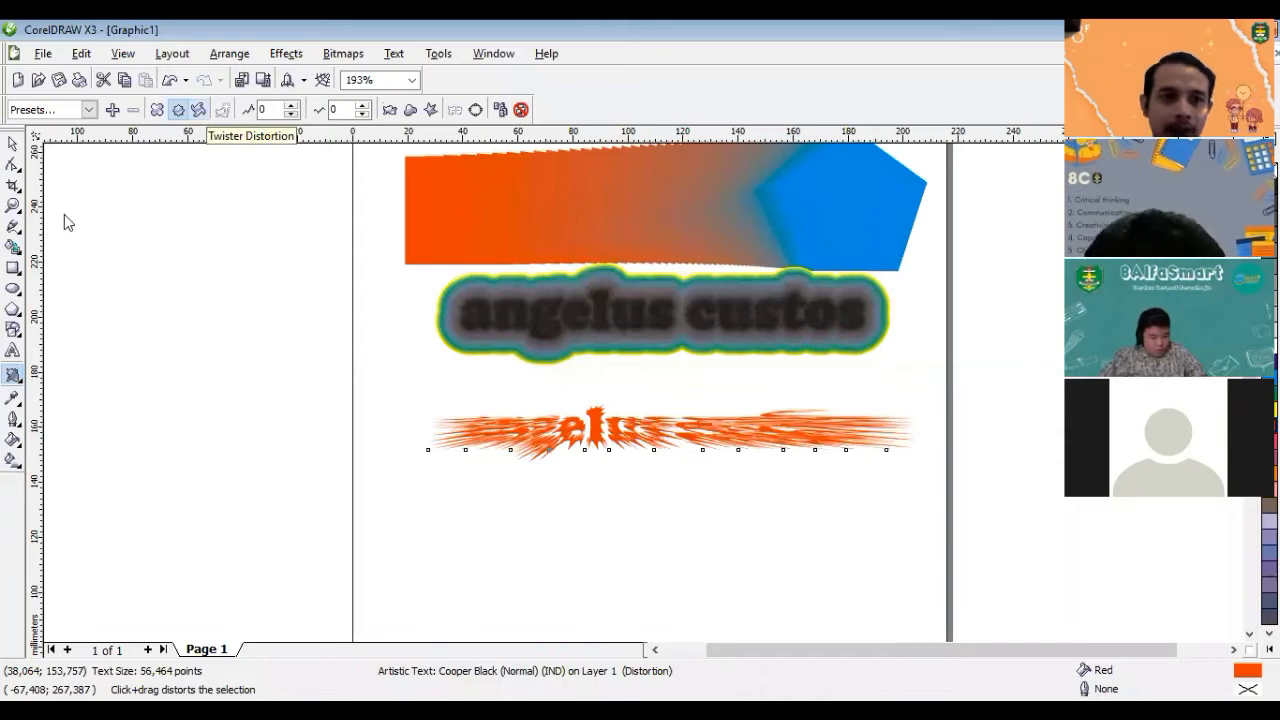
click(57, 186)
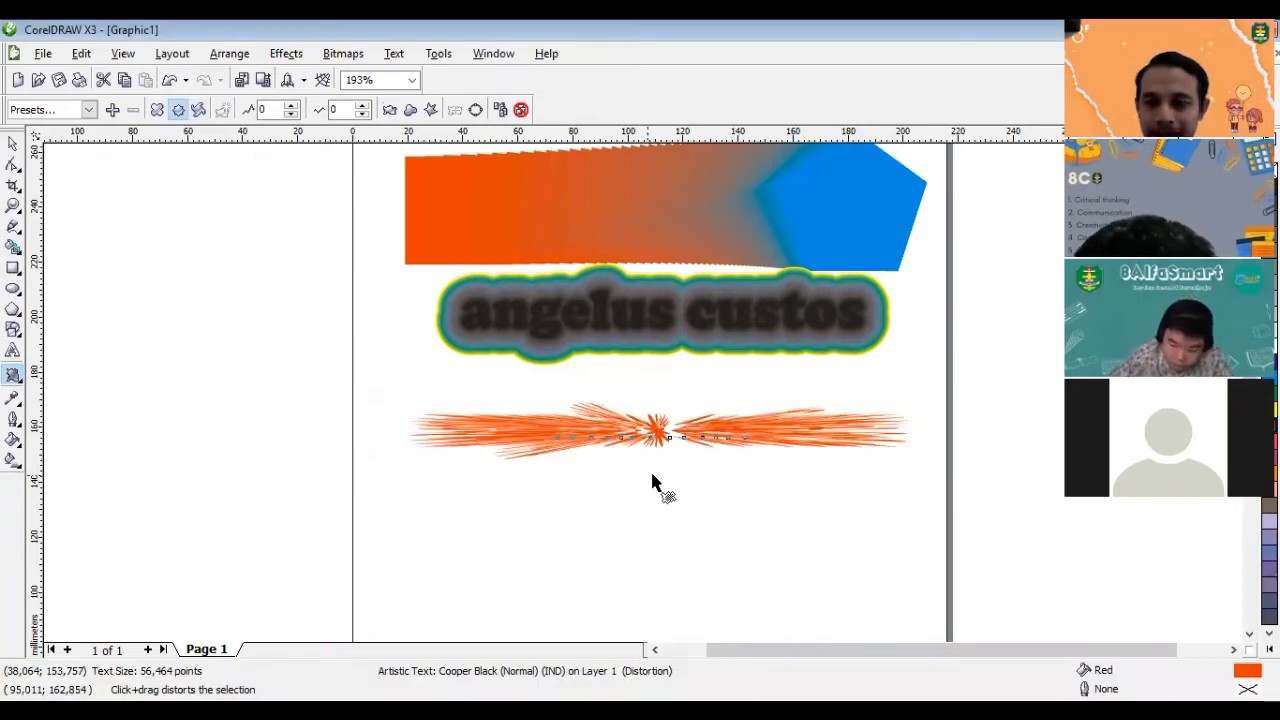
Step: Delete the distorted text, followed by the blend and the contoured text, to clear the page
key(space)
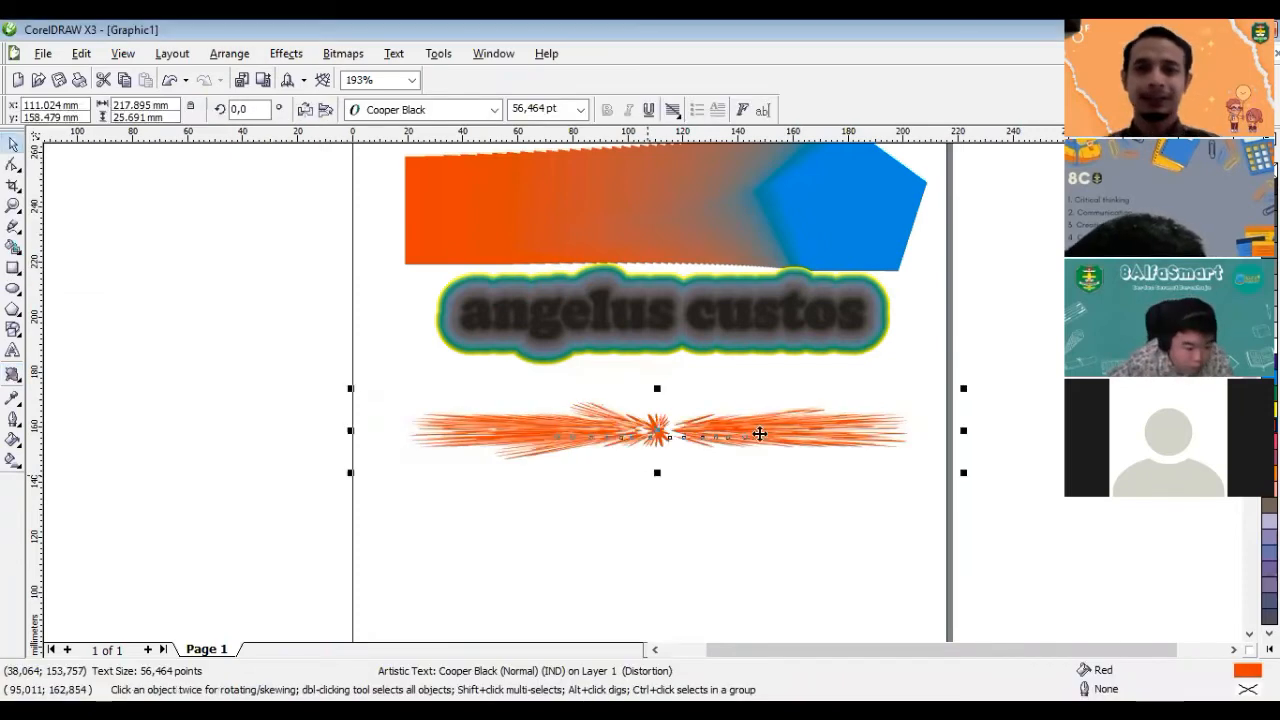
drag(763, 385, 763, 385)
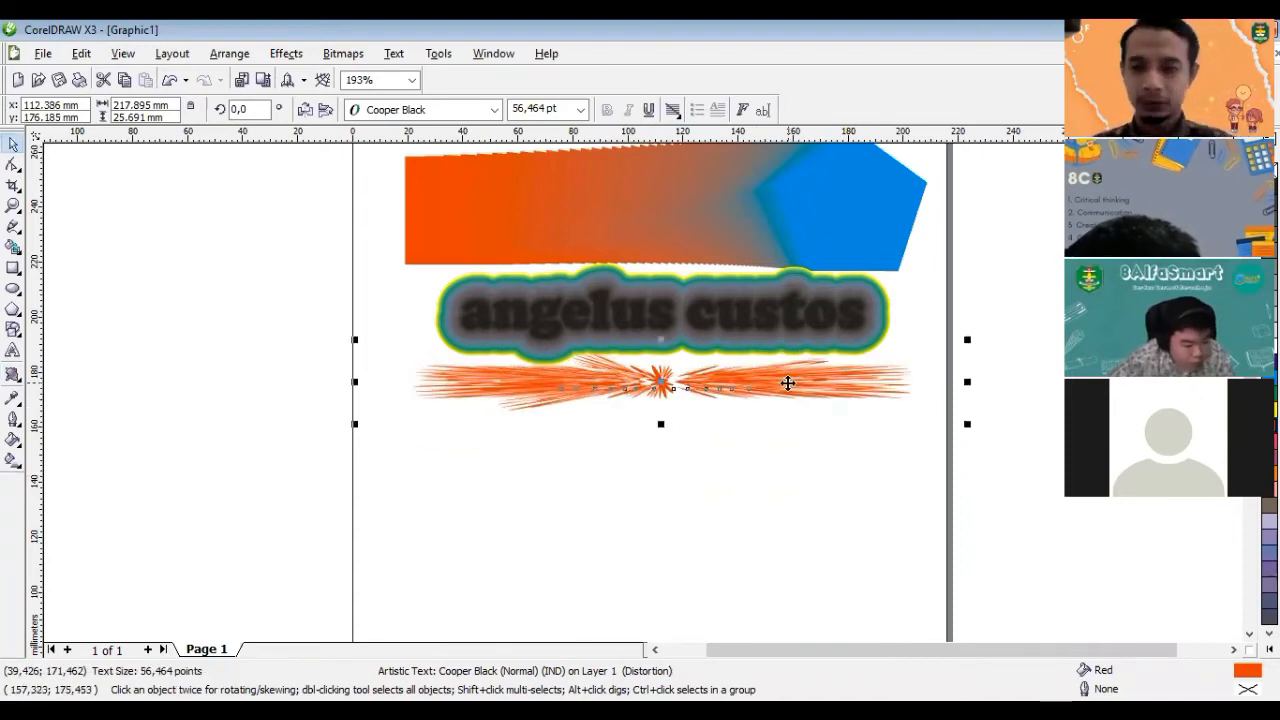
key(Delete)
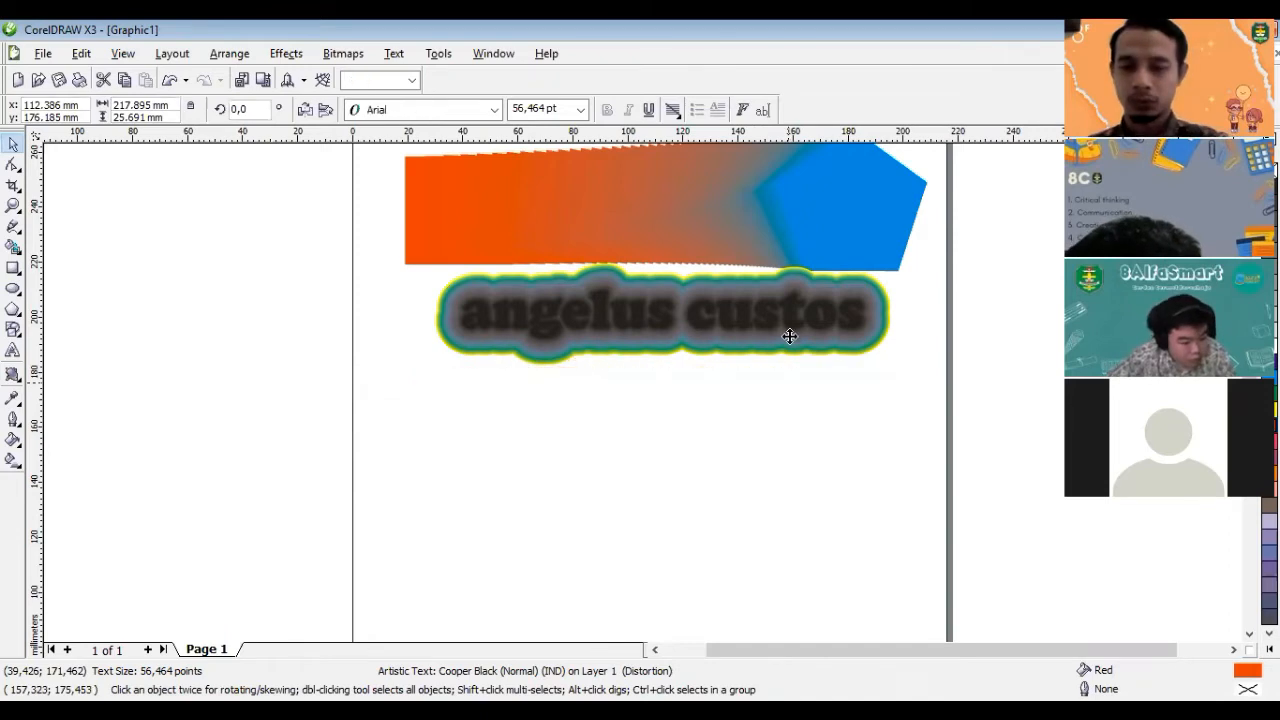
click(826, 376)
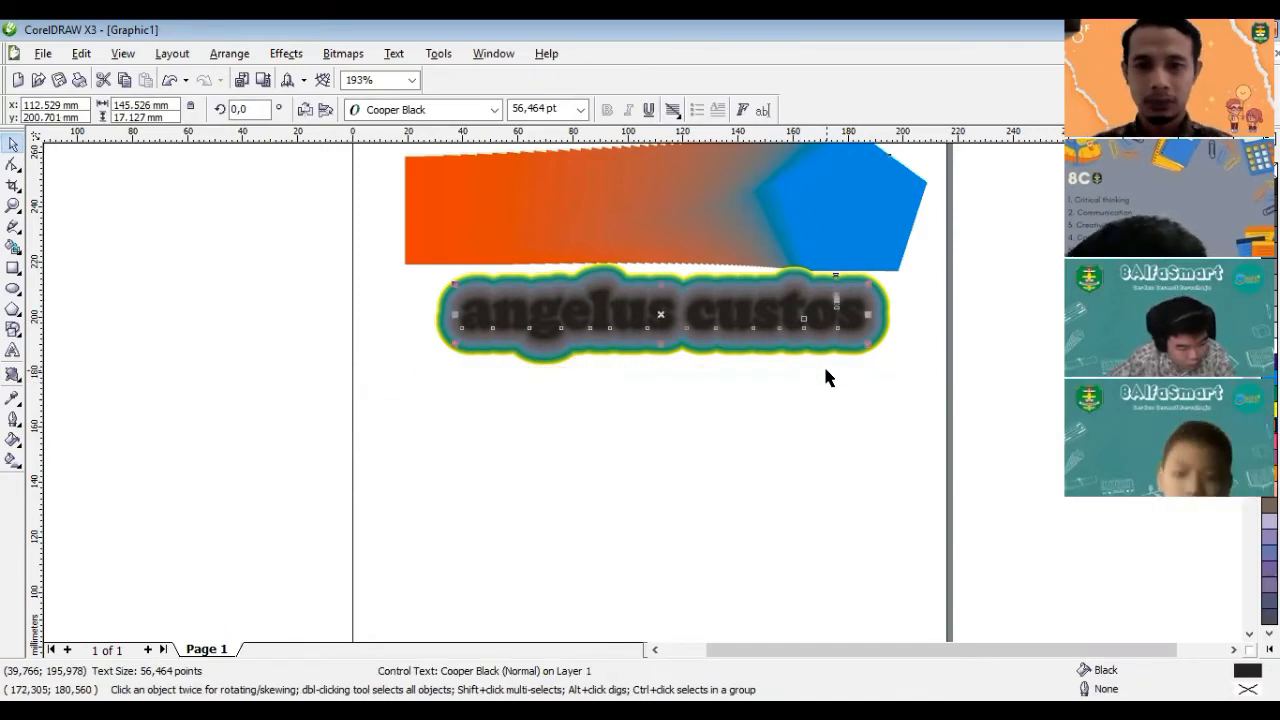
key(ctrl+a)
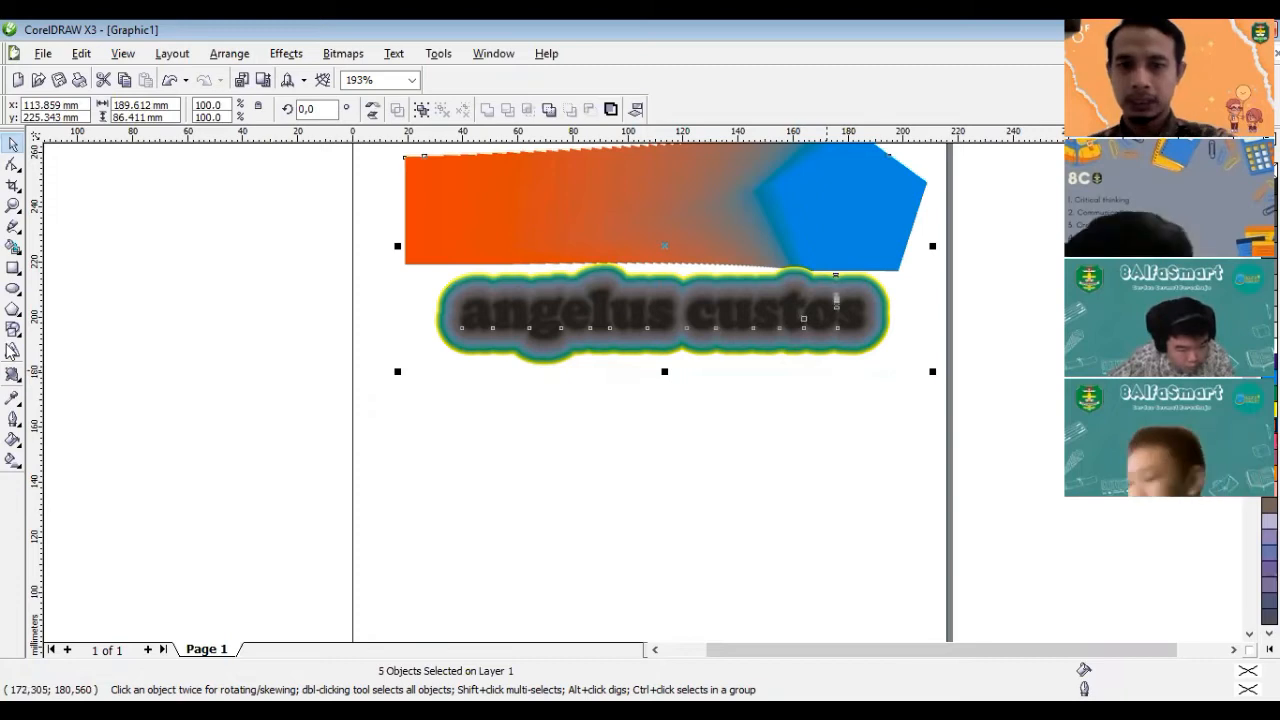
key(Delete)
Step: Add the artistic text "angelus custos" and format it in Cooper Black at about 70.5 pt with a blue fill
key(F8)
click(443, 359)
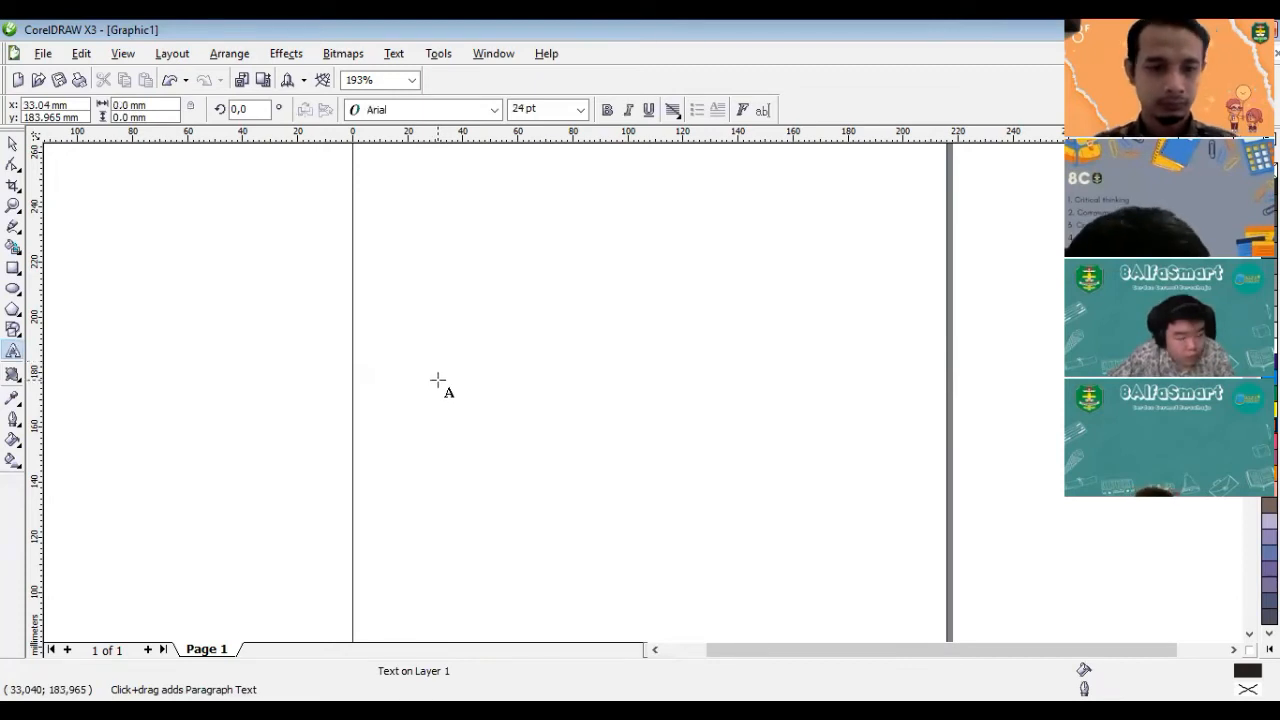
key(ctrl+space)
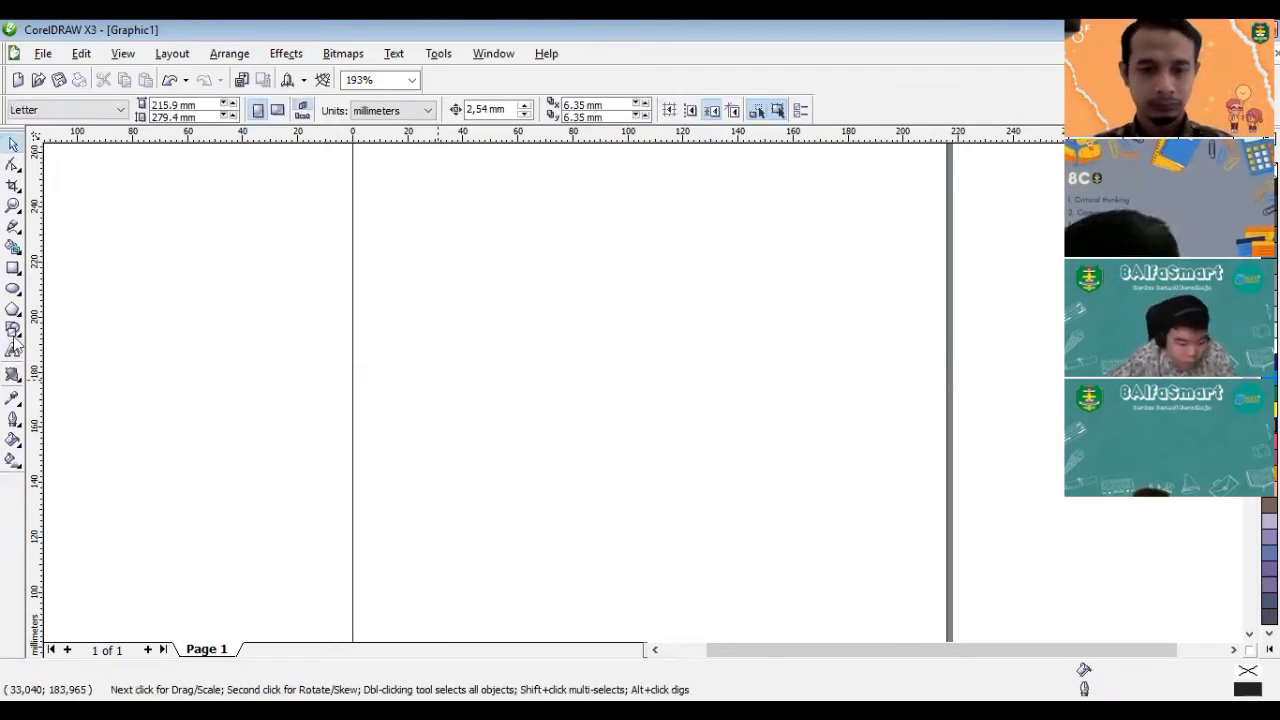
key(ctrl+space)
click(454, 370)
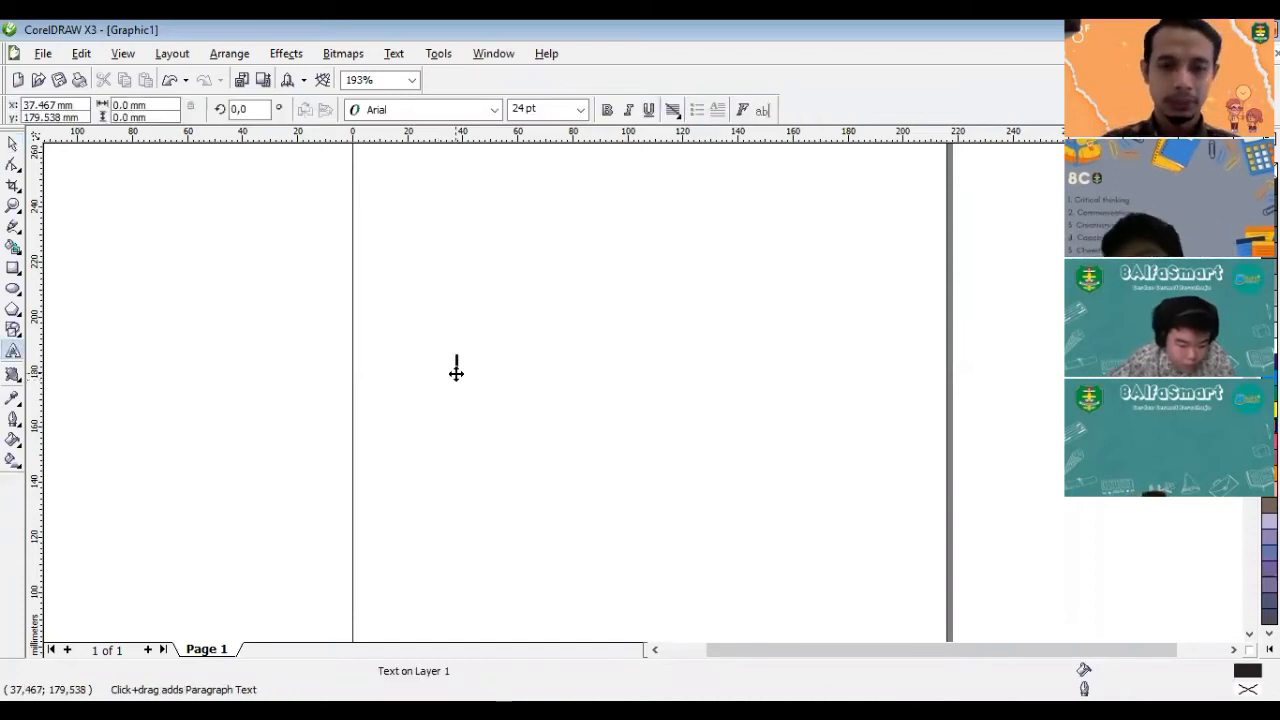
text(angelus)
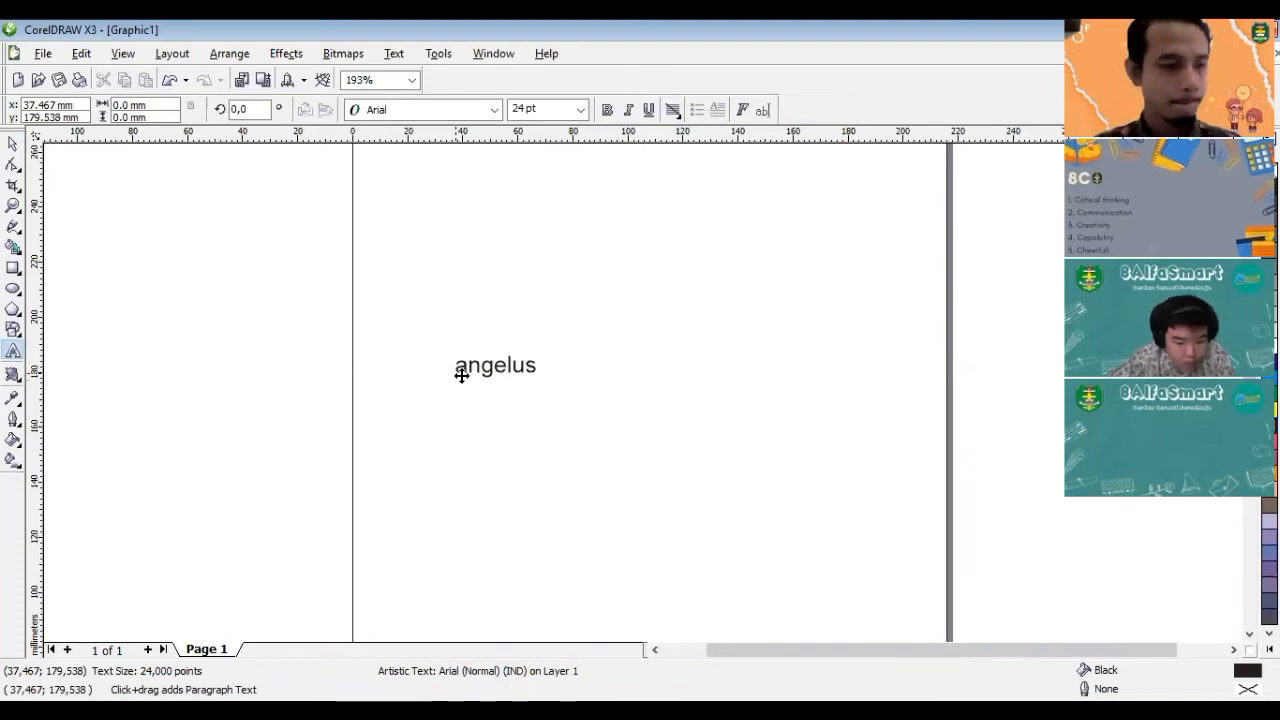
text(custos)
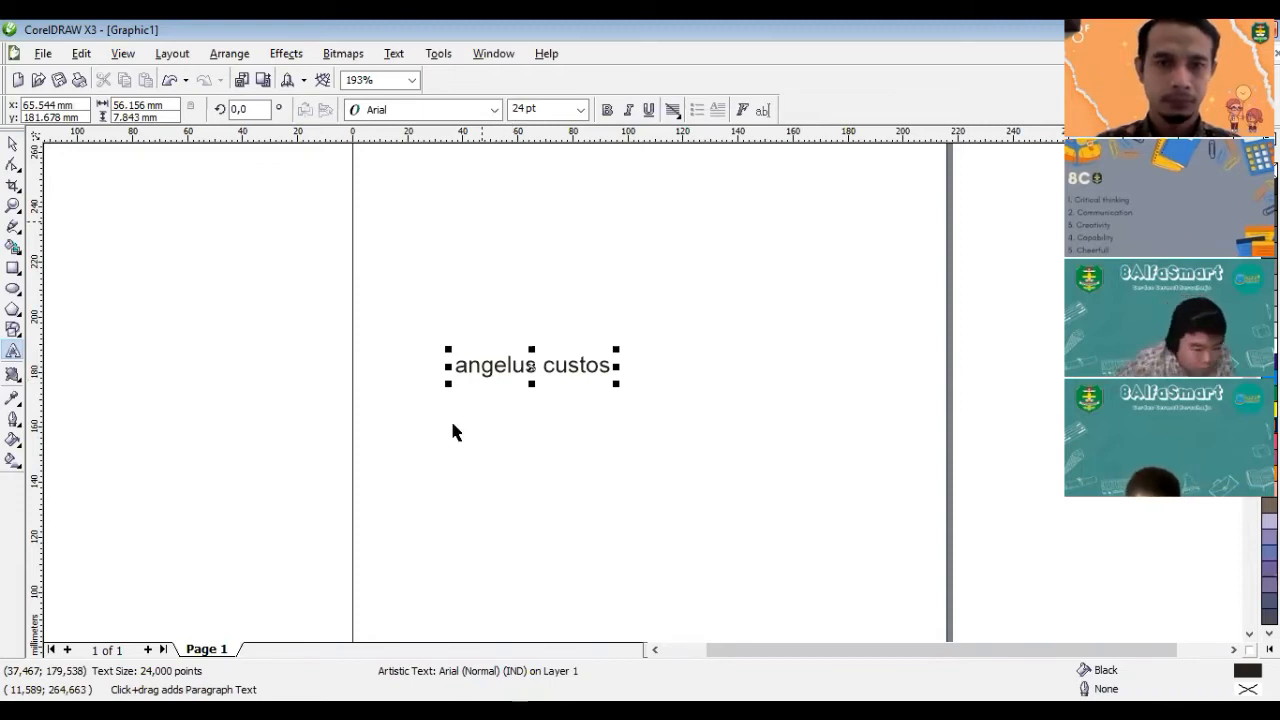
drag(448, 413, 388, 449)
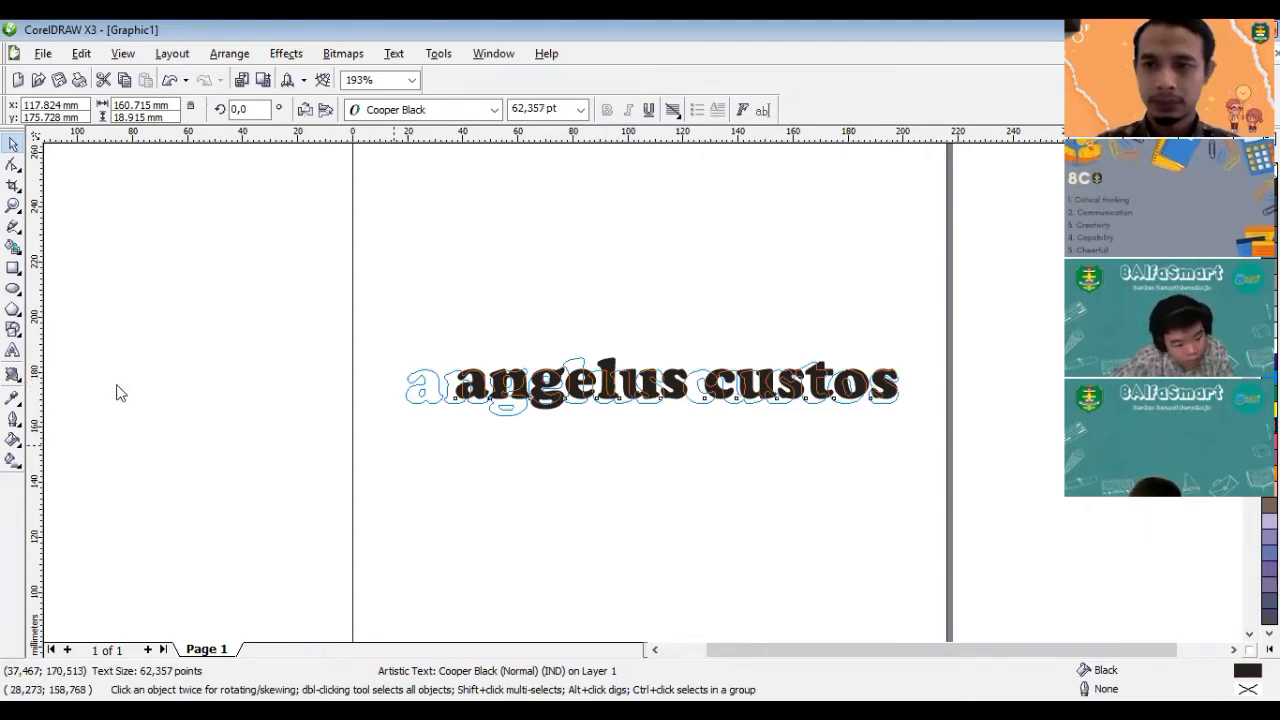
Step: Add a drop shadow to the blue "angelus custos" text and apply the Pers Top Right shadow preset
click(15, 377)
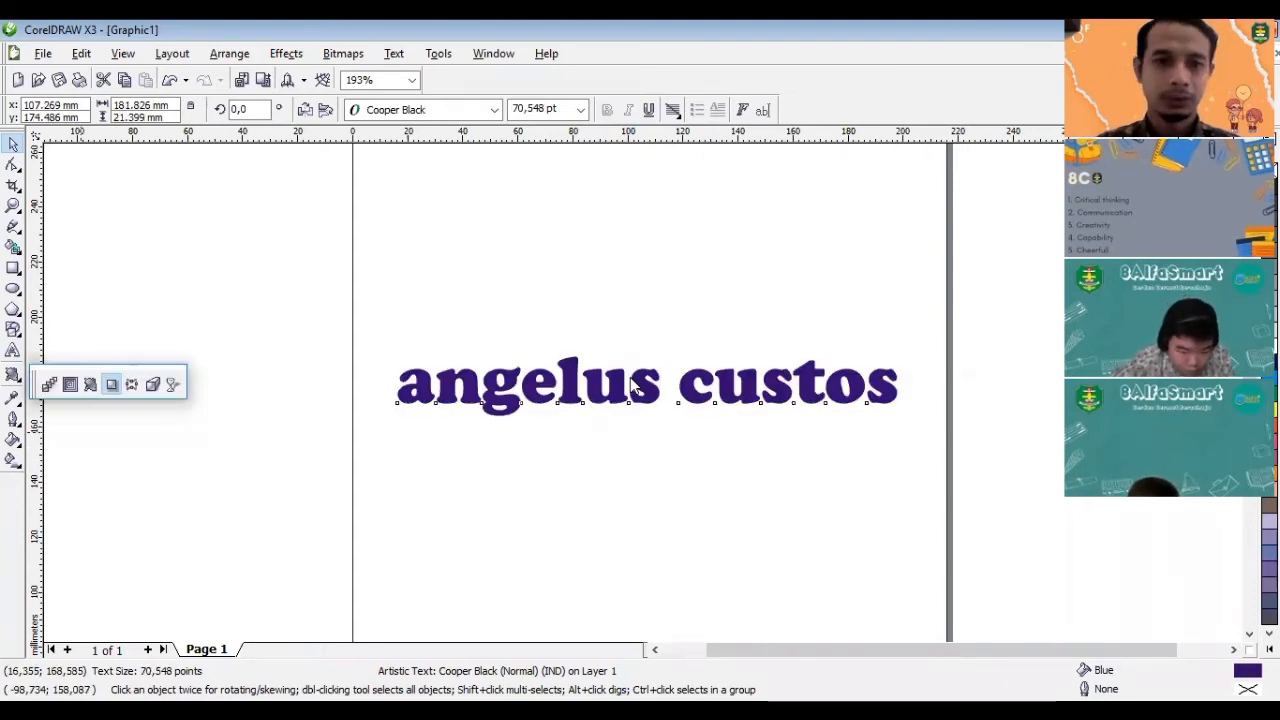
click(111, 385)
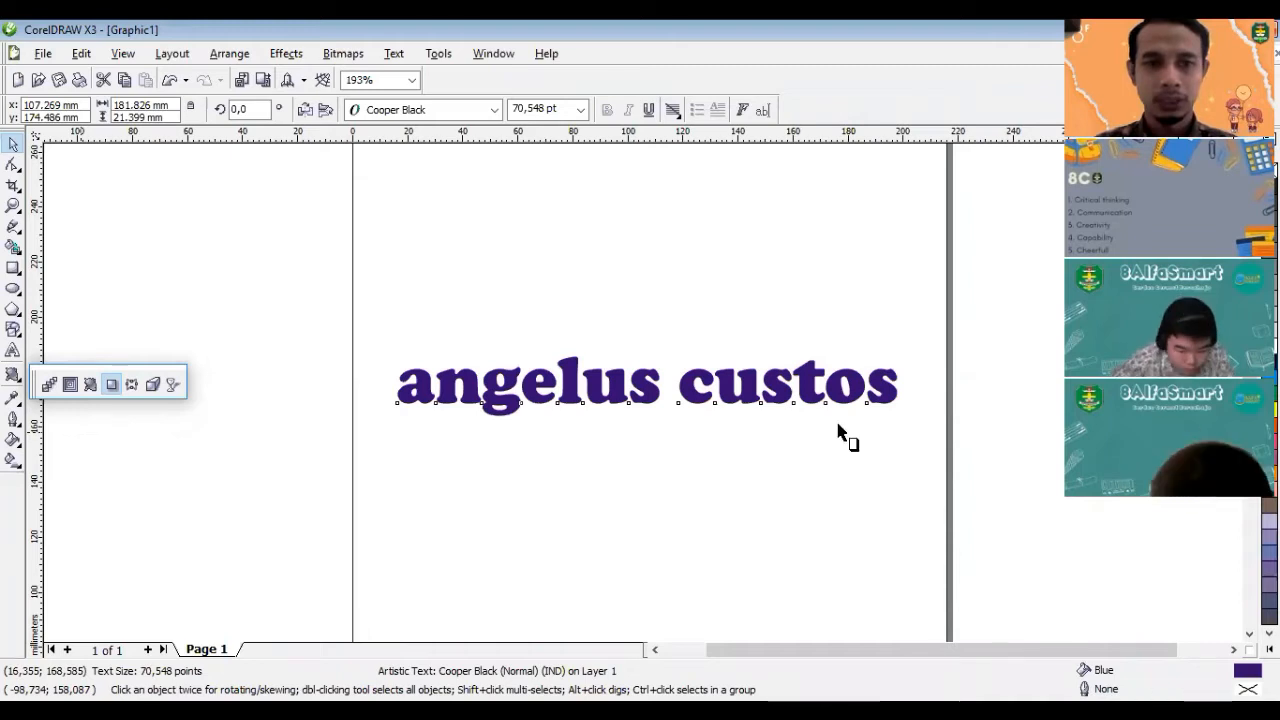
drag(838, 424, 834, 424)
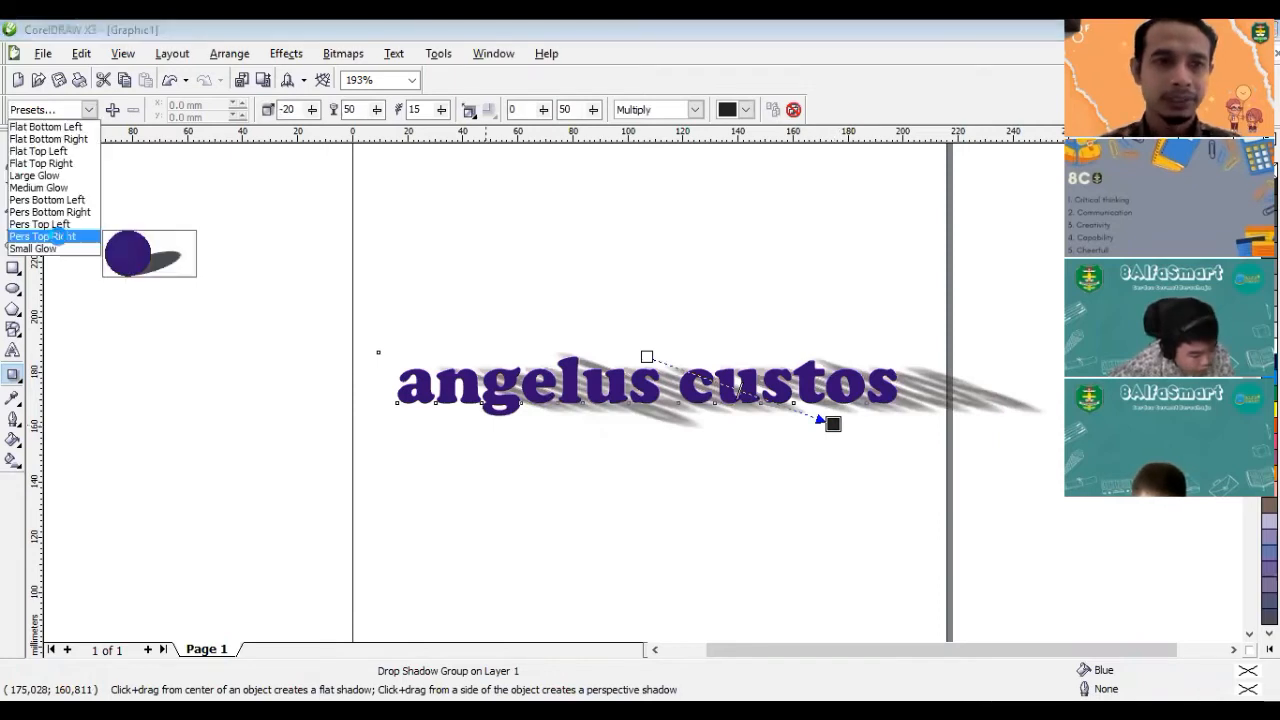
click(62, 240)
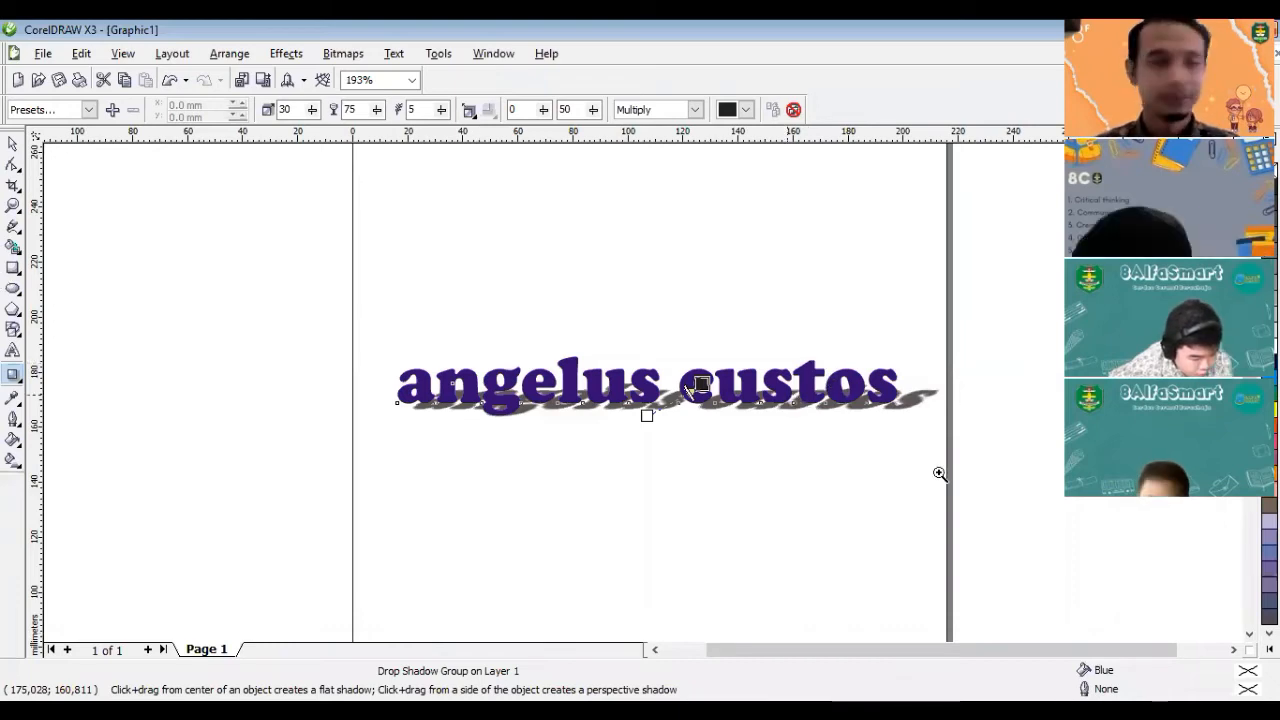
key(z)
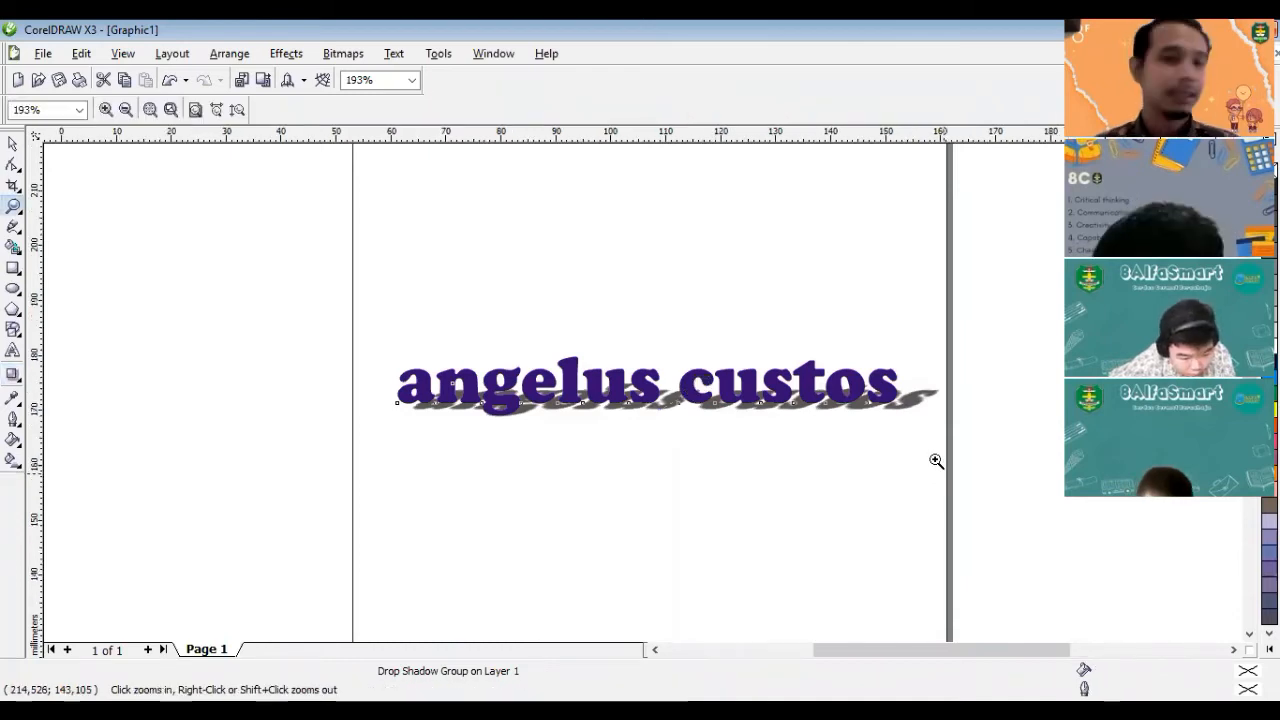
click(645, 387)
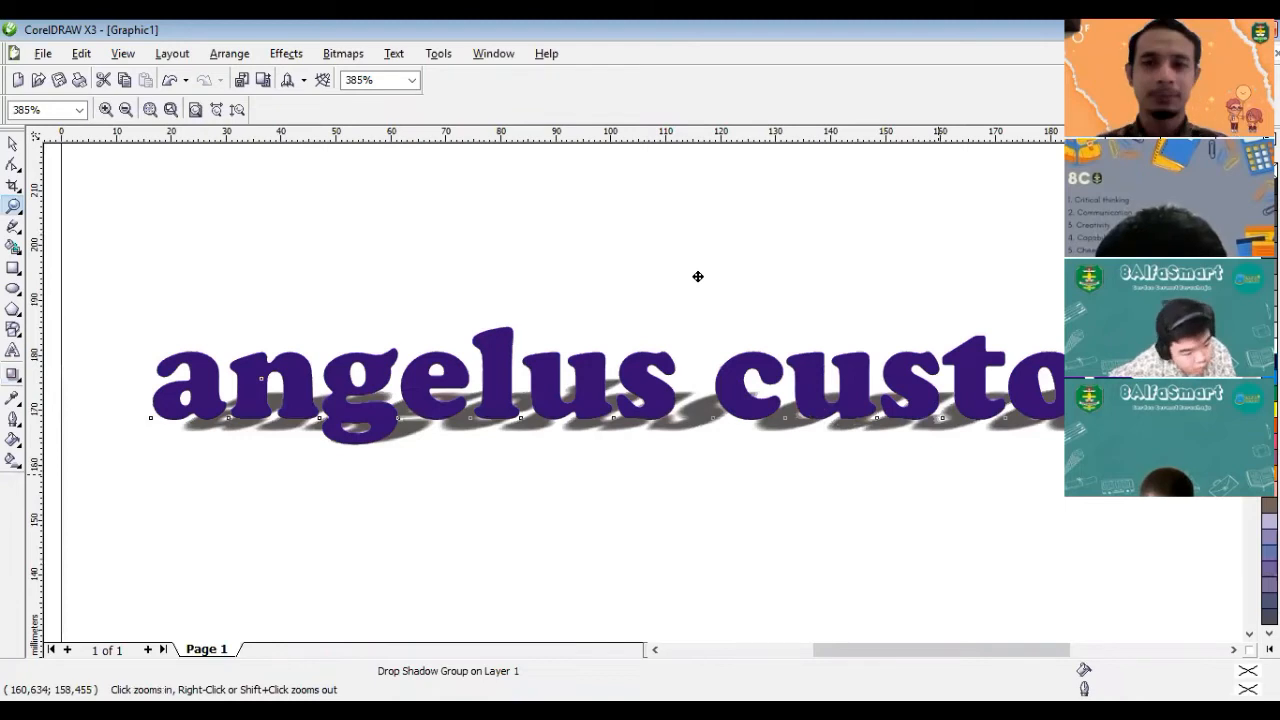
Step: Move the shadowed "angelus custos" text up and toward the page's left edge, leaving it deselected
key(space)
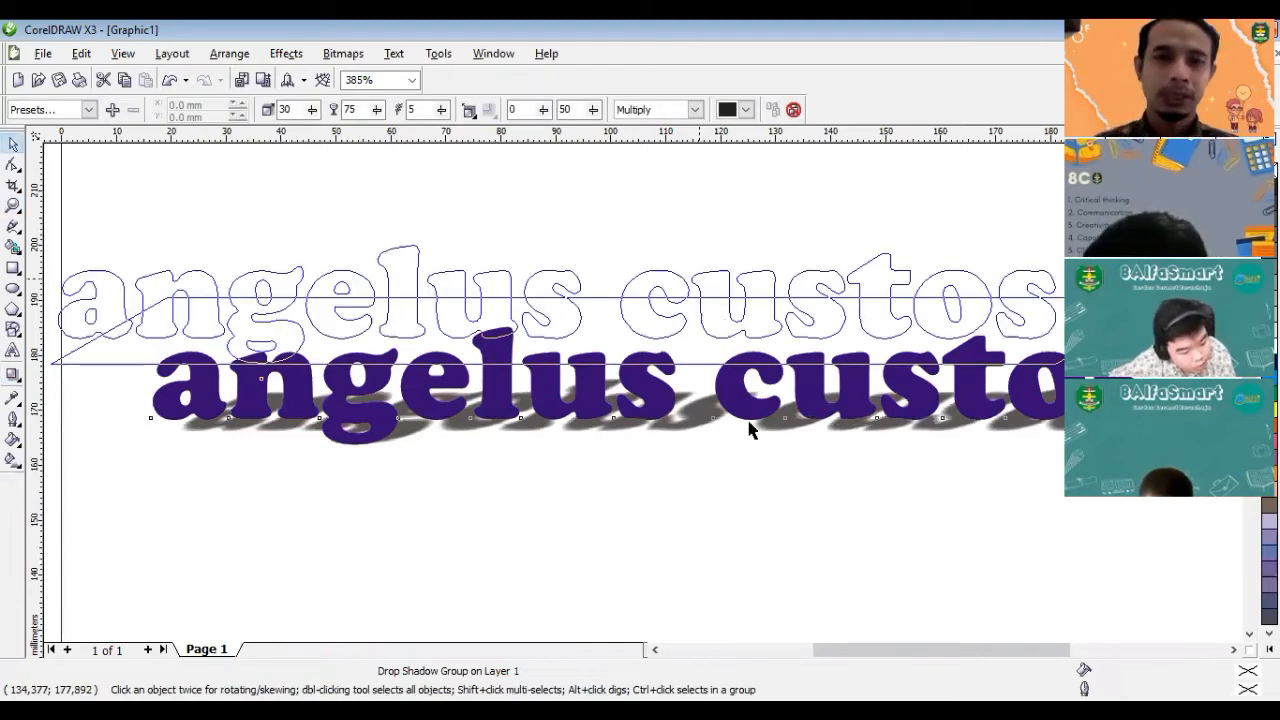
drag(750, 428, 750, 428)
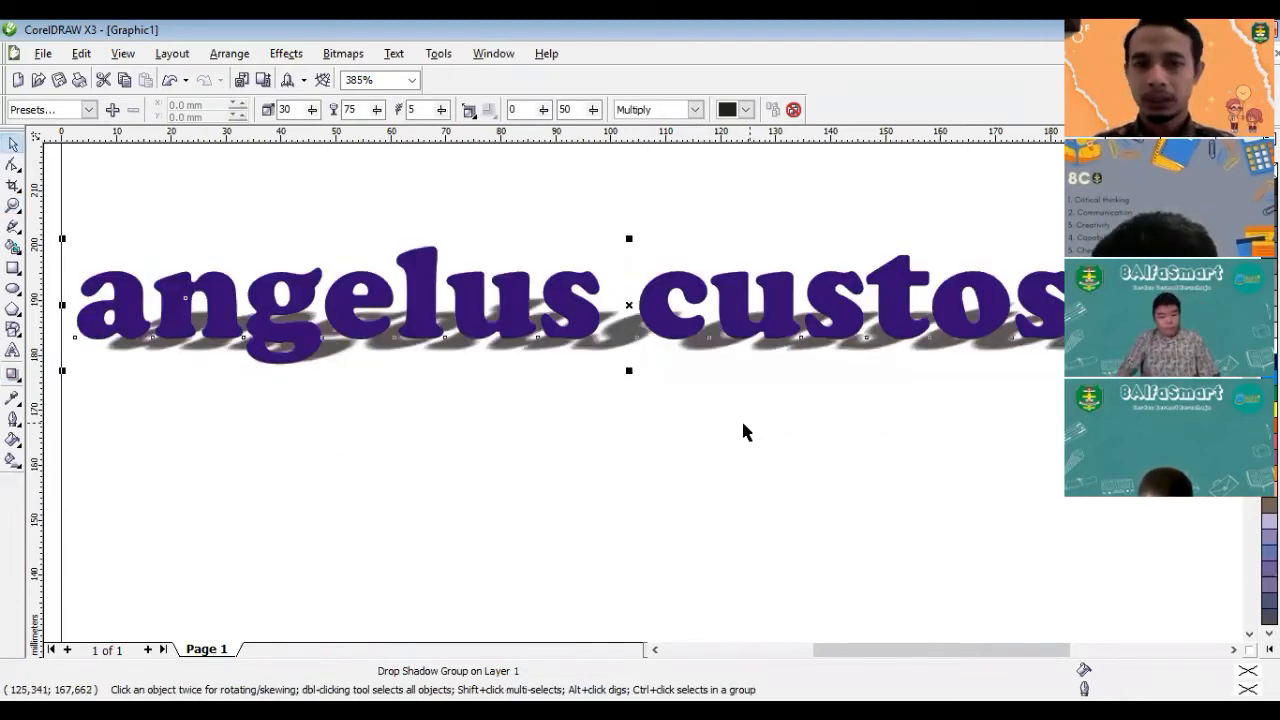
click(743, 424)
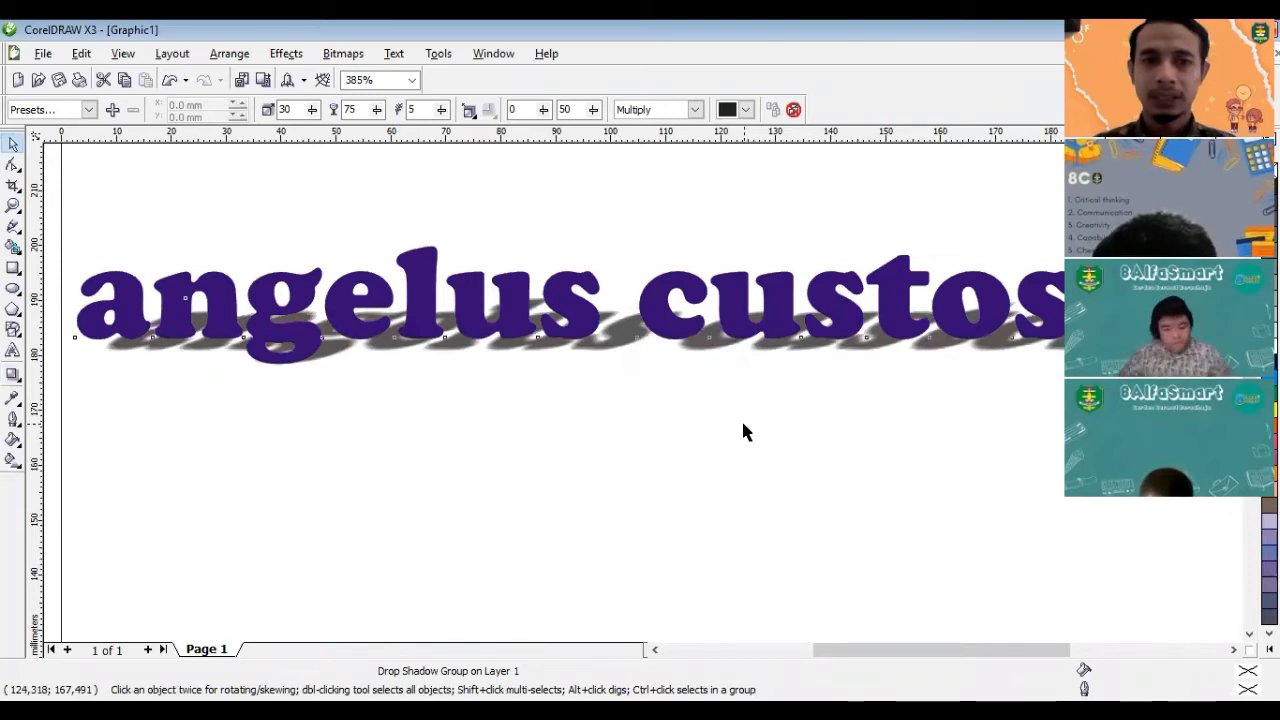
Step: Add a red five-sided polygon below the text and warp its outline with an unconstrained envelope
click(667, 332)
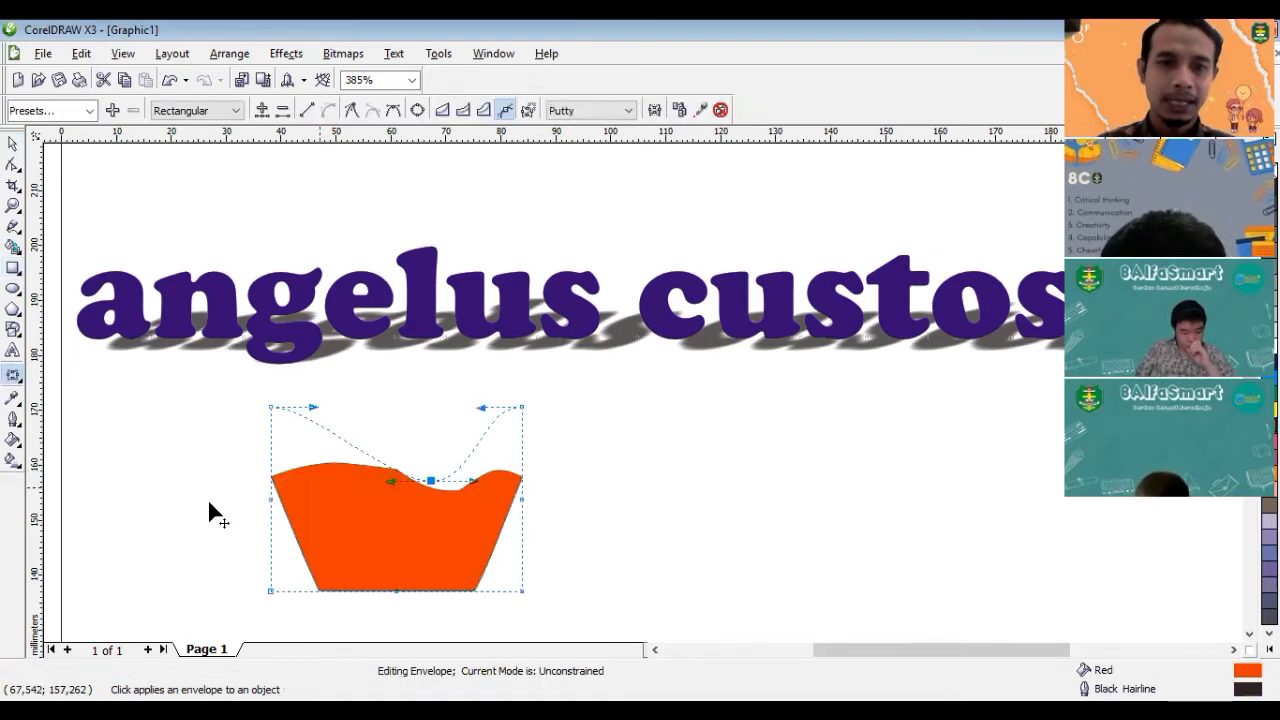
drag(270, 503, 208, 510)
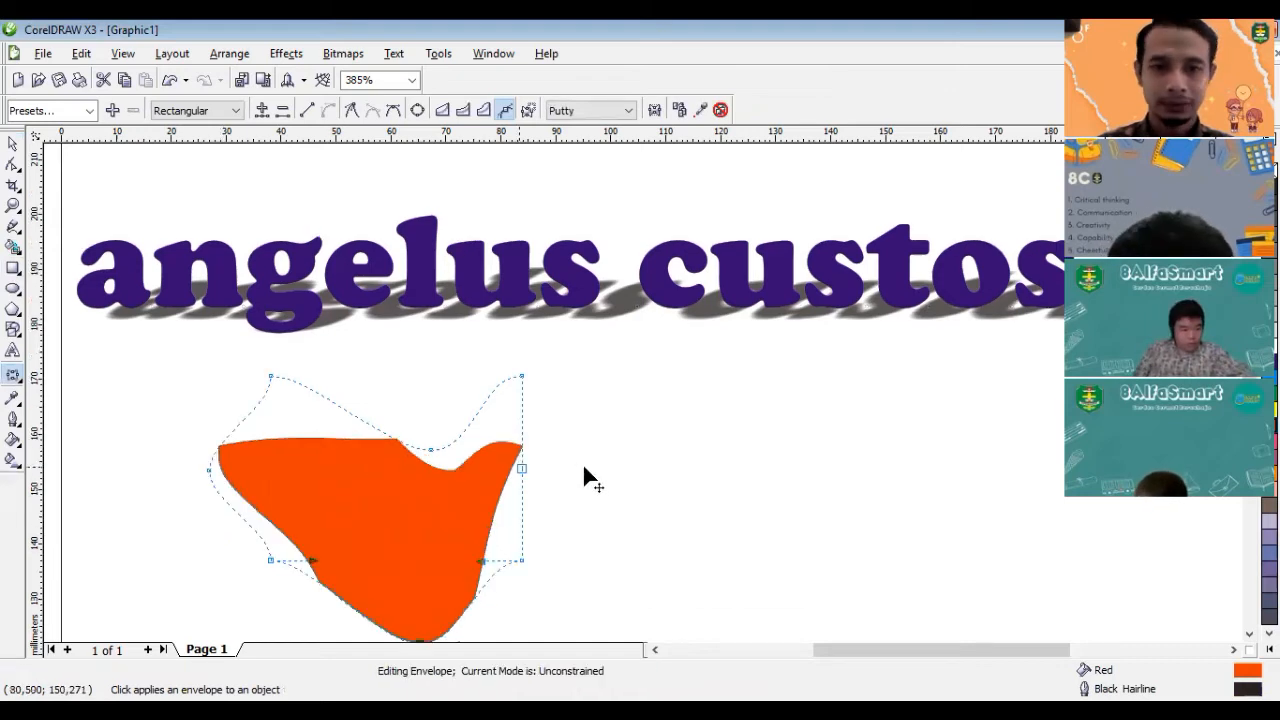
drag(584, 467, 587, 468)
Step: Apply an envelope to the blue text that bulges its middle up and down, and delete the red polygon
click(665, 287)
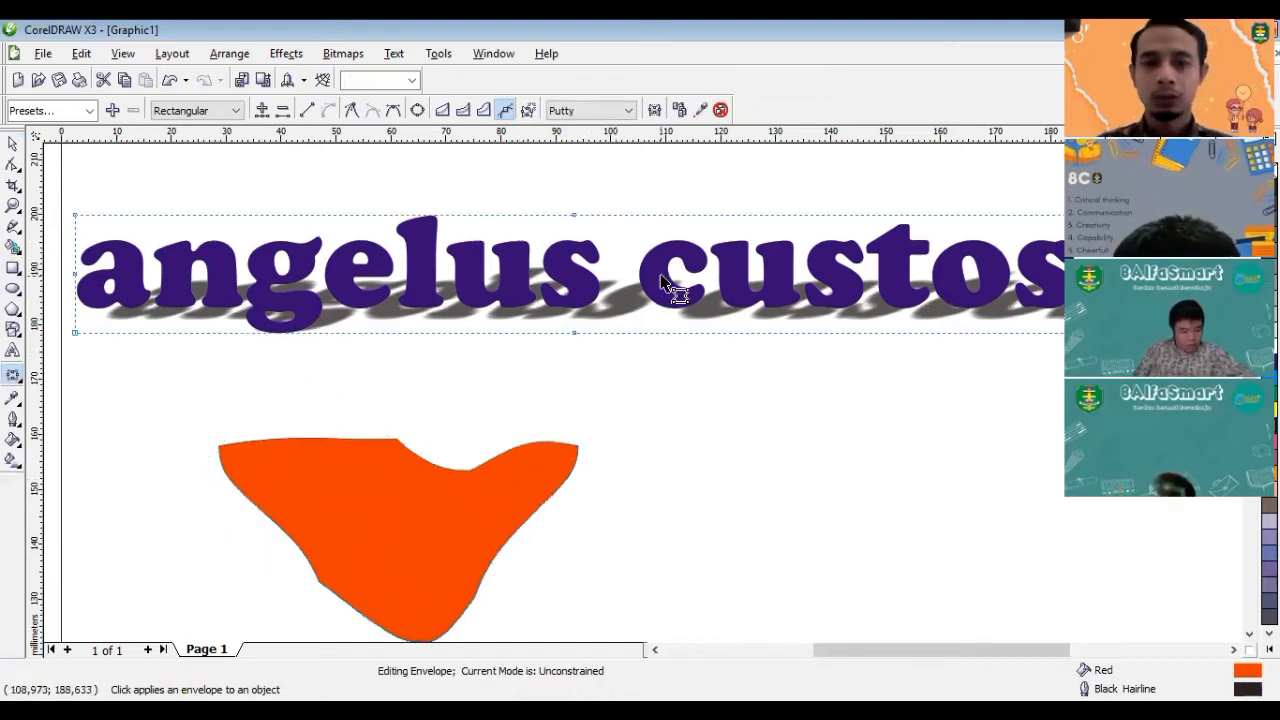
click(573, 331)
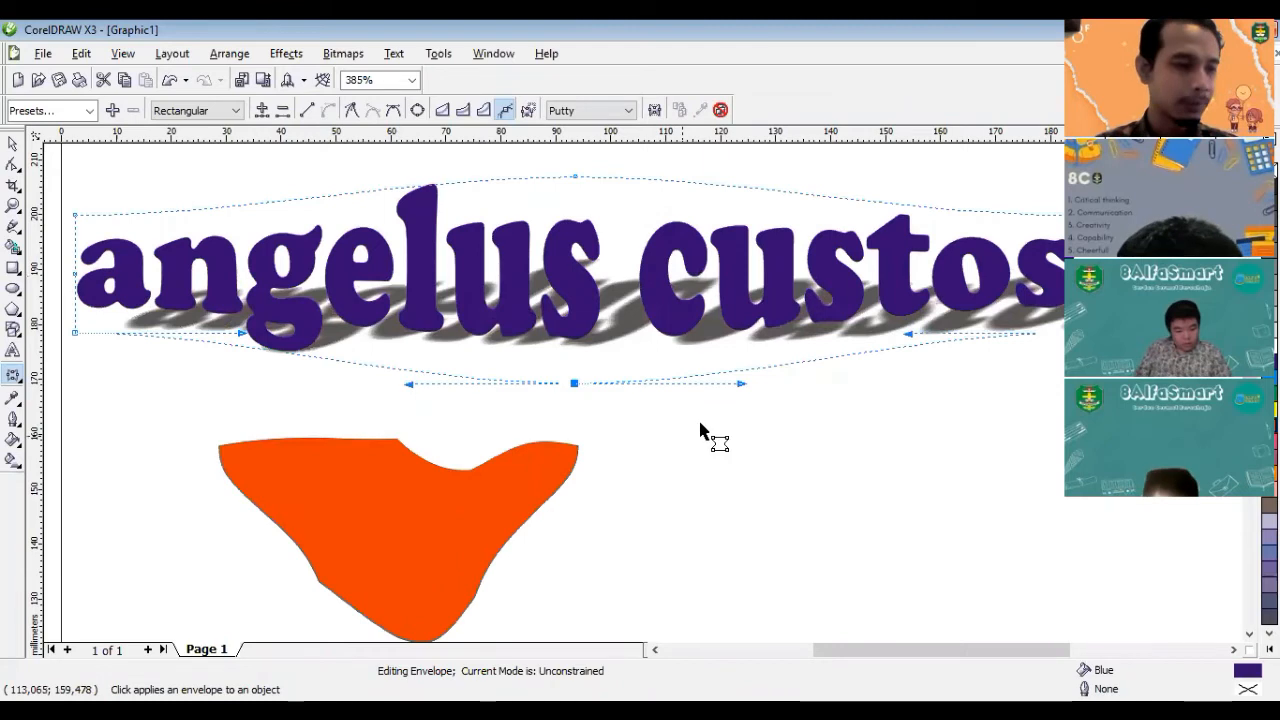
click(377, 463)
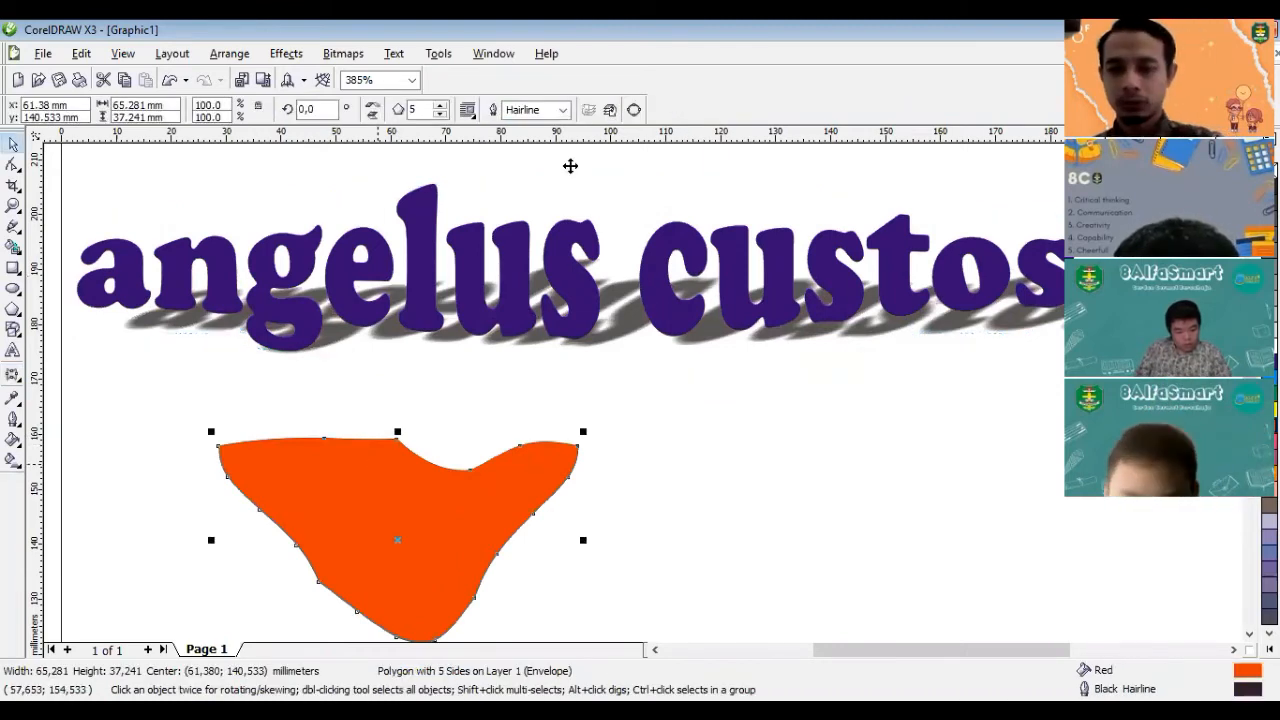
key(Delete)
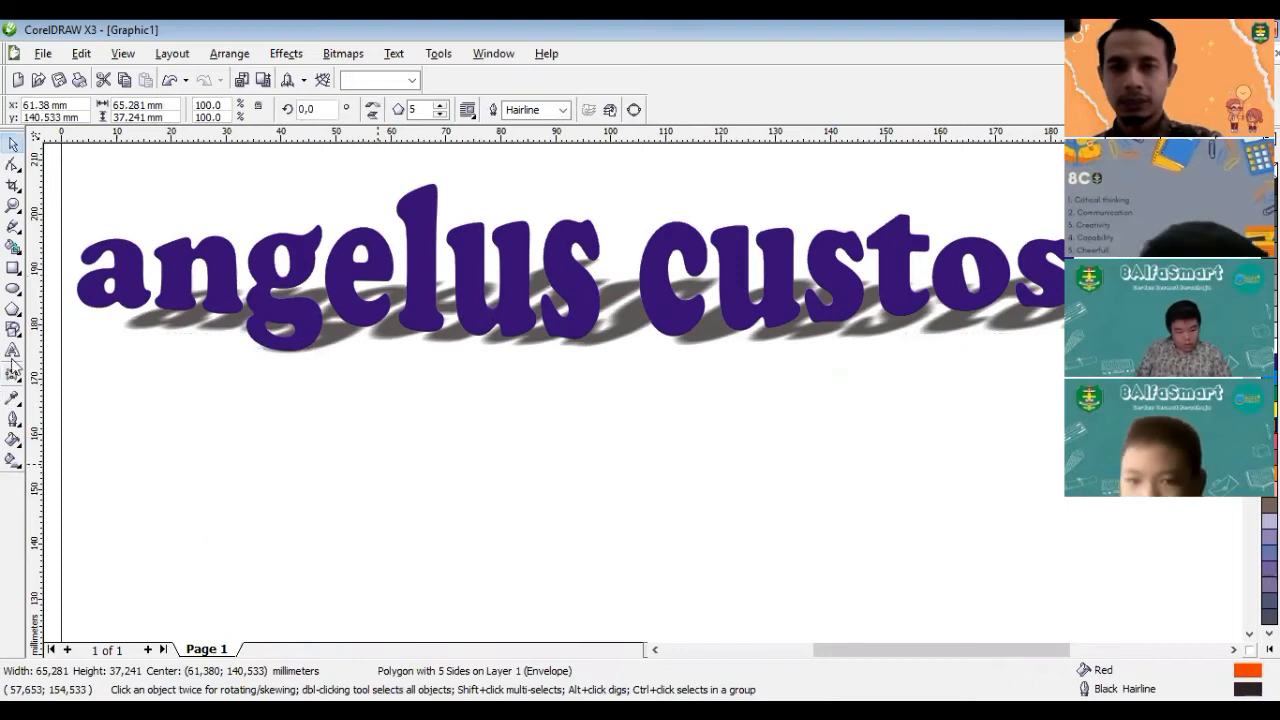
Step: Extrude the enveloped "angelus custos" text up and to the right, with depth 20 and VP Locked To Object
click(586, 279)
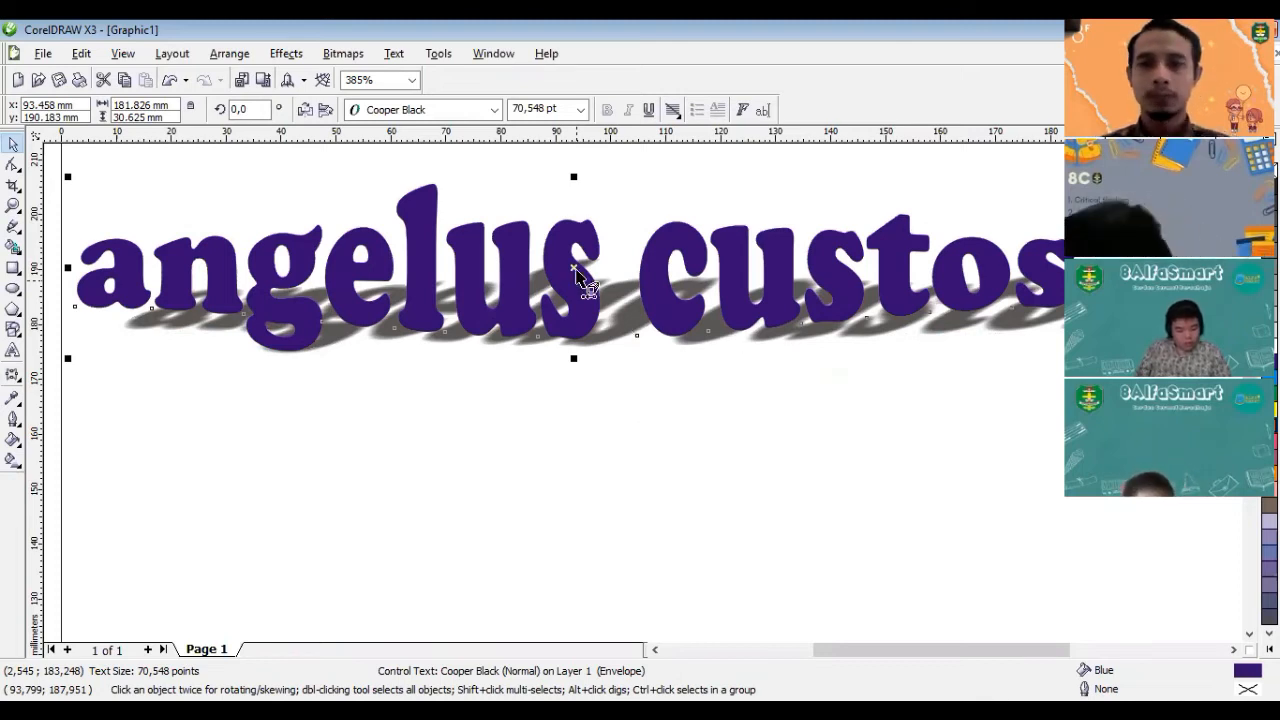
click(13, 375)
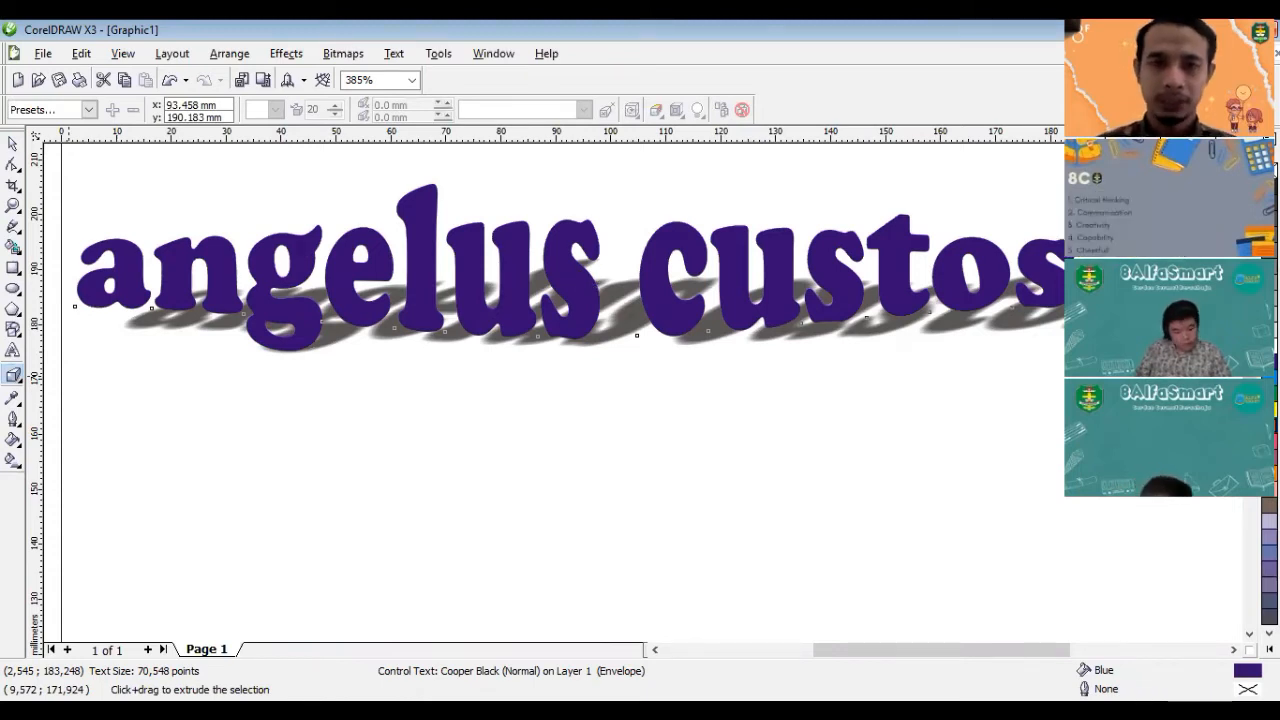
click(817, 279)
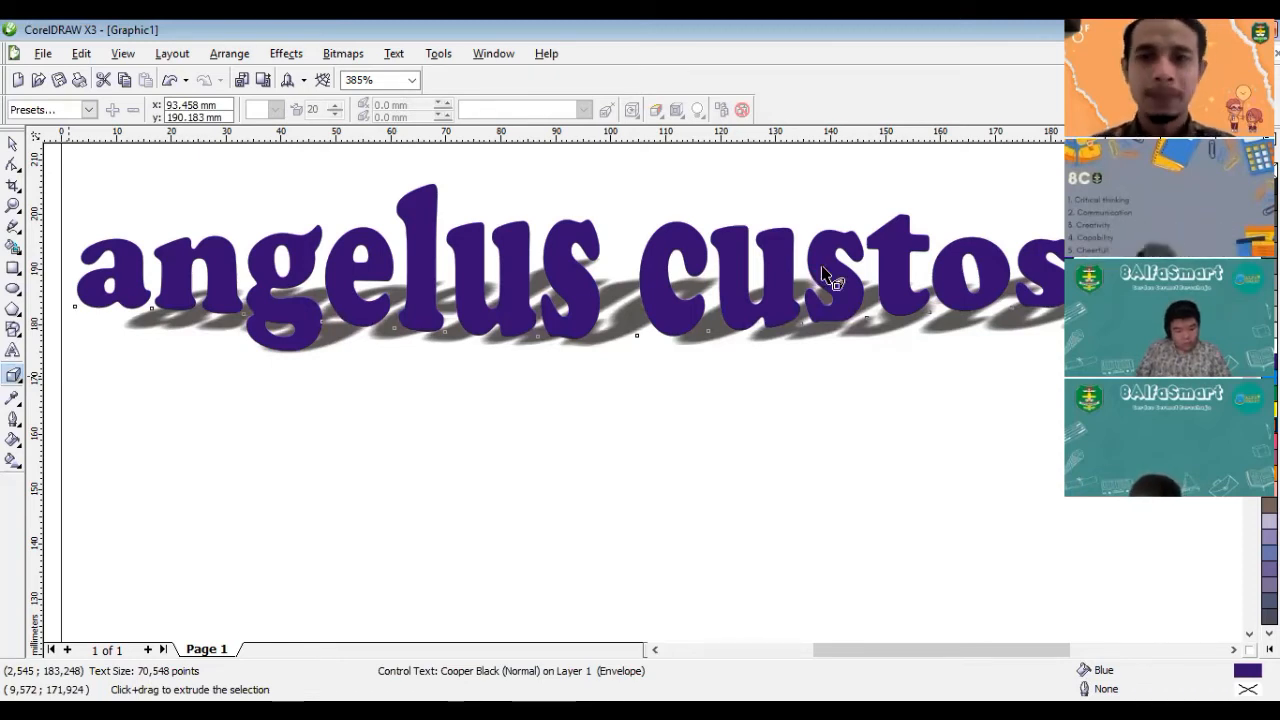
click(822, 272)
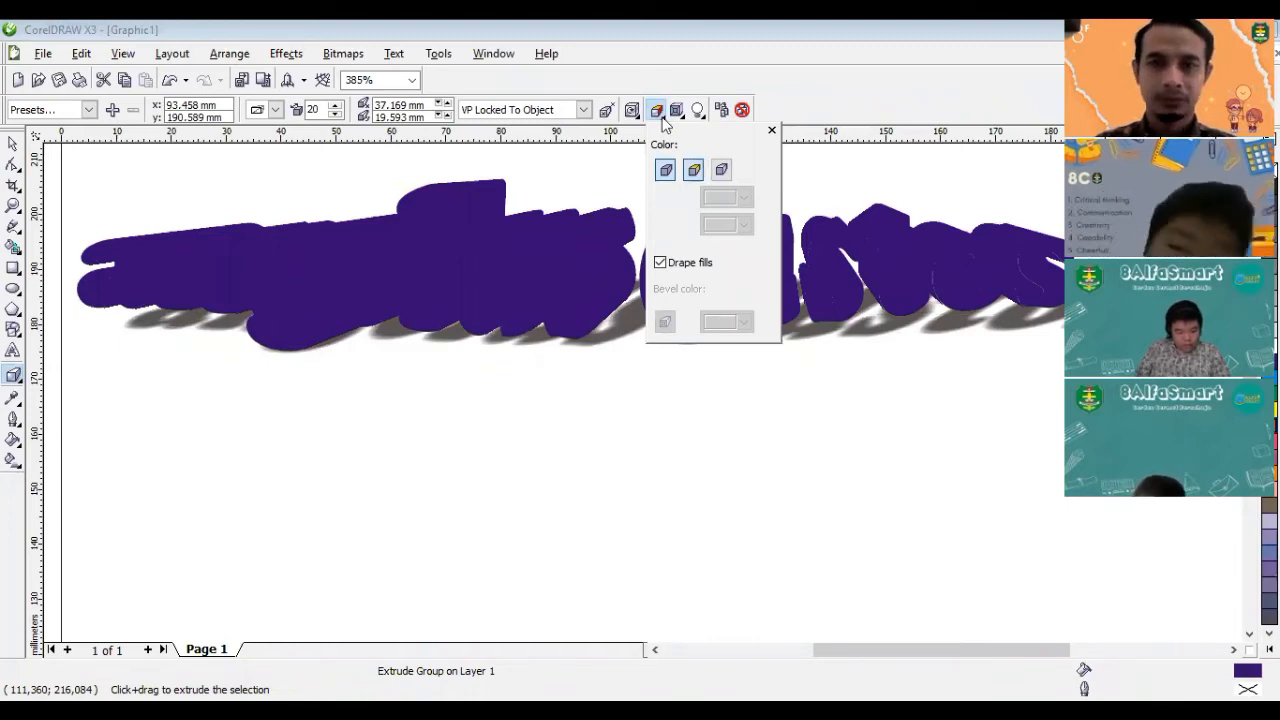
Step: Color the text's extrusion with shading from yellow to black, leaving the text deselected
click(724, 172)
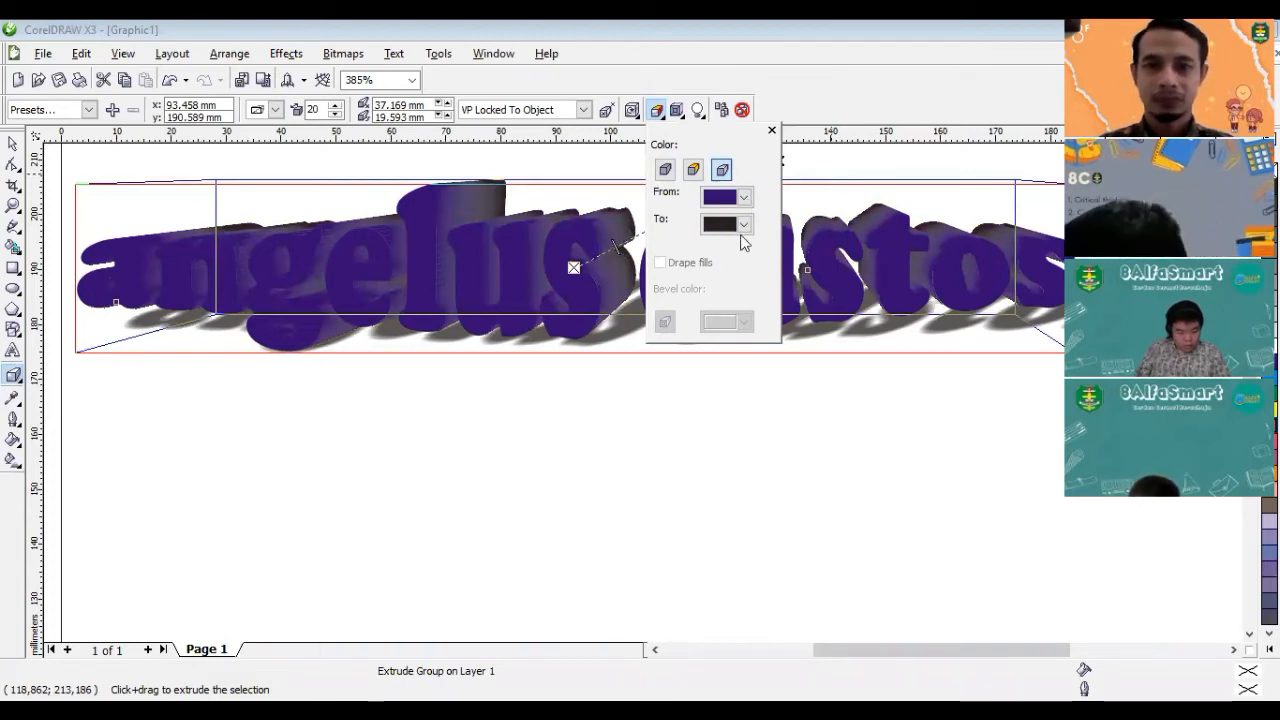
click(740, 232)
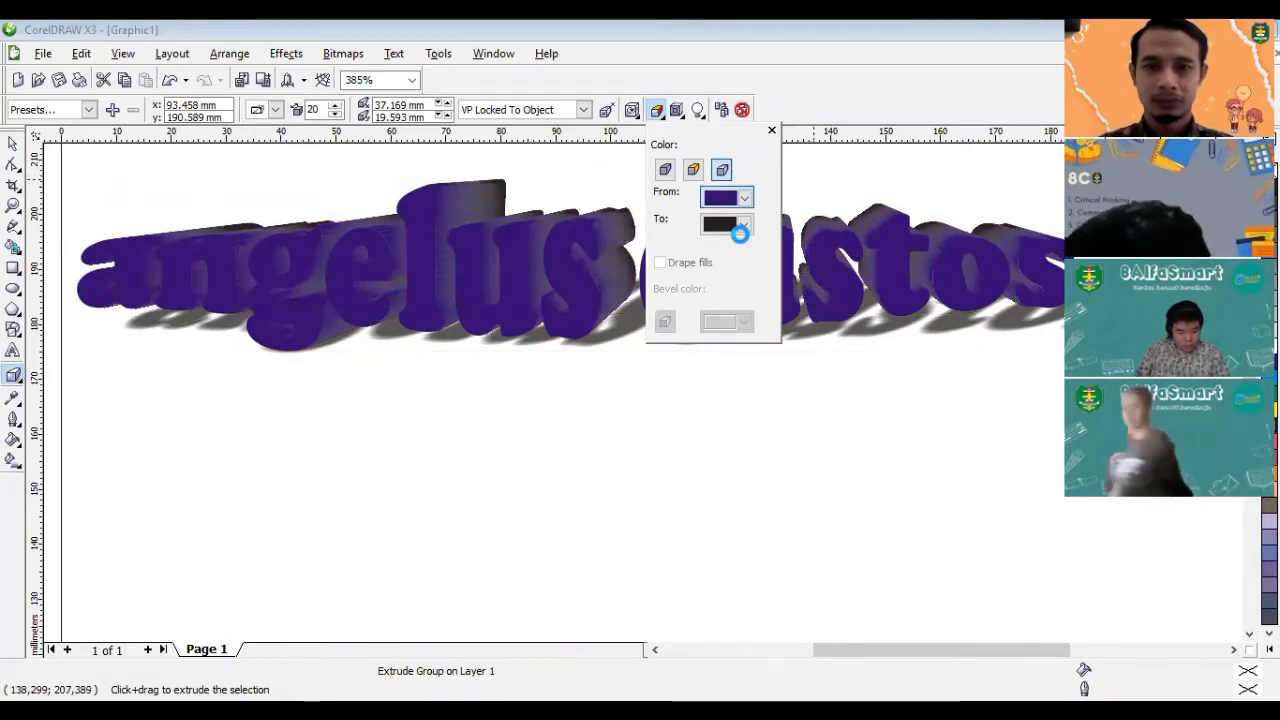
click(741, 237)
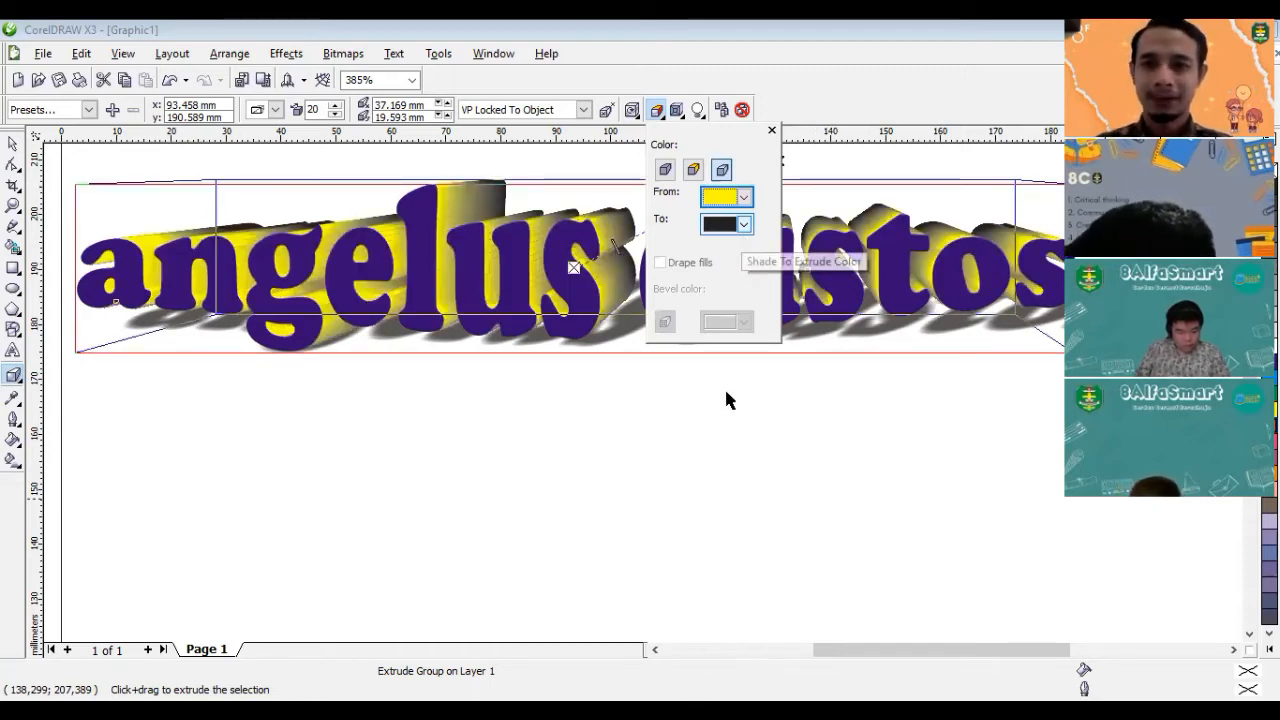
click(12, 144)
click(750, 384)
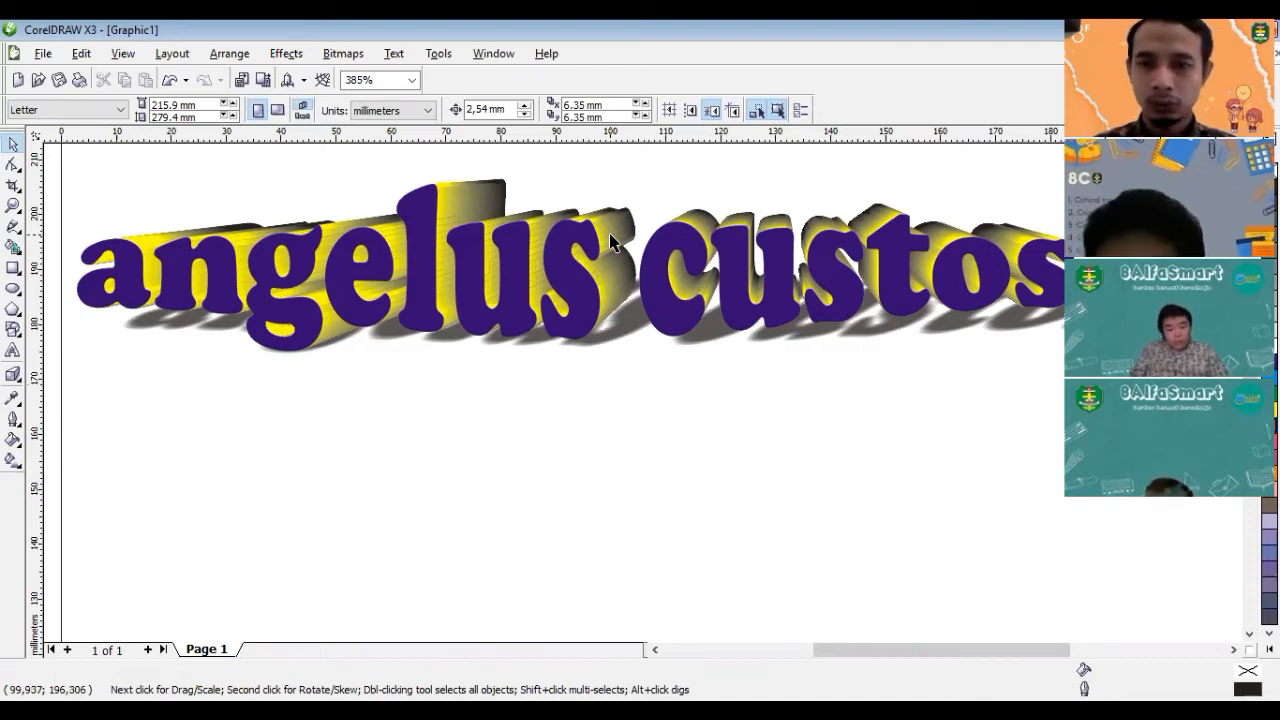
Step: Place a copy of the enveloped text about 9 mm below the extruded original and fill it green
click(443, 251)
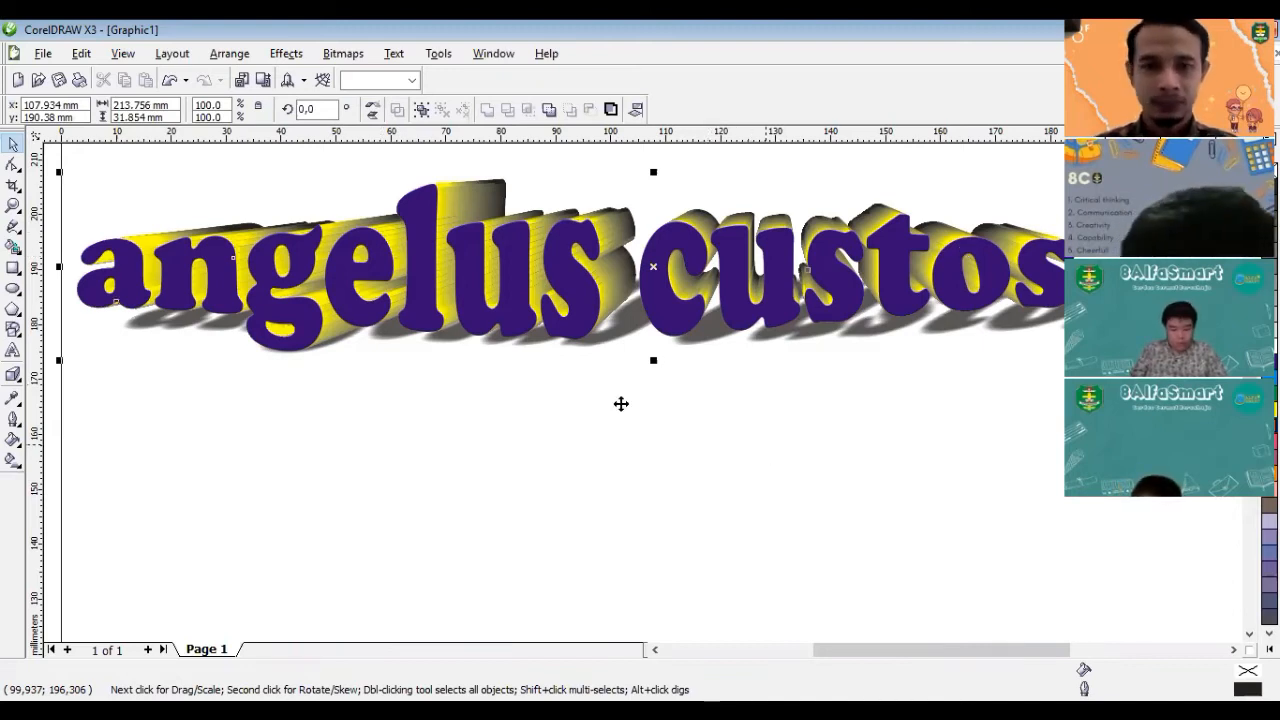
click(651, 403)
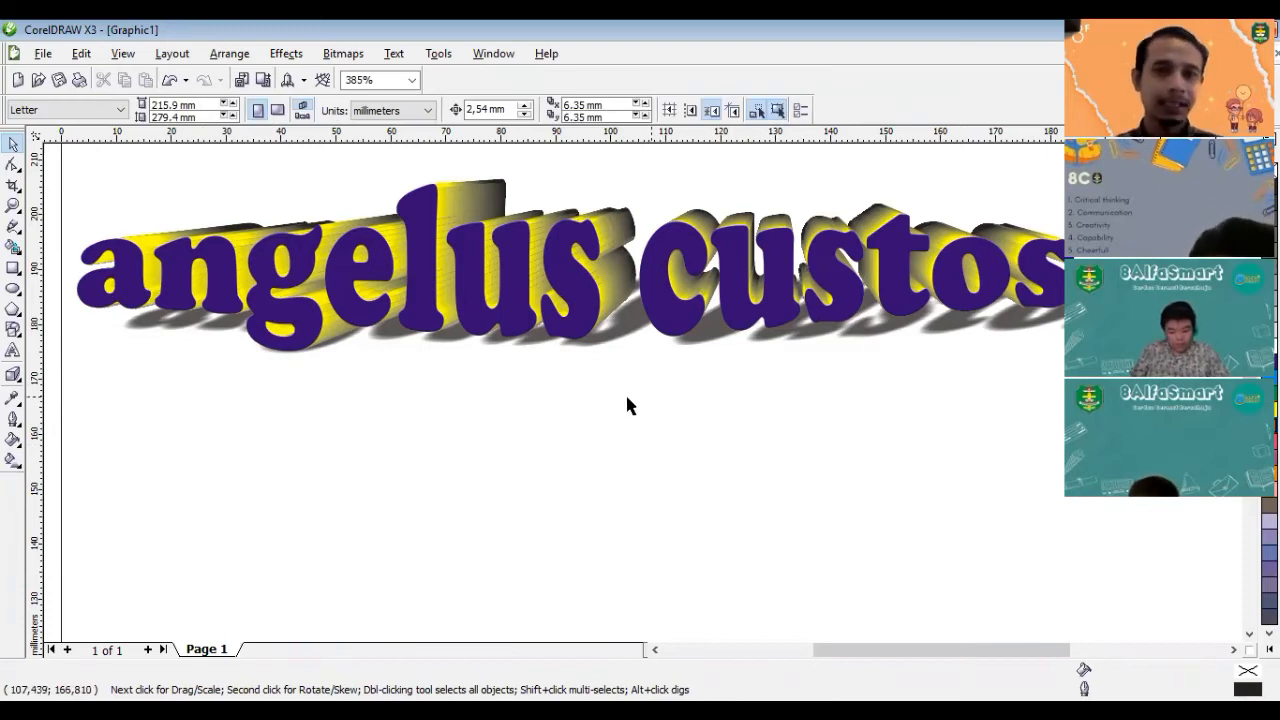
click(574, 290)
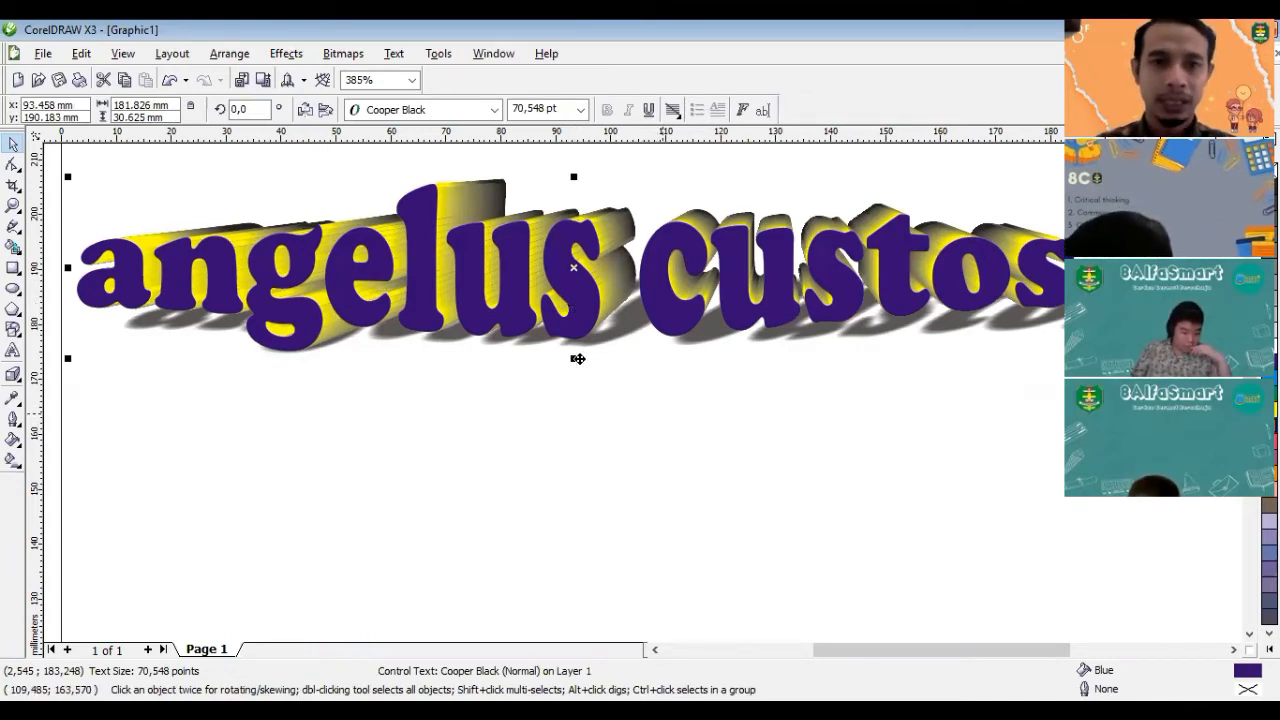
drag(577, 356, 587, 362)
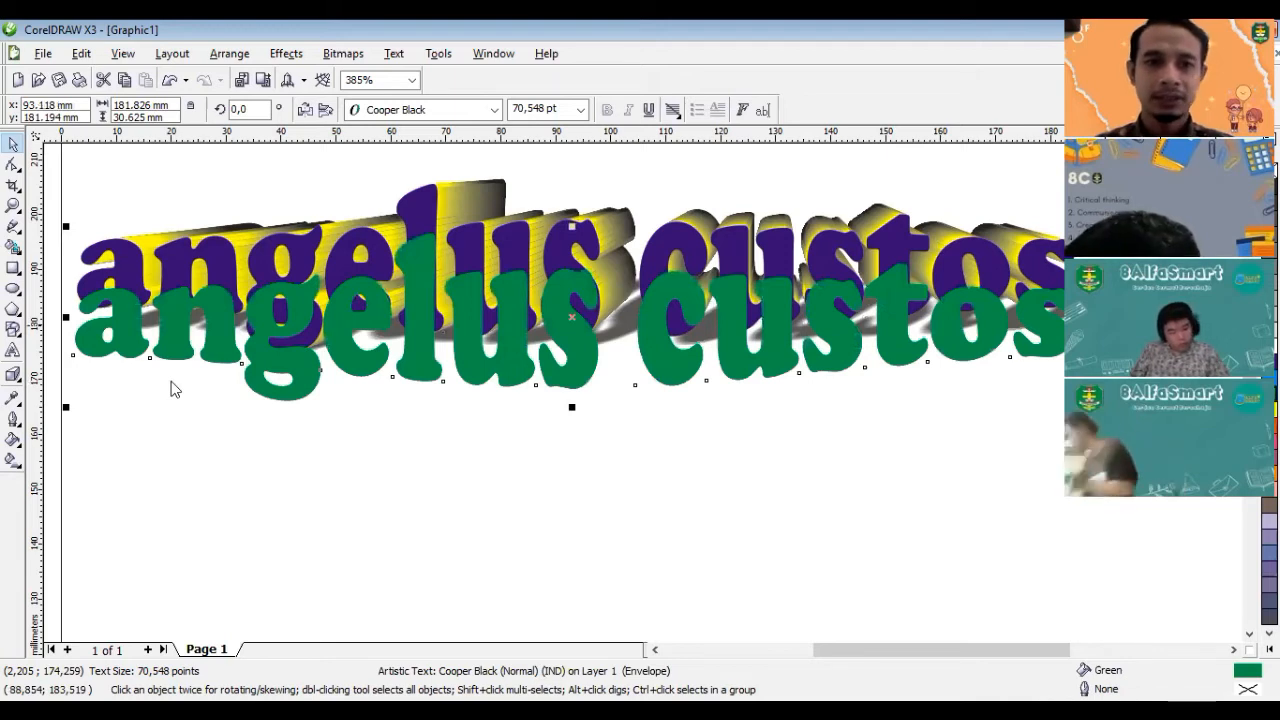
Step: Fade the green text toward the right with a linear transparency and move it up about 5.6 mm over the blue text
drag(420, 317, 827, 305)
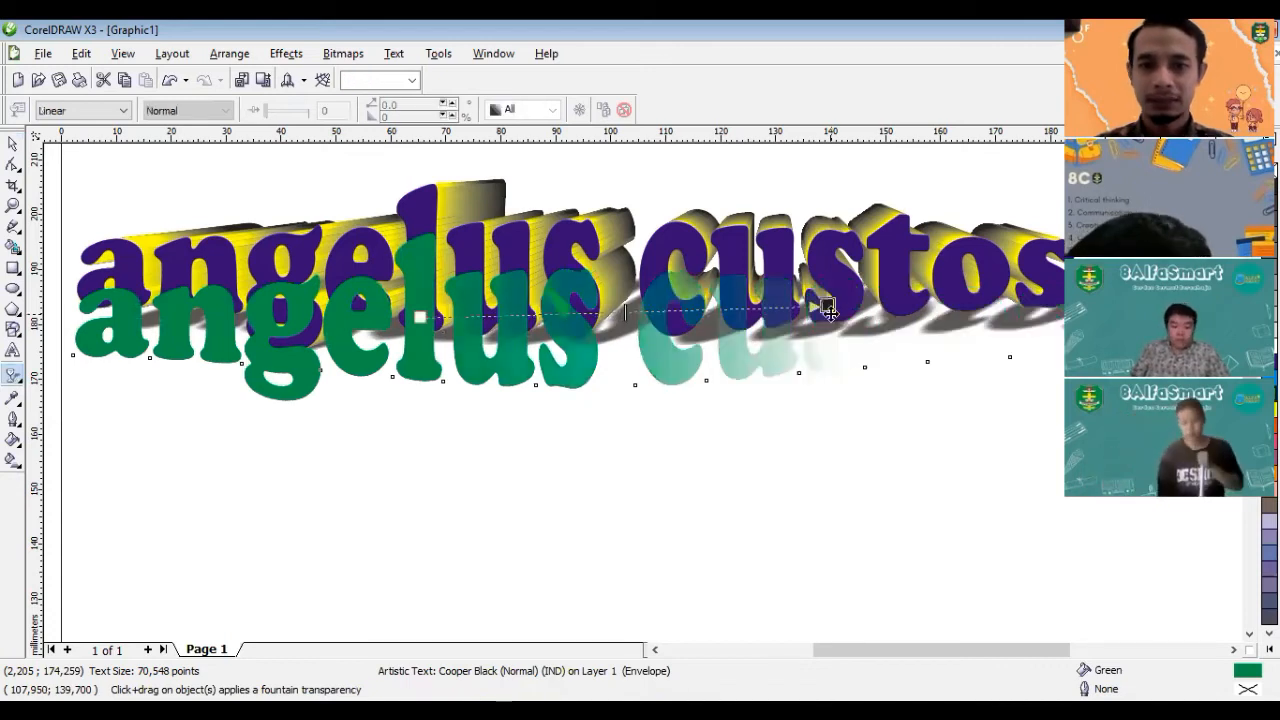
key(space)
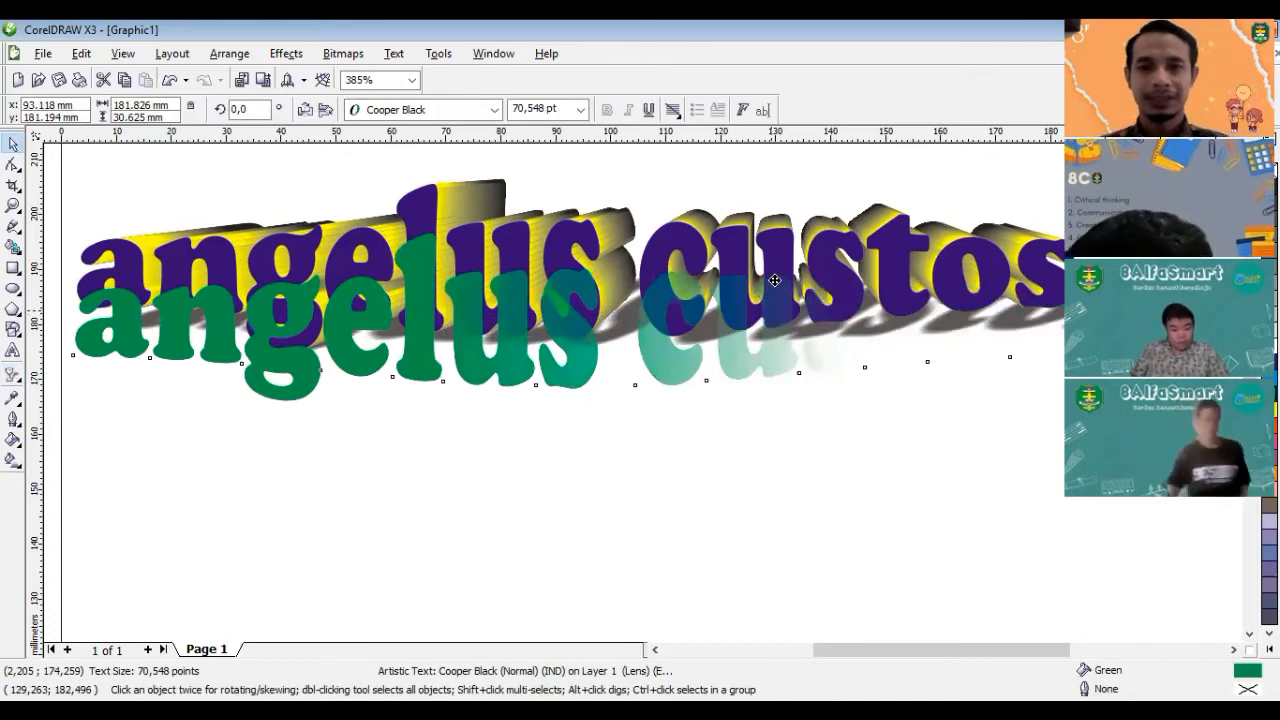
drag(775, 281, 776, 272)
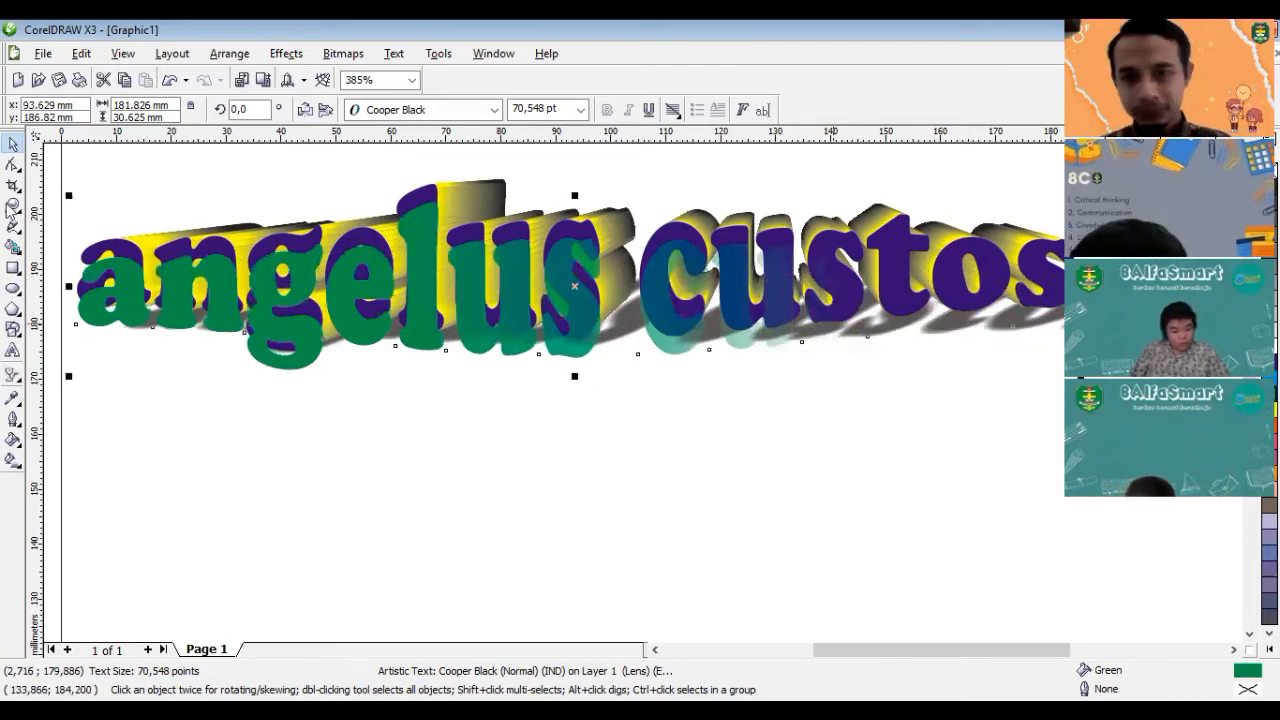
Step: Examine the transparency types available for the green text, keeping the Linear transparency
click(12, 206)
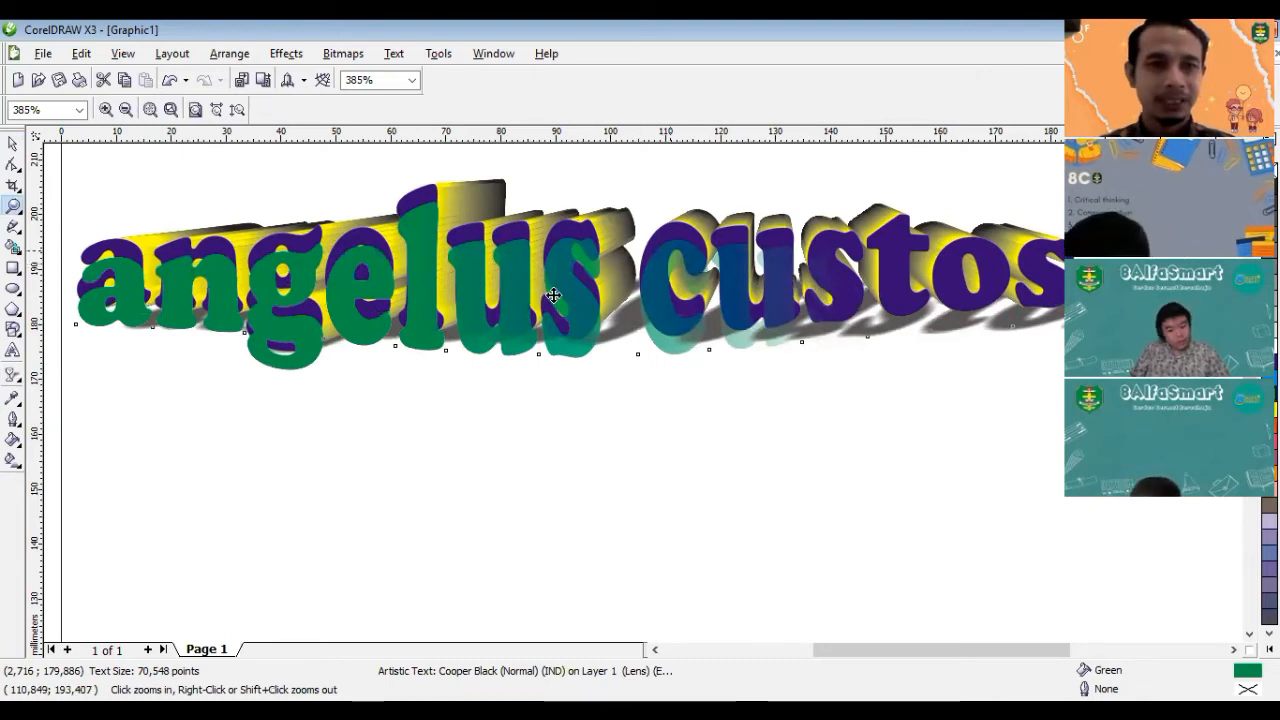
key(space)
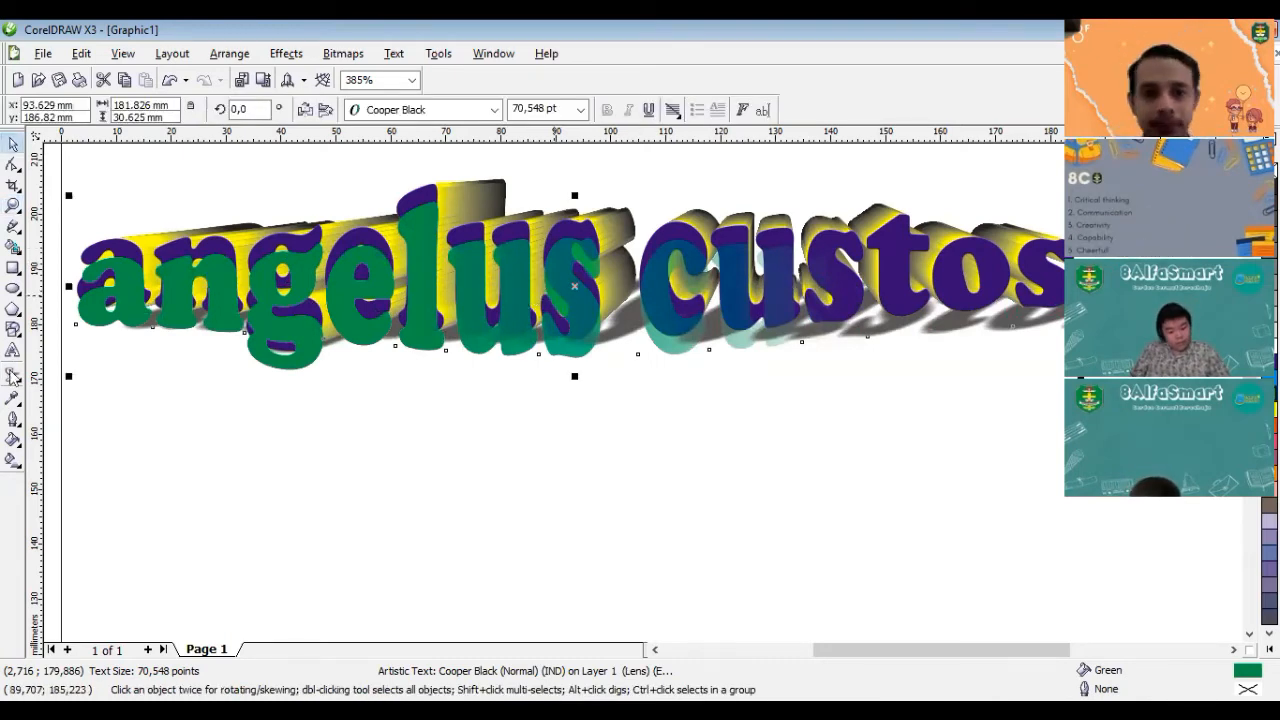
click(512, 268)
click(13, 375)
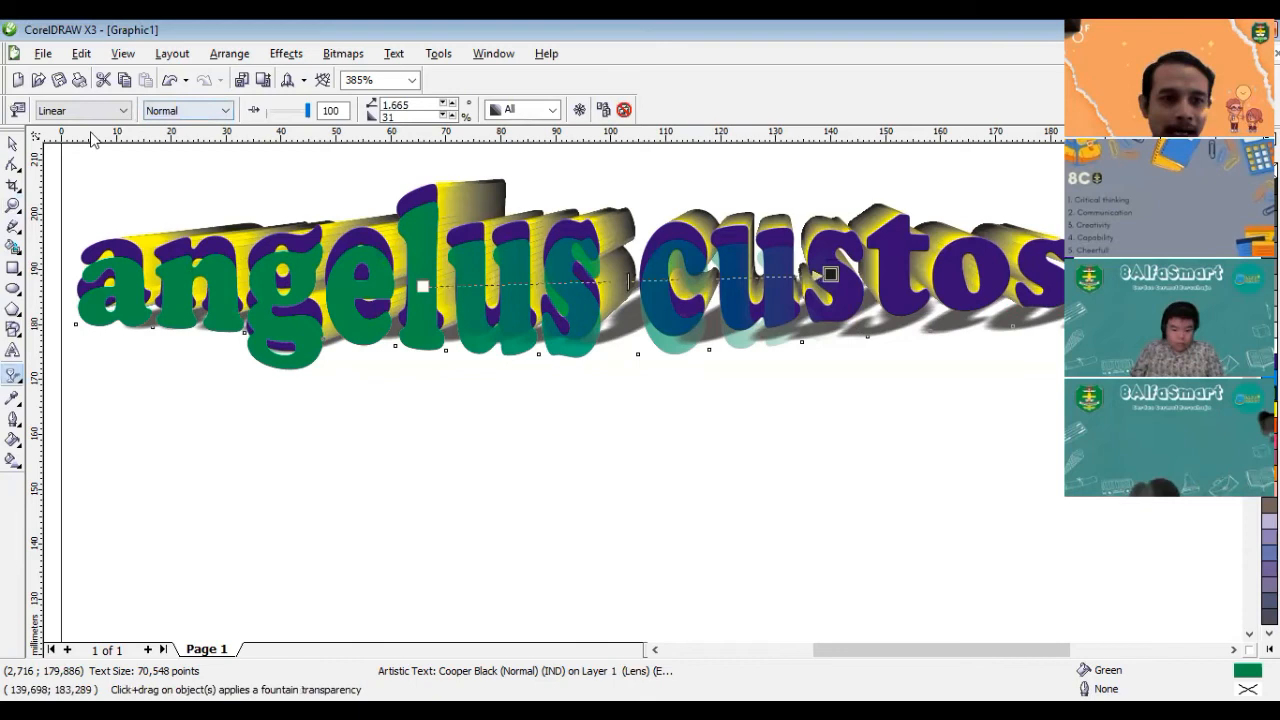
click(125, 112)
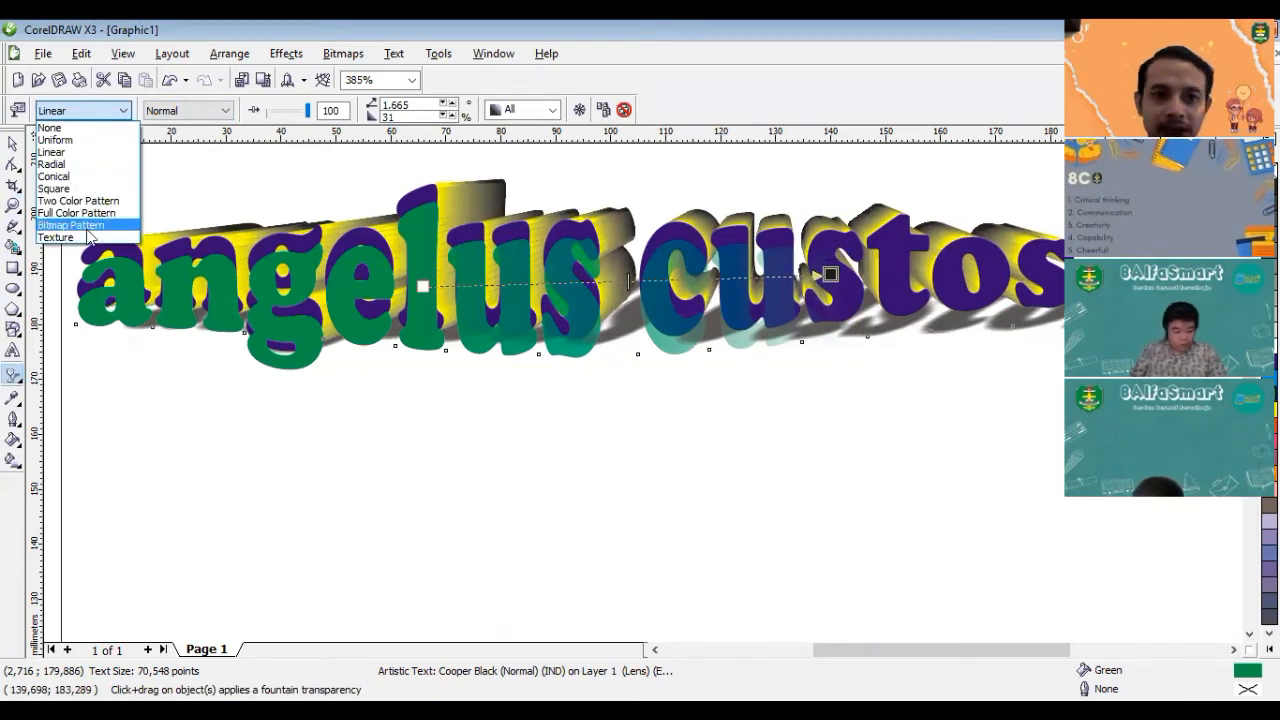
click(658, 420)
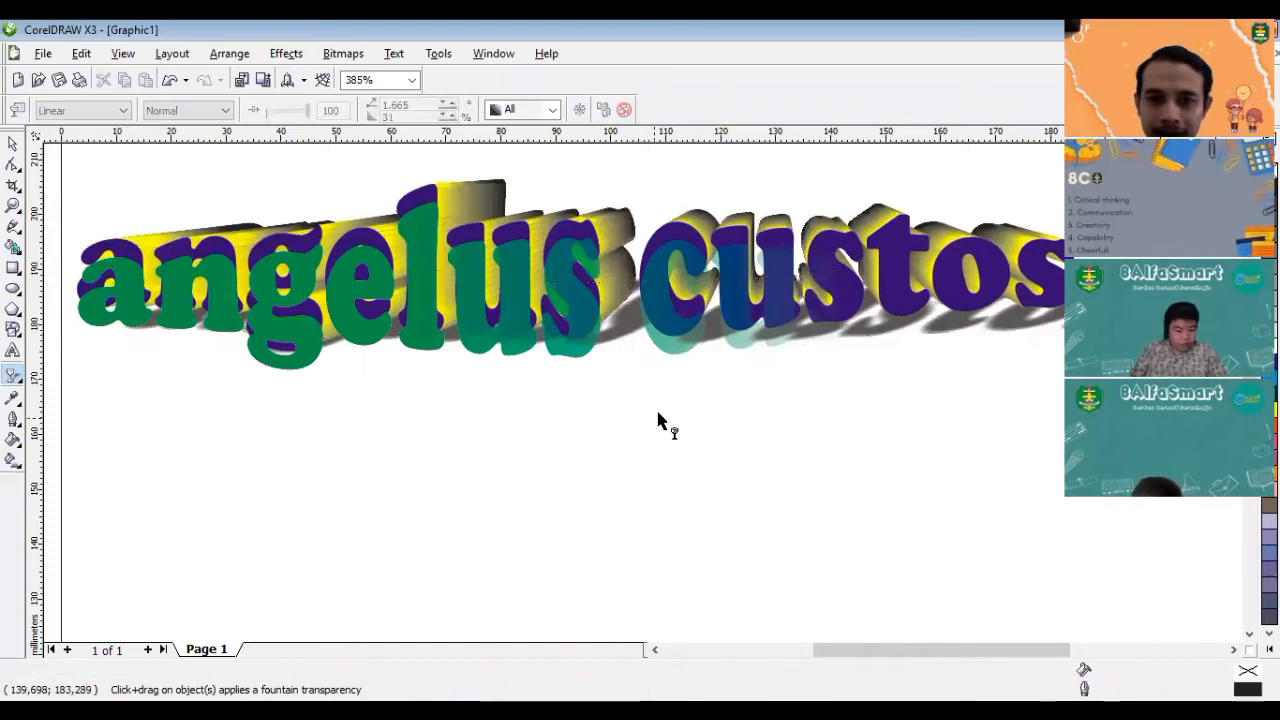
Step: Delete all objects to clear the page
key(space)
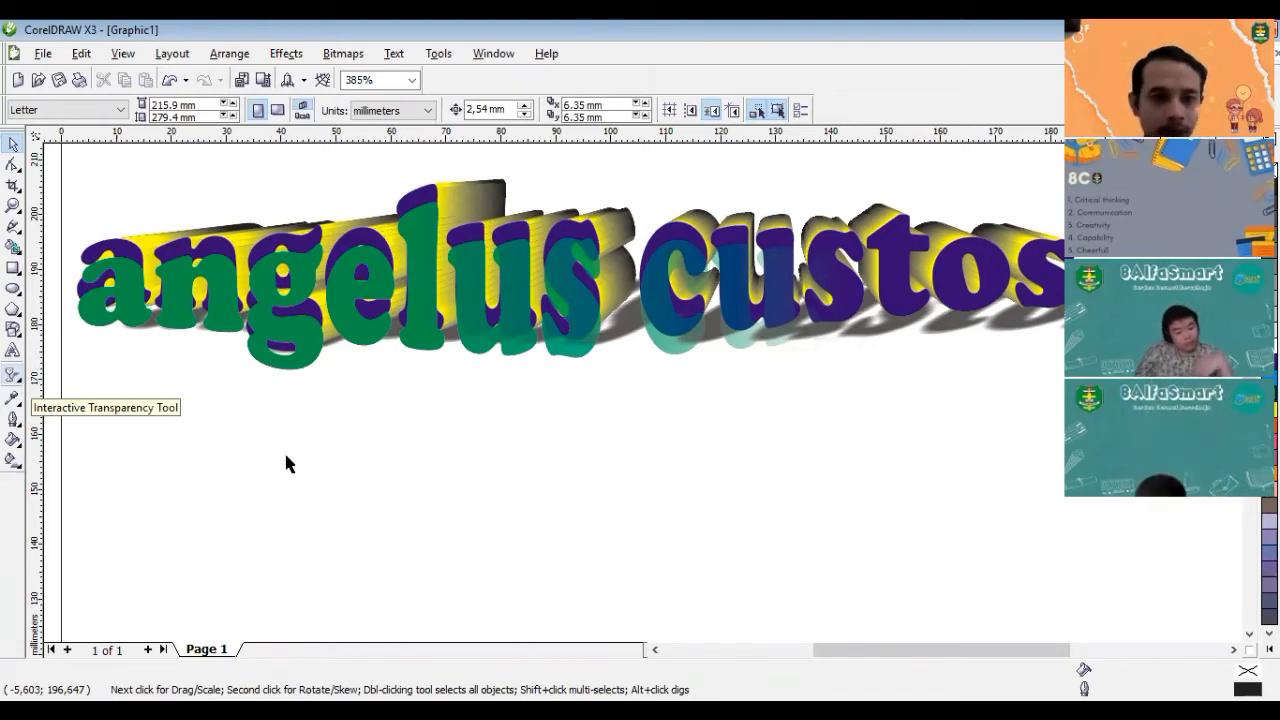
key(ctrl+a)
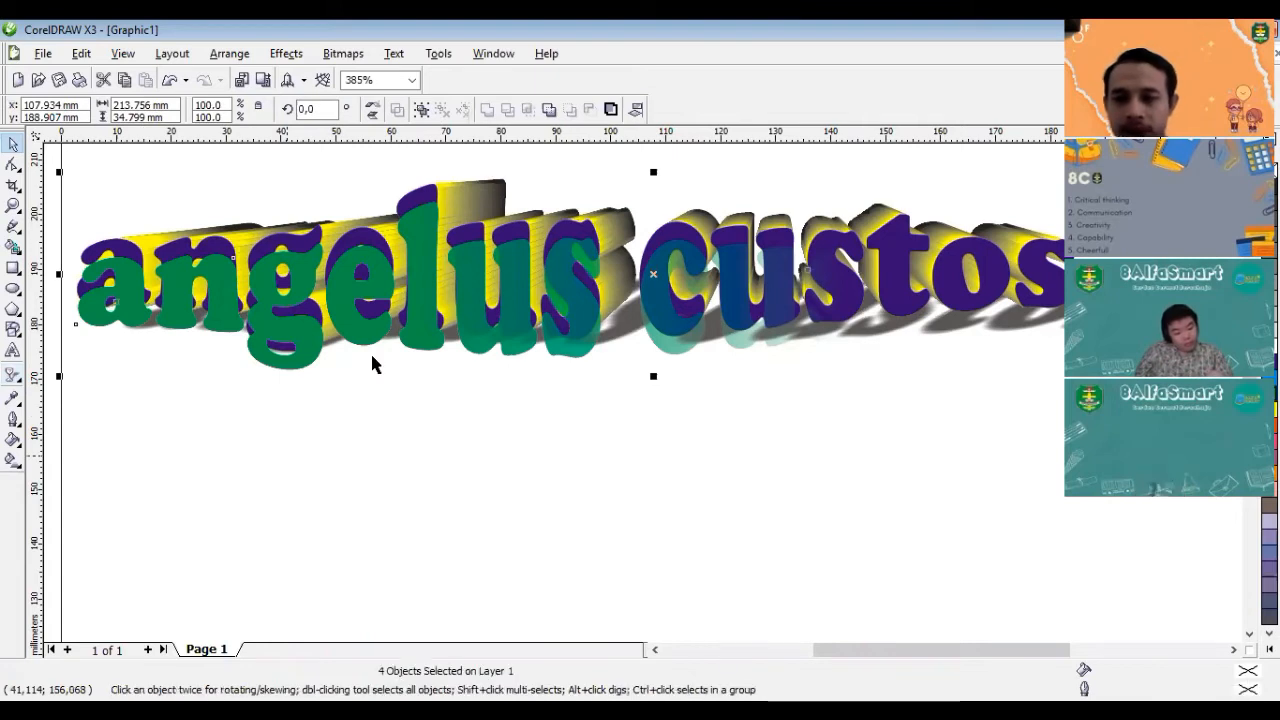
key(Delete)
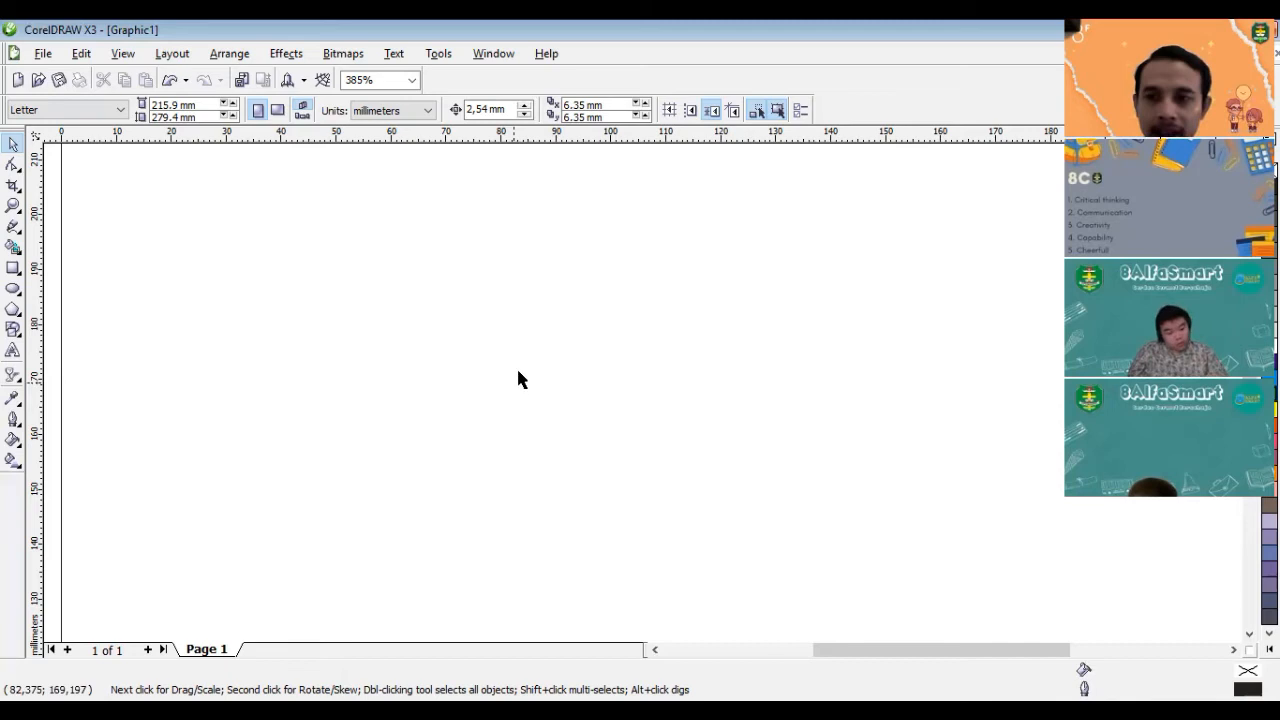
Step: Draw a five-sided polygon about 45.6 mm wide and 36.6 mm high in the page's upper left area
click(14, 310)
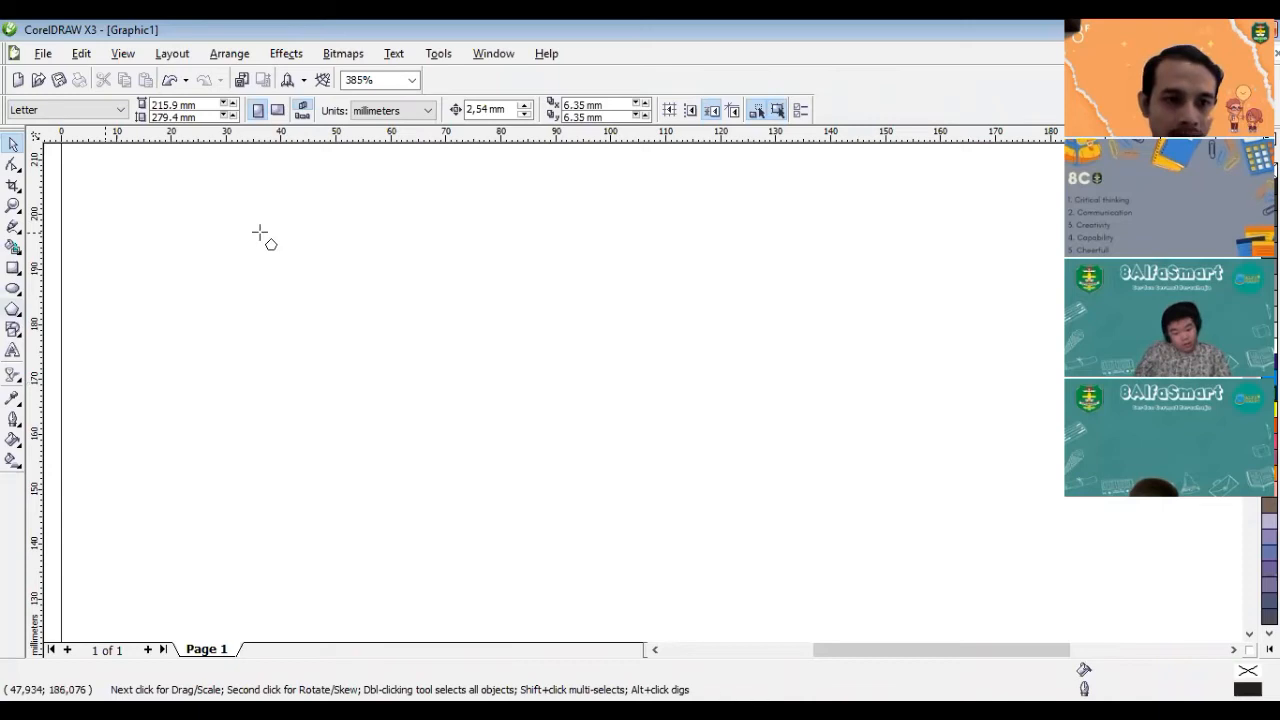
drag(254, 221, 517, 435)
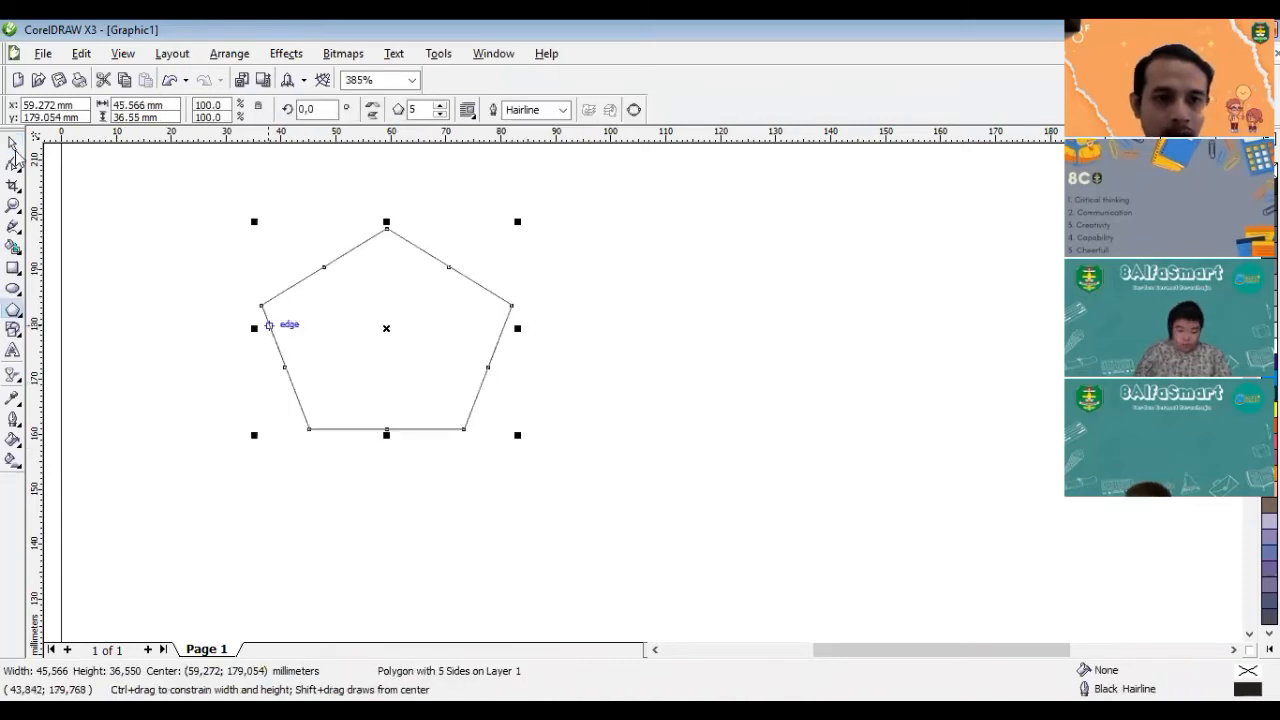
key(space)
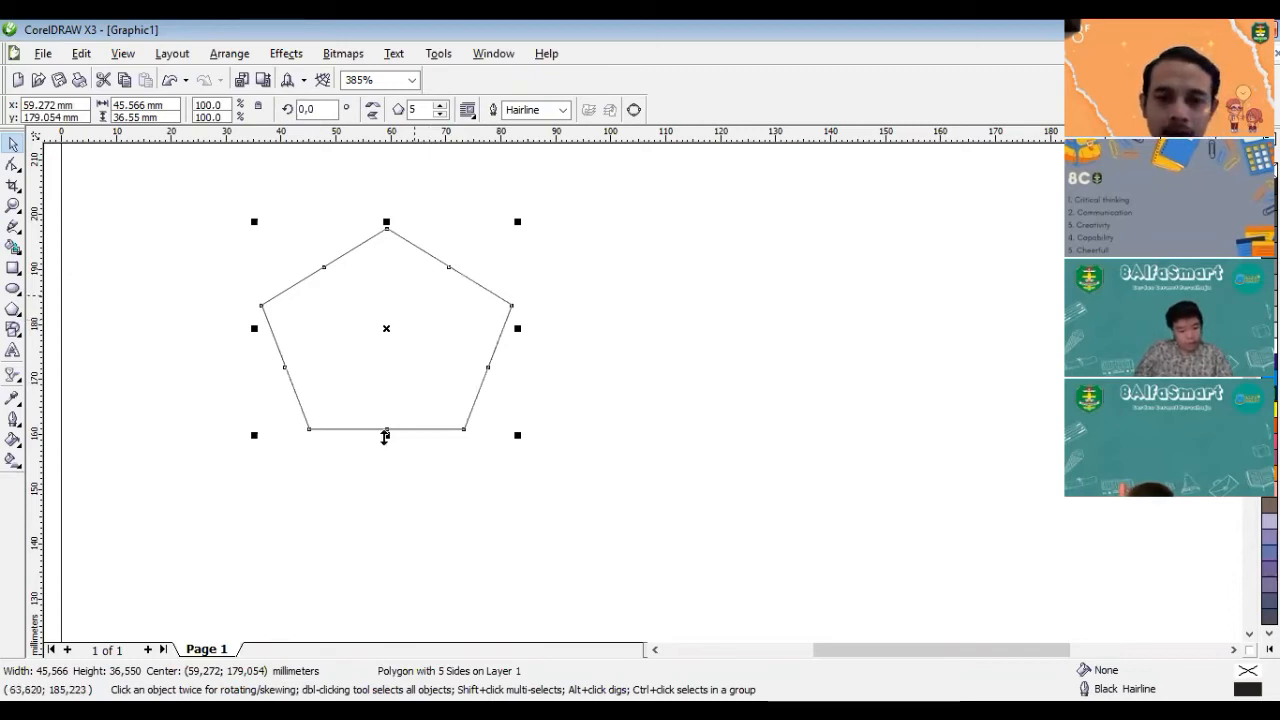
Step: Stretch the pentagon to about 42.6 mm high and set the Shape tool's node selection mode to Freehand
drag(385, 436, 19, 178)
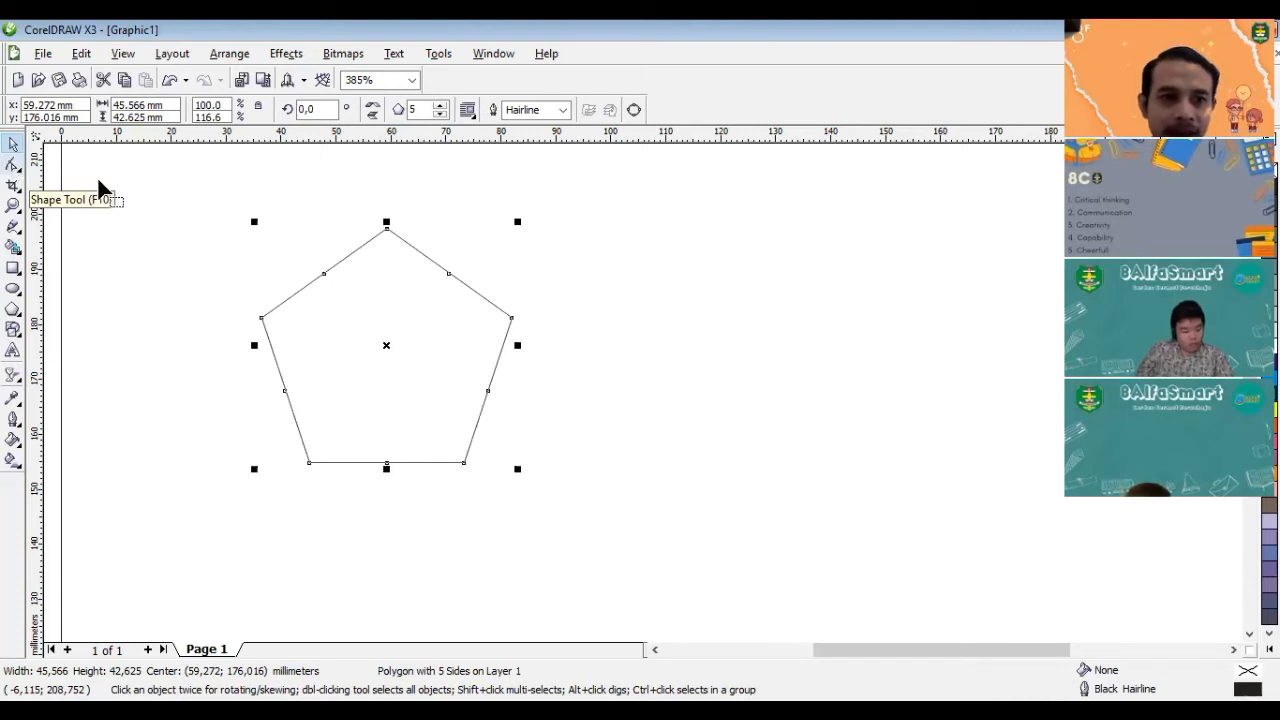
key(F10)
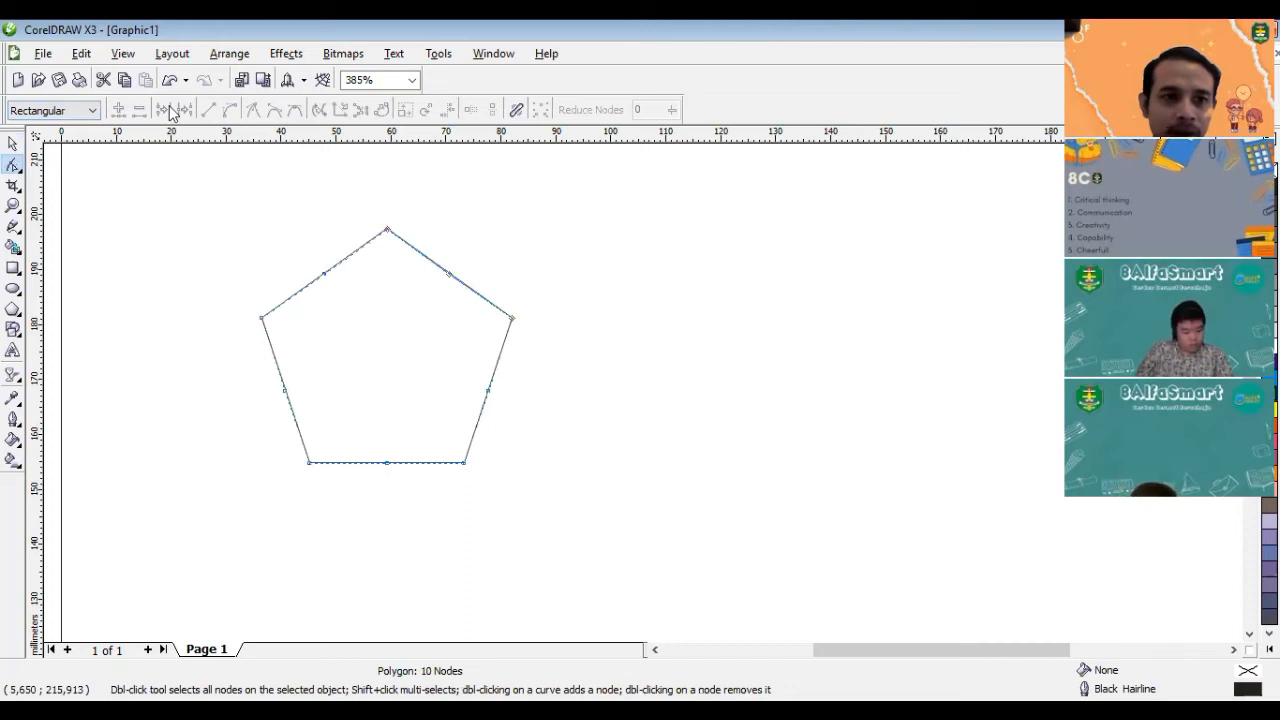
click(60, 110)
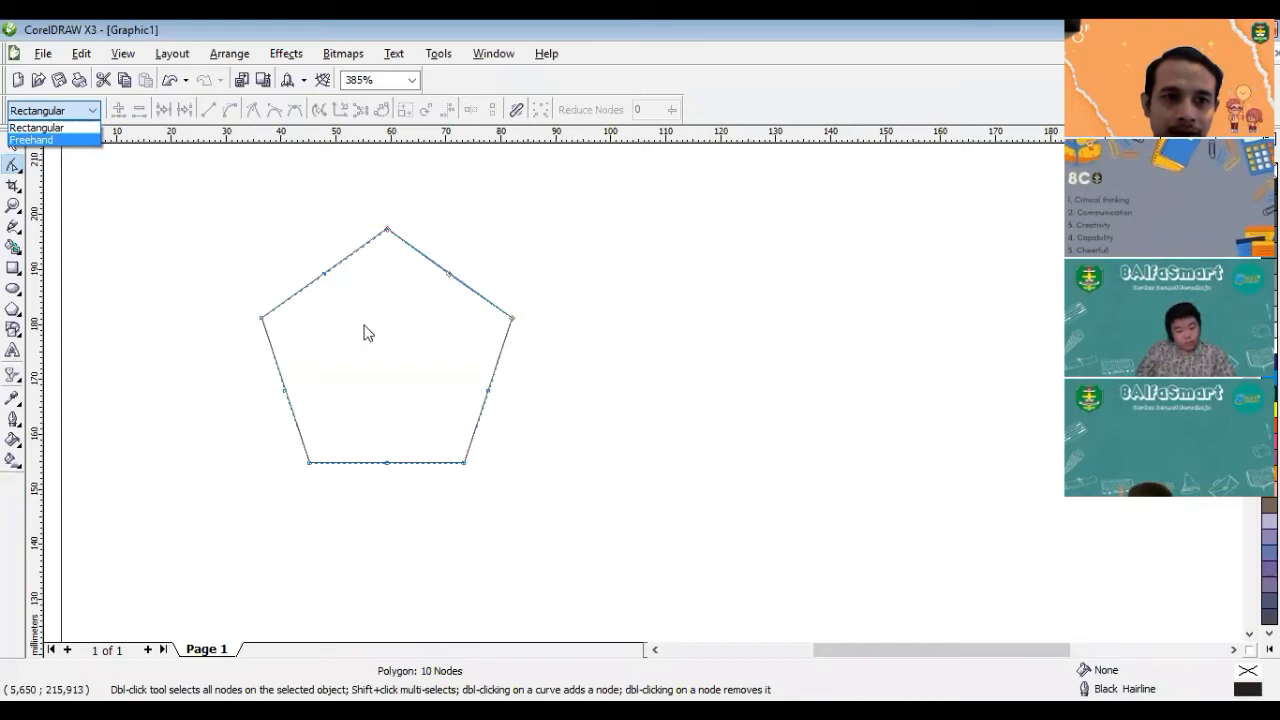
key(Return)
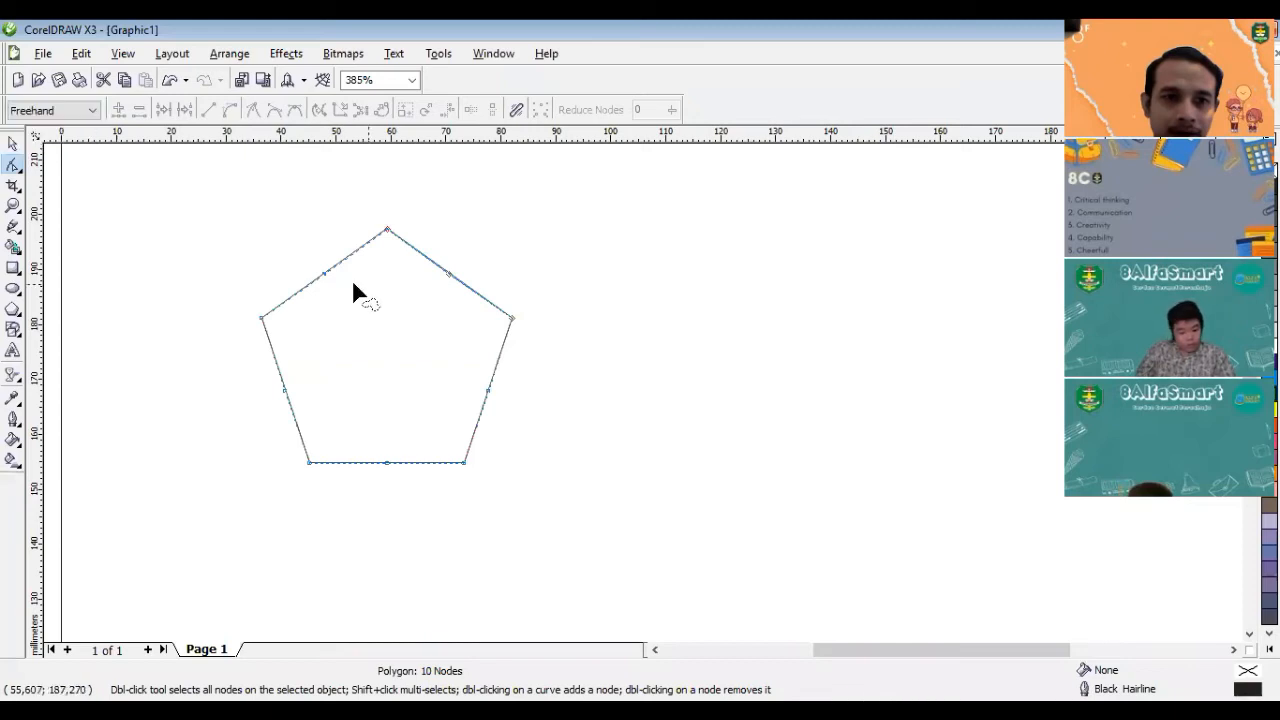
Step: Reshape the pentagon into a slightly twisted five-pointed star by moving the midpoint node of its upper left side inward
drag(323, 272, 339, 294)
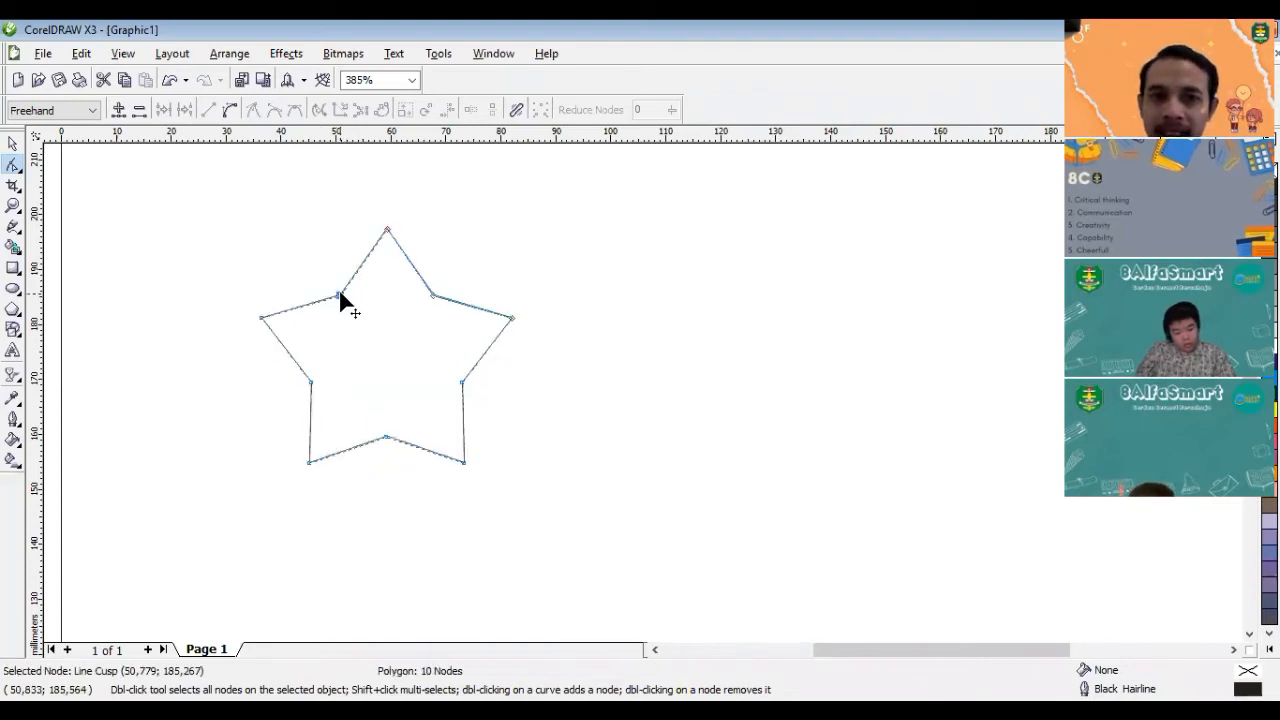
drag(340, 294, 296, 244)
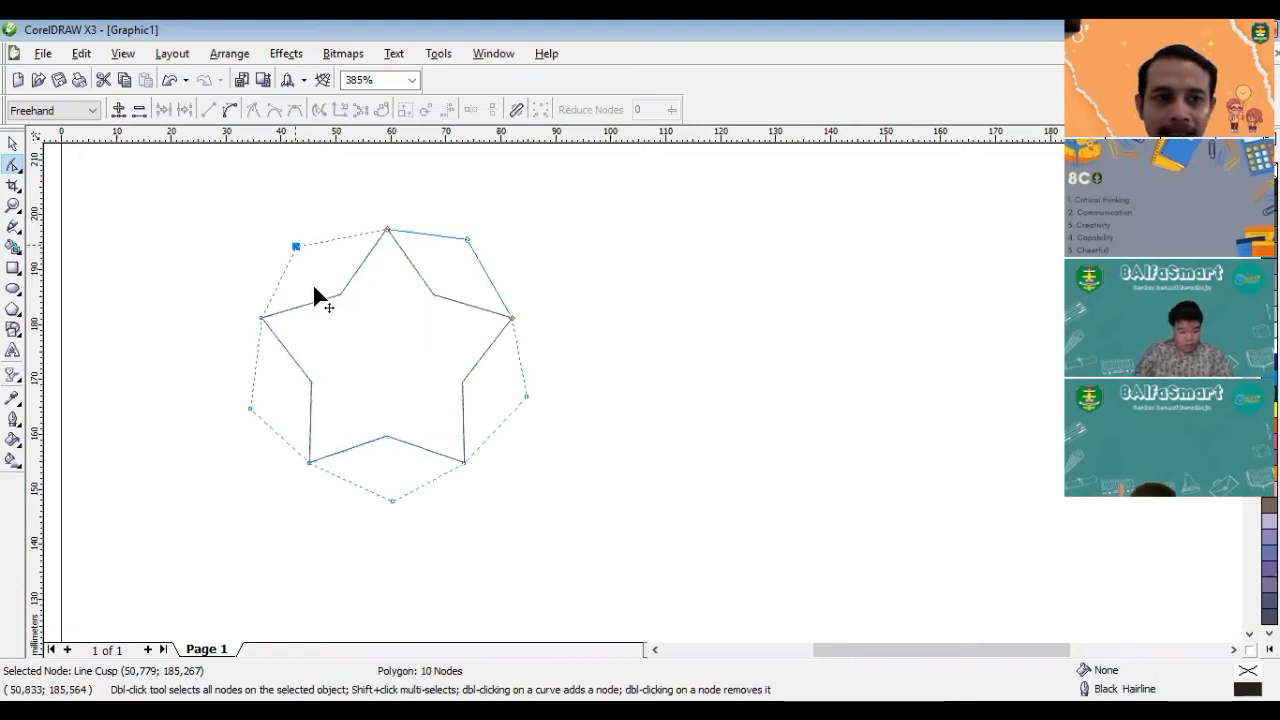
drag(314, 288, 372, 298)
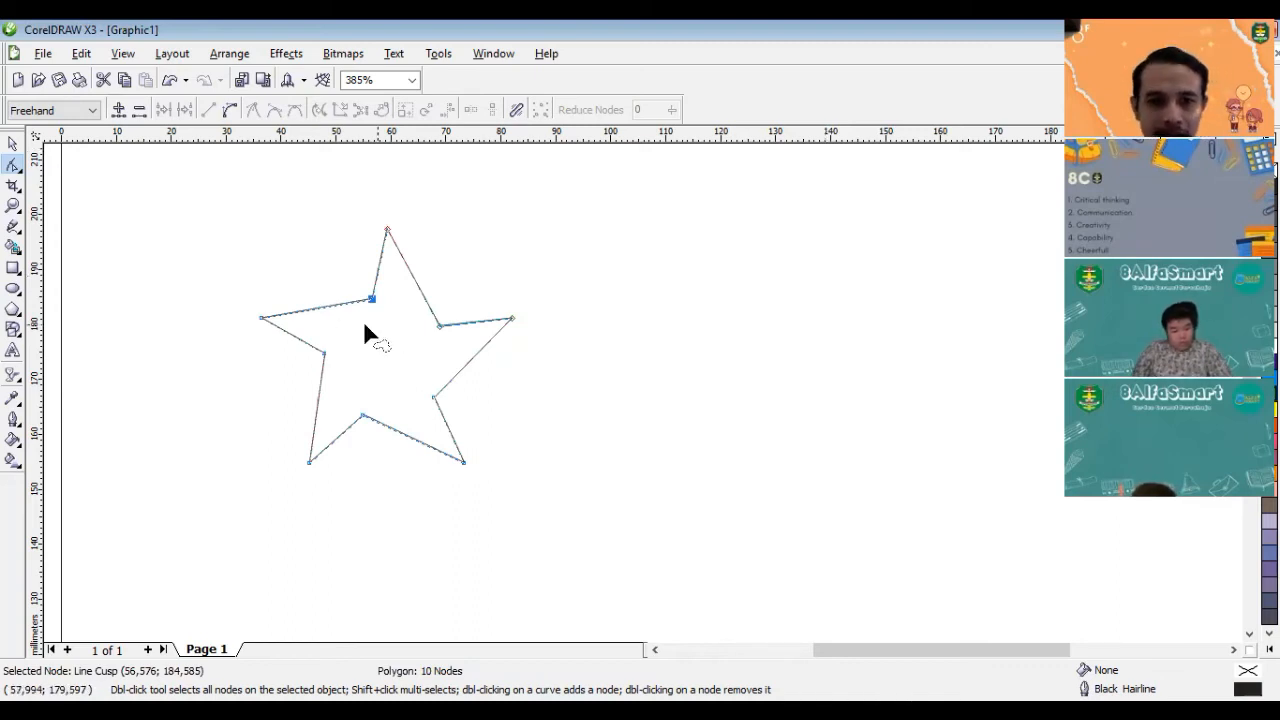
Step: Convert the star to curves and set the Shape tool's node selection mode to Rectangular
key(space)
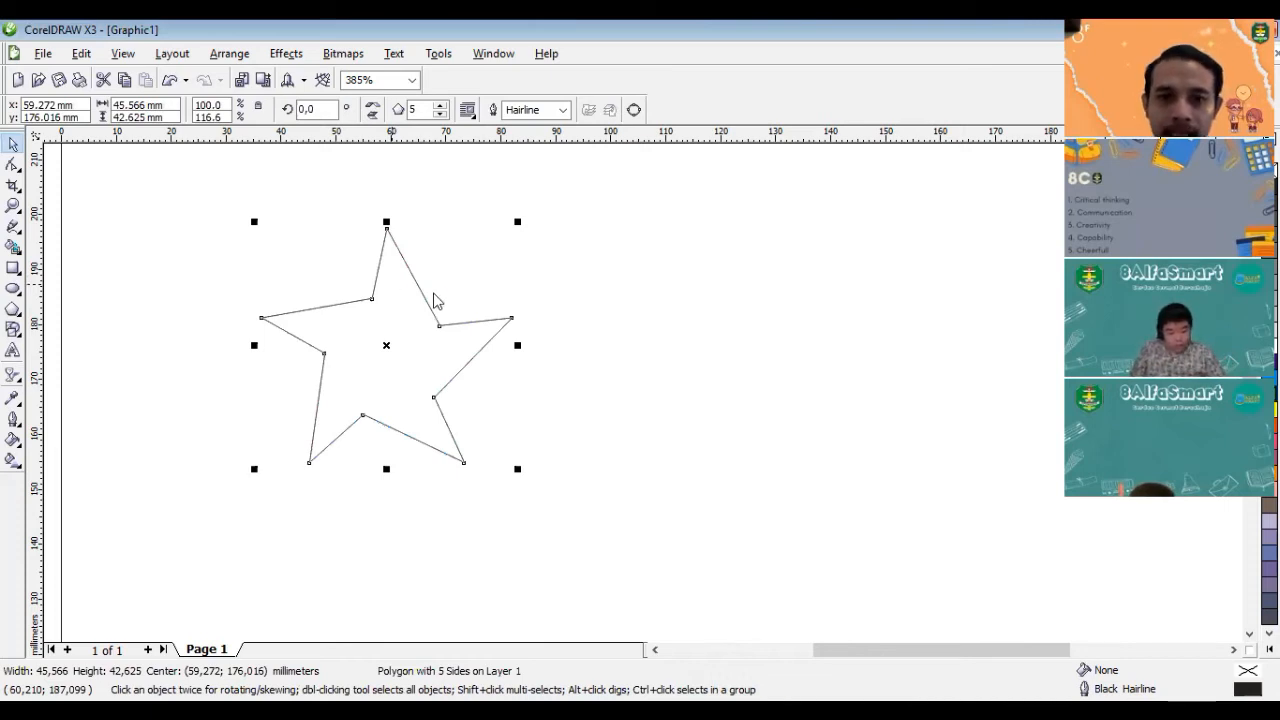
right_click(434, 300)
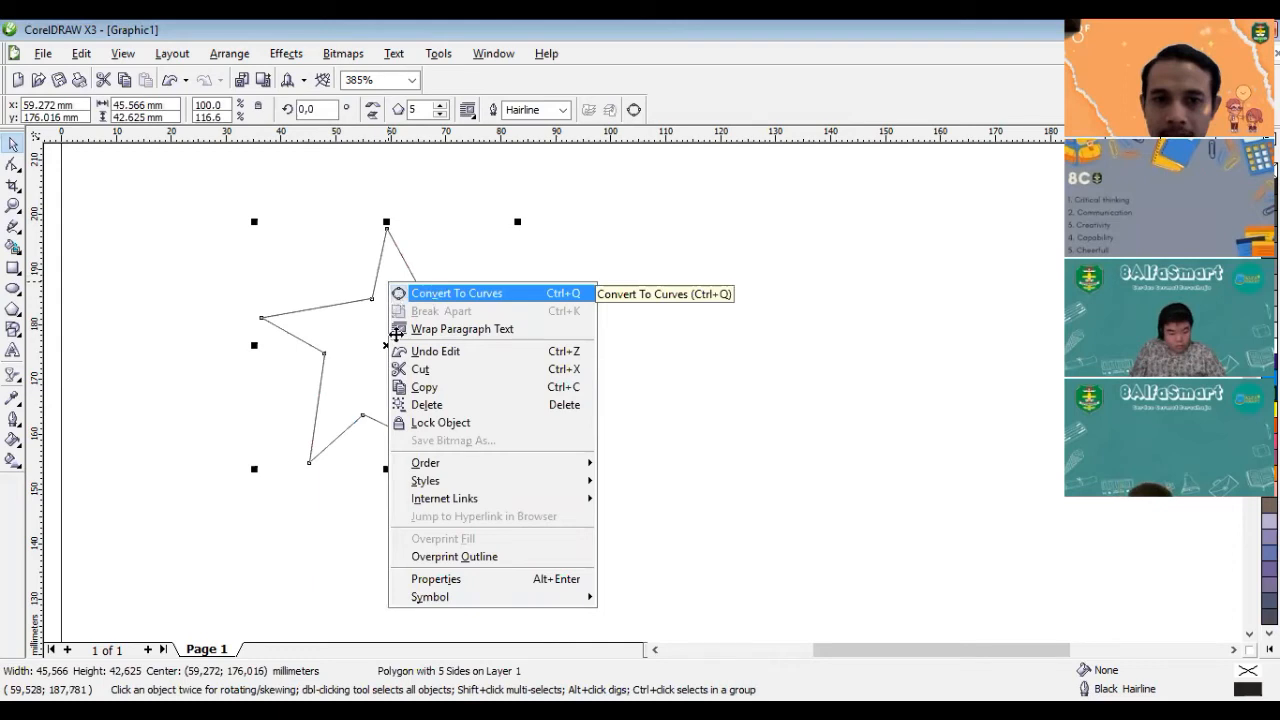
click(430, 294)
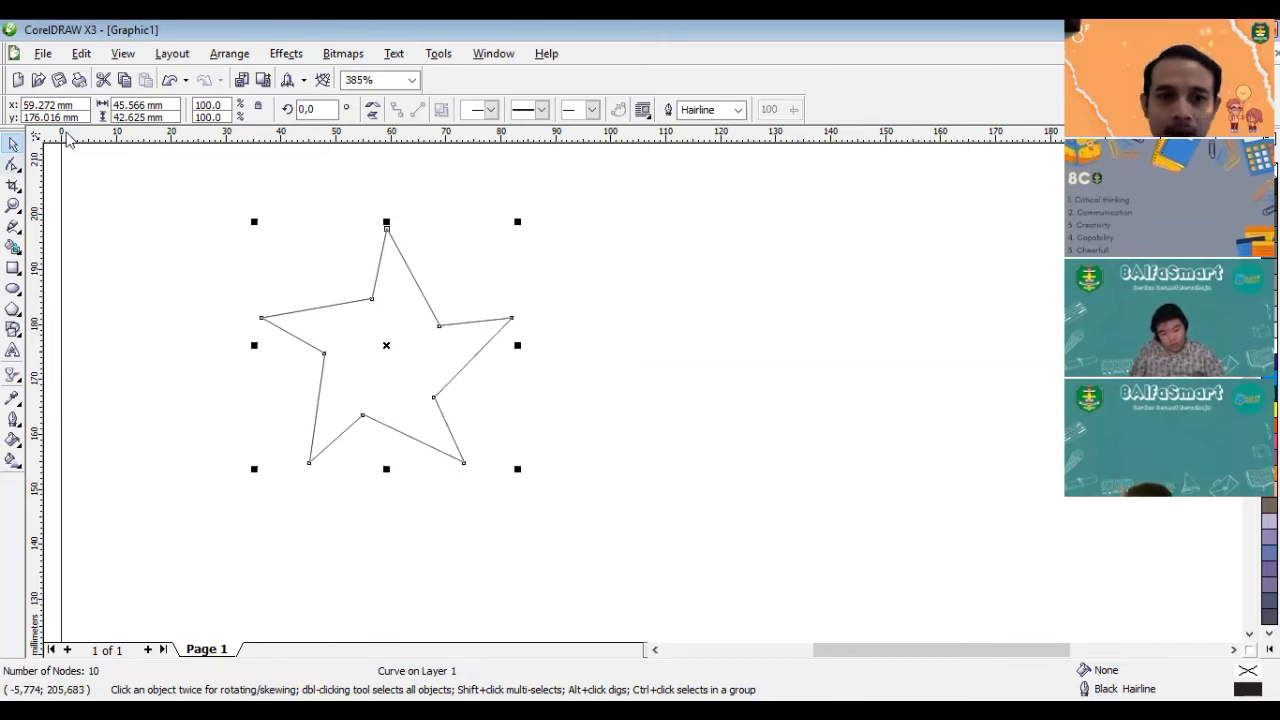
click(13, 164)
click(92, 111)
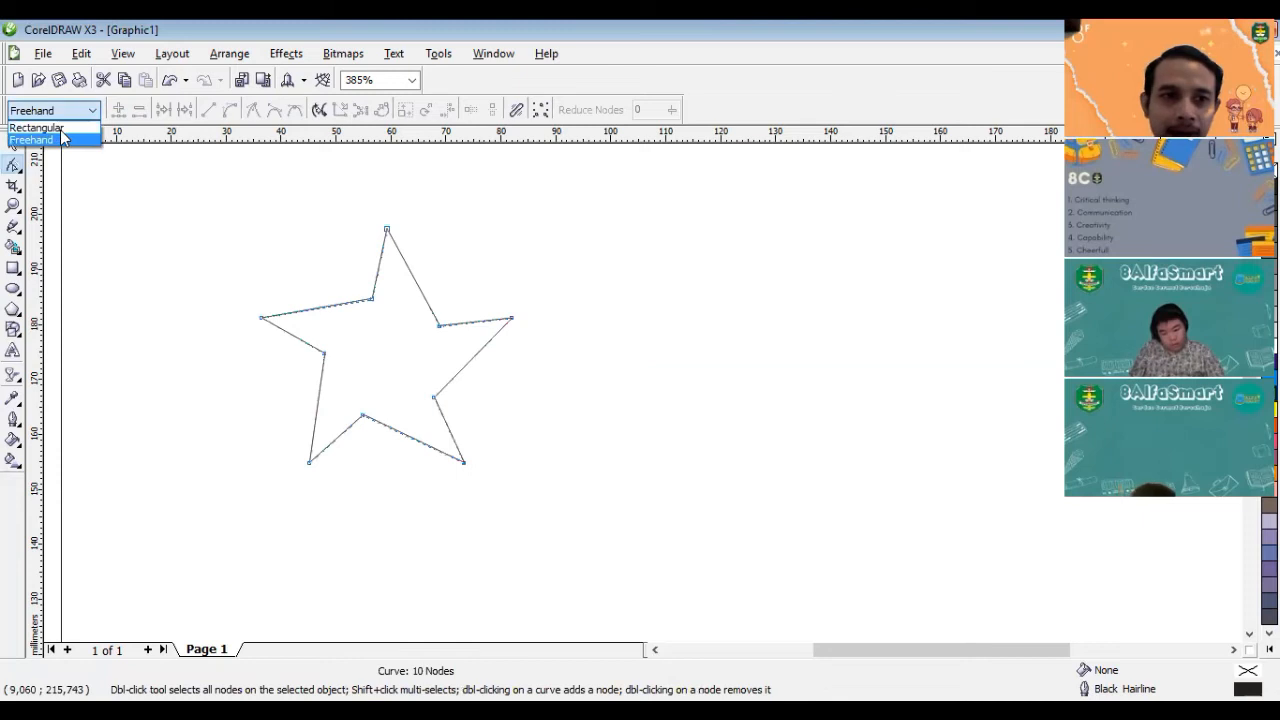
click(40, 127)
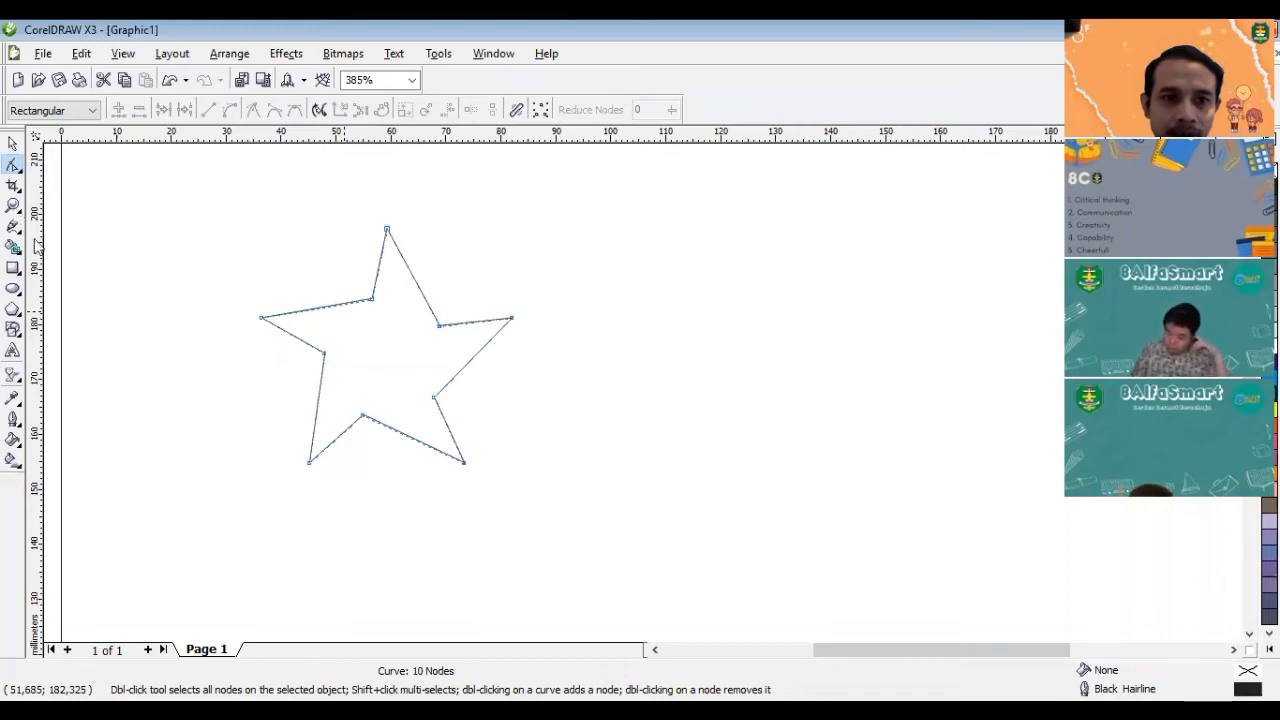
Step: Convert both edges of the star's left arm from lines to curves and bend them outward into a rounded lobe
key(z)
click(540, 340)
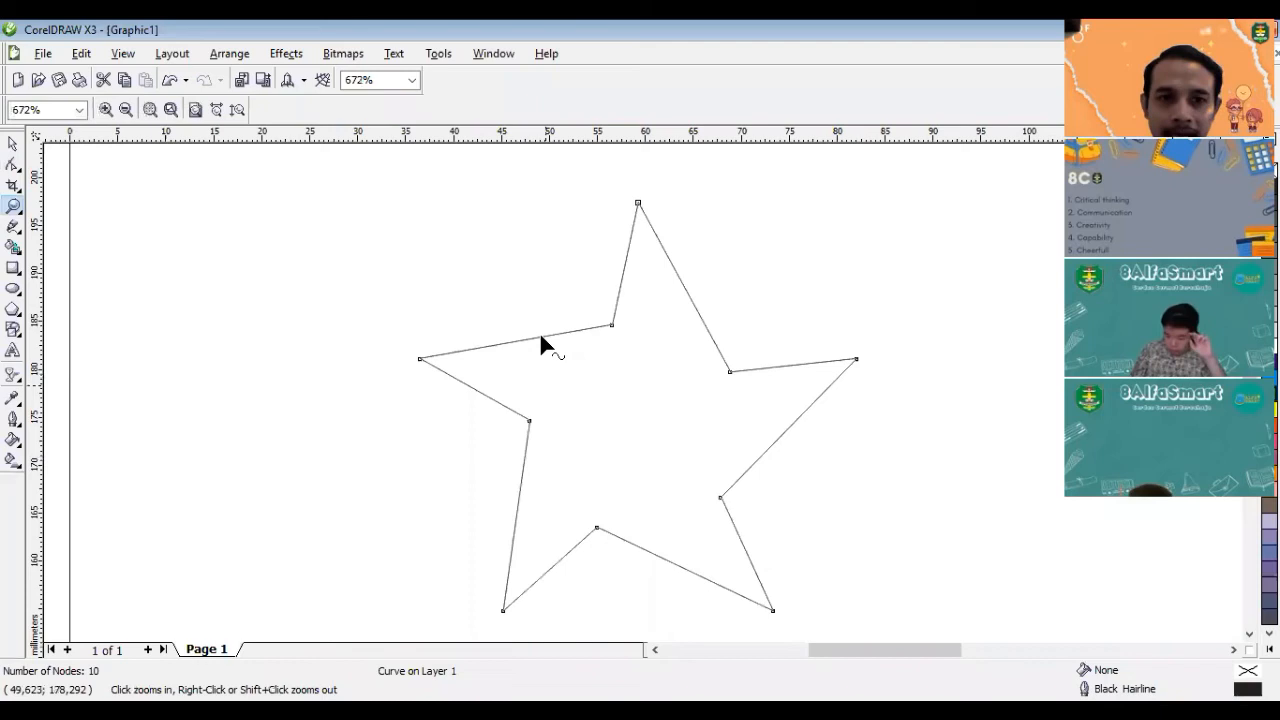
key(F10)
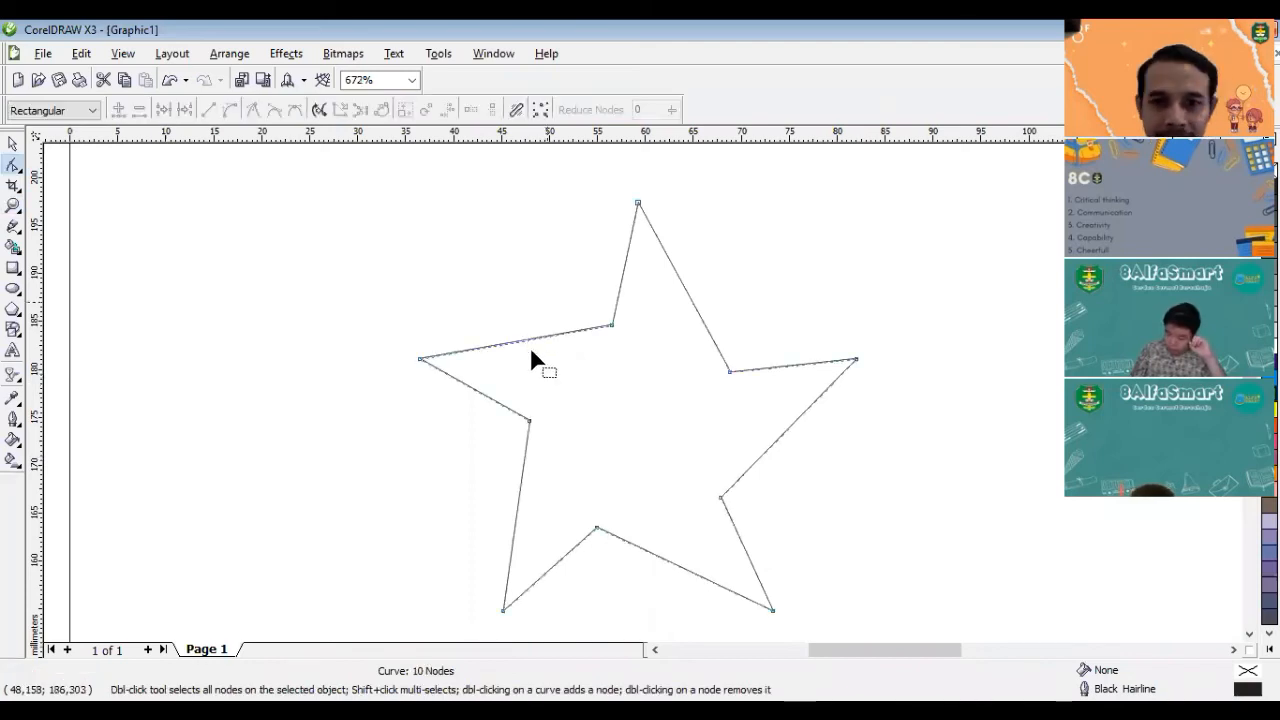
click(527, 341)
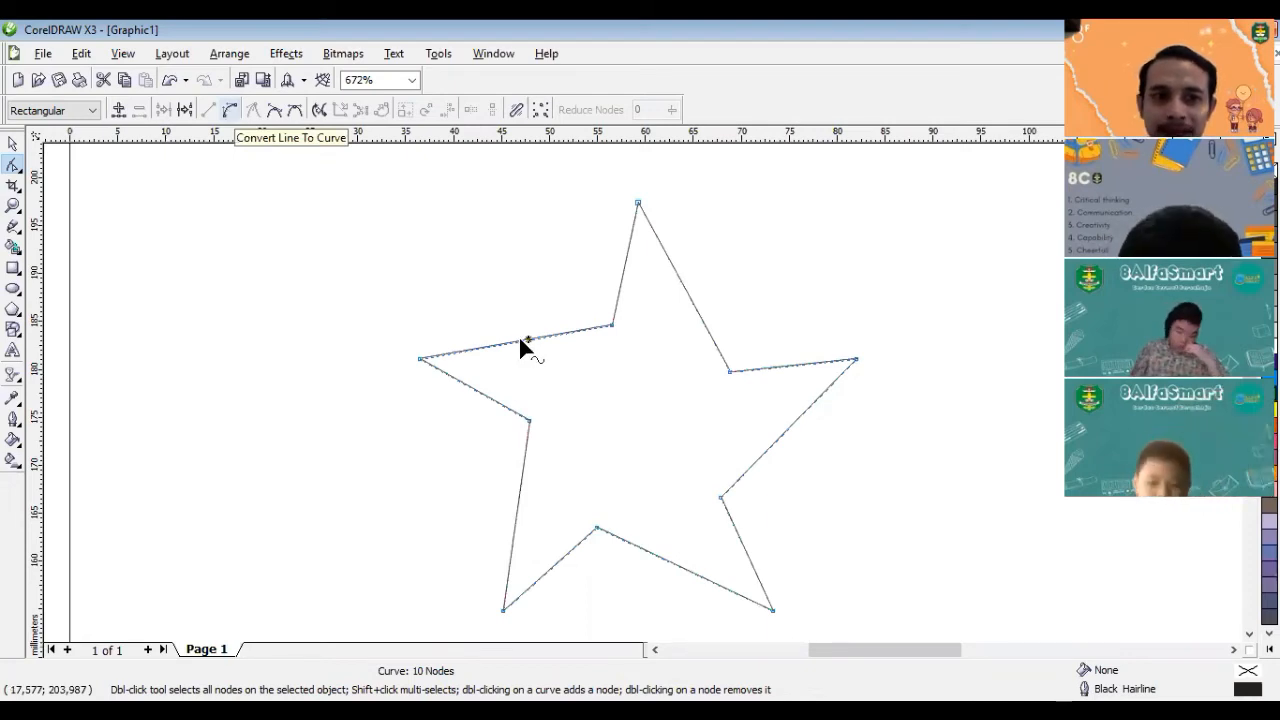
drag(520, 339, 503, 290)
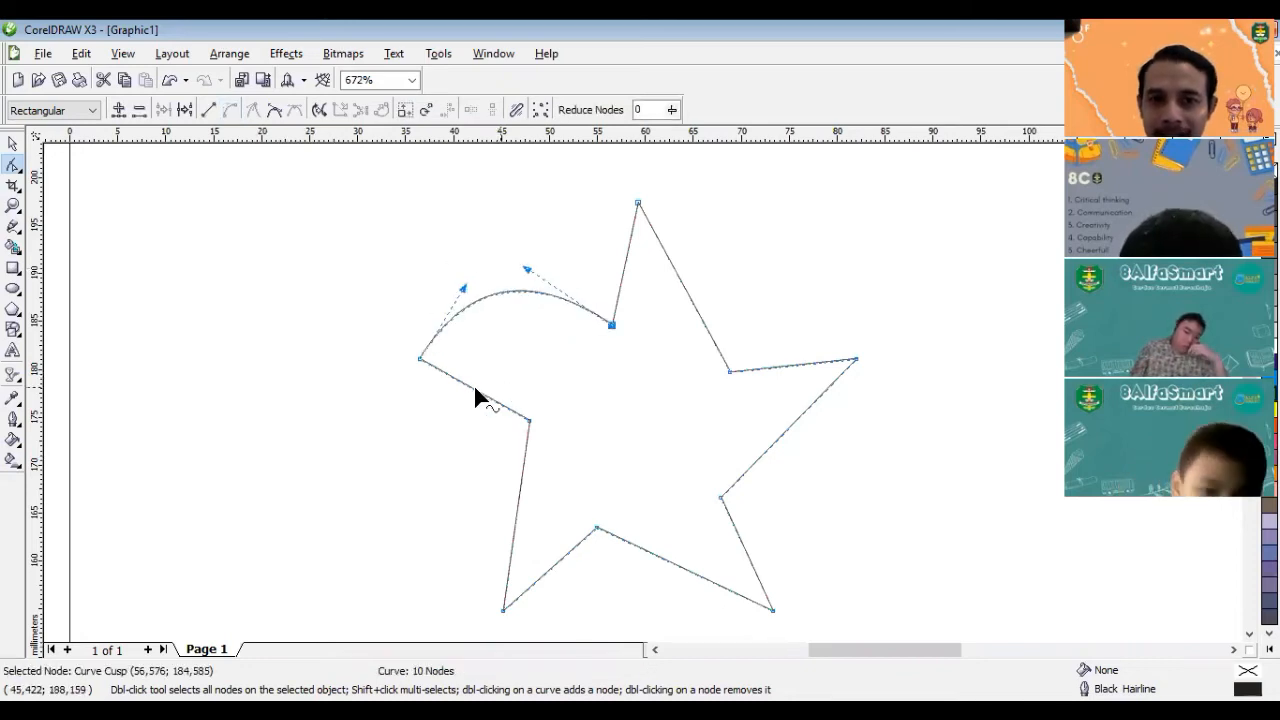
click(474, 390)
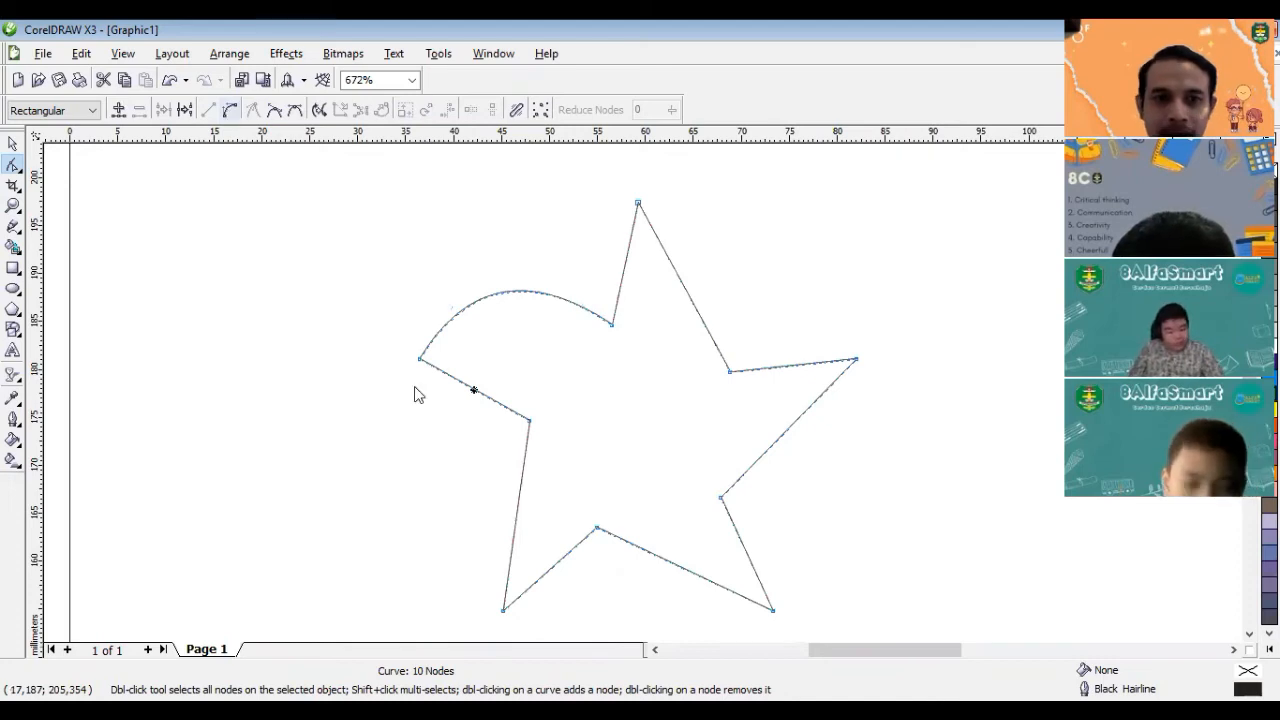
mouse_move(473, 389)
mouse_down()
mouse_move(451, 421)
mouse_move(466, 410)
mouse_up()
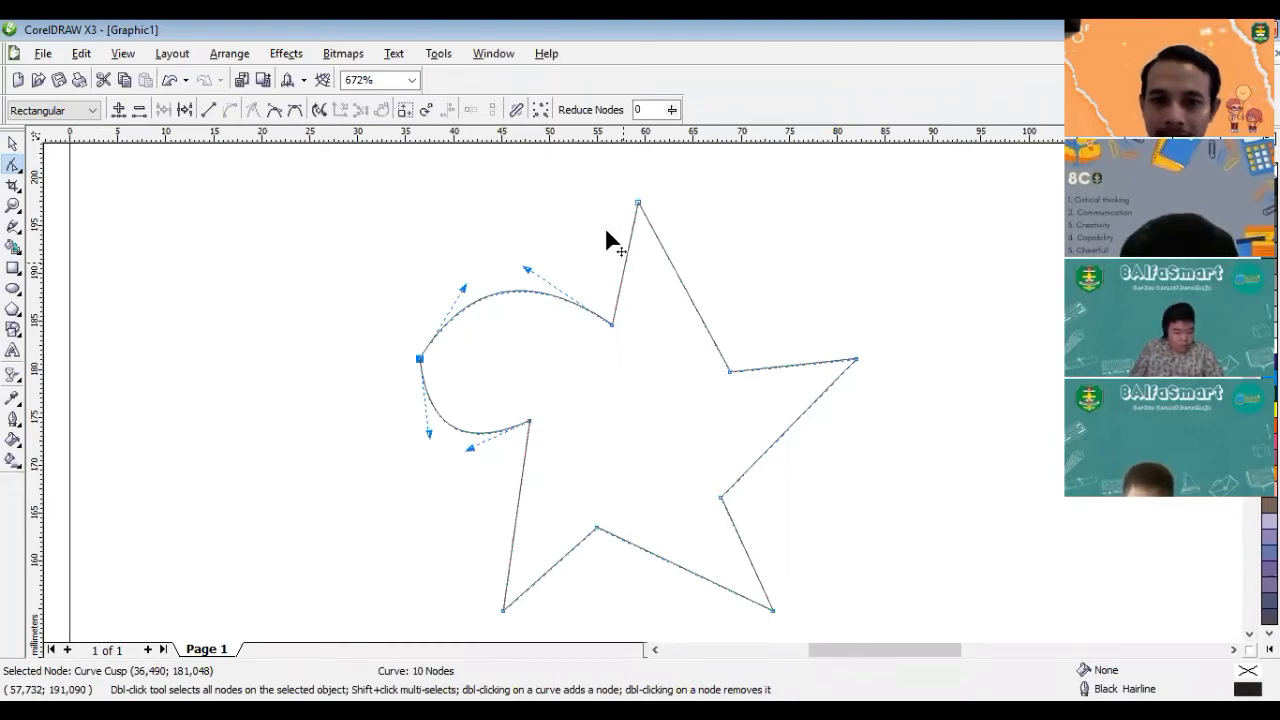
Step: Convert both edges of the star's top arm to curves and bend them into a rounded lobe
click(609, 284)
drag(627, 292, 642, 326)
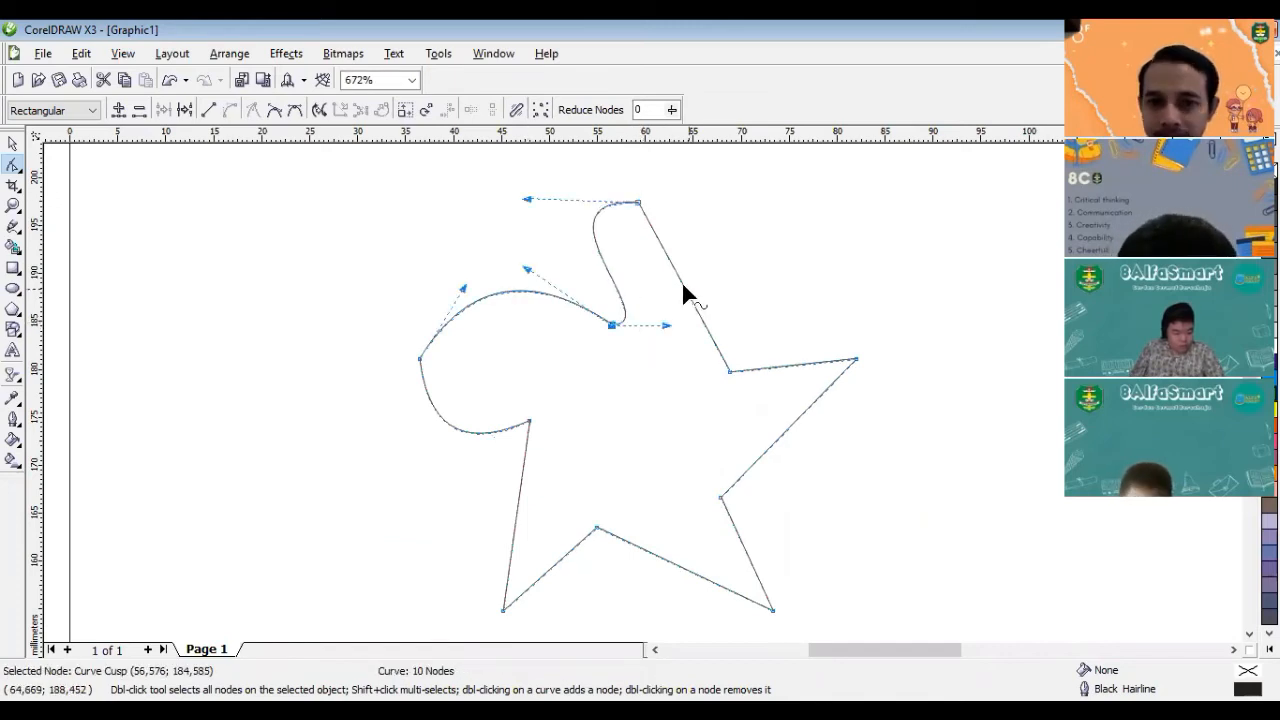
click(682, 286)
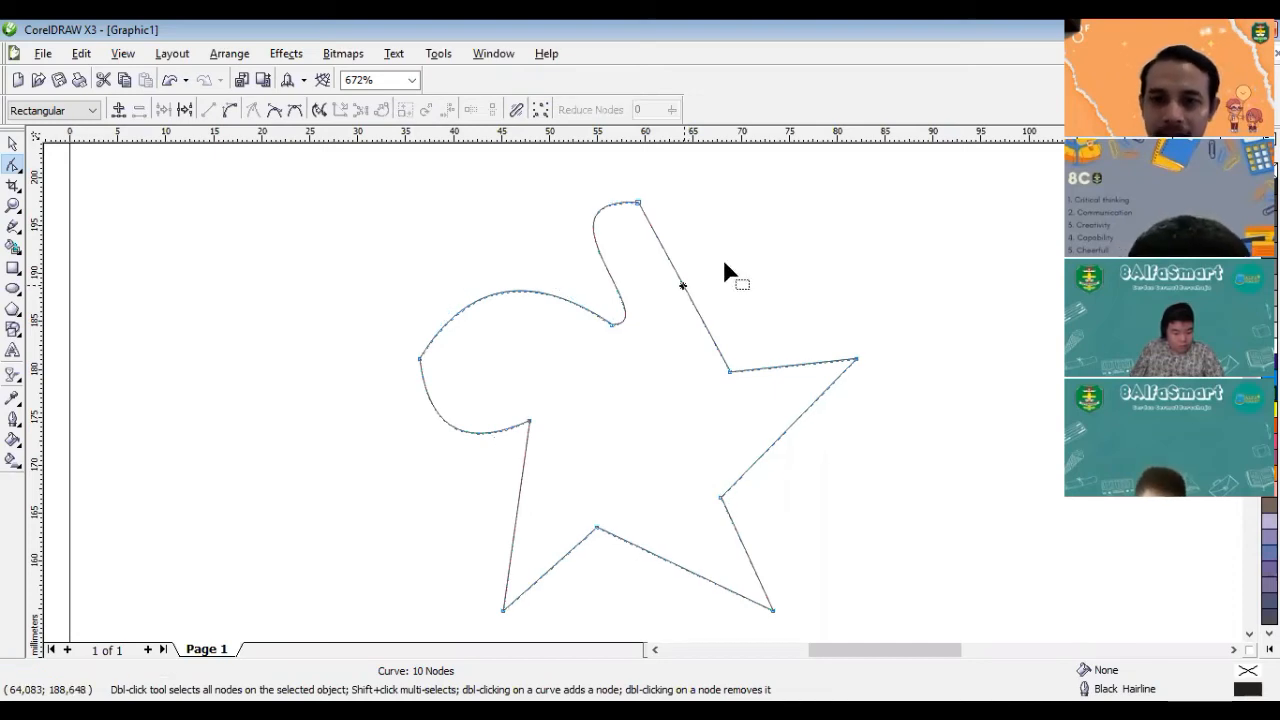
drag(682, 286, 732, 249)
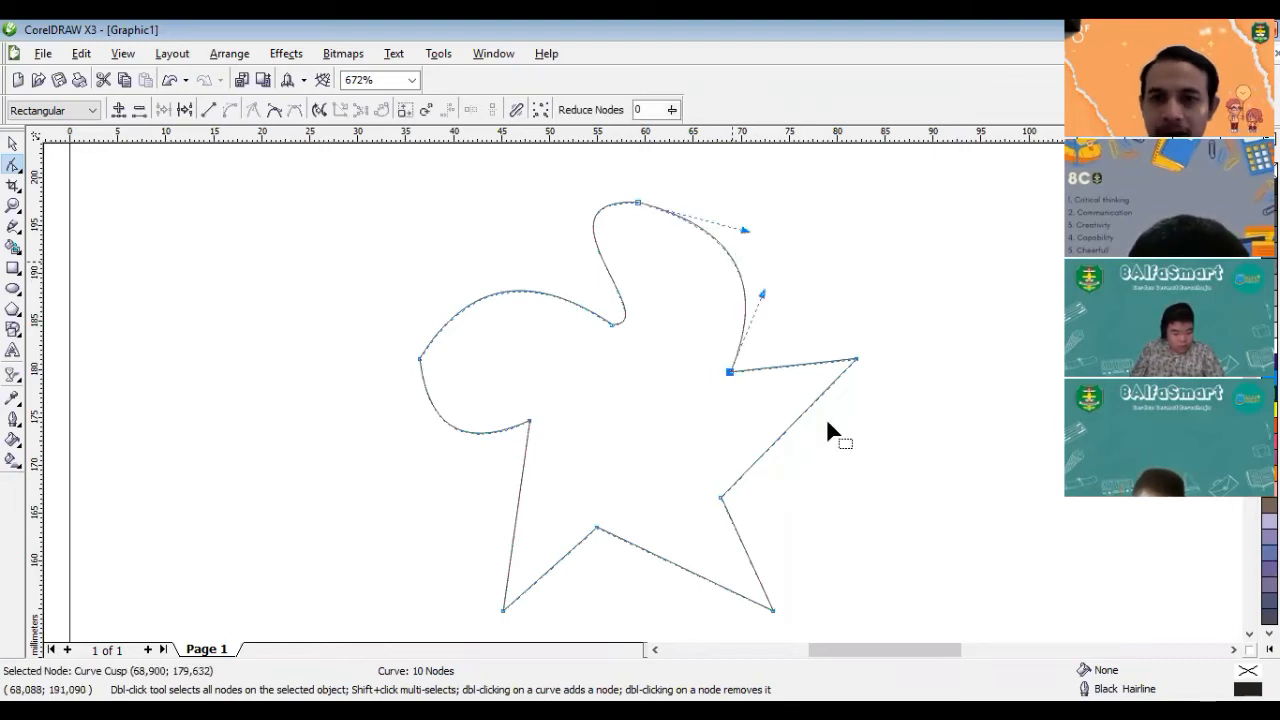
Step: Curve both edges of the star's right arm and adjust their control handles to form a smooth, rounded lobe
click(856, 359)
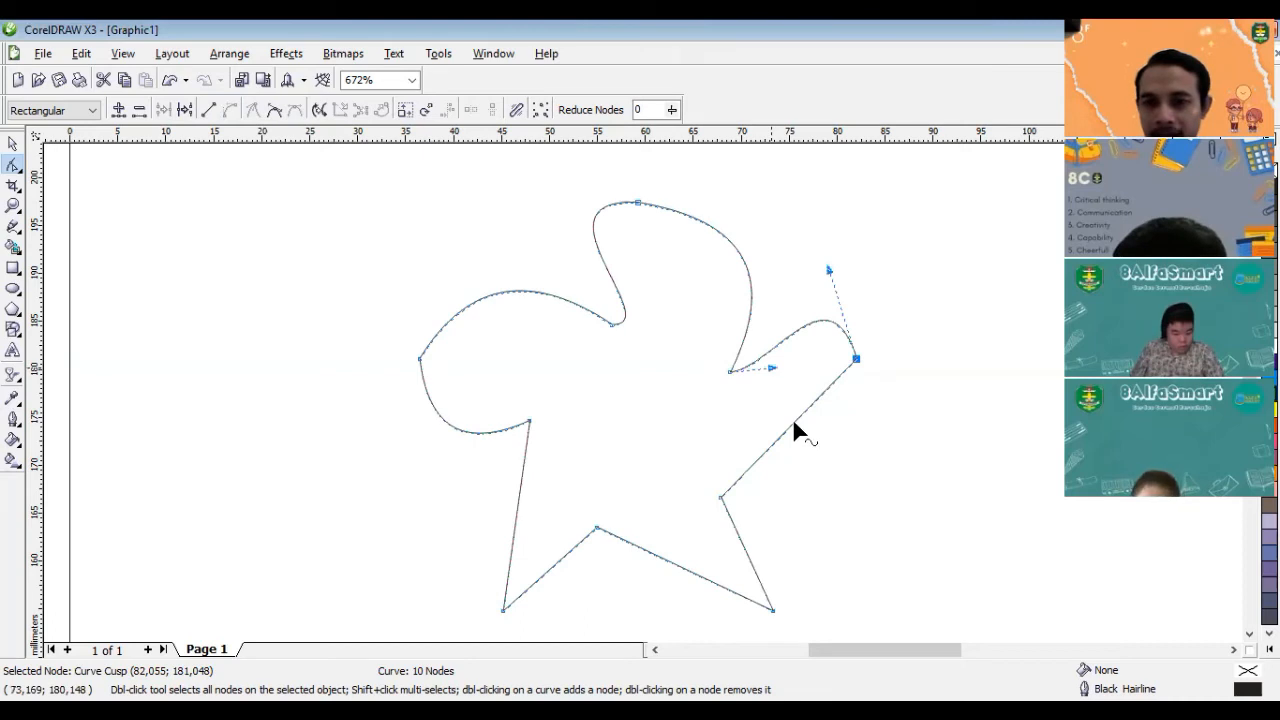
drag(772, 368, 710, 450)
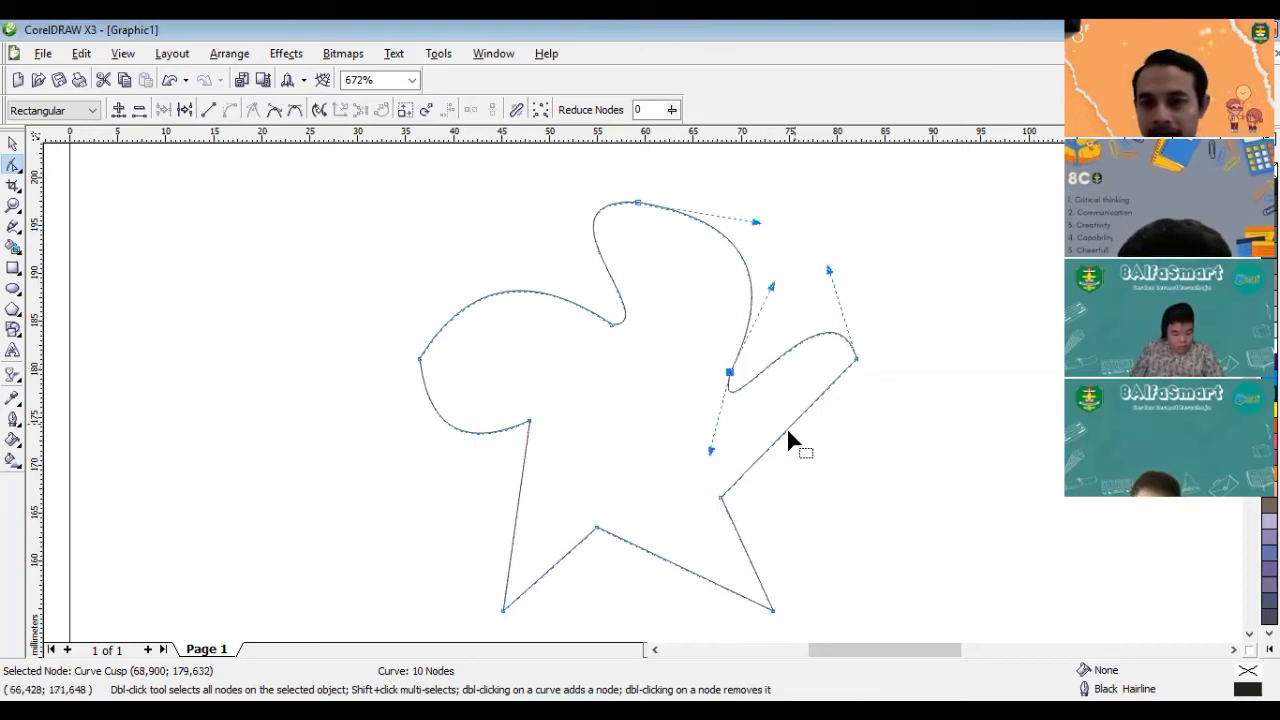
drag(808, 408, 889, 433)
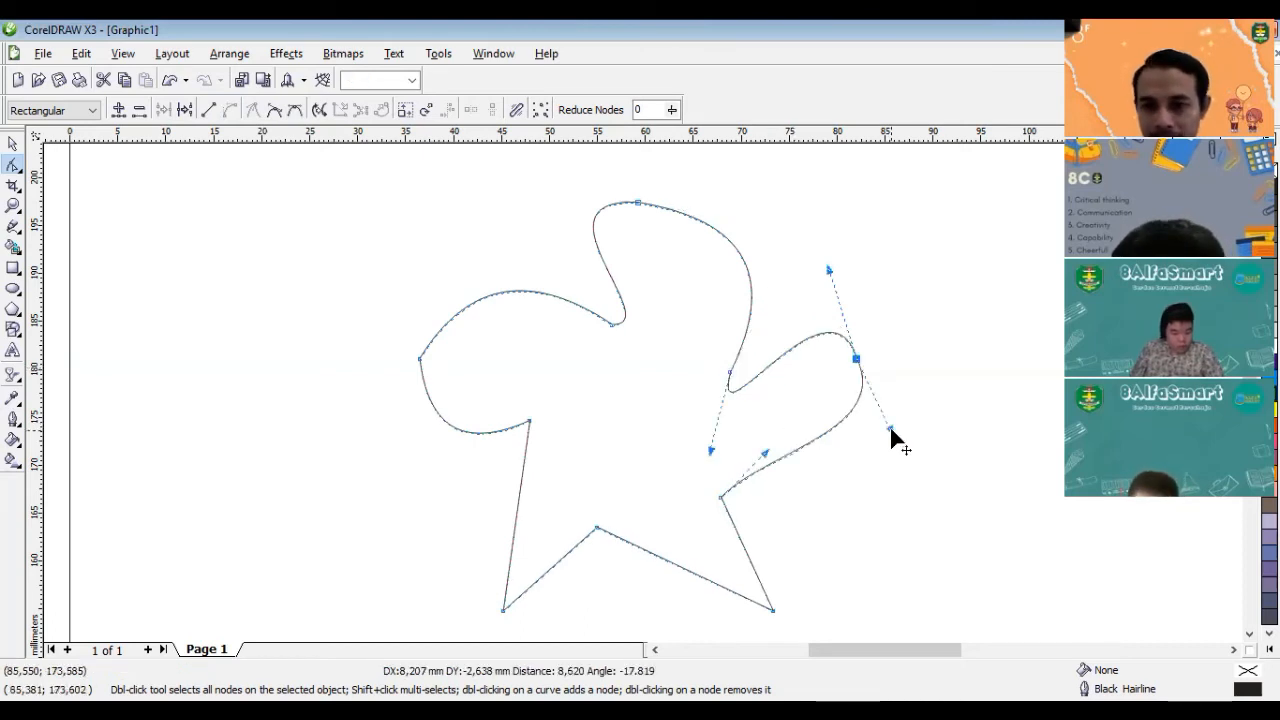
drag(763, 456, 704, 406)
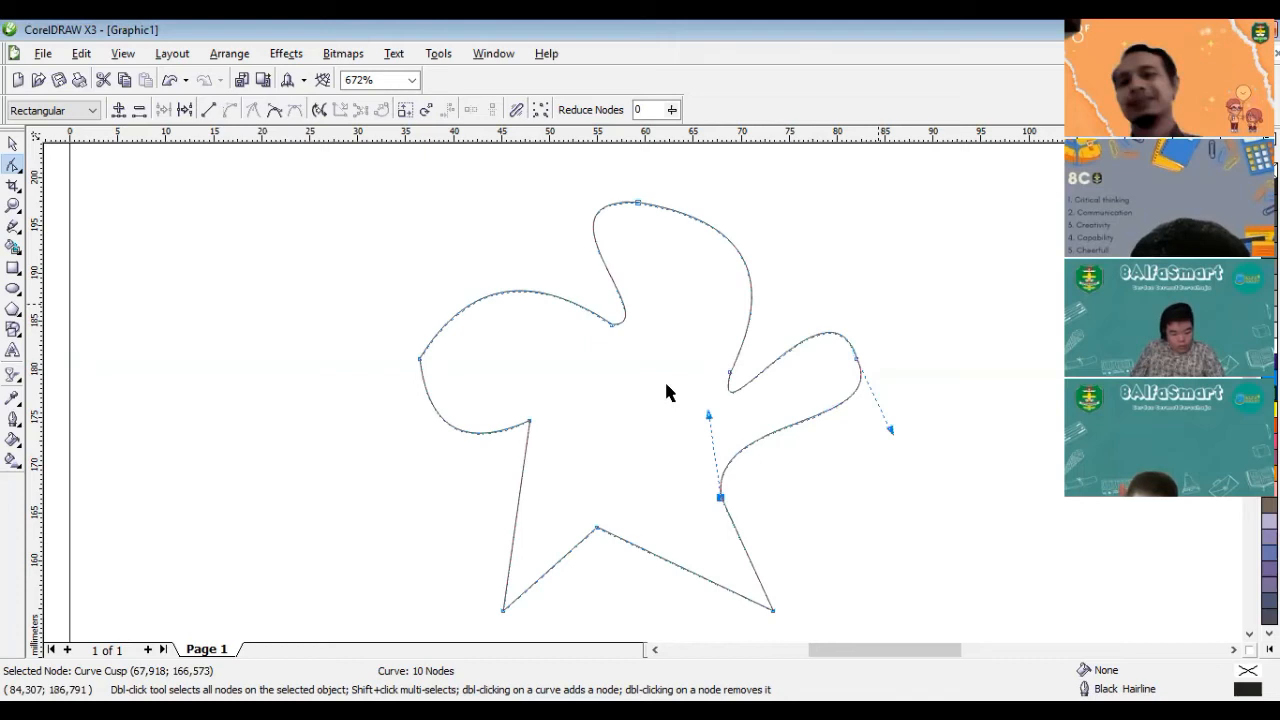
Step: Delete the reshaped star from the page
key(space)
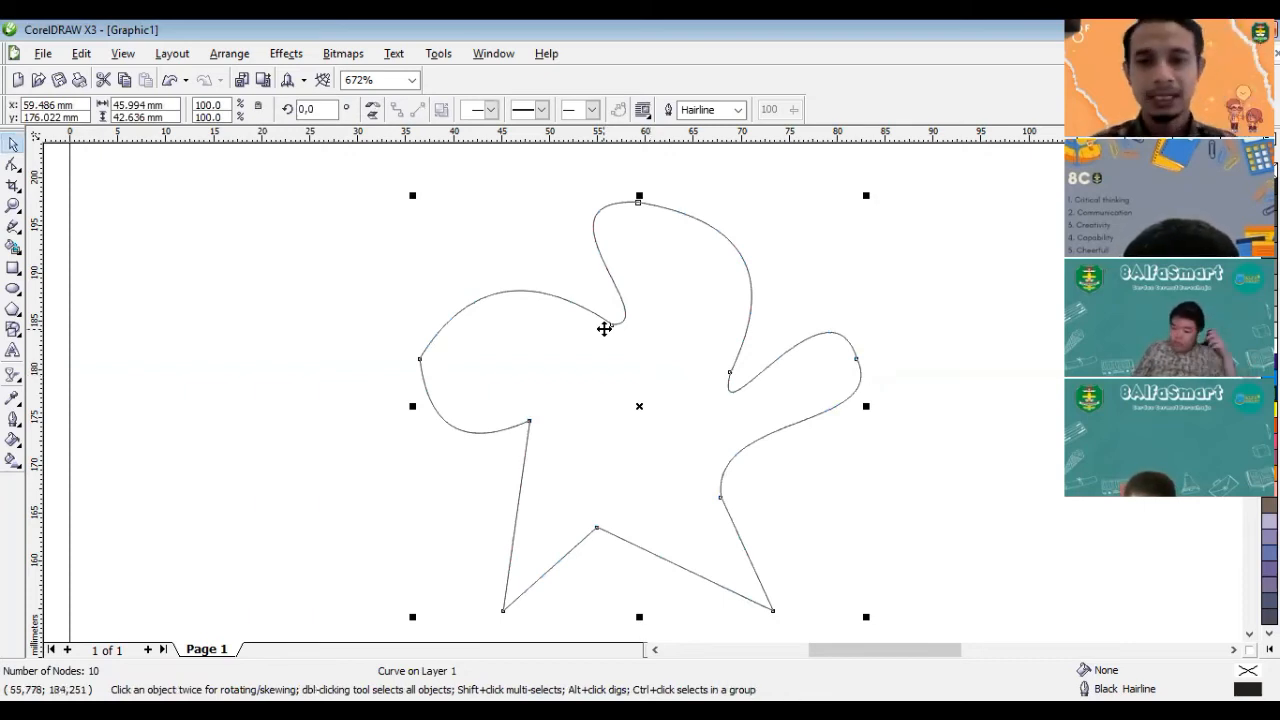
key(Delete)
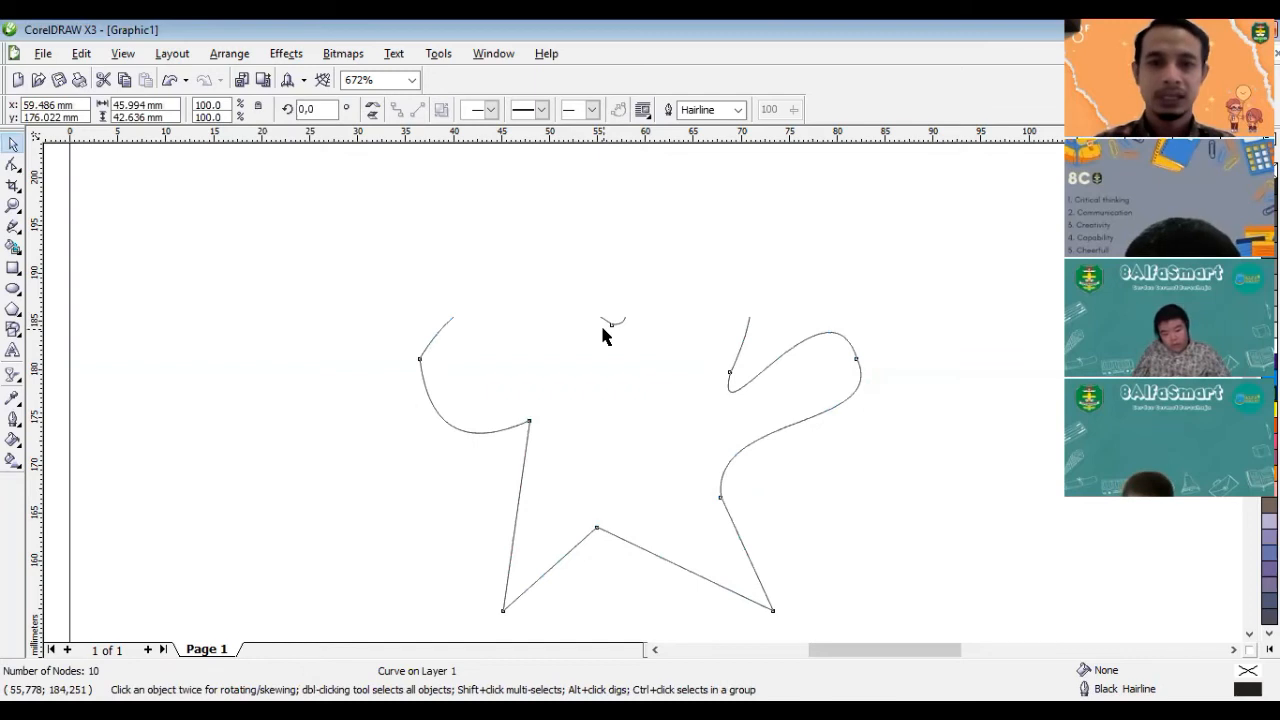
Step: Draw an open four-segment freehand polyline about 57.4 mm wide and 26.7 mm high, and set its outline width to 2.0 pt
click(14, 227)
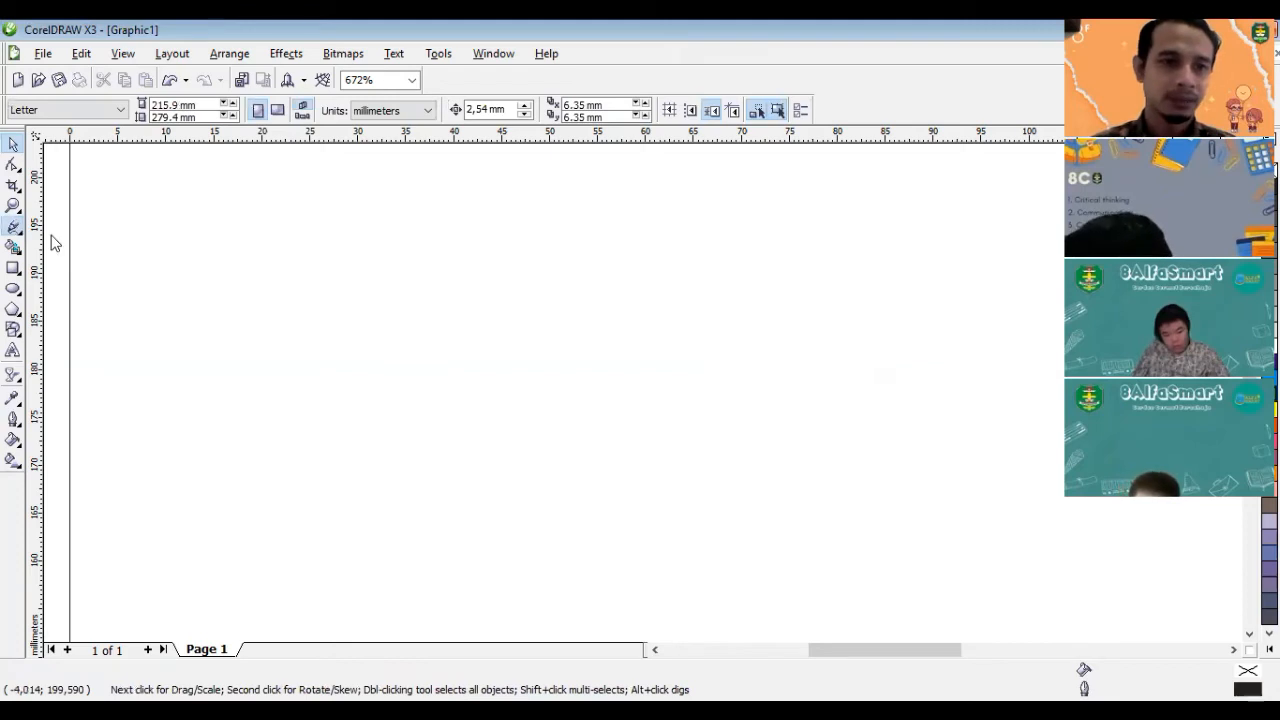
click(549, 245)
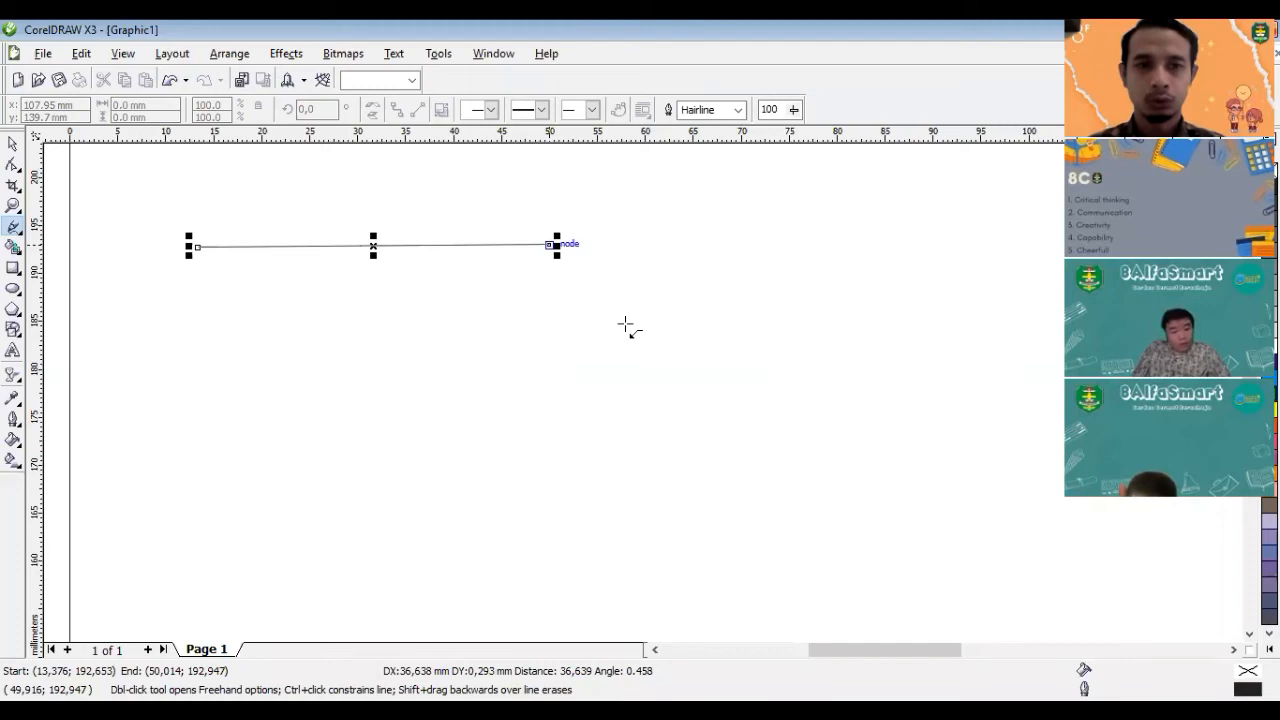
double_click(748, 343)
click(553, 500)
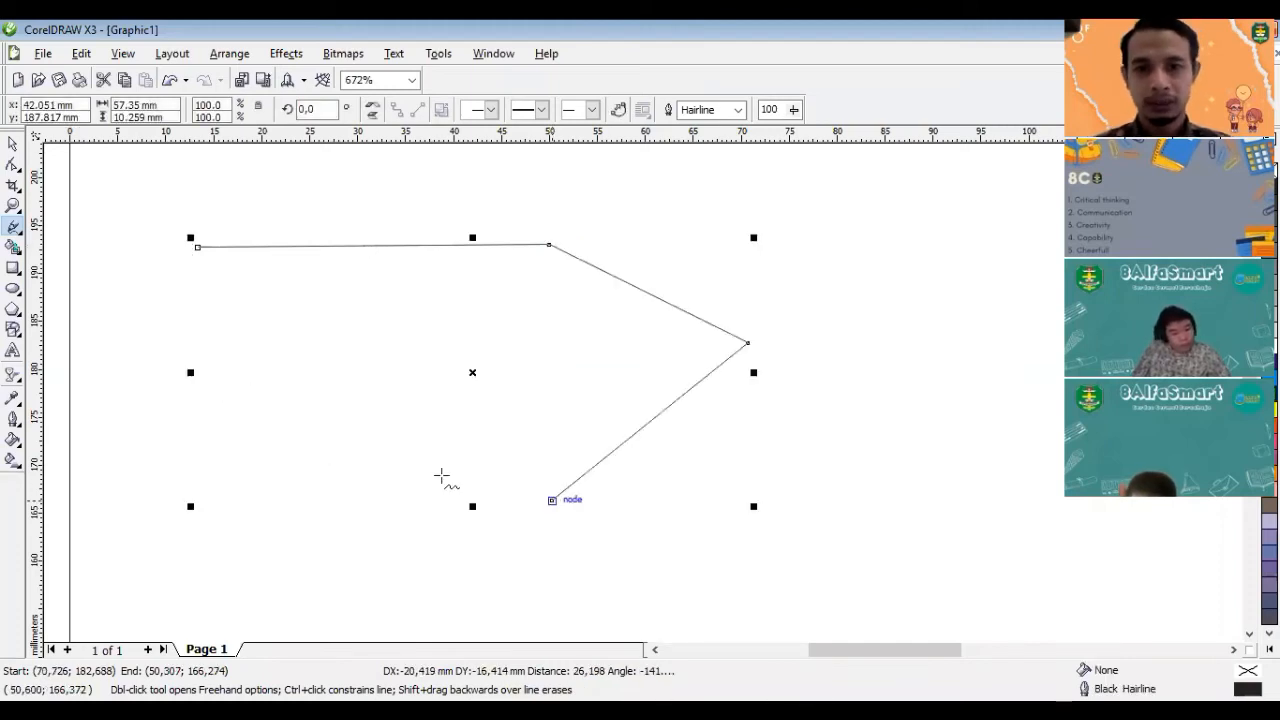
click(328, 447)
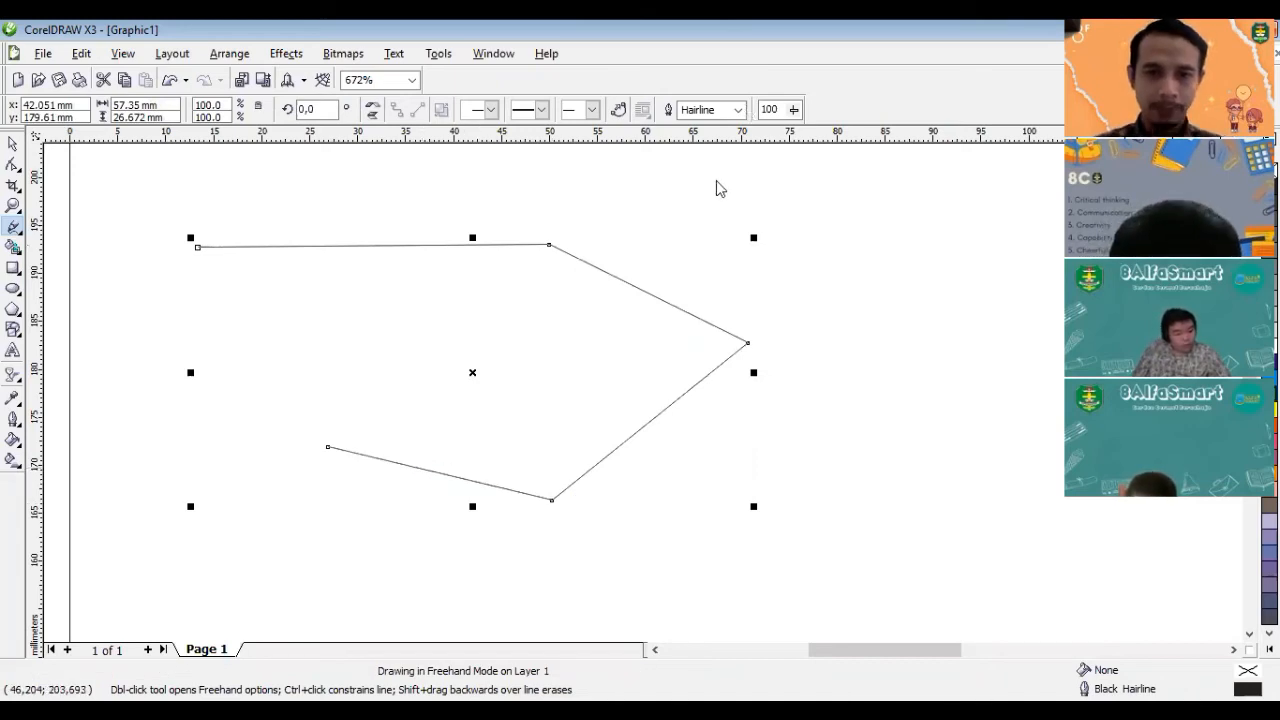
click(737, 109)
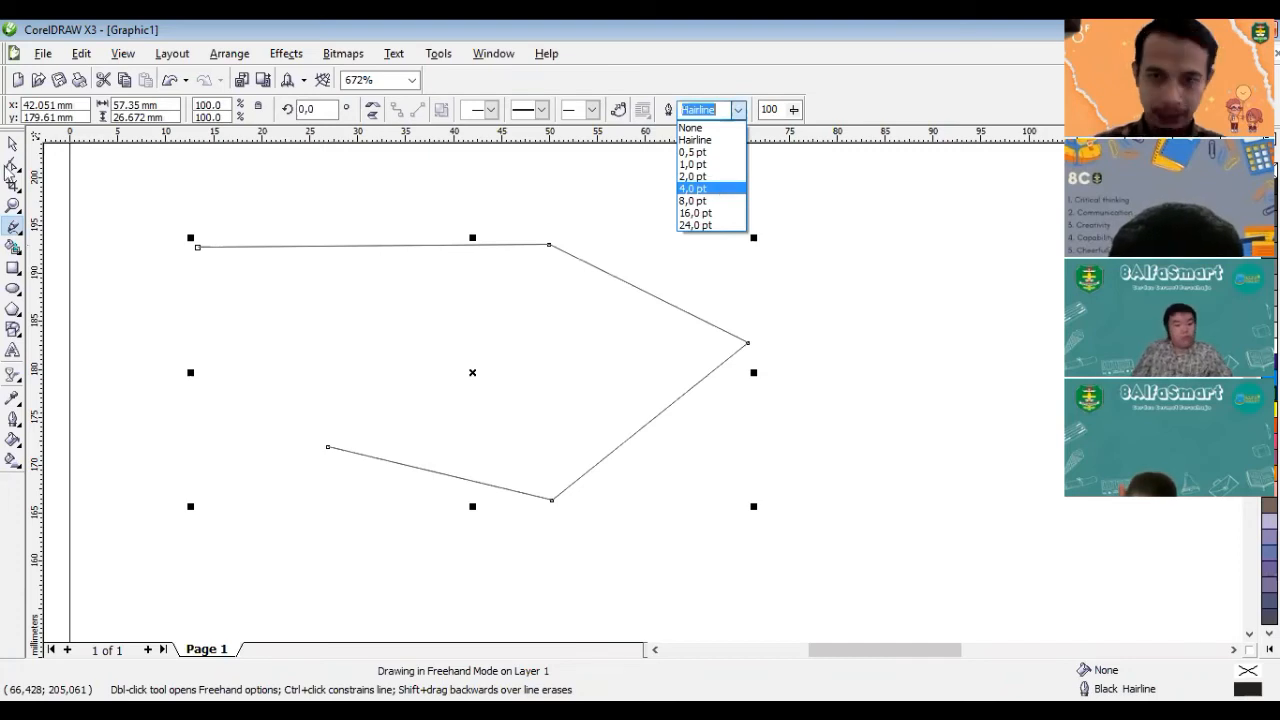
click(692, 176)
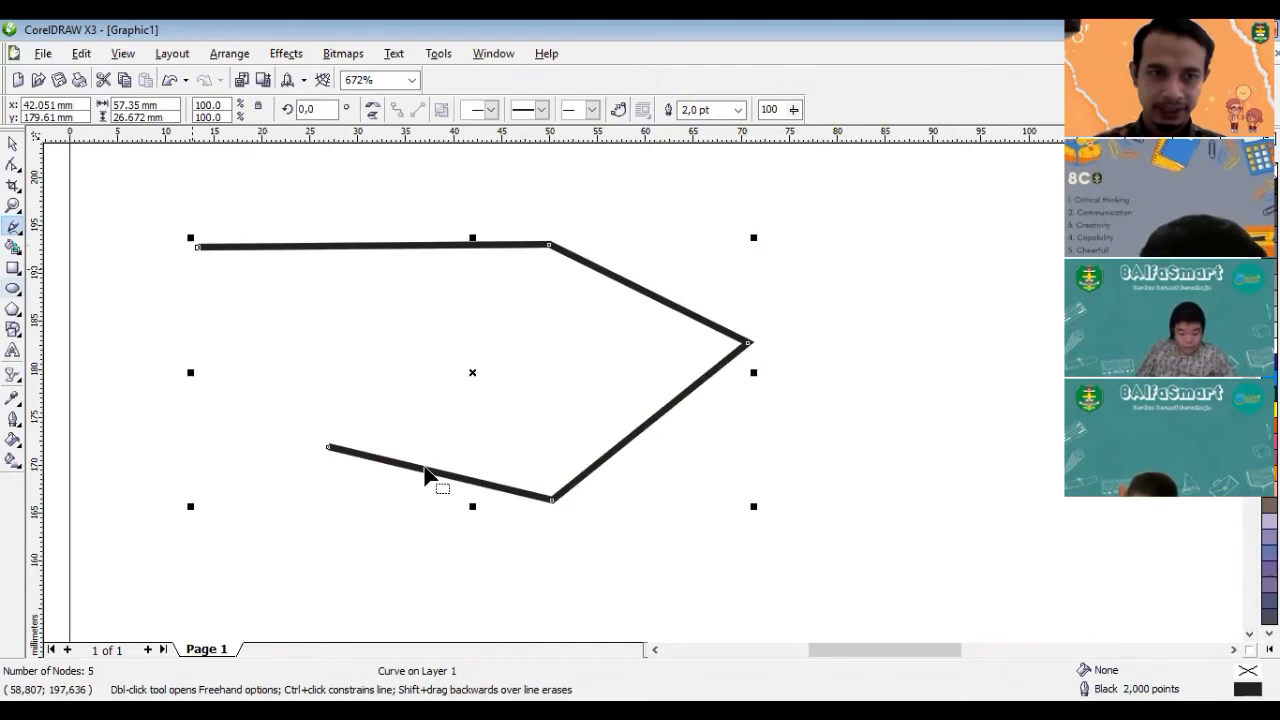
Step: Convert the polyline's lower-left and top segments to curves, bending the lower one upward and the top one downward
key(F10)
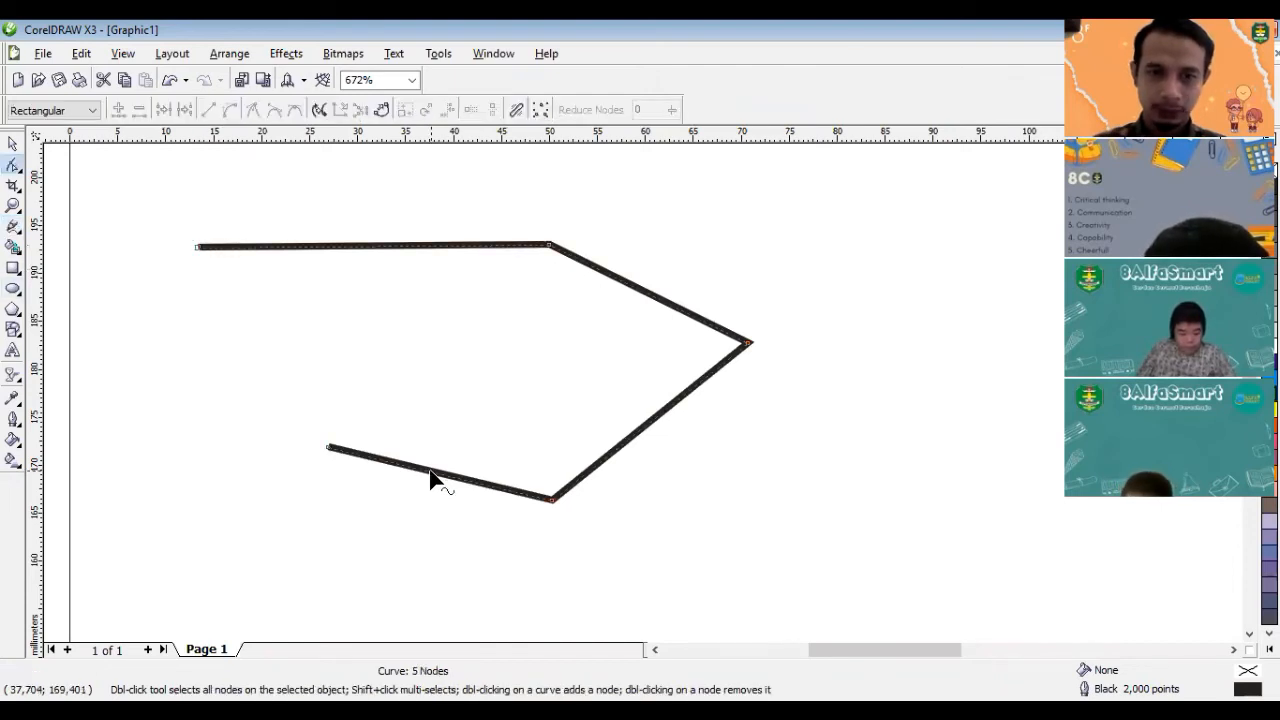
right_click(430, 478)
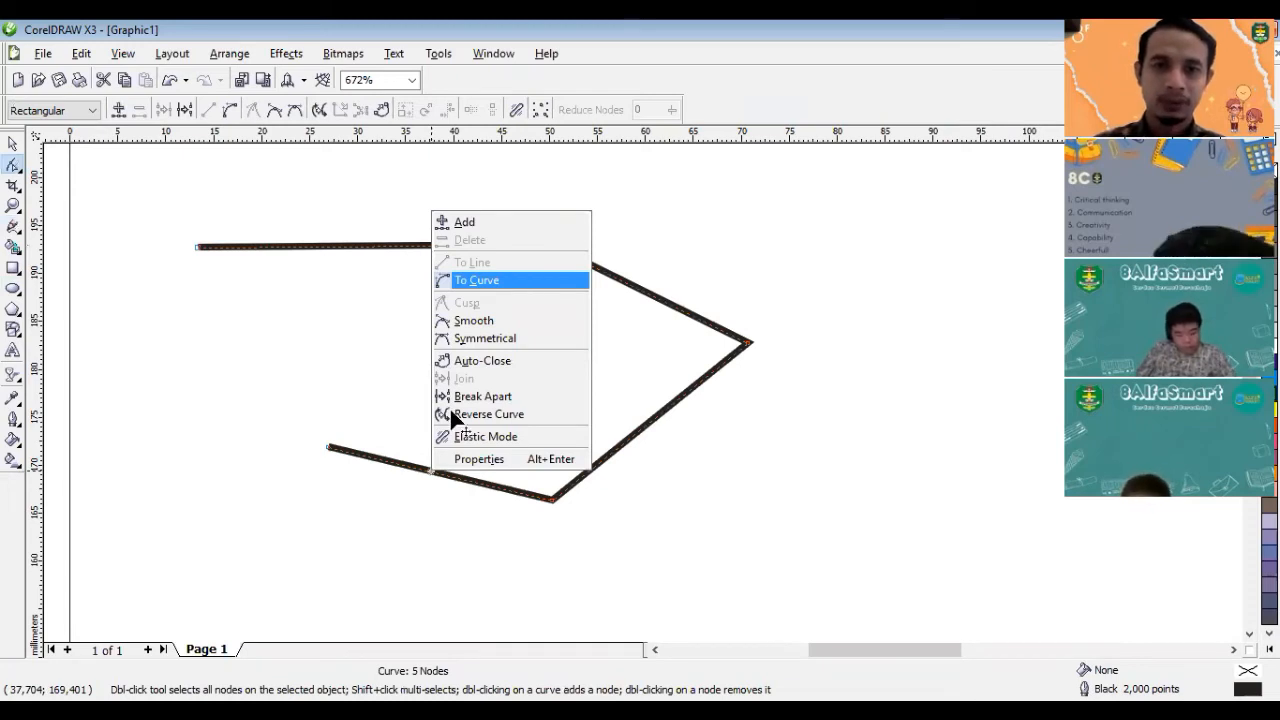
click(437, 280)
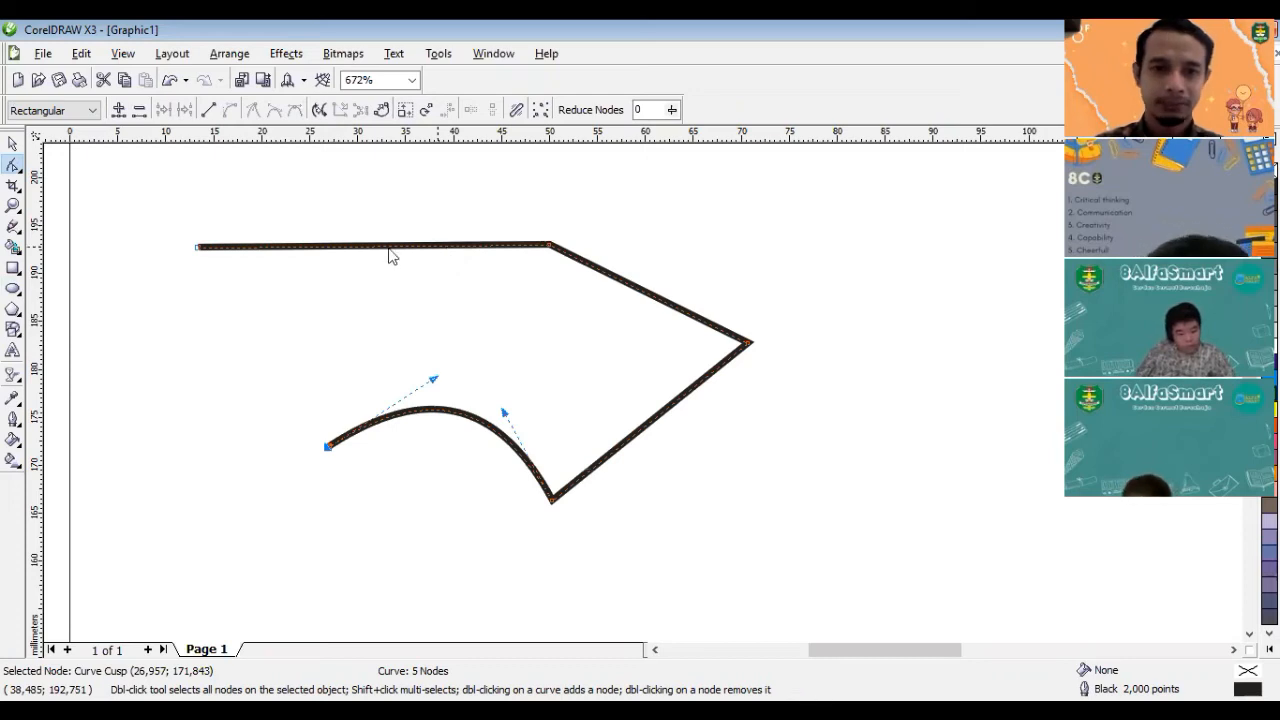
drag(393, 246, 393, 292)
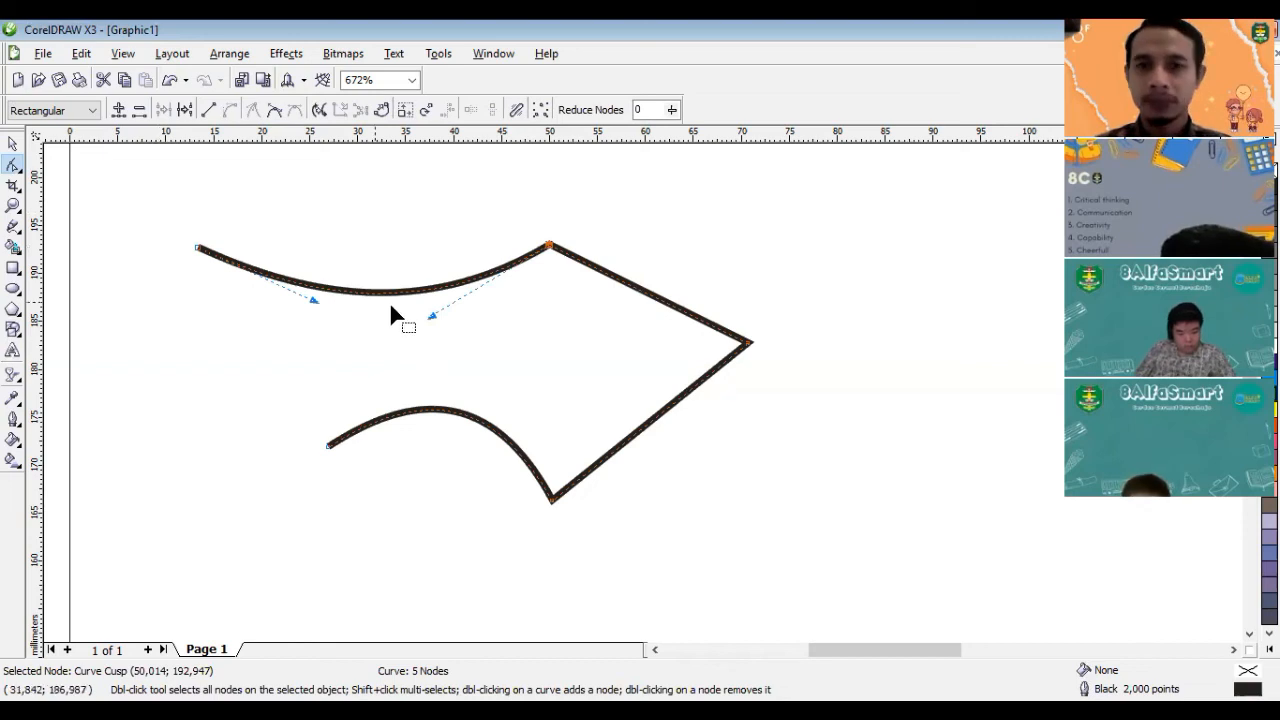
Step: Convert the polyline's upper-right segment to a curve and adjust its control handles to form a rounded hump beside the top corner
right_click(628, 285)
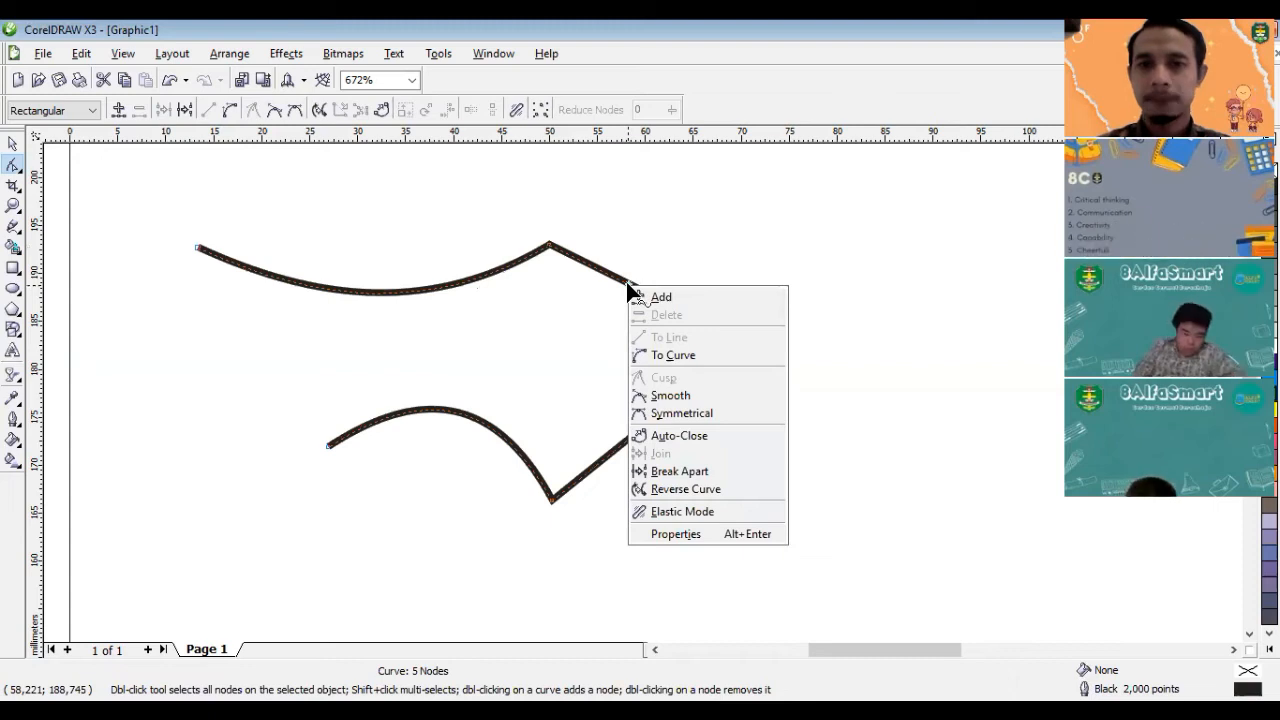
click(660, 297)
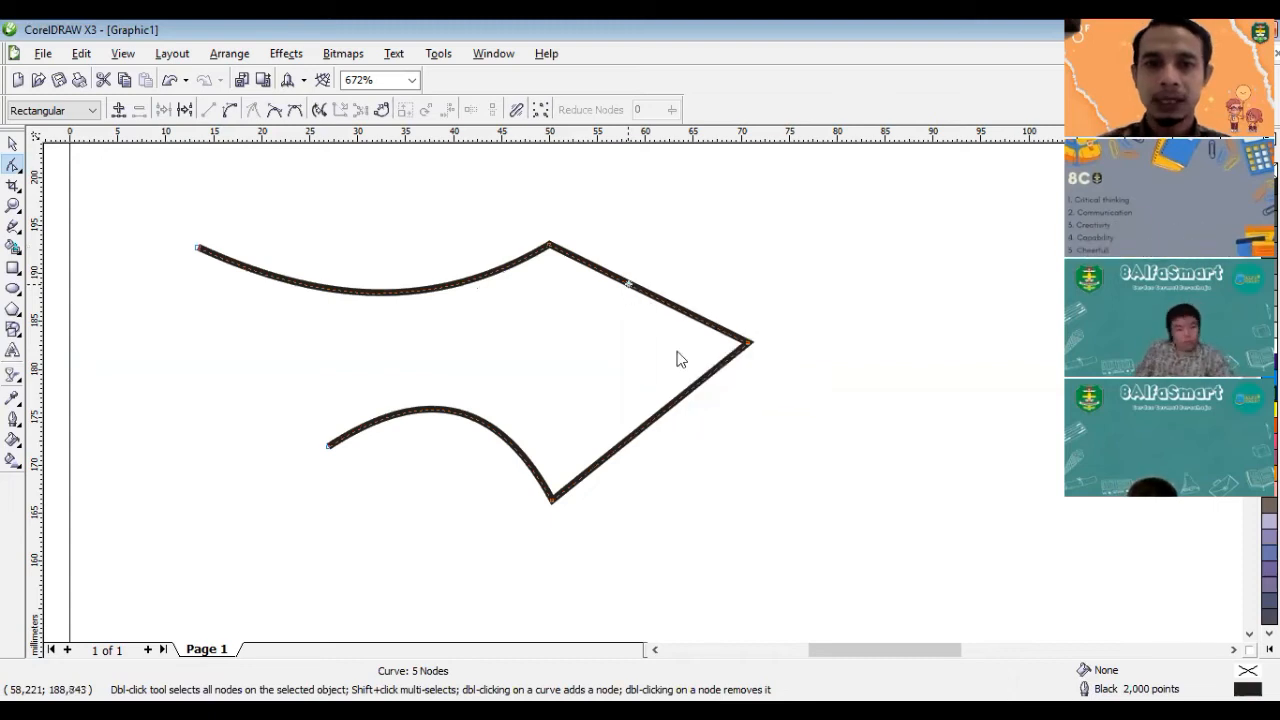
click(612, 277)
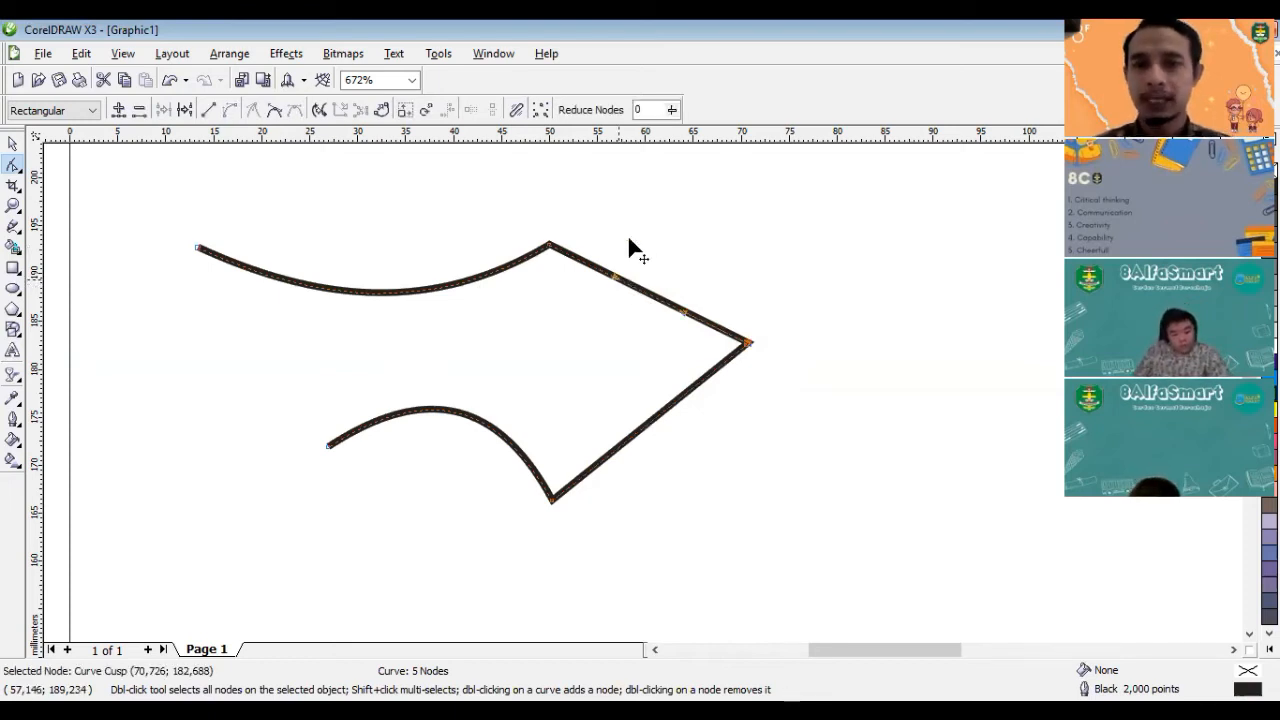
click(684, 312)
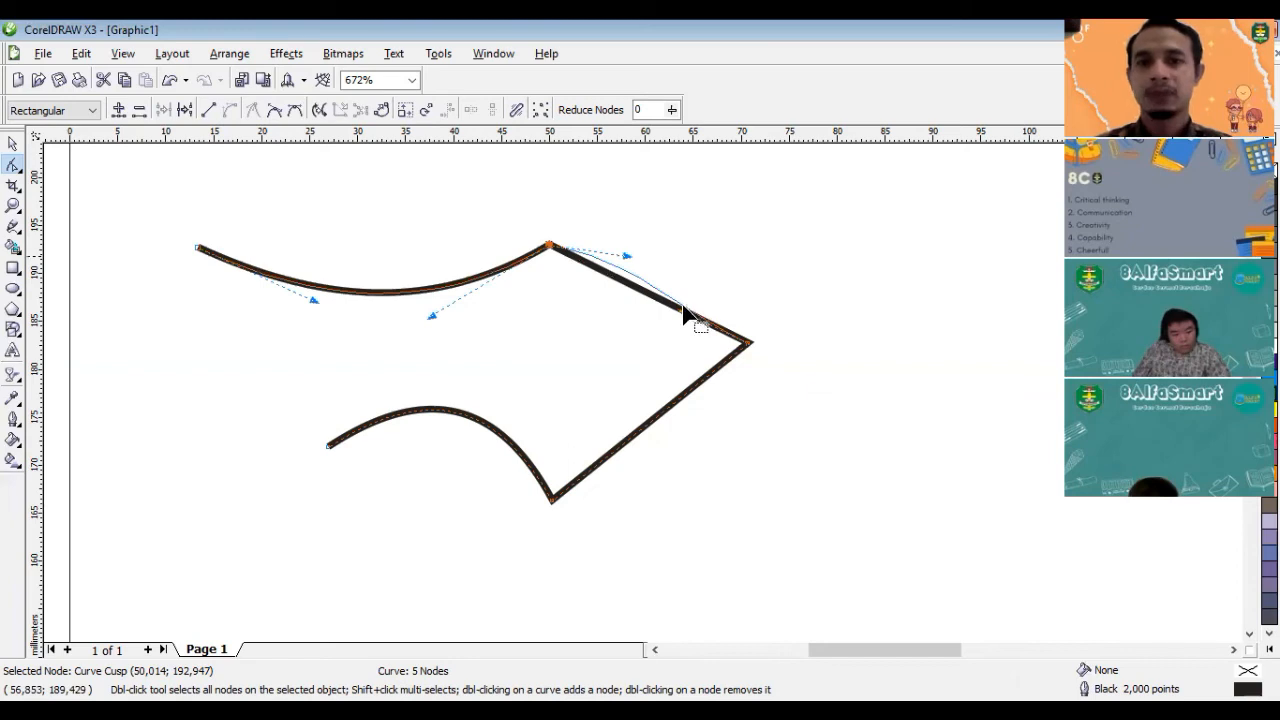
drag(684, 312, 738, 395)
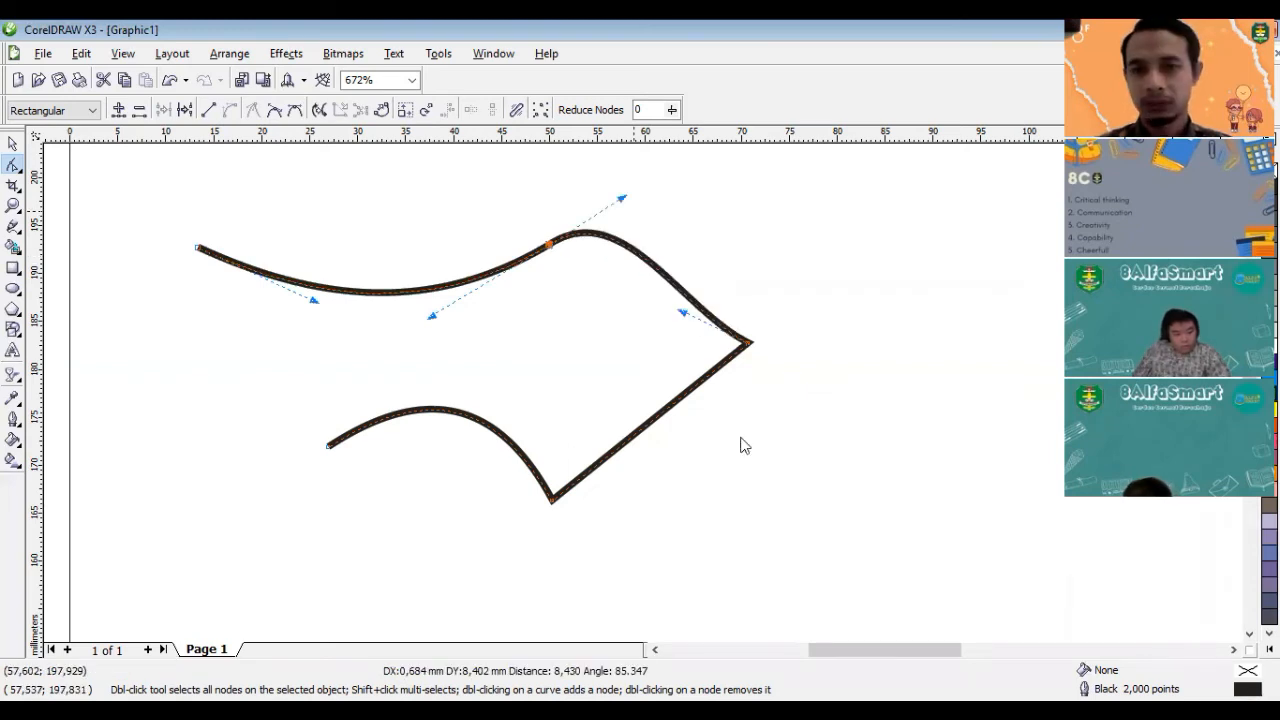
Step: Curve the lower-right segment and align the bottom node's control handles so the bottom corner becomes a smooth, rounded bend
drag(650, 425, 617, 457)
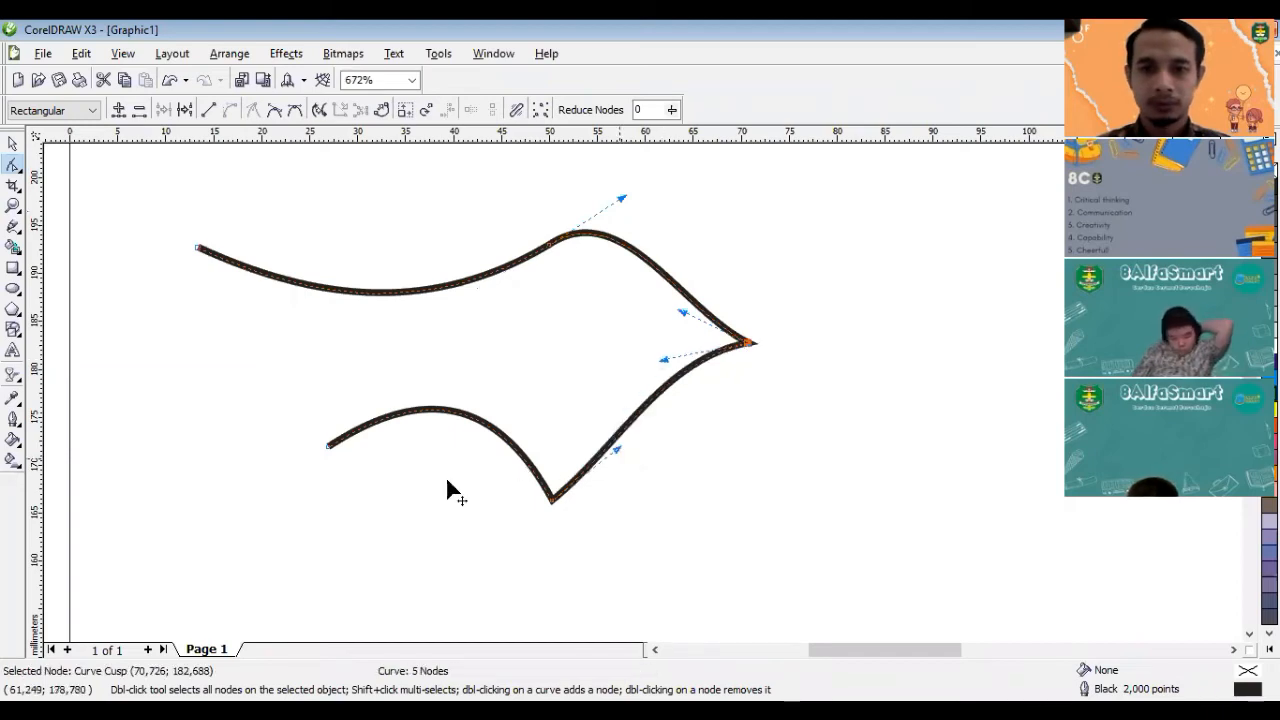
drag(618, 450, 671, 511)
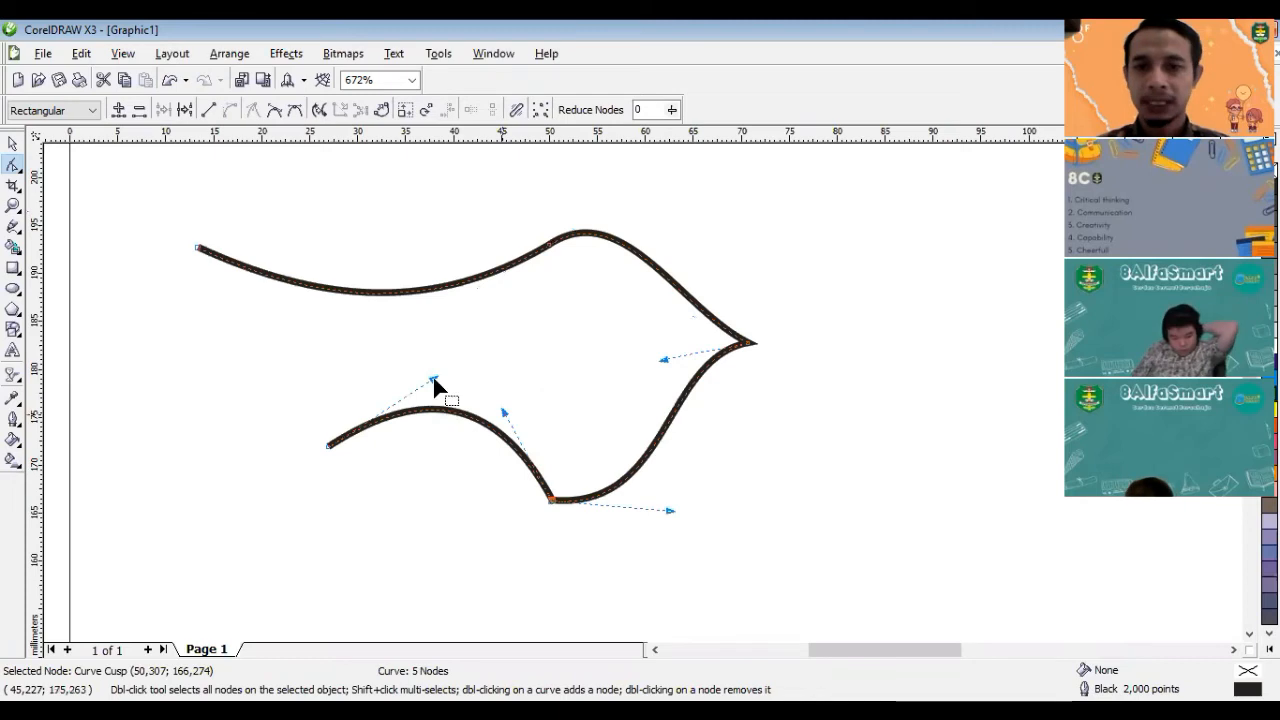
drag(432, 378, 443, 364)
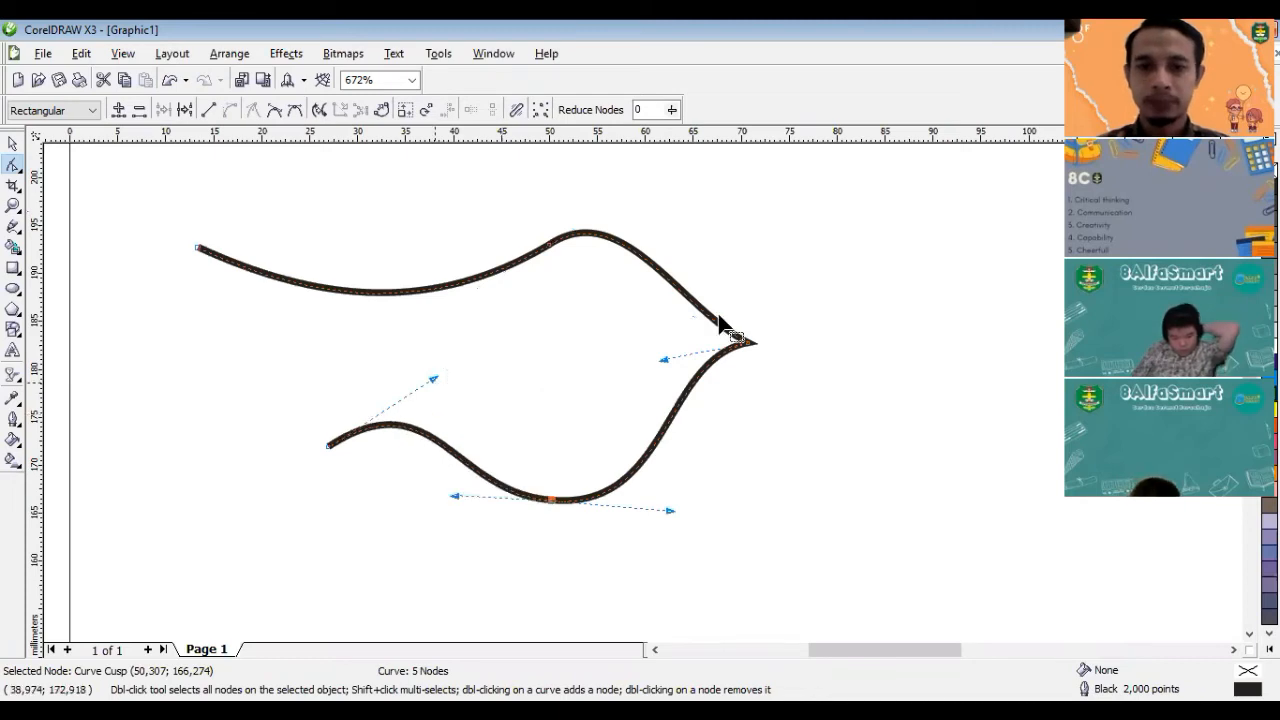
Step: Break the curve apart at the sharp node on its right tip, splitting it into two subpaths
key(space)
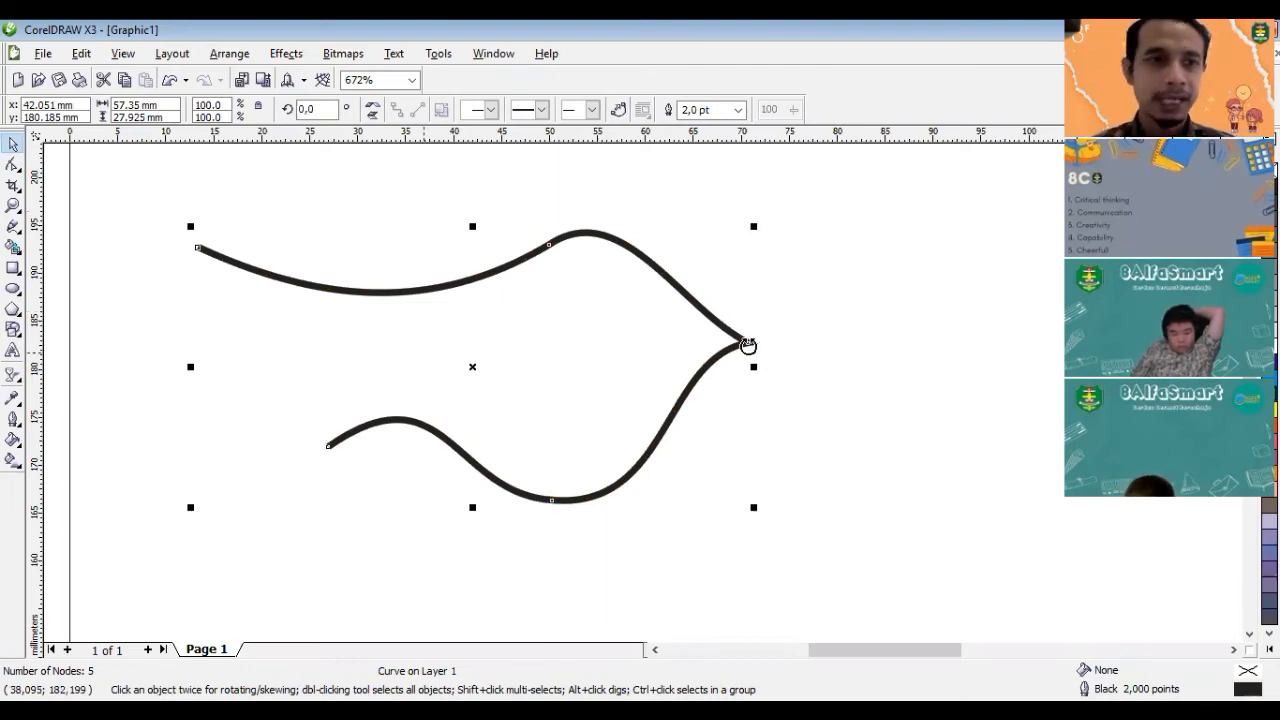
click(748, 344)
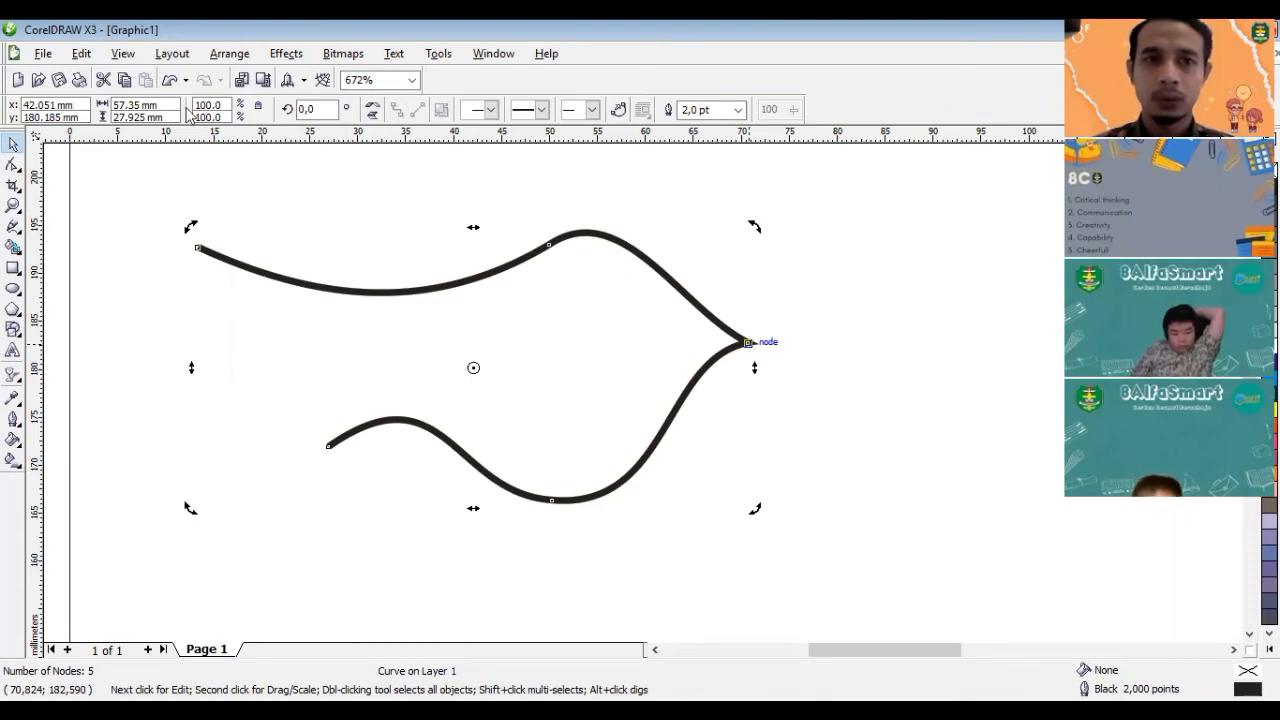
key(F10)
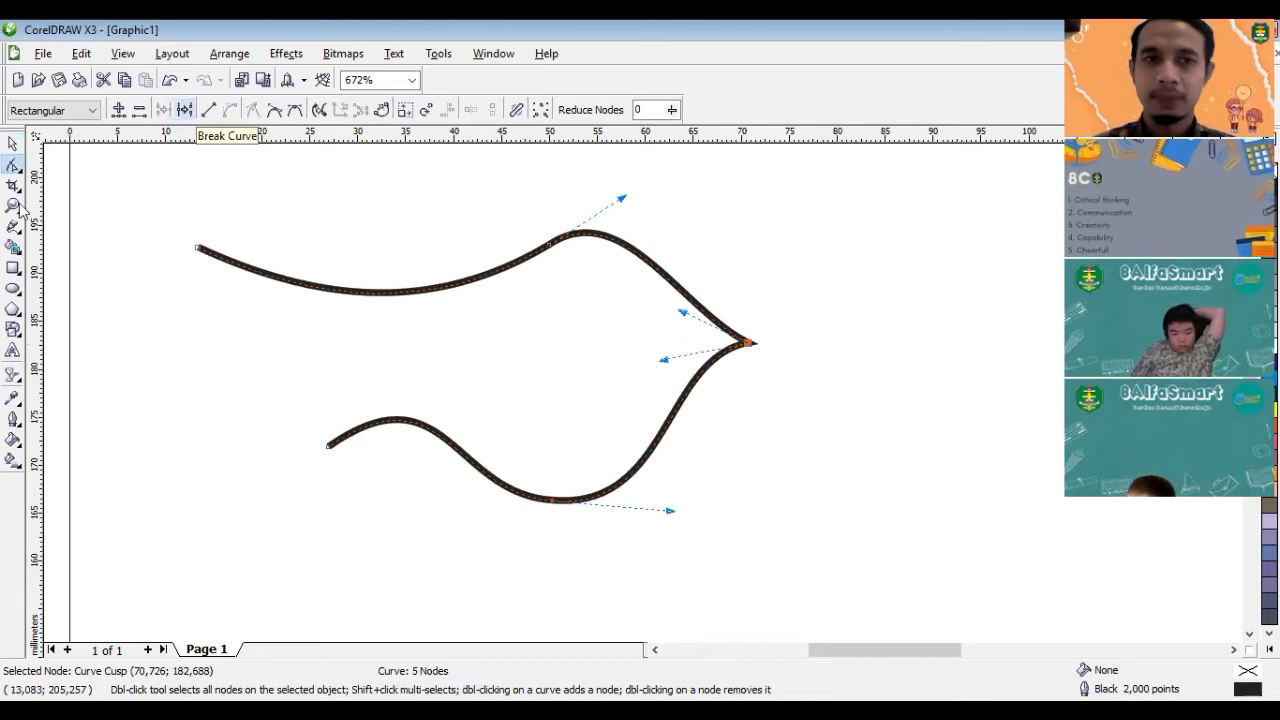
key(z)
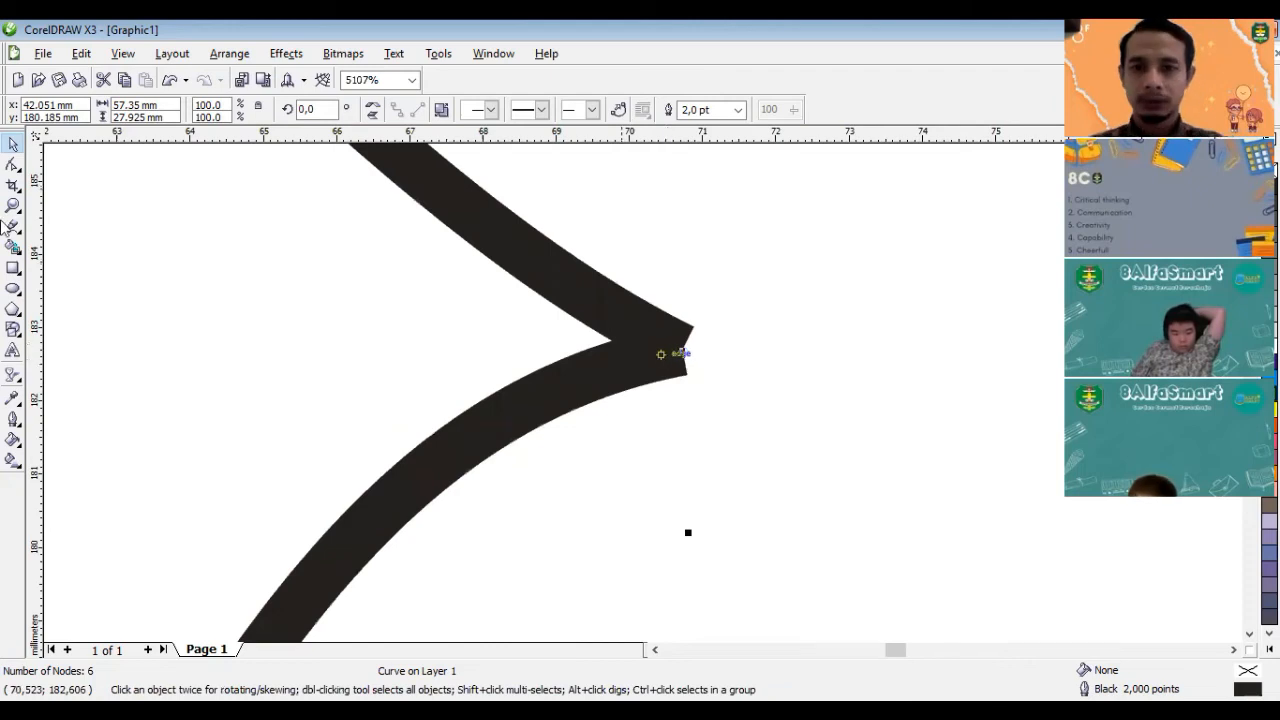
key(F10)
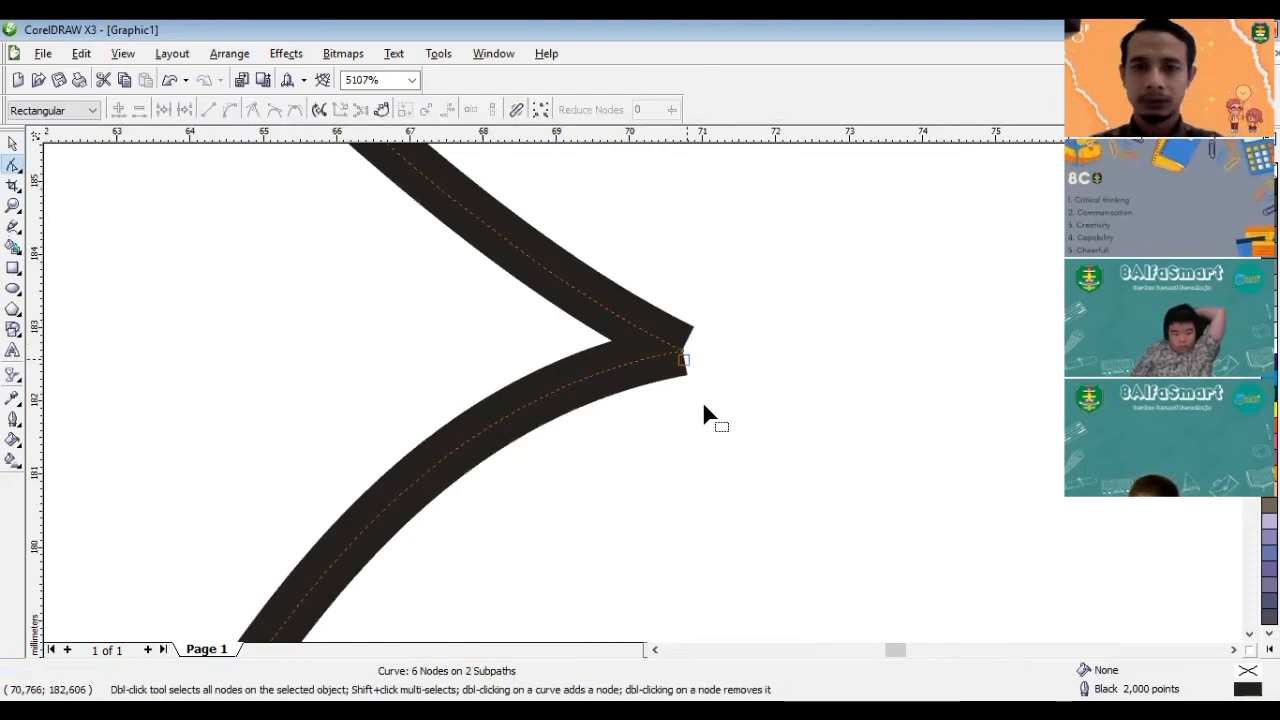
Step: Pull the two separated end nodes at the right tip apart to open a gap between the upper and lower curves
drag(684, 360, 700, 395)
drag(682, 350, 727, 277)
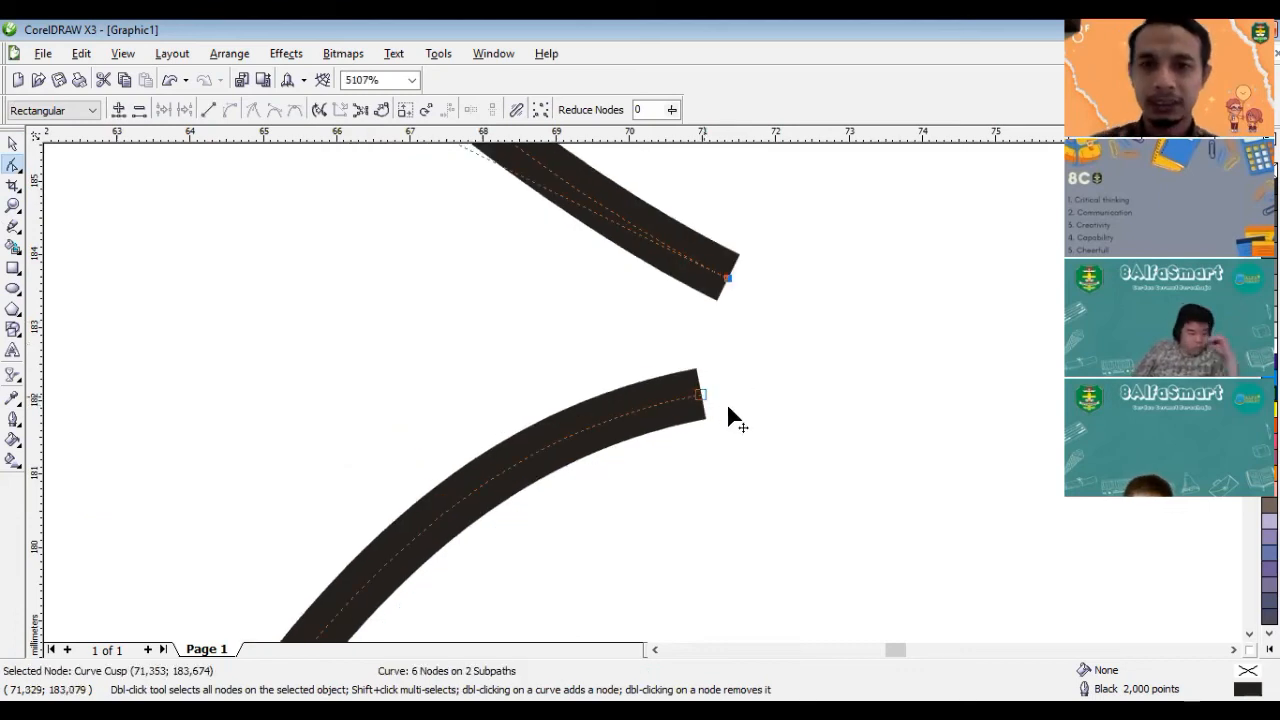
click(9, 208)
drag(700, 394, 723, 404)
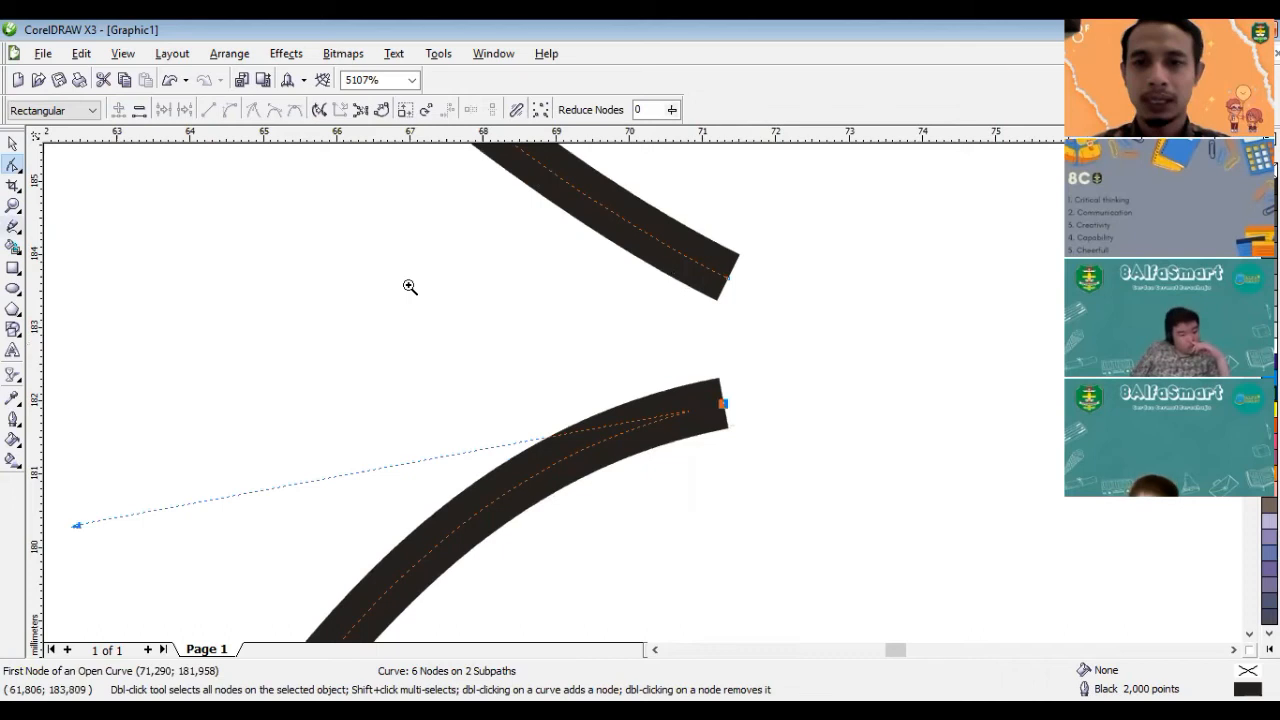
right_click(846, 401)
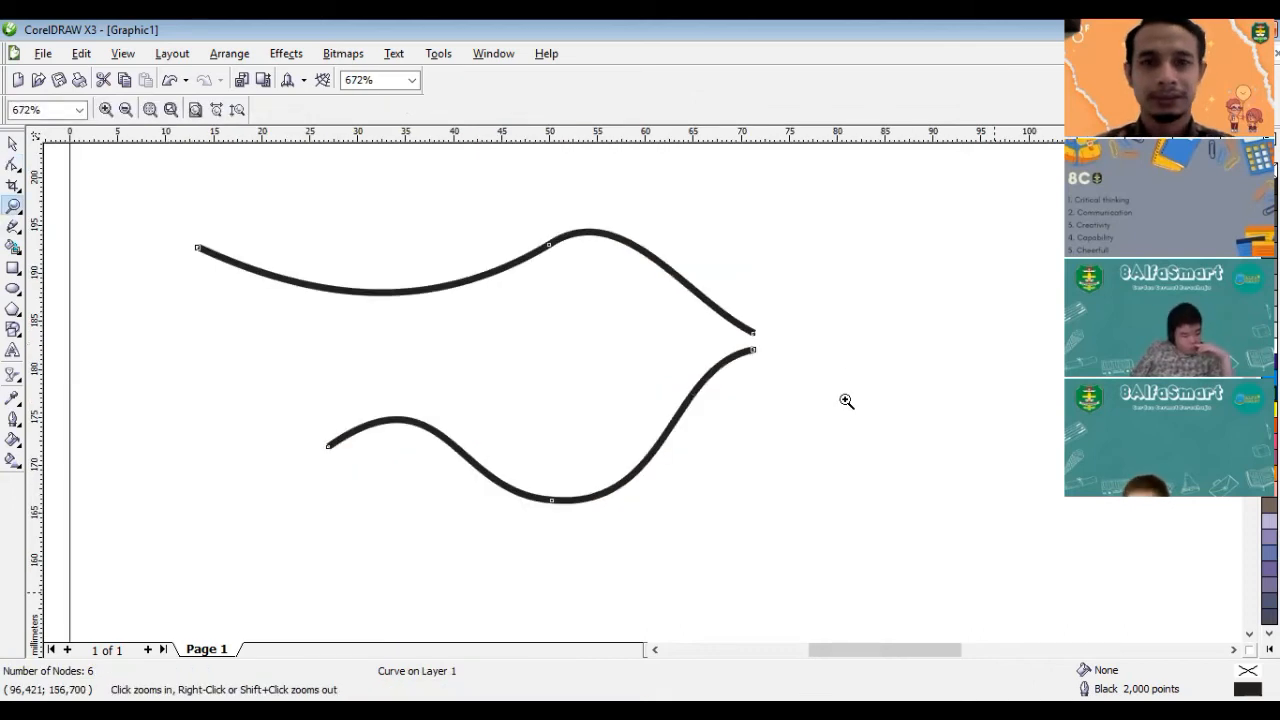
key(space)
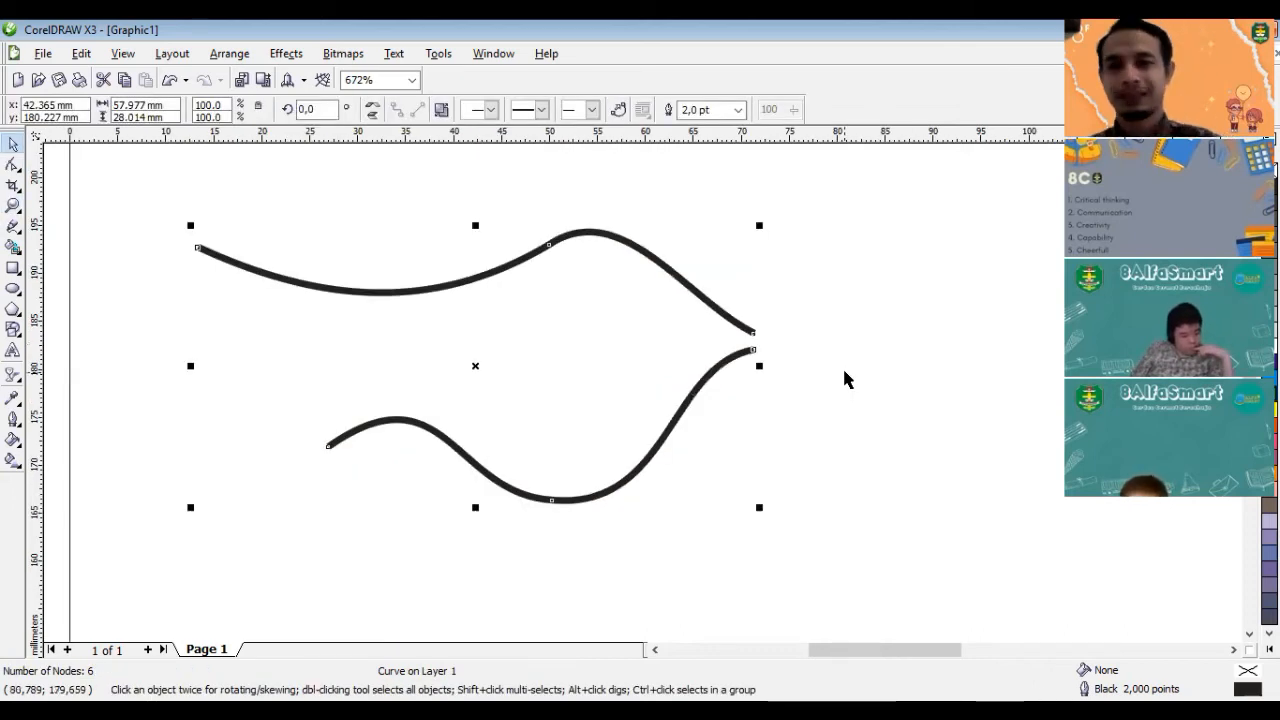
click(844, 372)
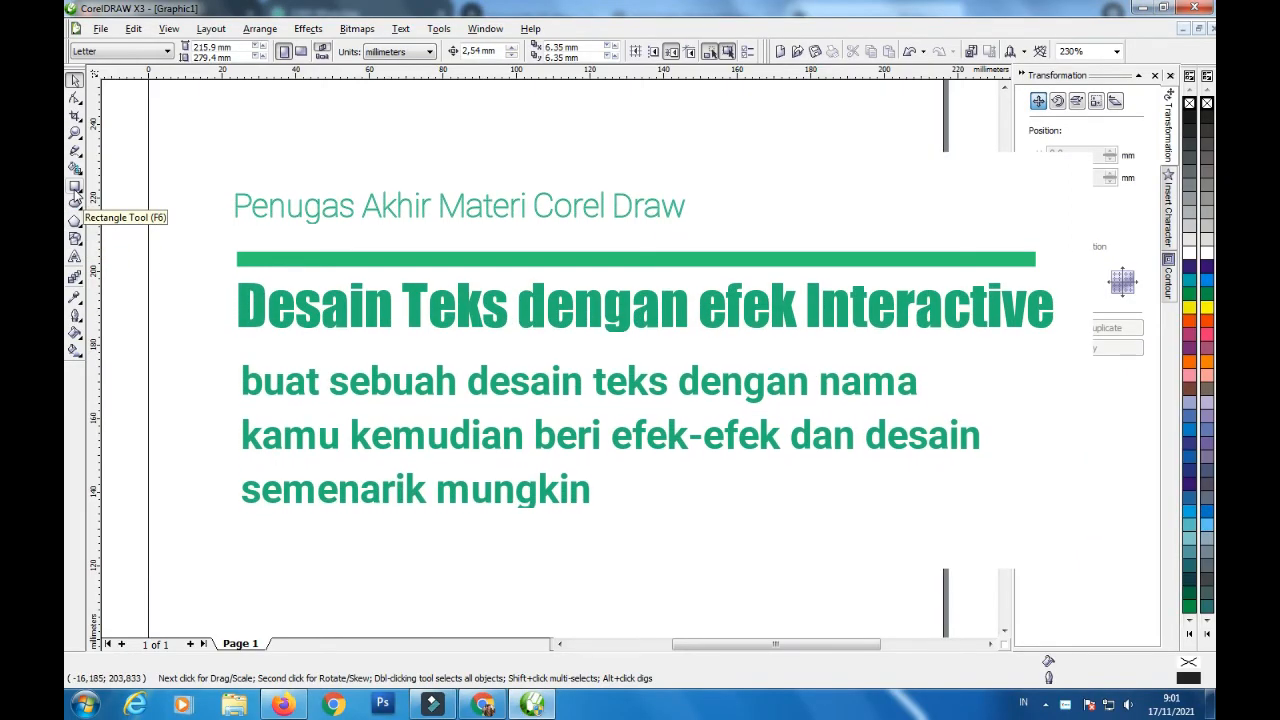
Step: Add the artistic text "Tipografi" on the page and enlarge it to about 83.5 pt
click(74, 257)
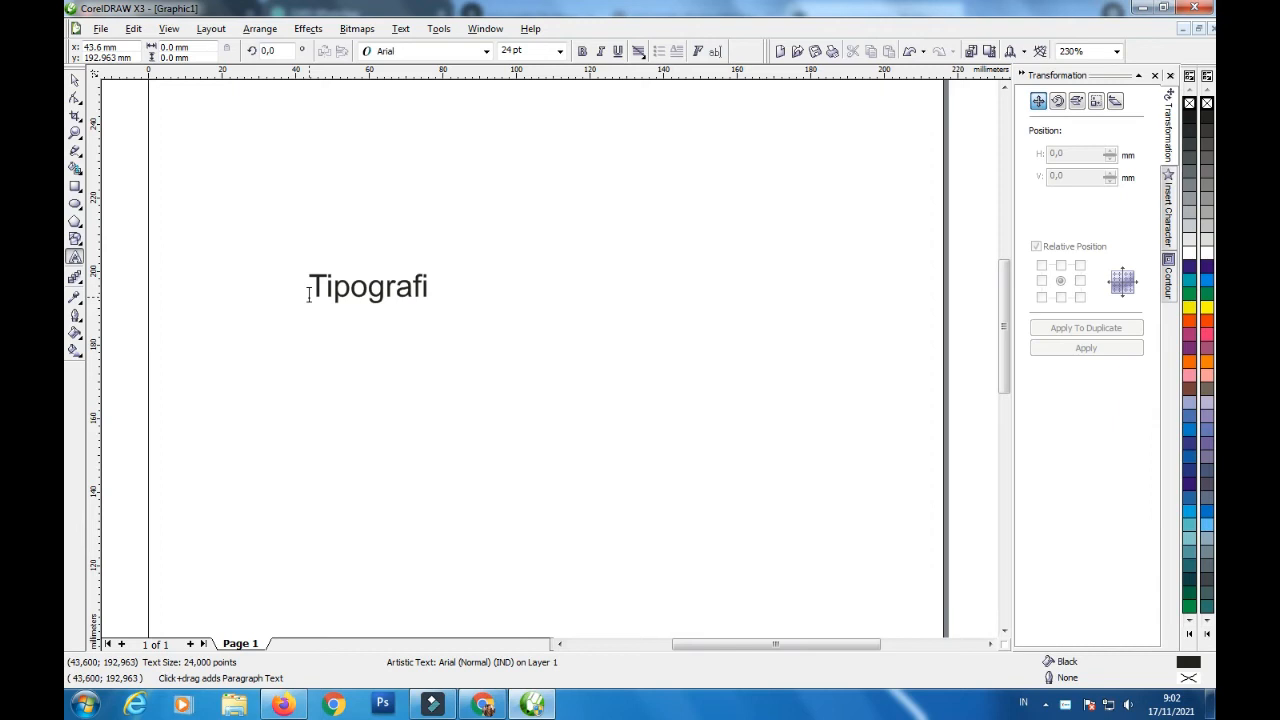
key(ctrl+space)
drag(429, 298, 722, 408)
Step: Set the "Tipografi" text in Gill Sans Ultra Bold and move it left so it sits centrally across the page
click(486, 51)
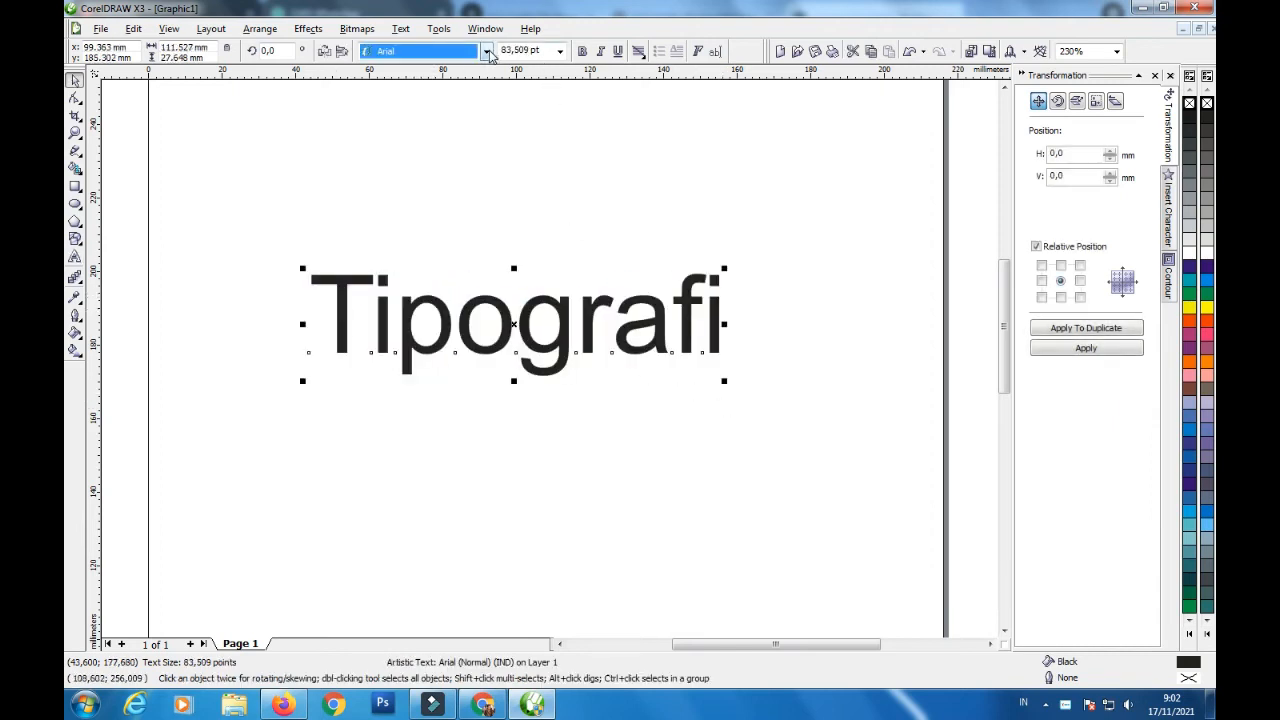
click(435, 118)
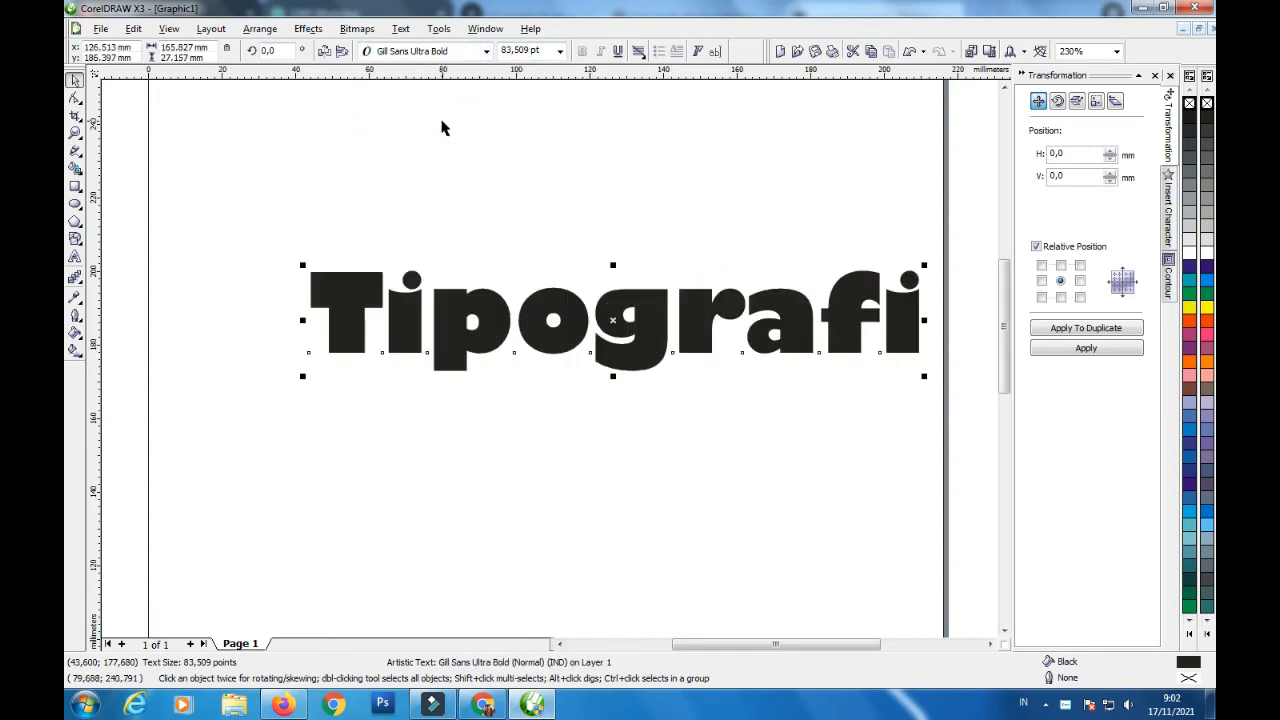
drag(657, 311, 562, 304)
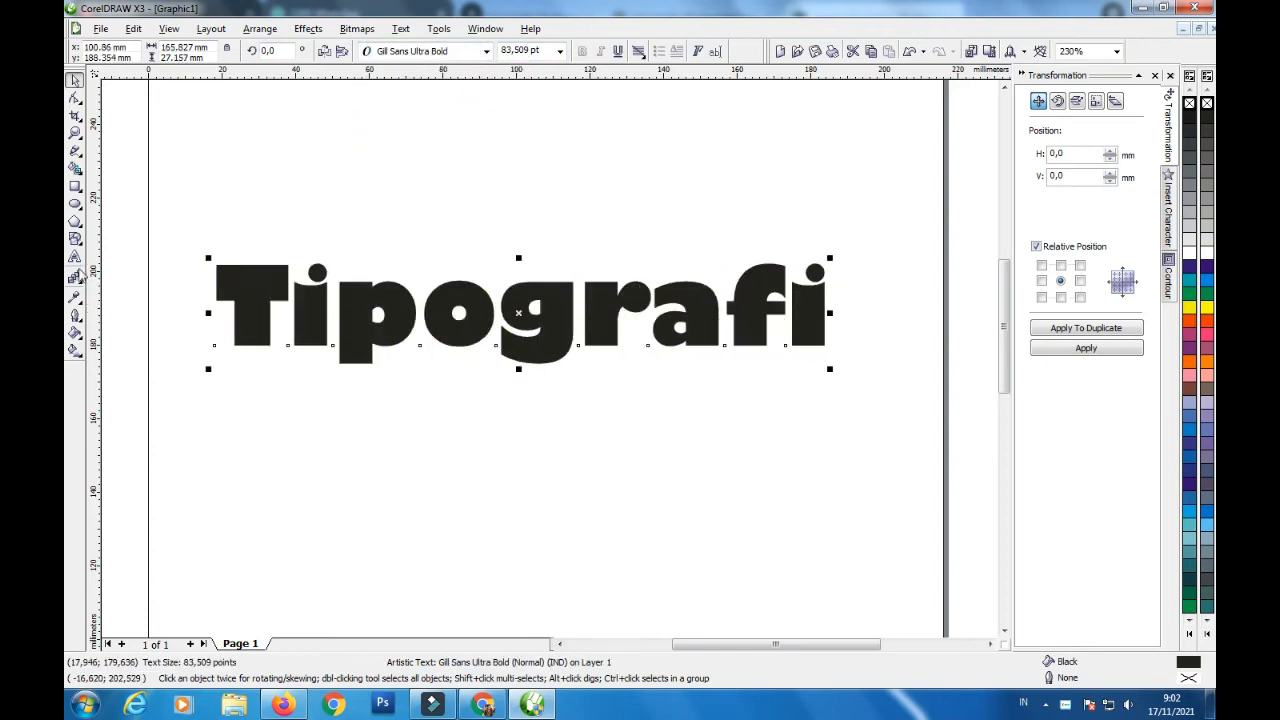
Step: Add the separate artistic text "Desain" below "Tipografi" and enlarge it to about 88.5 pt
click(75, 257)
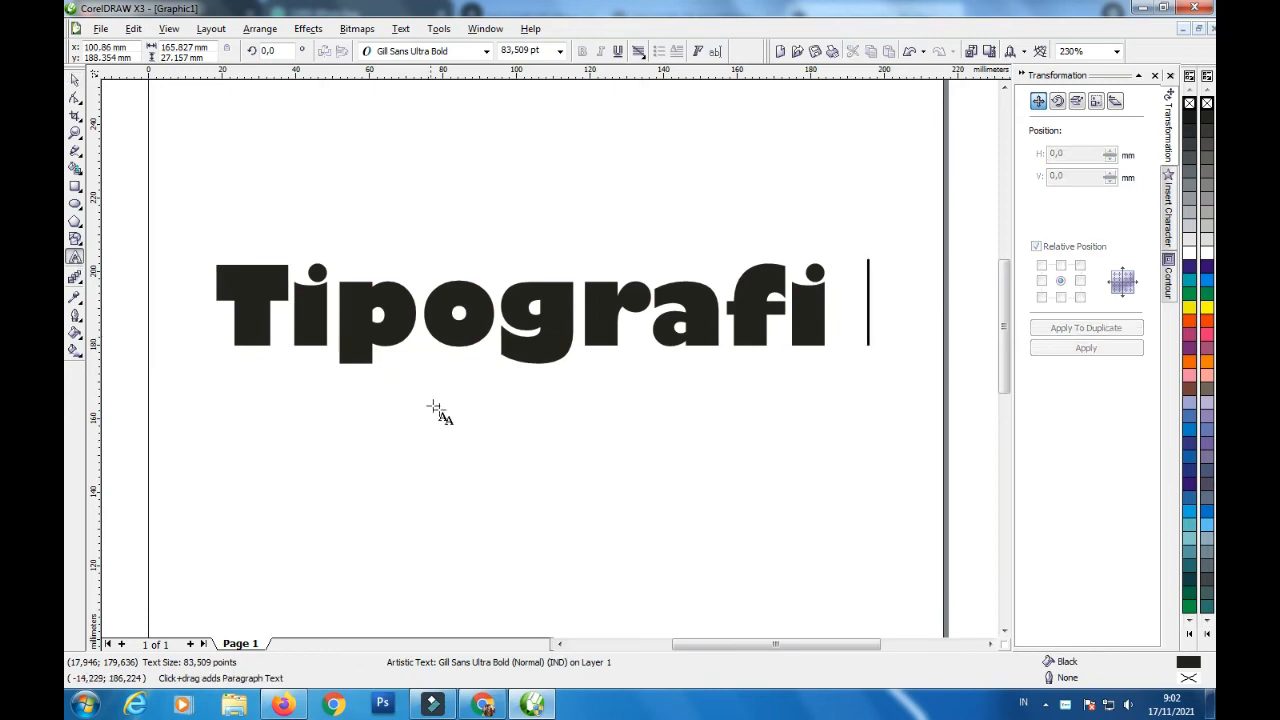
click(451, 424)
text(Desal)
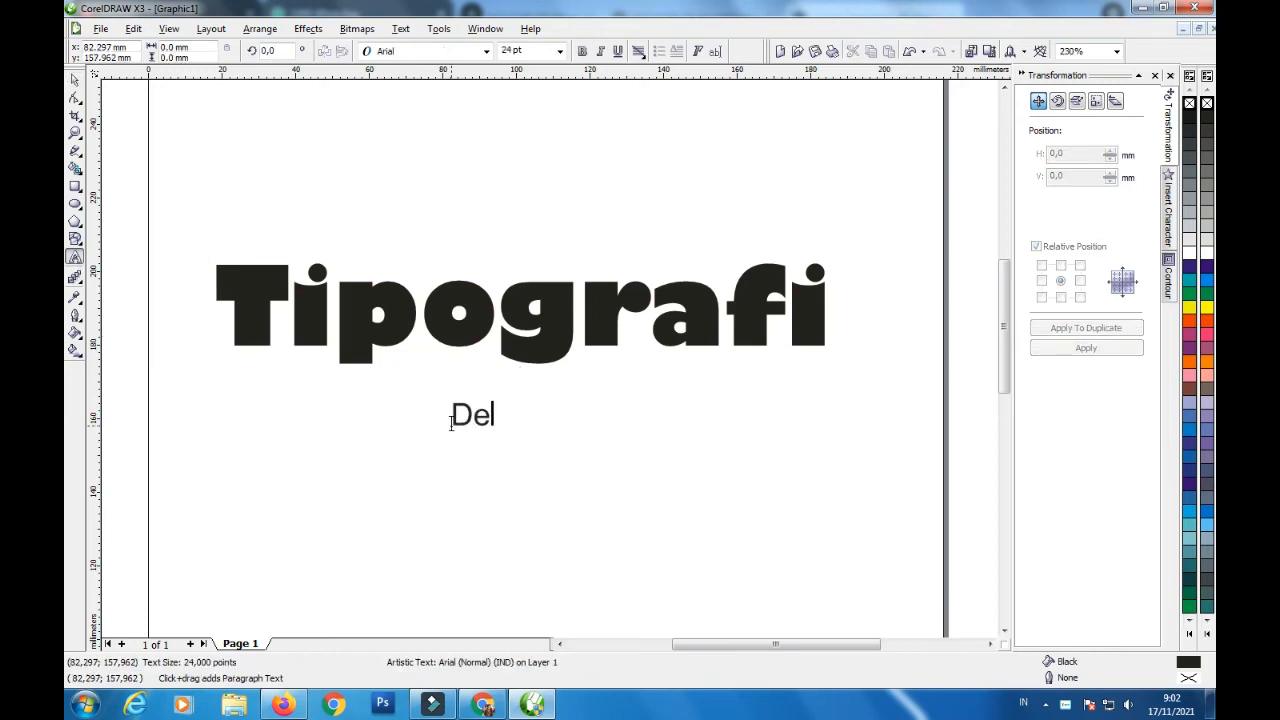
text(n)
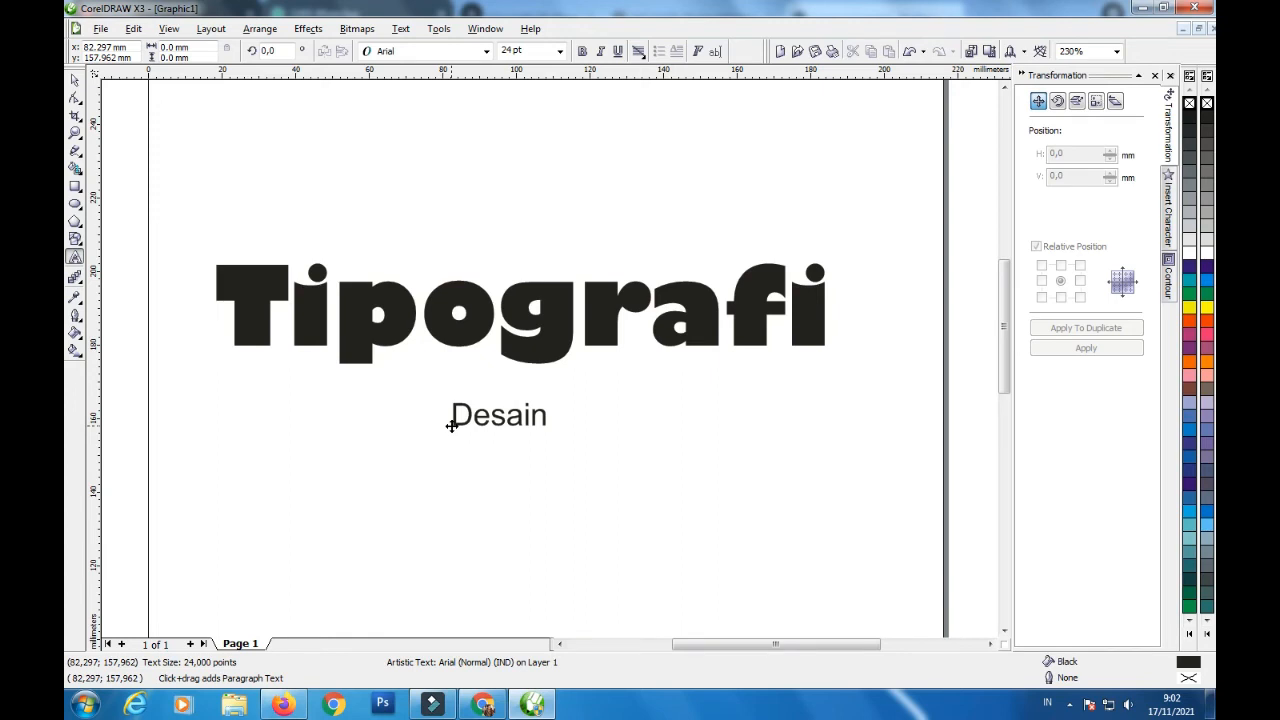
key(ctrl+space)
drag(617, 459, 806, 492)
Step: Try the "Desain" text in bold Calibri
click(487, 51)
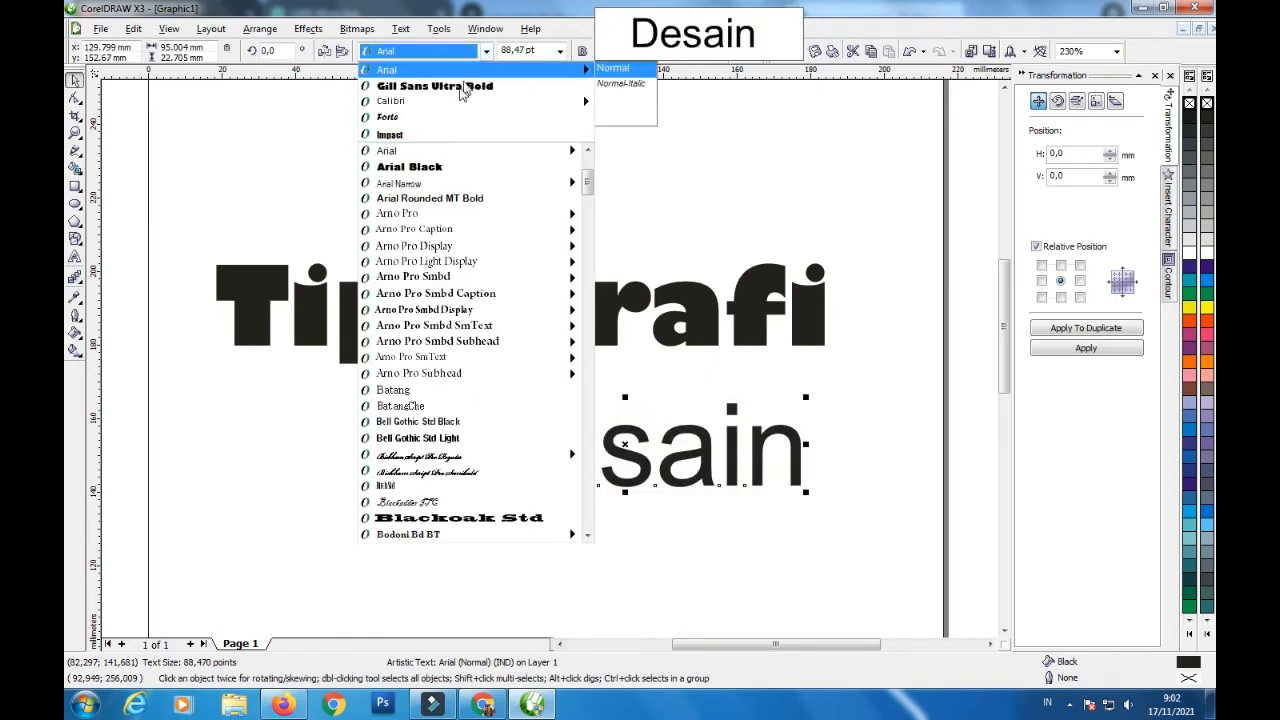
click(615, 100)
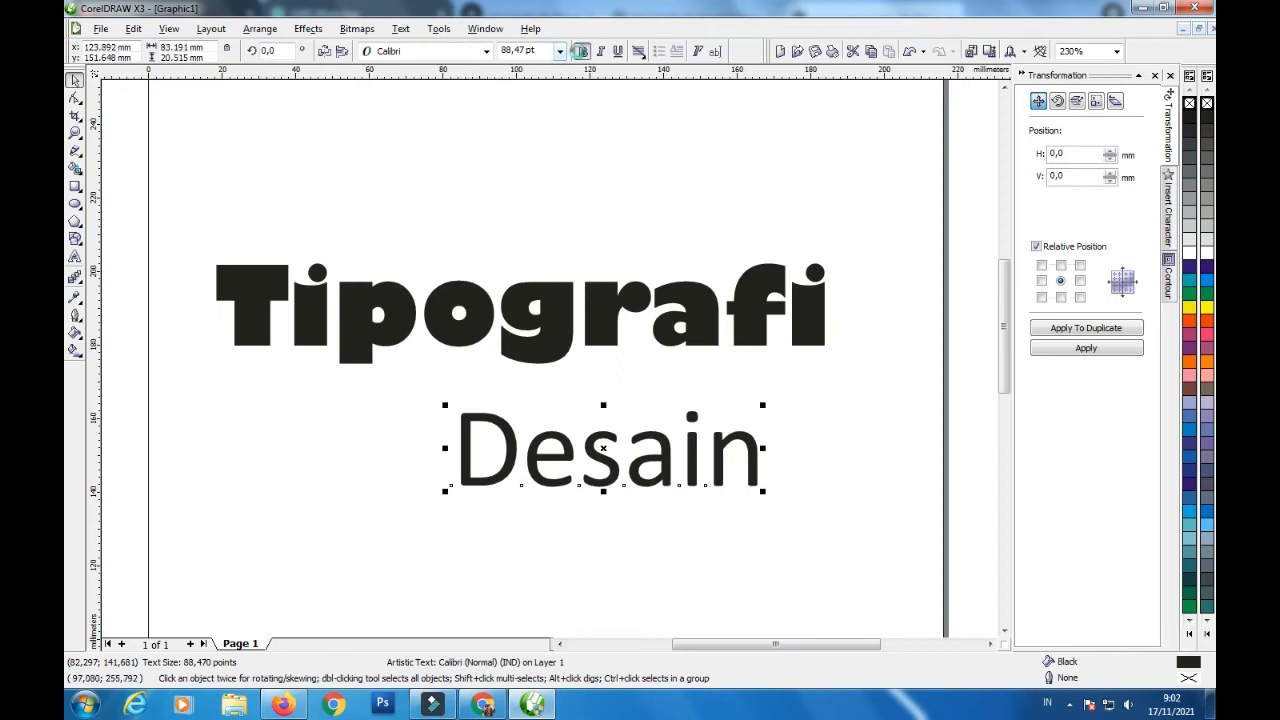
click(581, 51)
Step: Set the font of the "Desain" text to Clarendon Blk BT
click(486, 51)
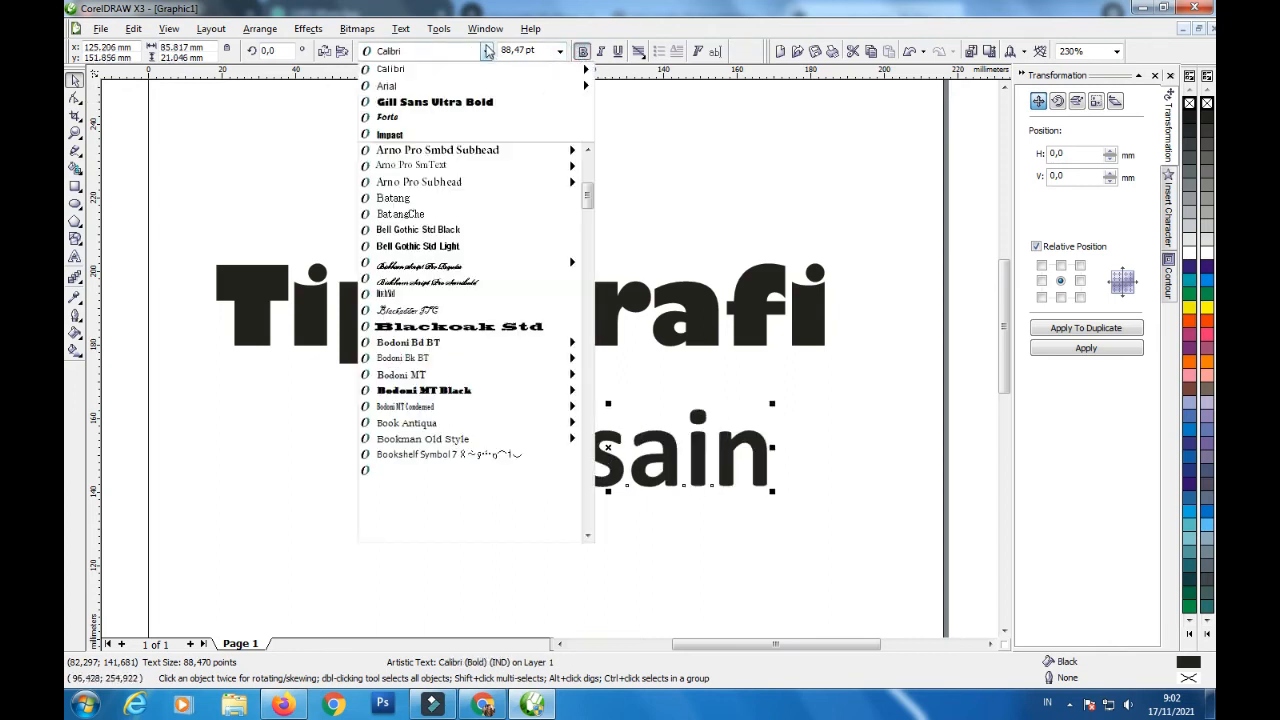
scroll(480, 307, down, 4)
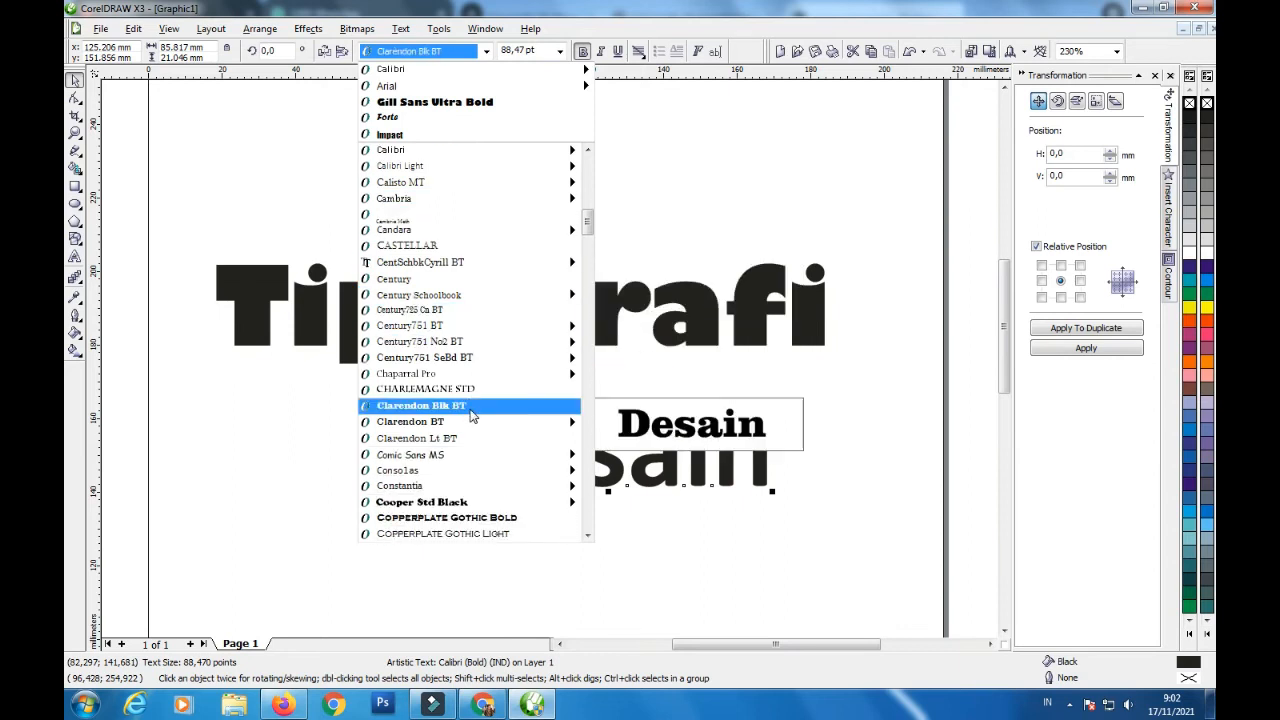
click(472, 410)
Step: Move "Desain" directly beneath the right end of "Tipografi" and shrink it to about 50.5 pt, aligning their right edges
drag(715, 440, 685, 378)
mouse_move(837, 429)
mouse_down()
mouse_move(665, 392)
mouse_move(758, 390)
mouse_move(800, 366)
mouse_move(830, 406)
mouse_up()
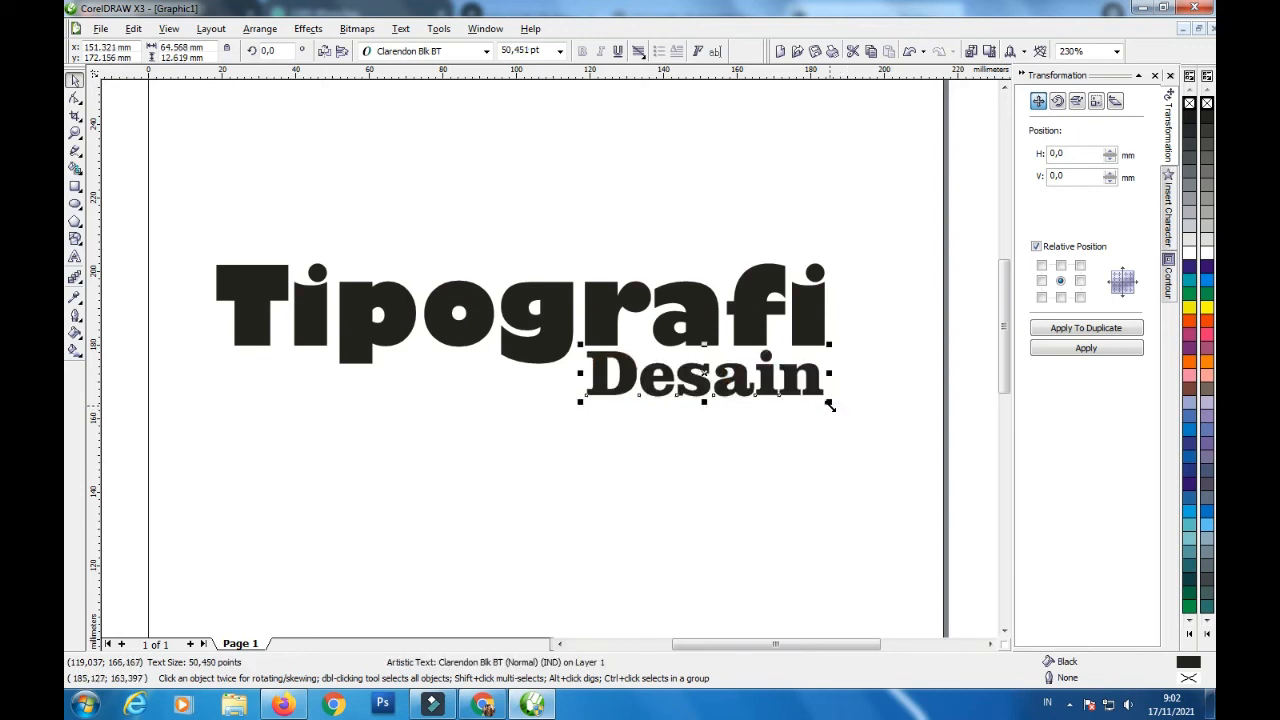
click(866, 285)
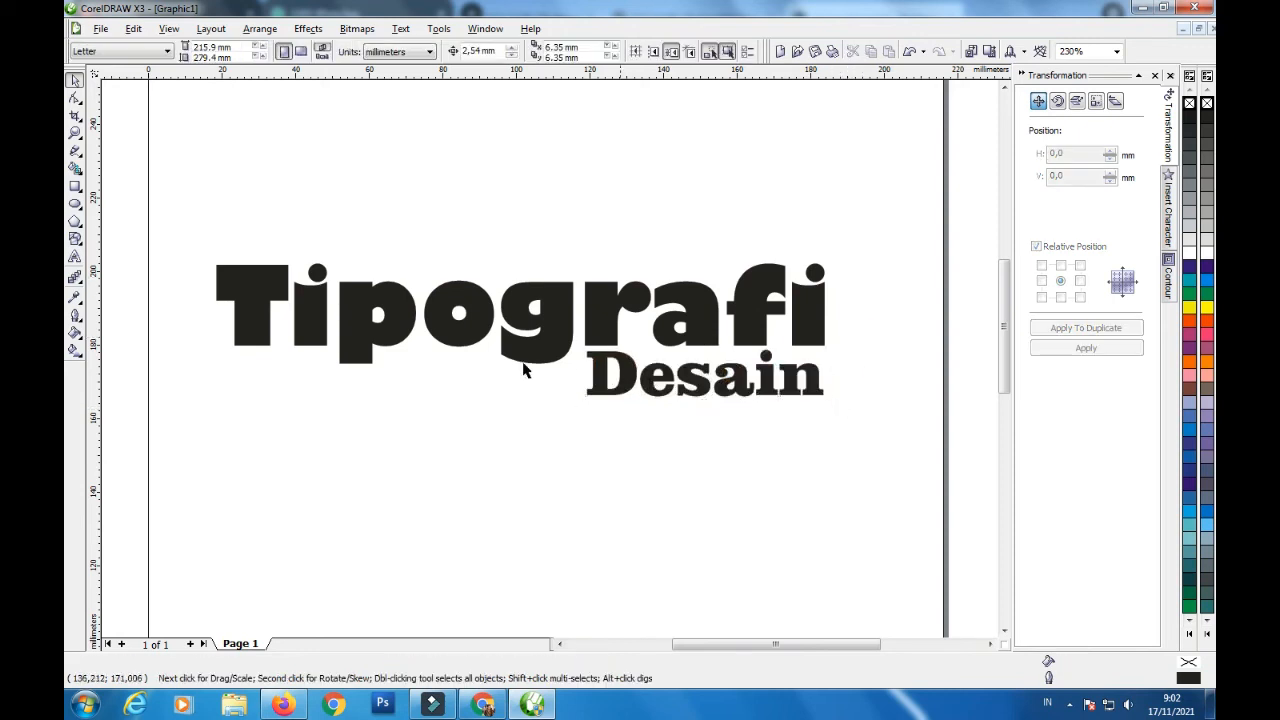
Step: Add a separate artistic text reading "creted by" and the designer's name below the "Tipografi Desain" design
click(75, 257)
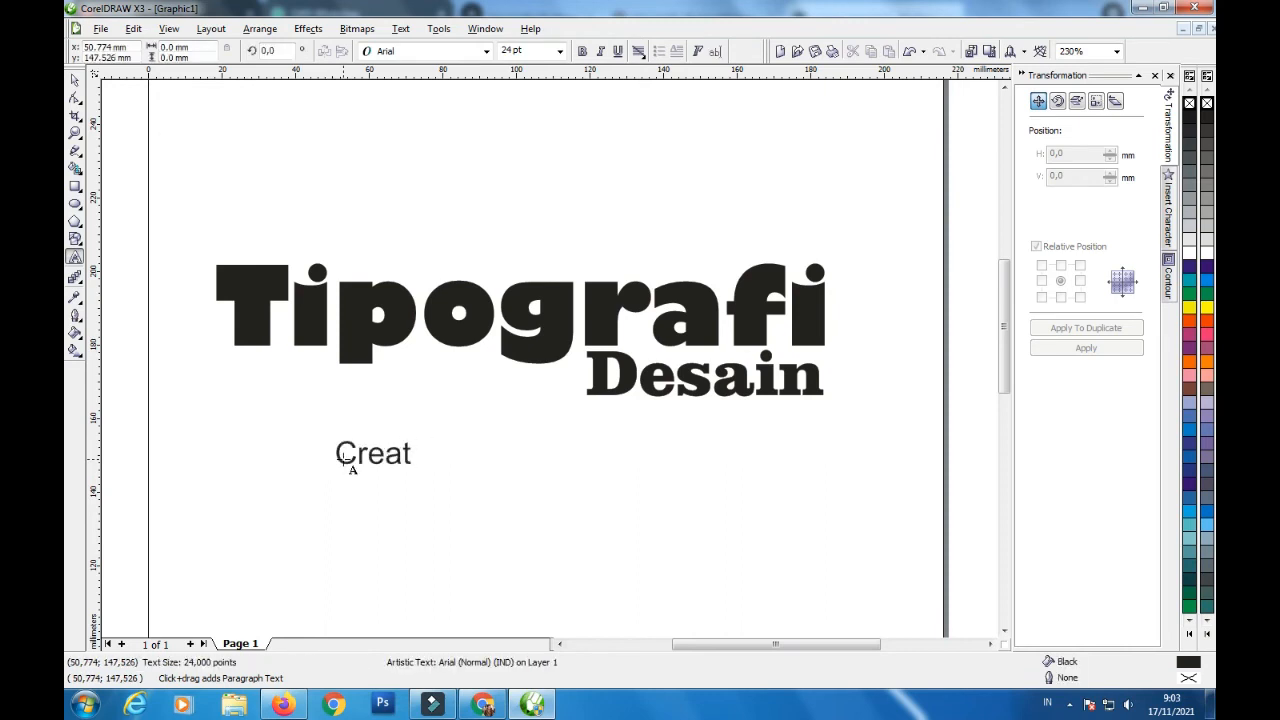
key(BackSpace)
key(BackSpace)
key(BackSpace)
key(BackSpace)
key(BackSpace)
text(creted by)
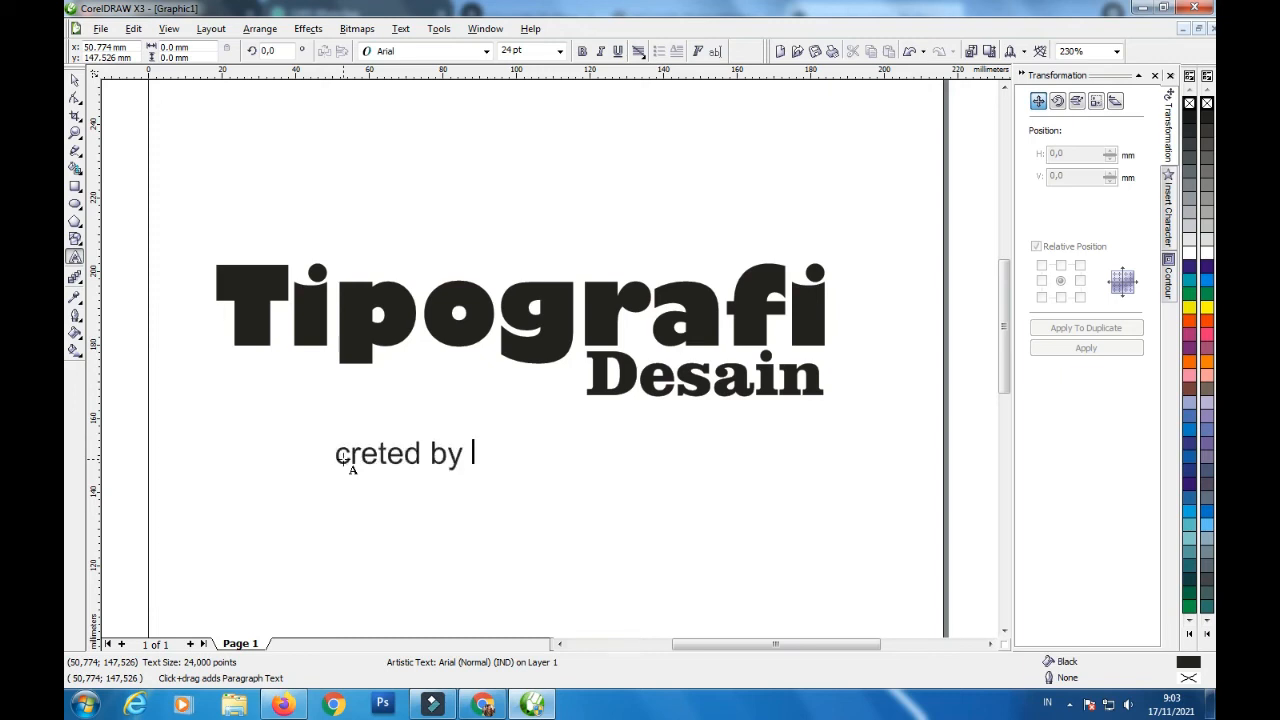
text( Joel)
text(Prabel)
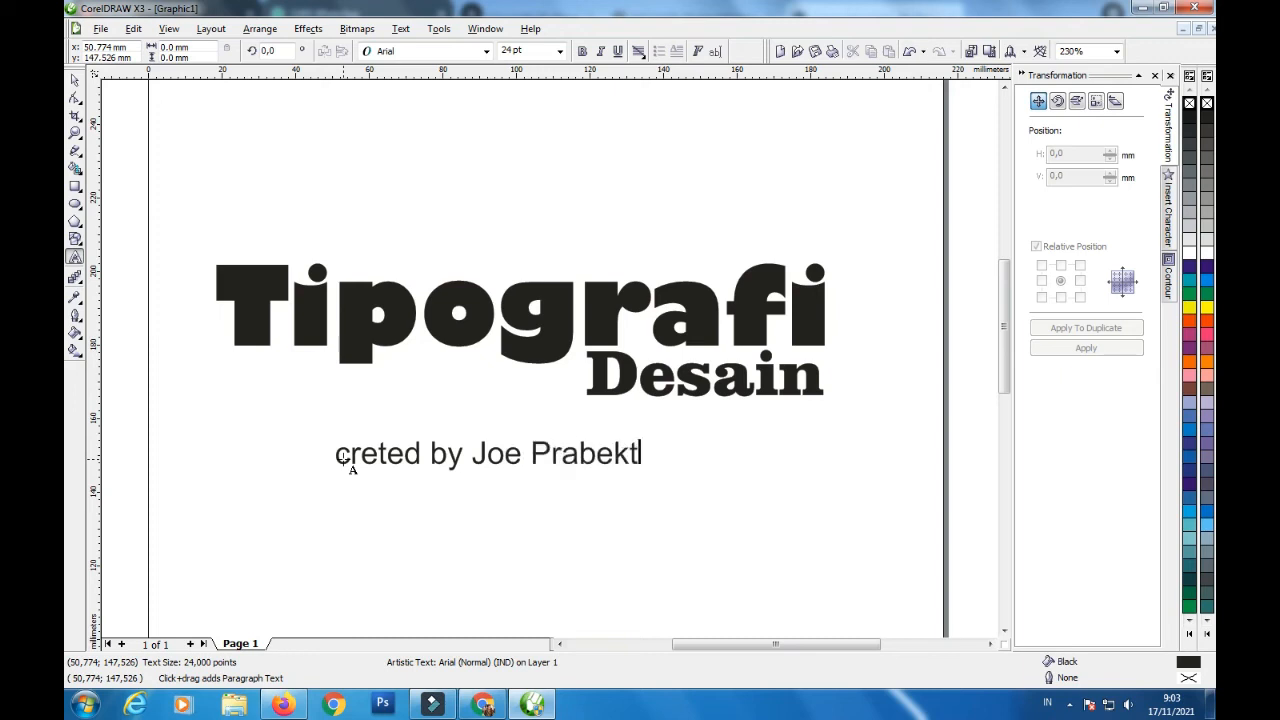
key(ctrl+space)
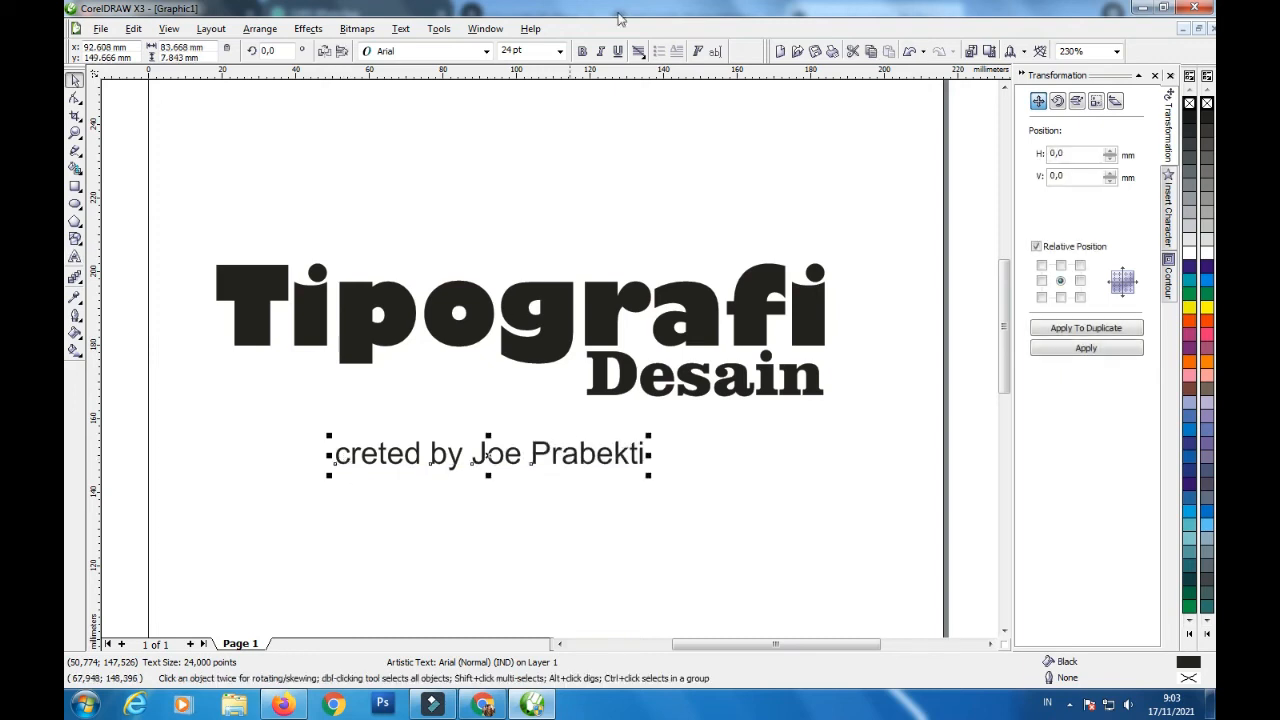
Step: Make the credit line bold and correct its first word to "created"
click(583, 53)
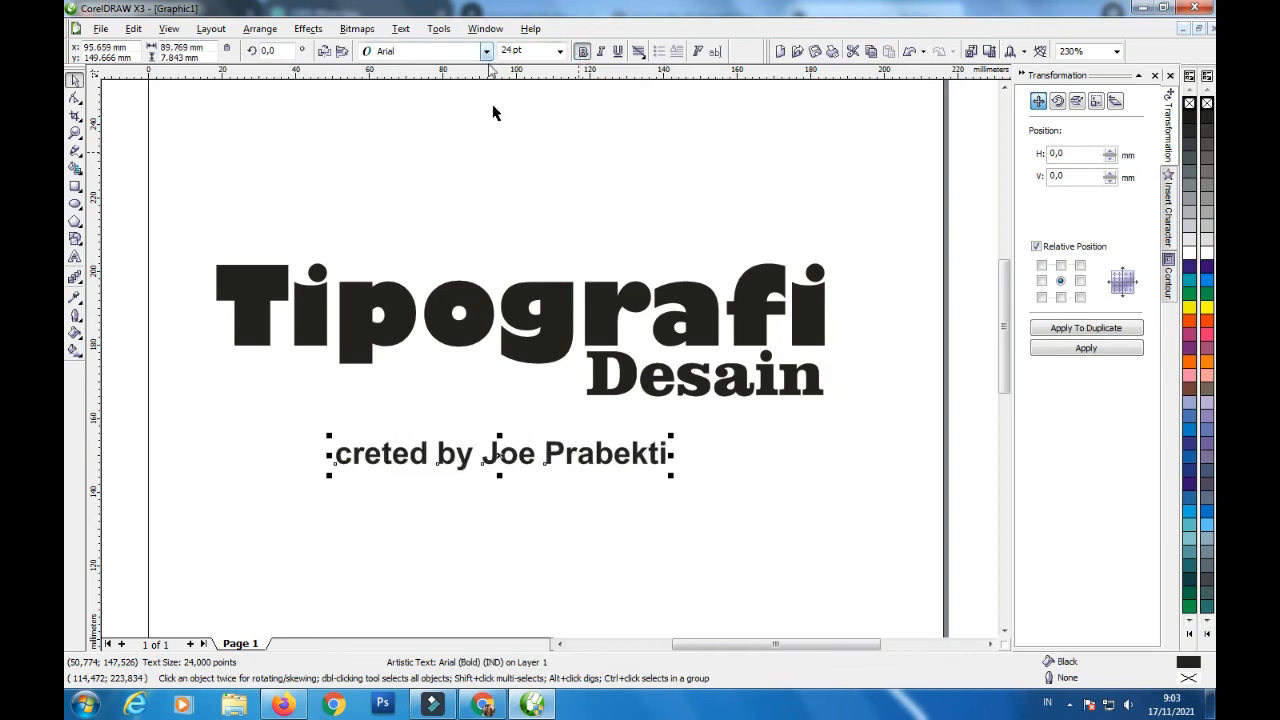
key(F8)
click(545, 452)
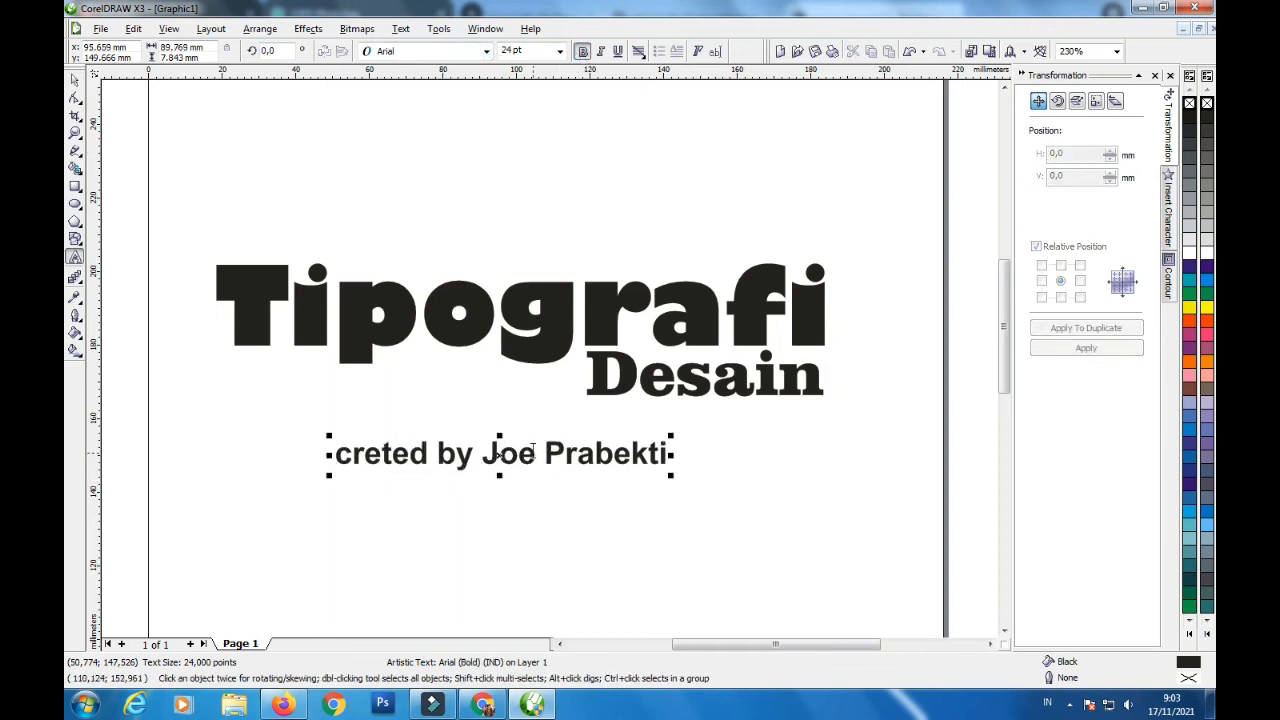
text(A)
key(BackSpace)
click(388, 450)
text(a)
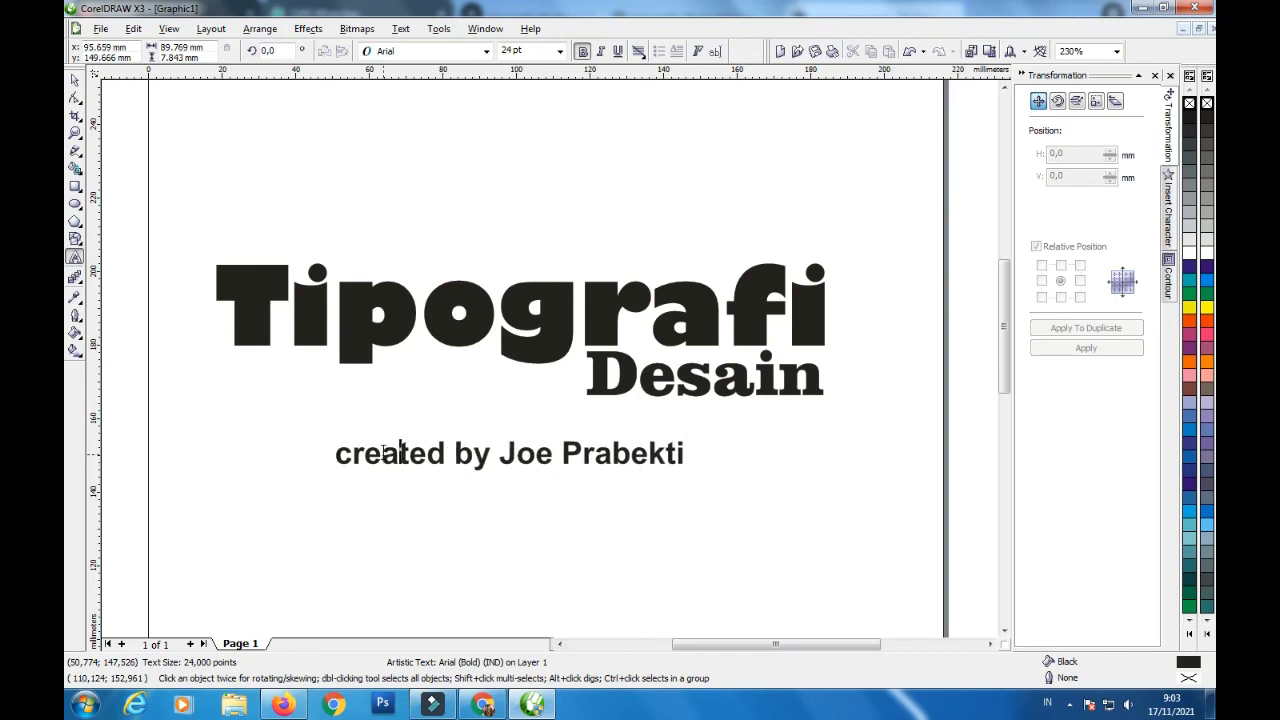
drag(336, 454, 686, 456)
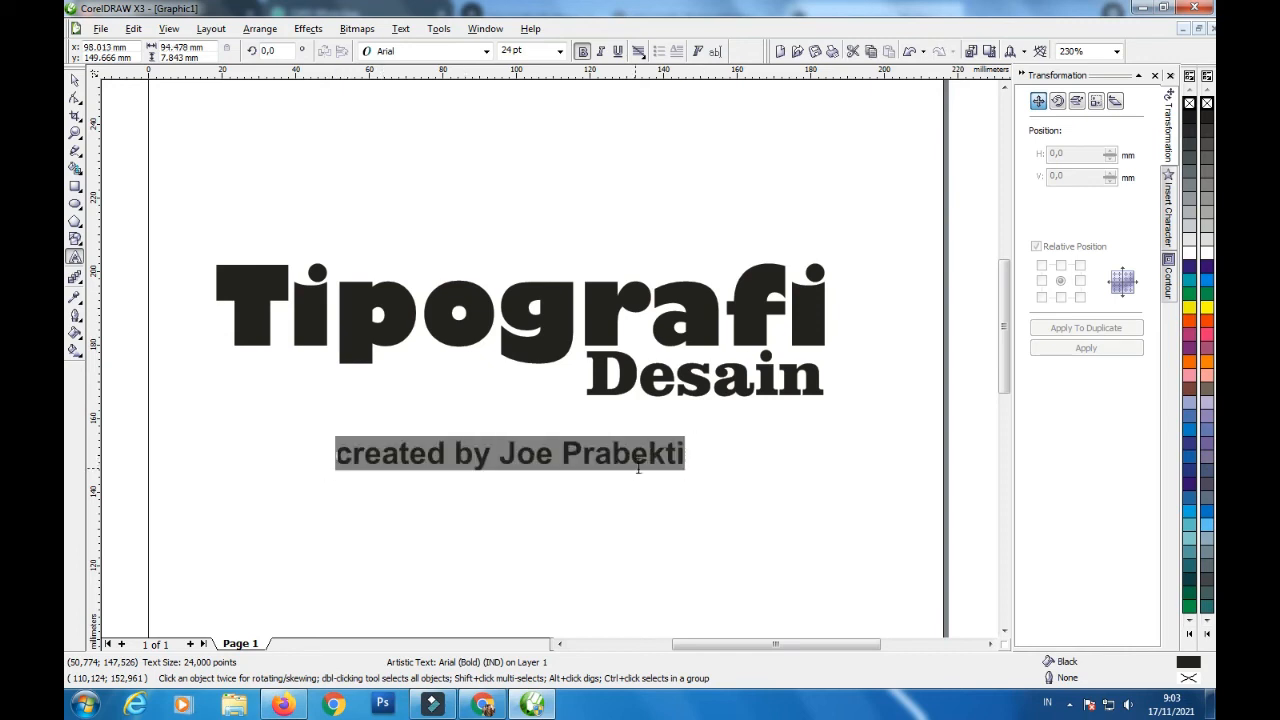
right_click(638, 468)
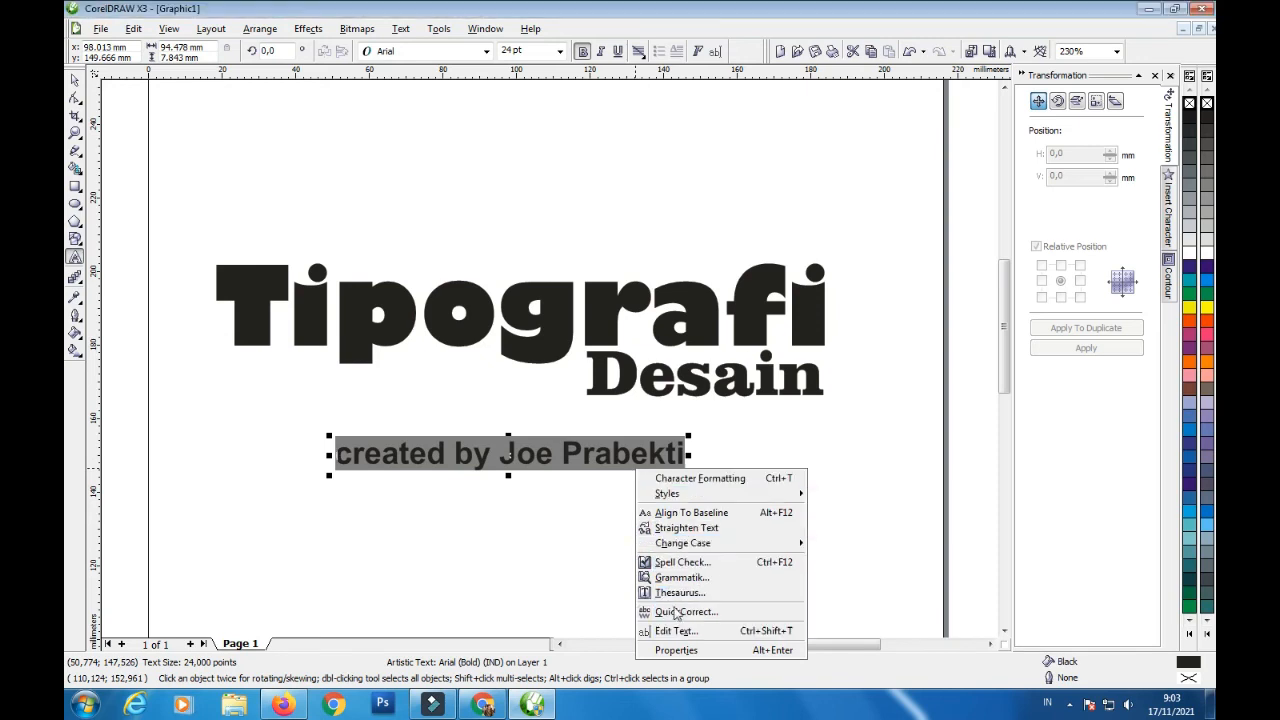
mouse_move(696, 497)
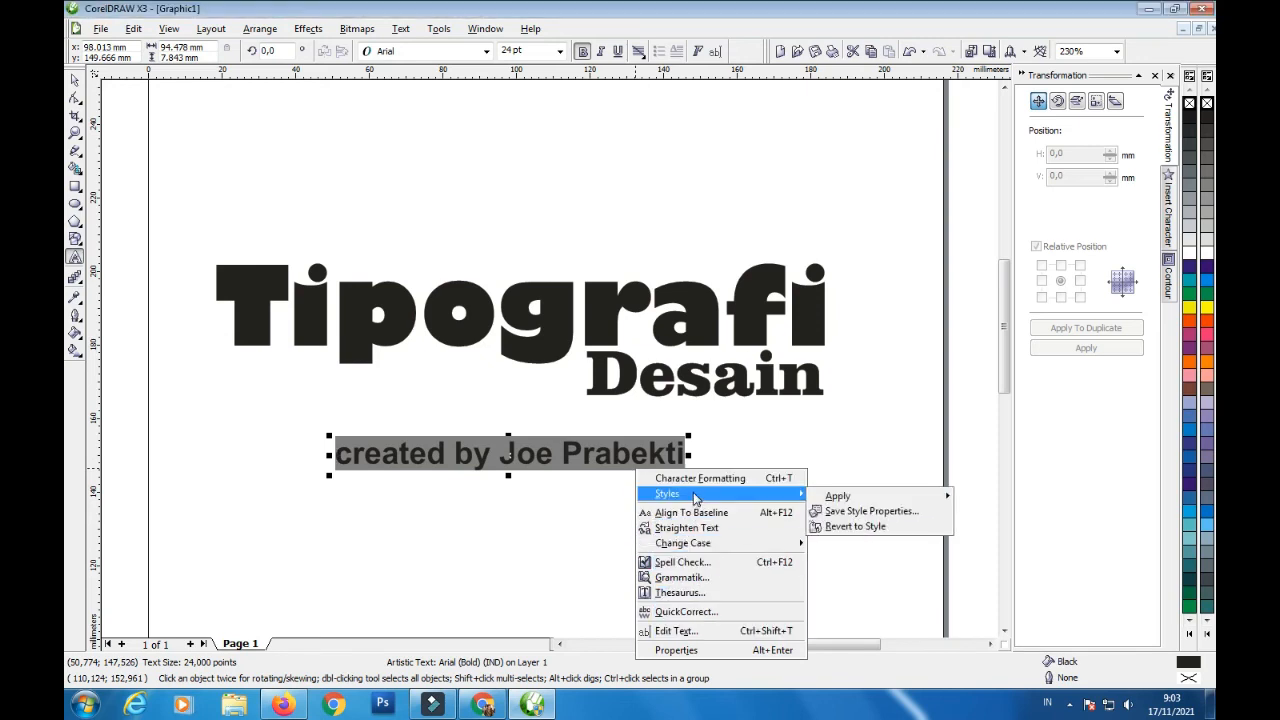
click(524, 513)
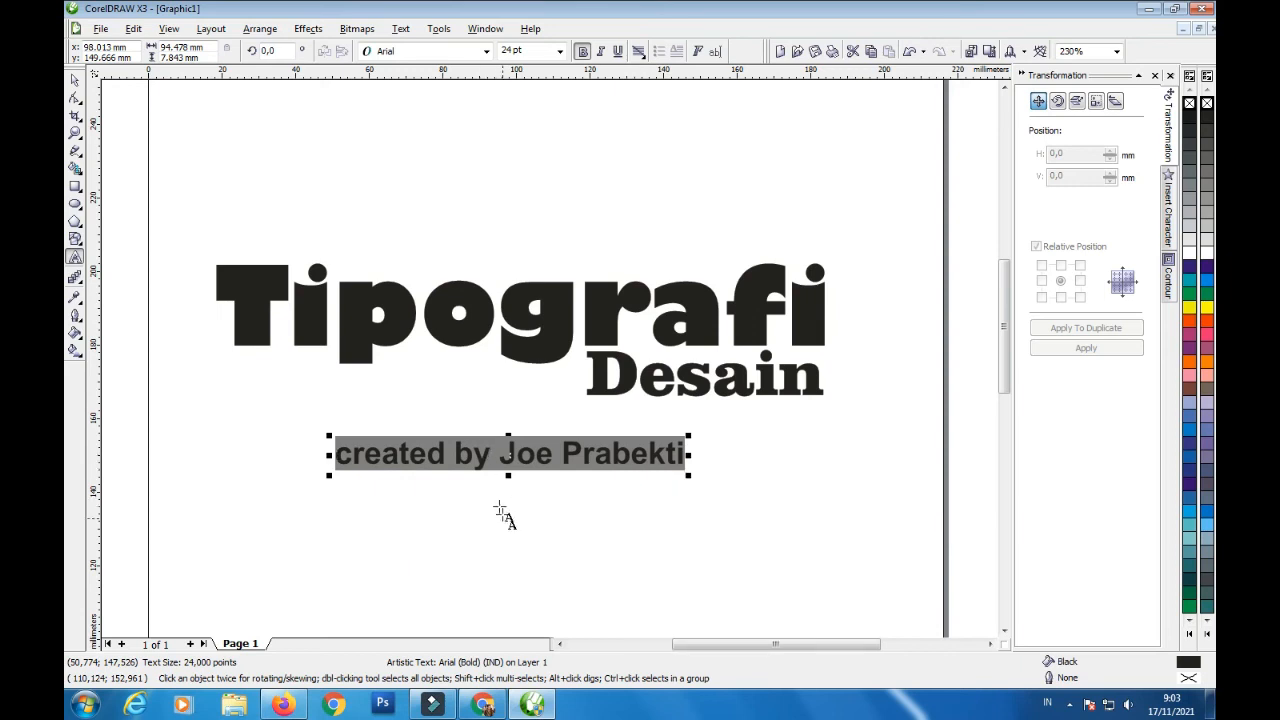
Step: Change the case of the entire credit line to lowercase
scroll(550, 362, down, 1)
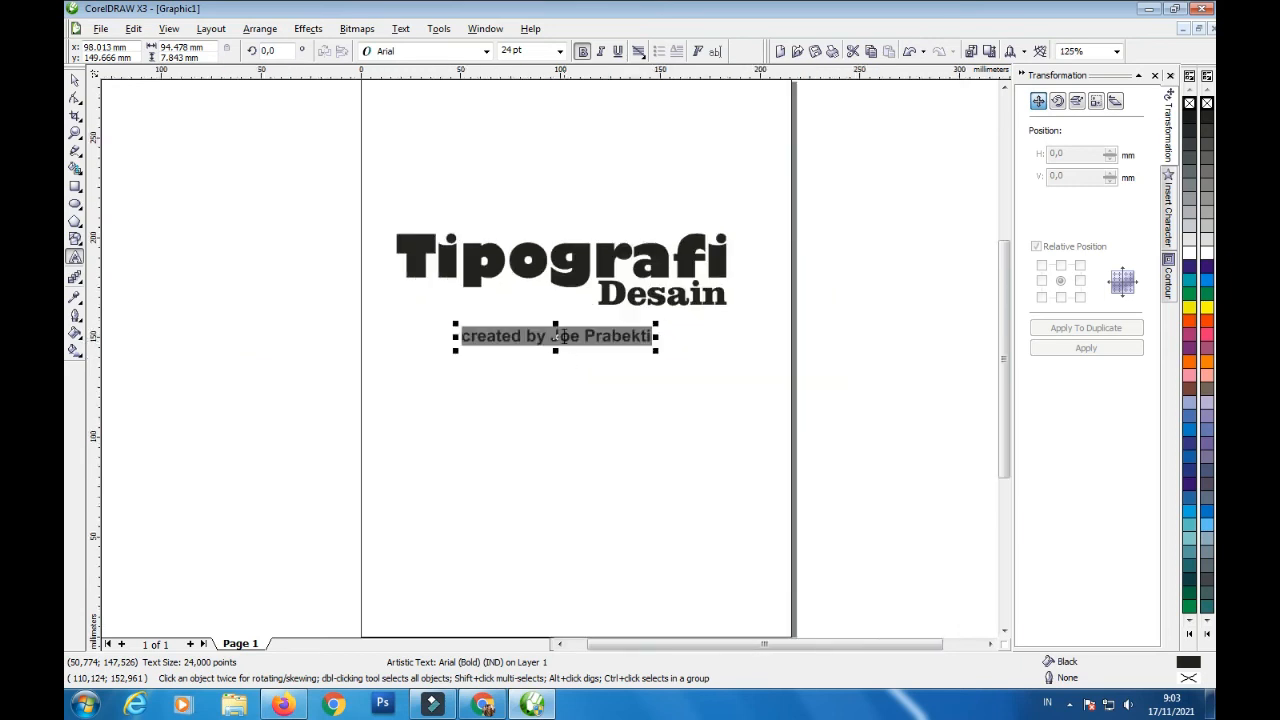
click(75, 134)
drag(371, 214, 760, 372)
key(space)
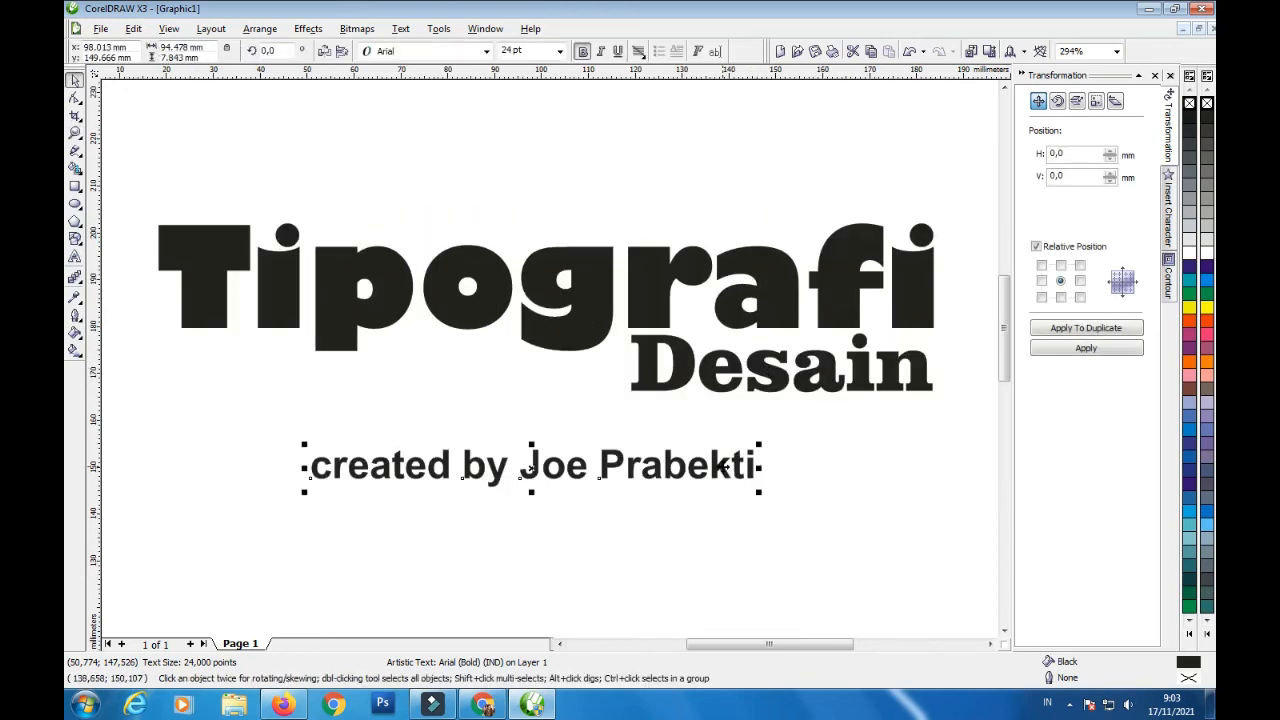
key(ctrl+a)
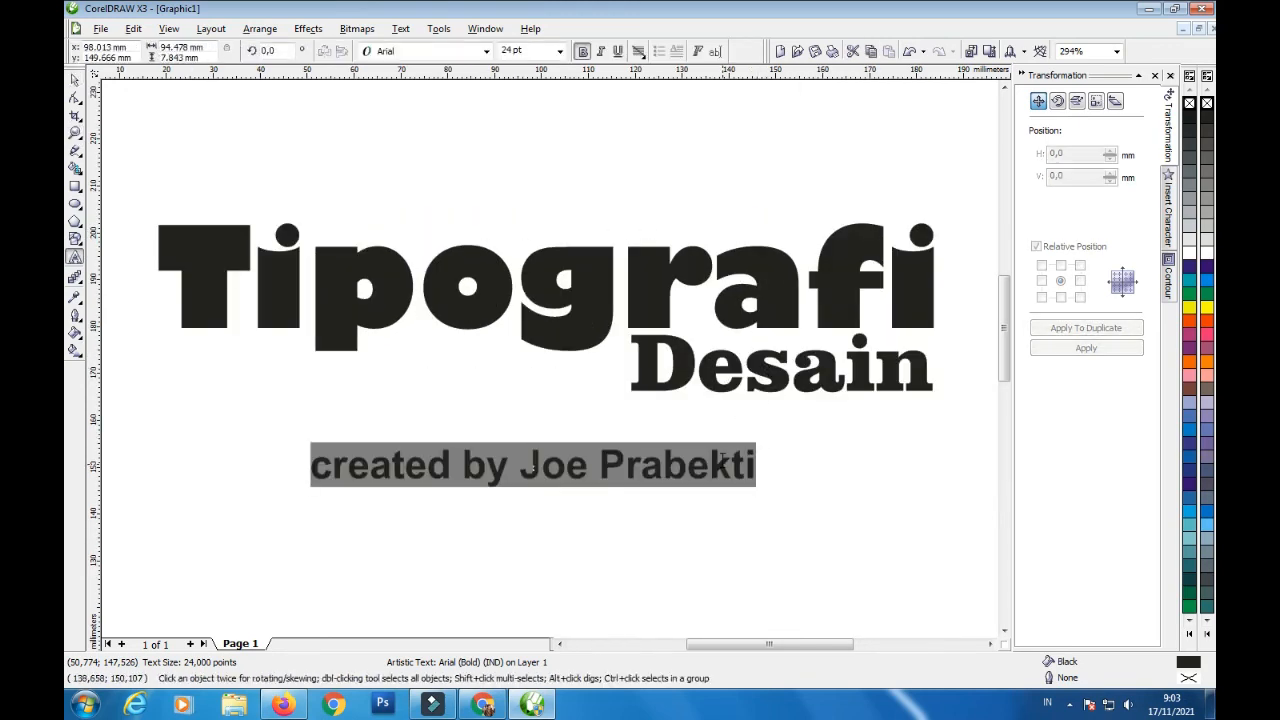
key(shift+F3)
click(578, 355)
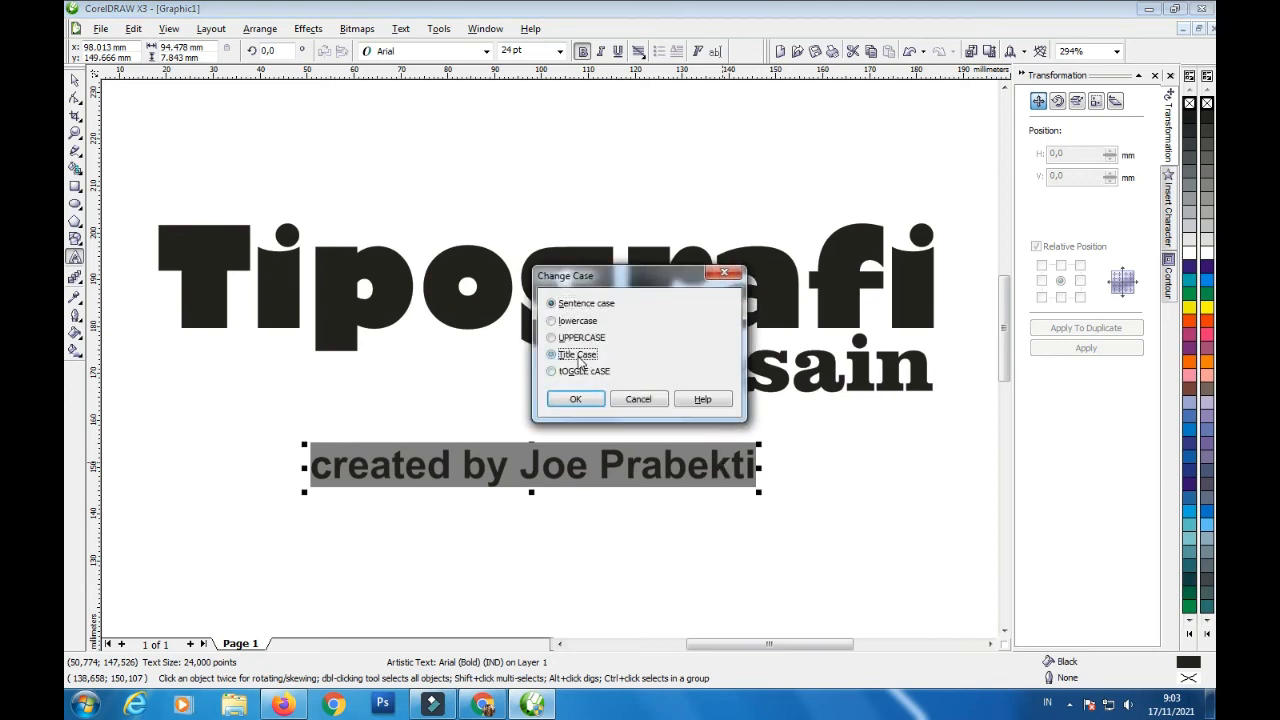
click(581, 321)
click(576, 400)
key(ctrl+space)
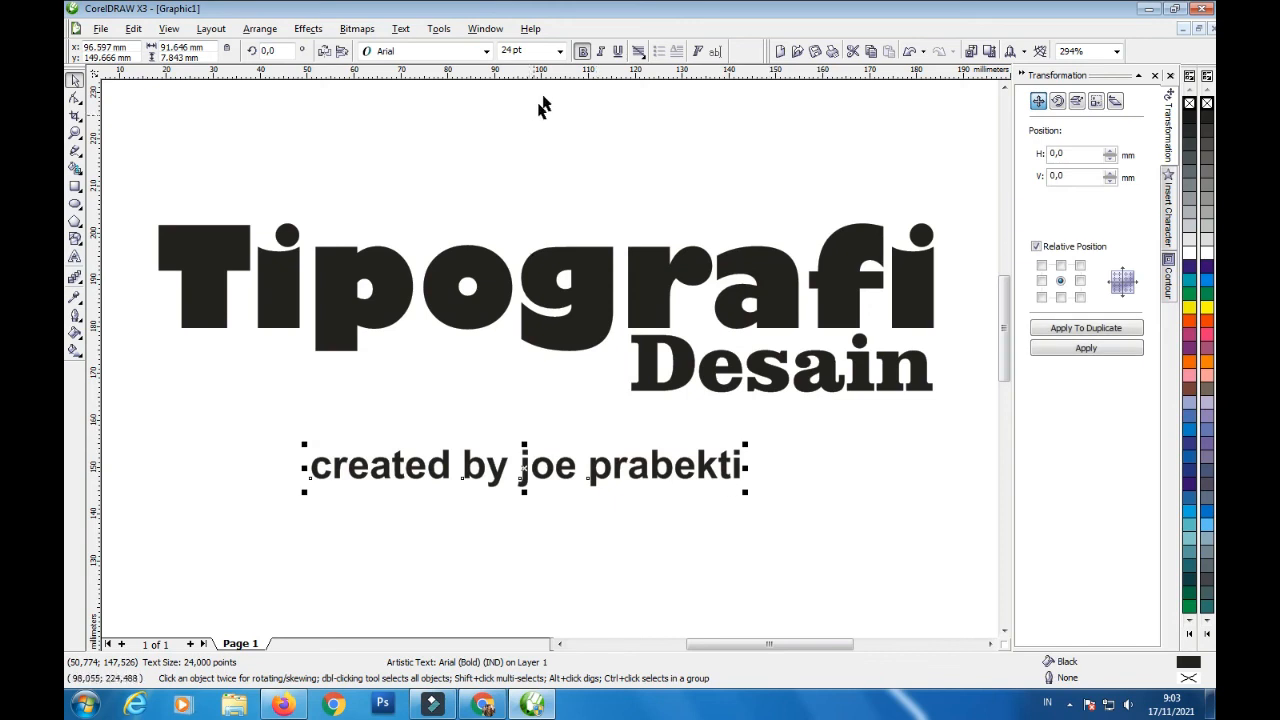
Step: Shrink the credit line to about 11.7 pt and place it directly beneath "Desain", aligning their right edges
drag(742, 490, 900, 421)
click(894, 506)
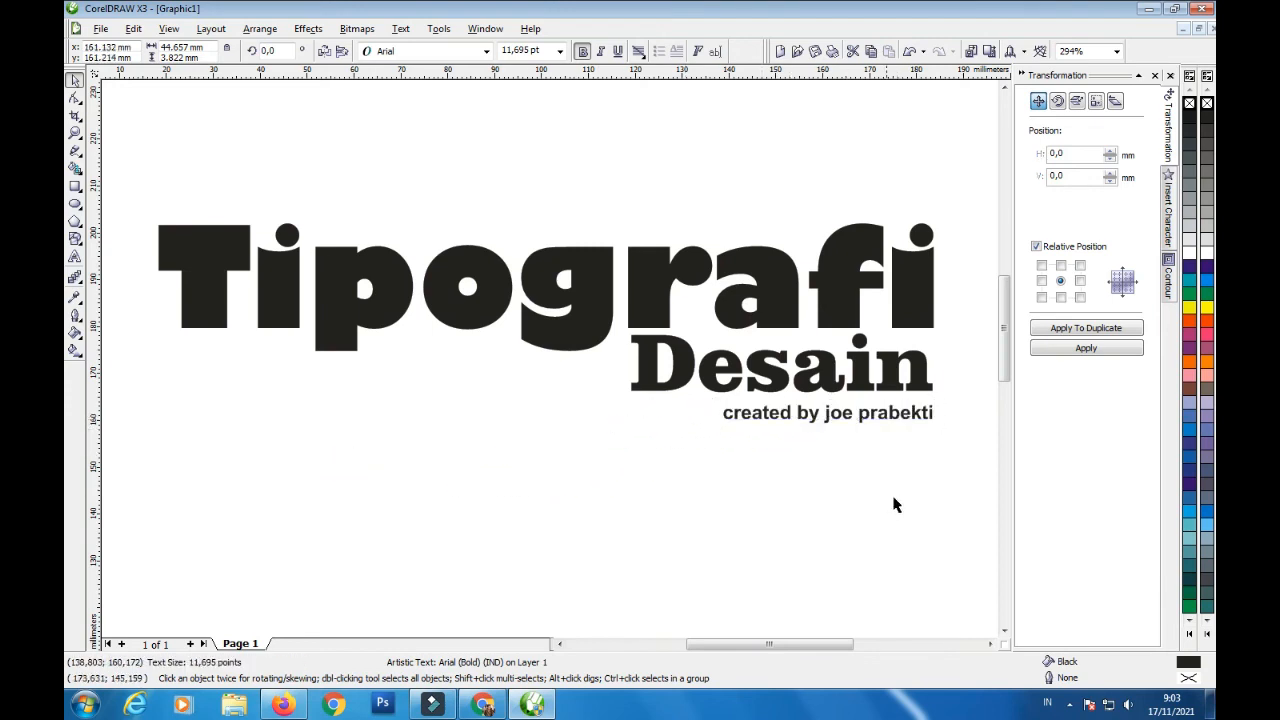
Step: Select all three texts and move them together slightly to the right on the page
click(75, 132)
right_click(371, 229)
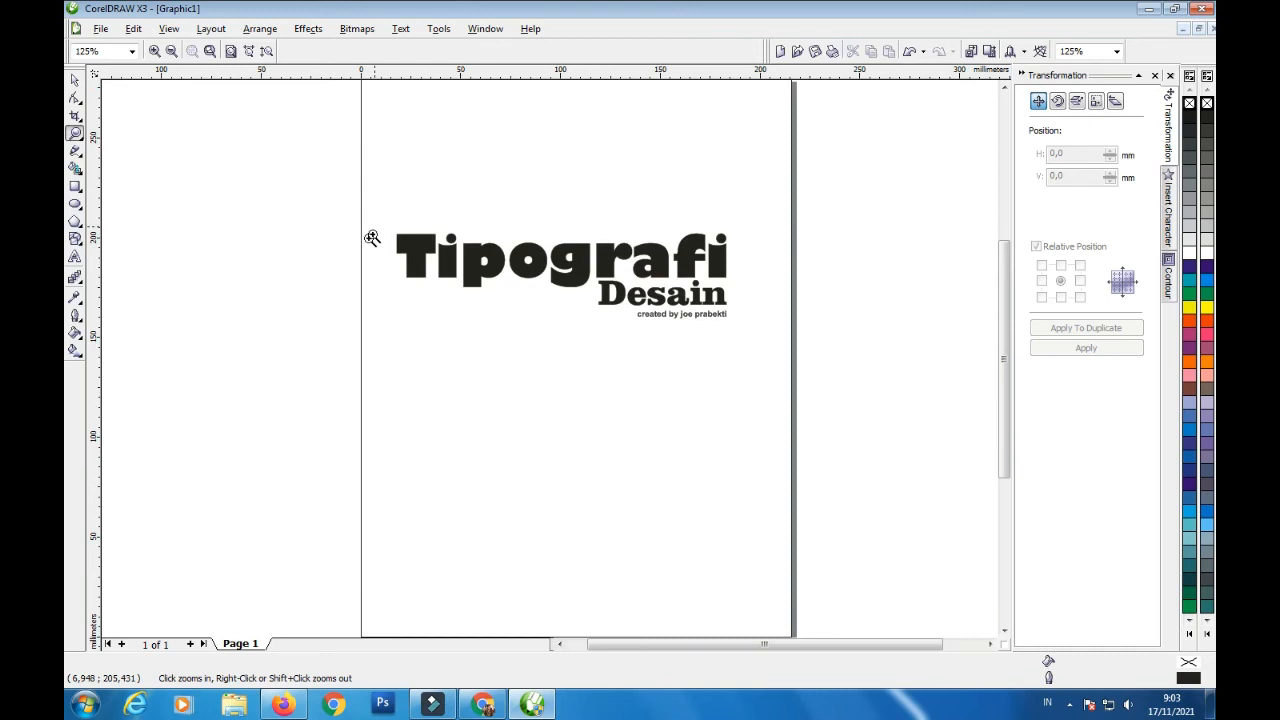
key(space)
drag(371, 209, 766, 354)
drag(730, 265, 740, 265)
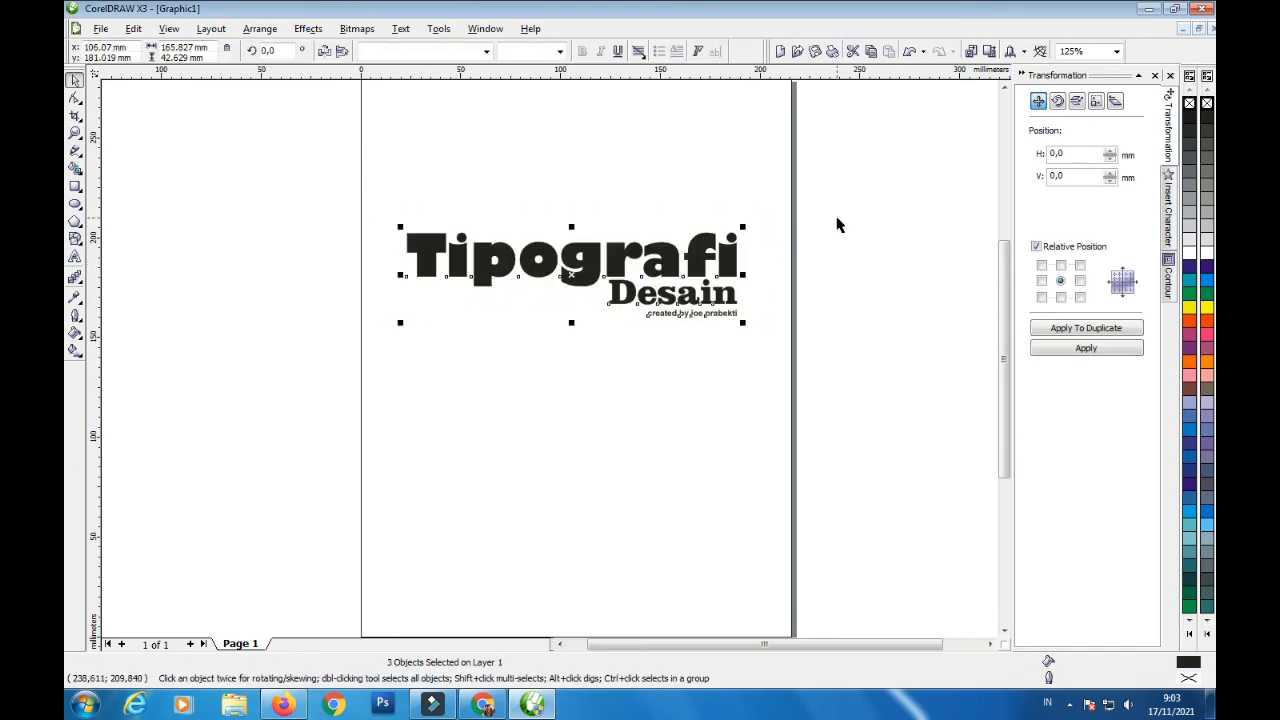
click(837, 223)
Step: Apply a custom linear fountain fill from pinkish red to light salmon to "Tipografi", angled at about -86.3 degrees
click(75, 133)
drag(380, 209, 772, 354)
key(space)
click(782, 282)
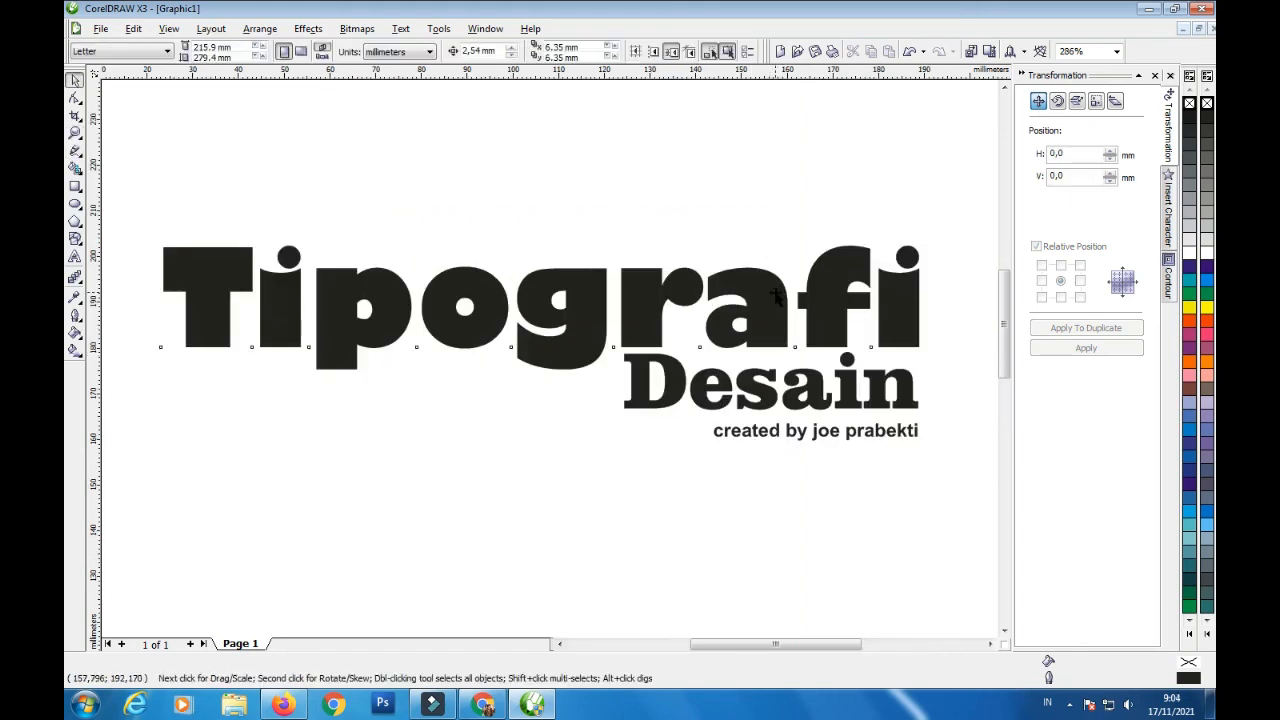
click(76, 335)
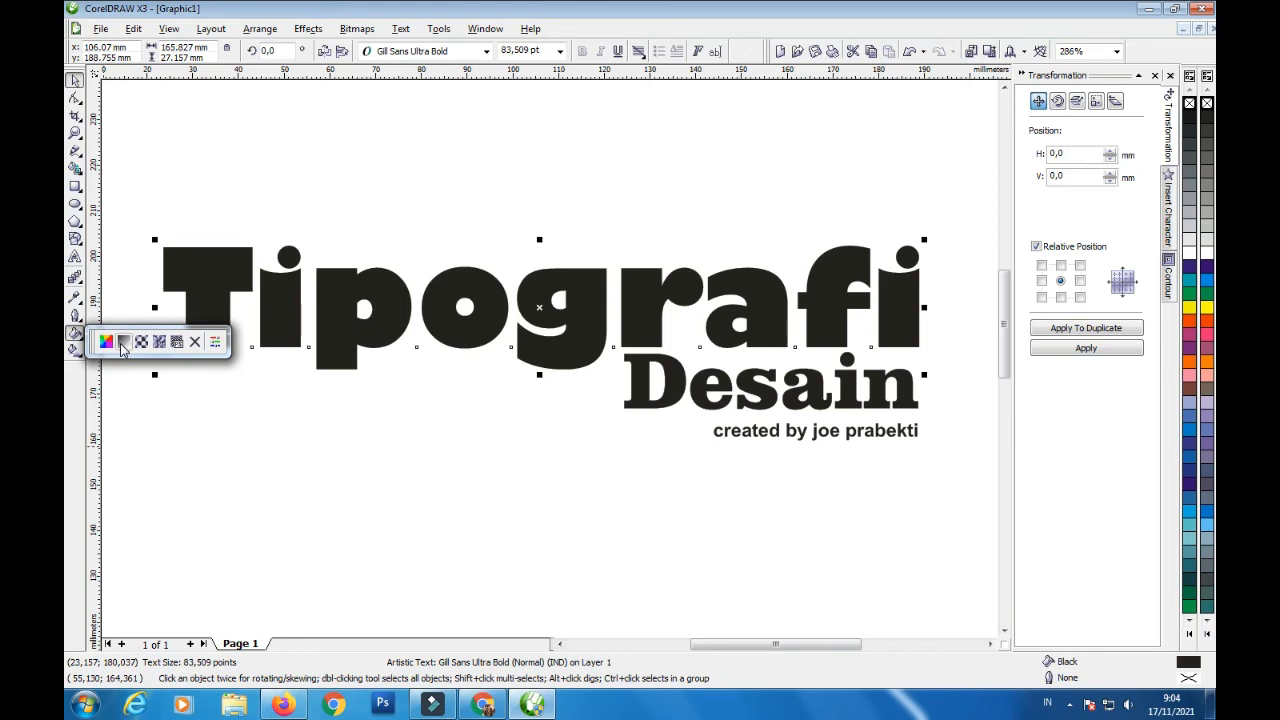
click(122, 342)
click(572, 336)
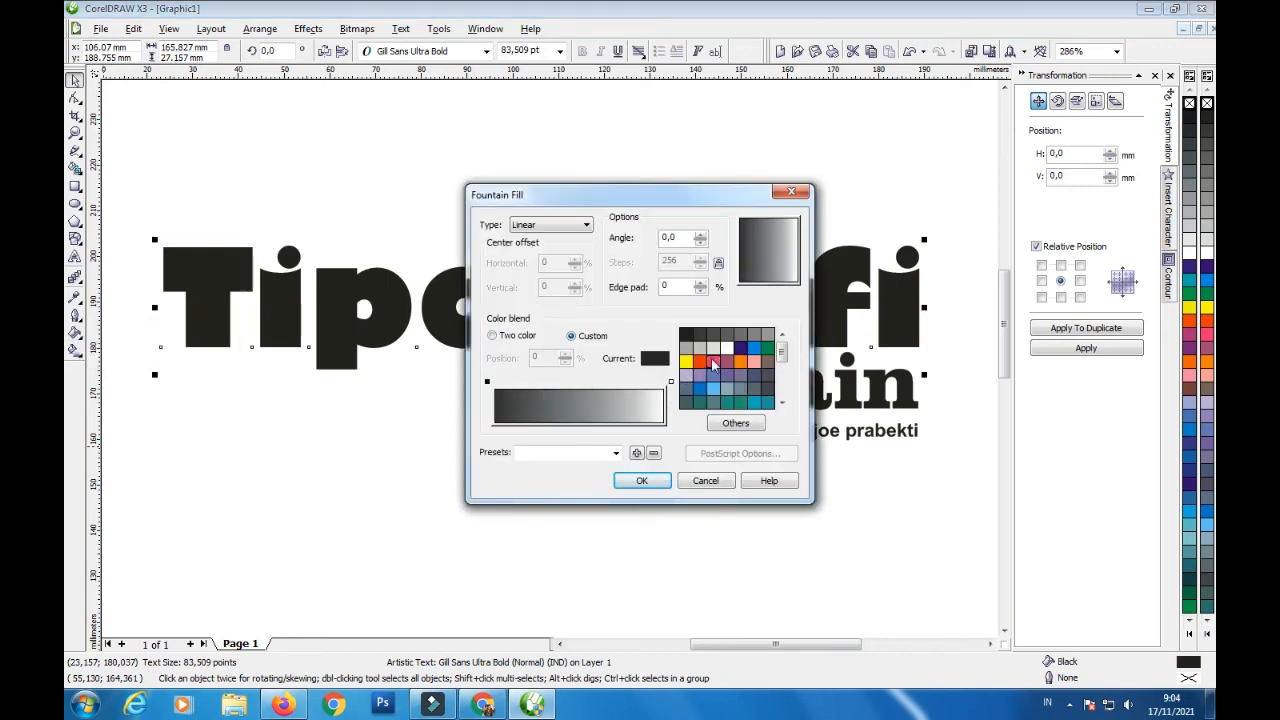
click(713, 362)
click(670, 382)
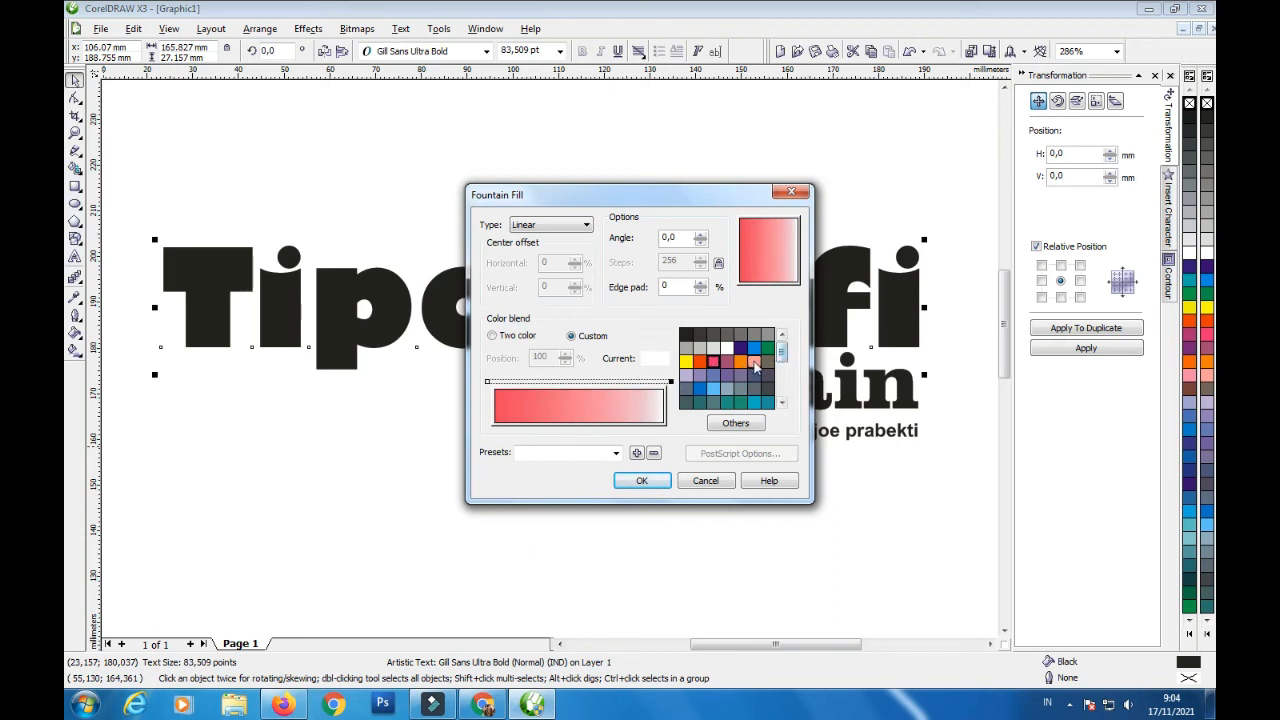
click(754, 363)
drag(784, 230, 770, 273)
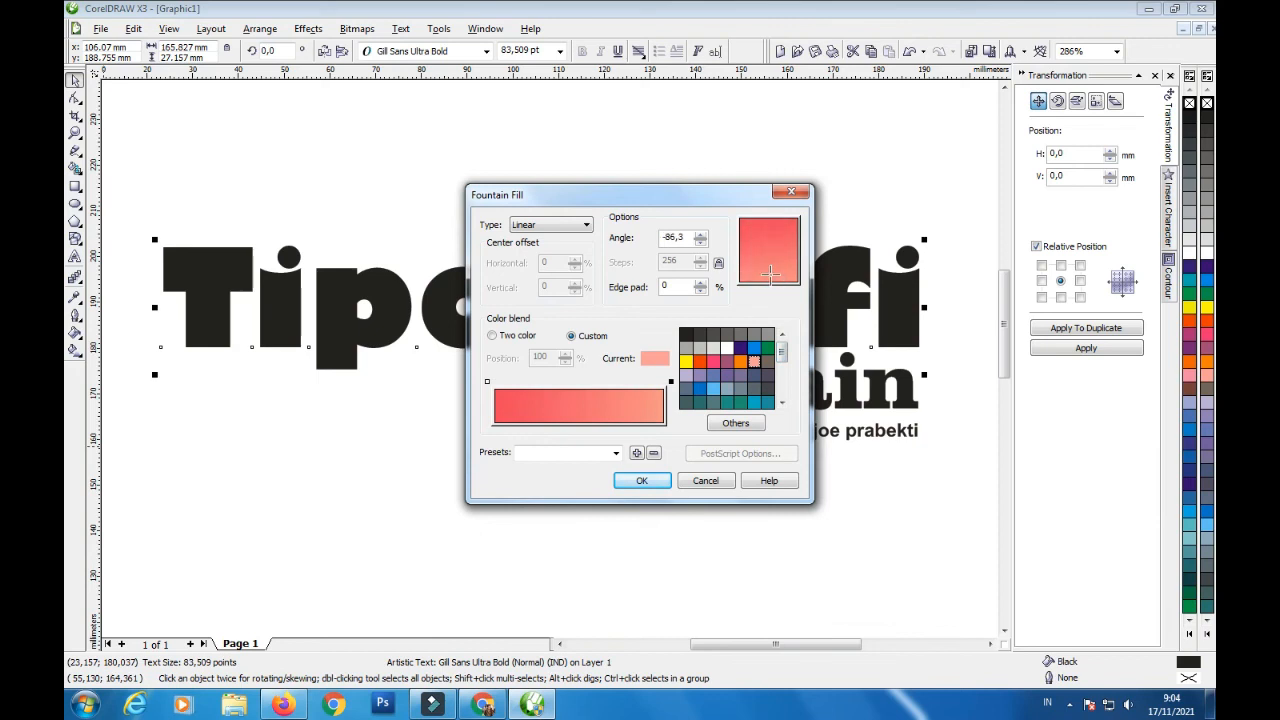
click(634, 481)
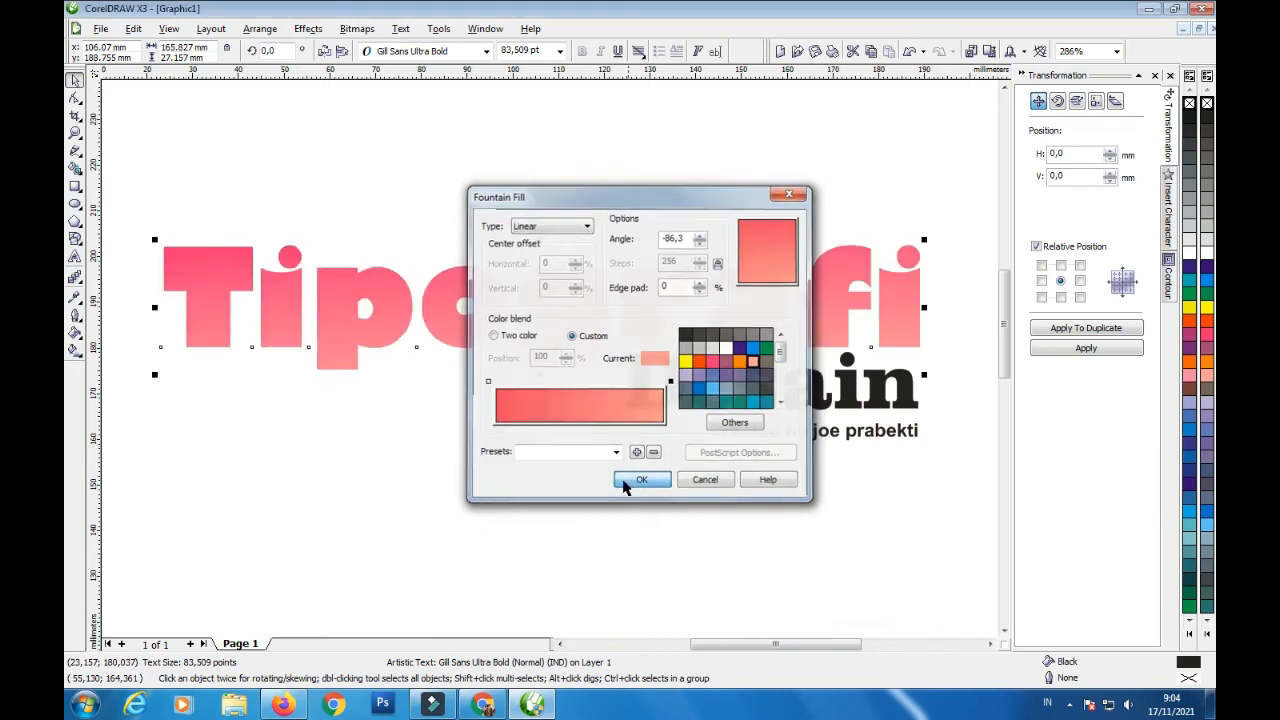
Step: Try a red fill on the "Desain" text and settle on Blue
click(752, 393)
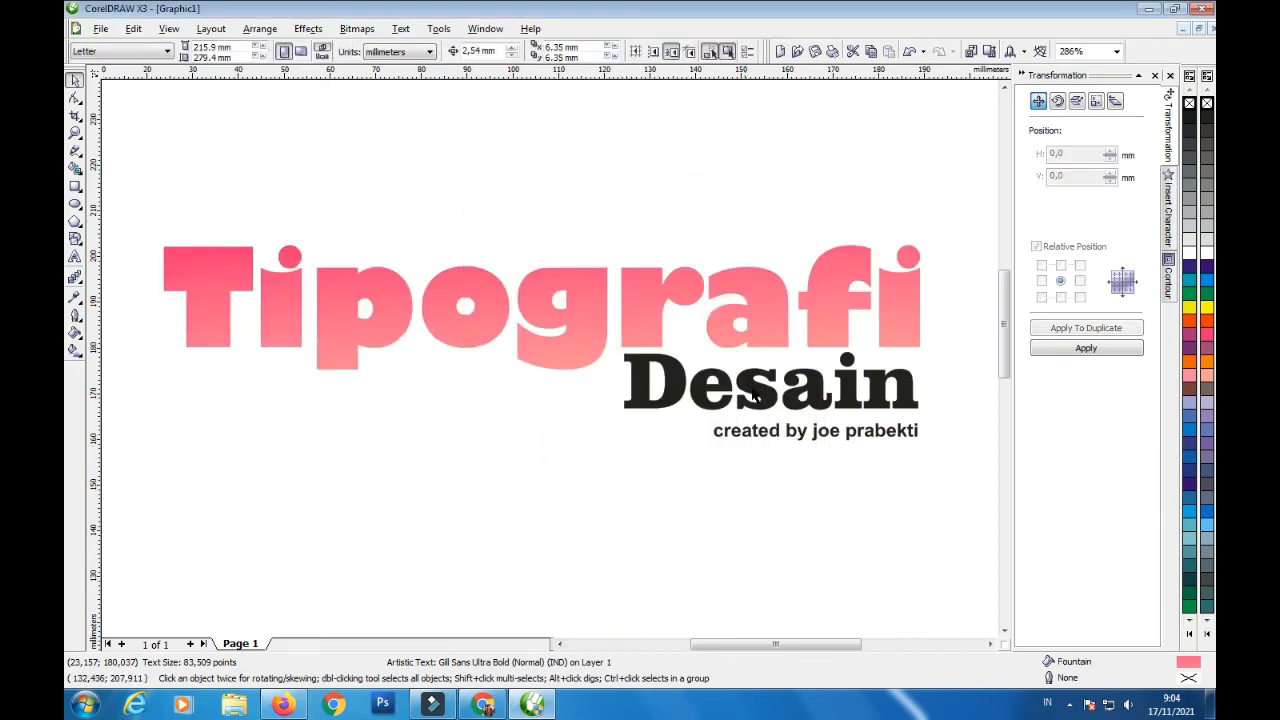
click(1207, 322)
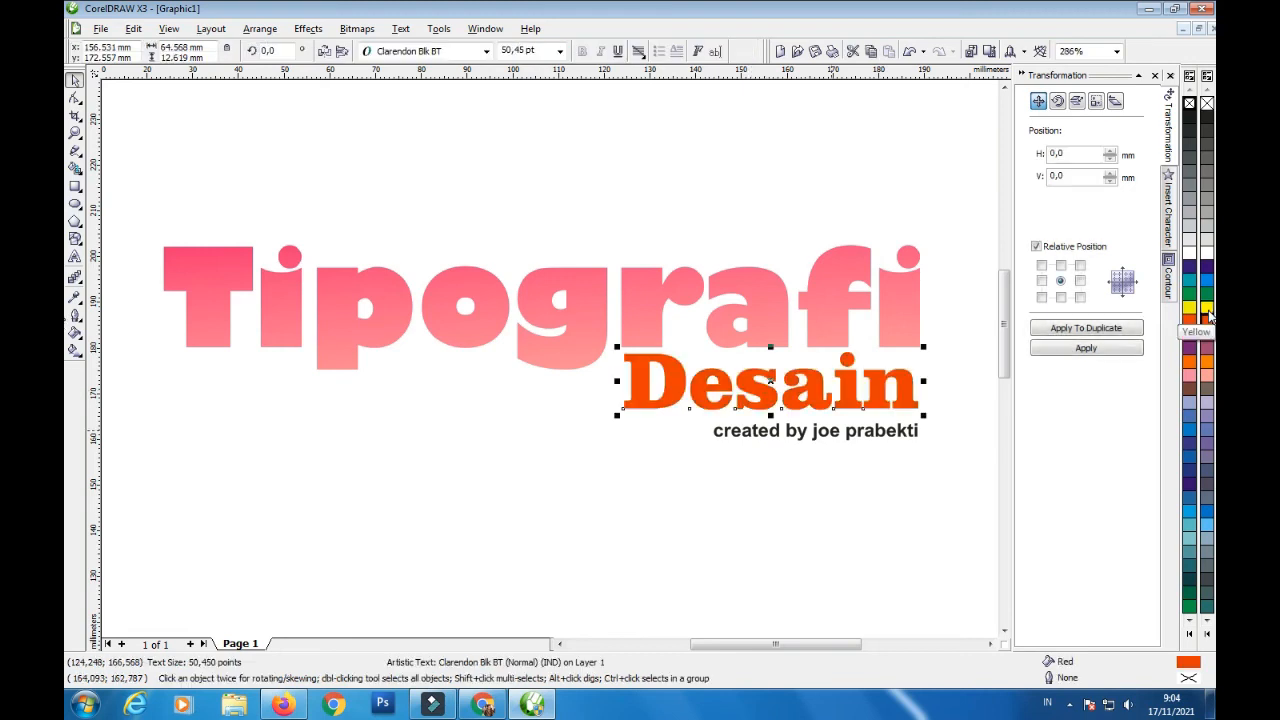
click(1206, 268)
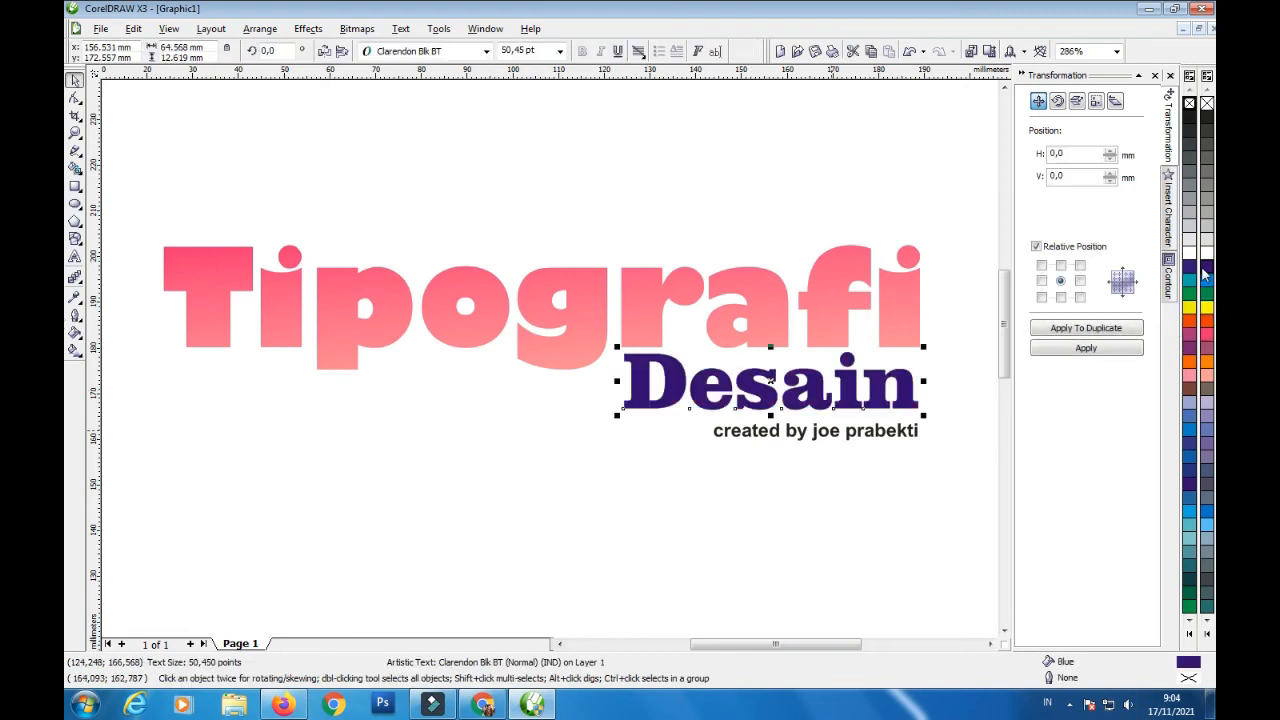
Step: Group the "Tipografi" and "Desain" texts, leaving out the credit line
click(459, 201)
drag(140, 223, 865, 429)
key(ctrl+g)
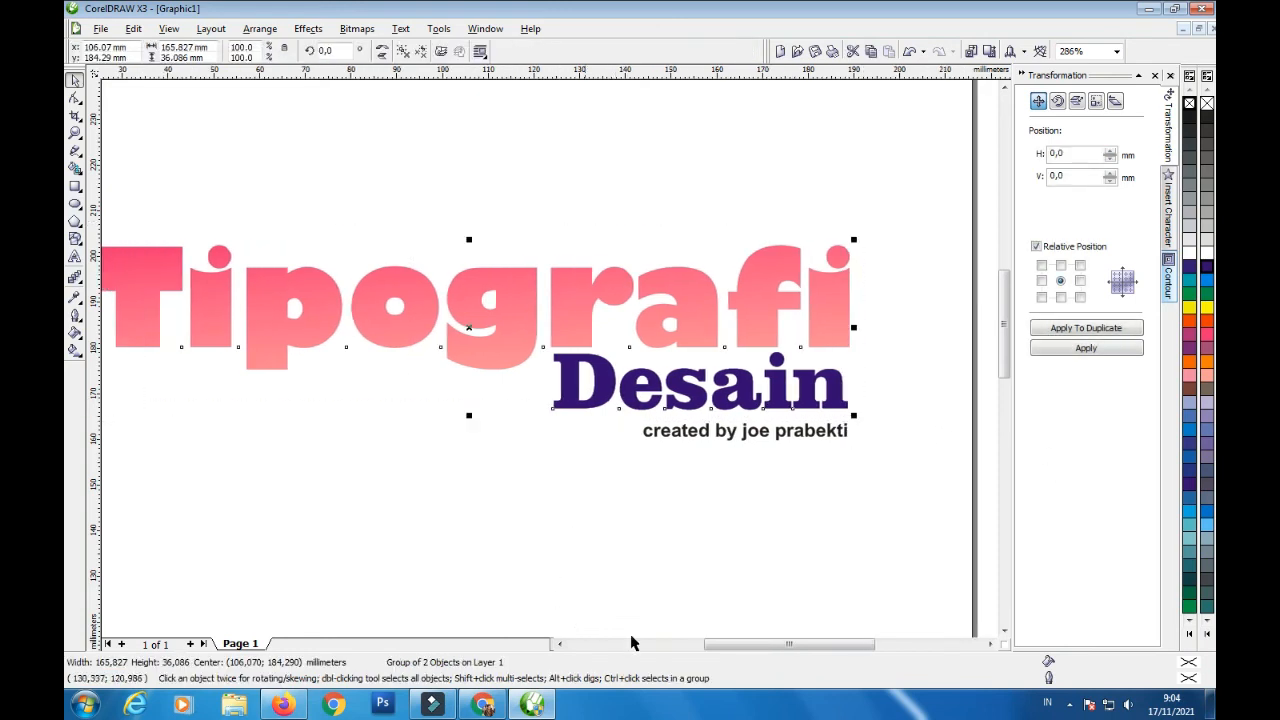
Step: Extrude the grouped texts with the Interactive Extrude tool, setting the vanishing point above and to the right of their centre
drag(750, 645, 731, 645)
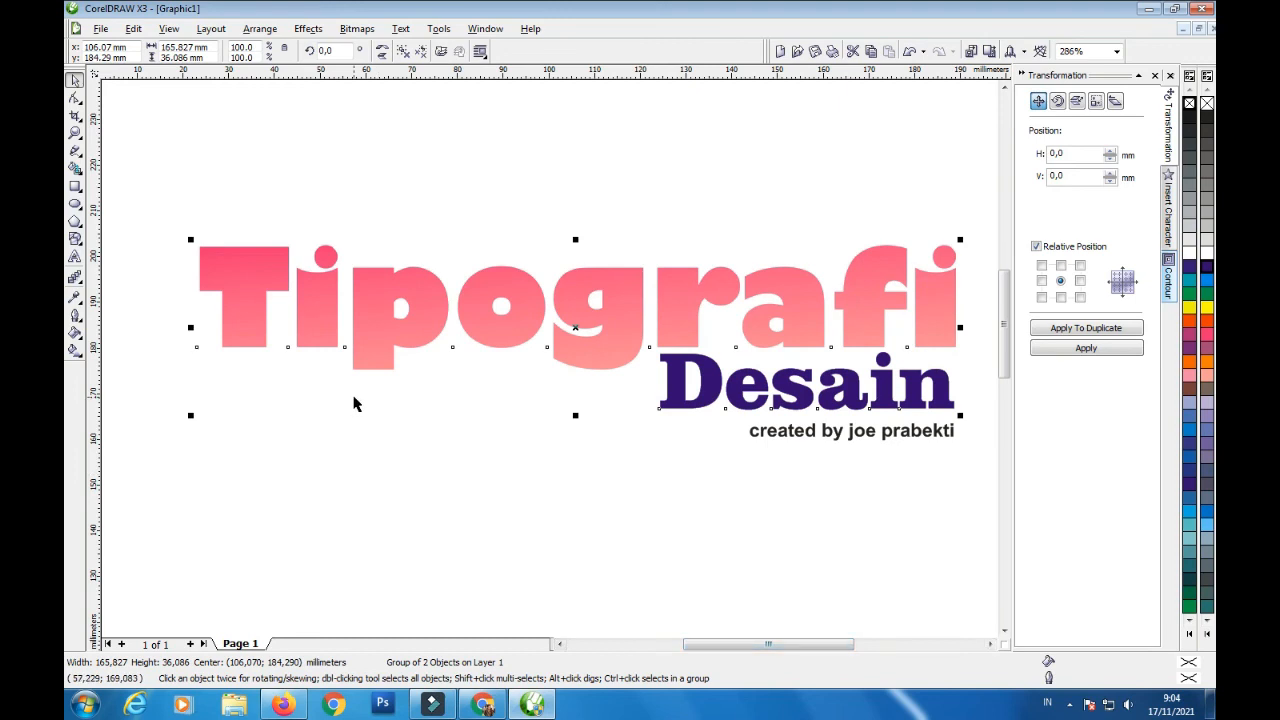
click(75, 277)
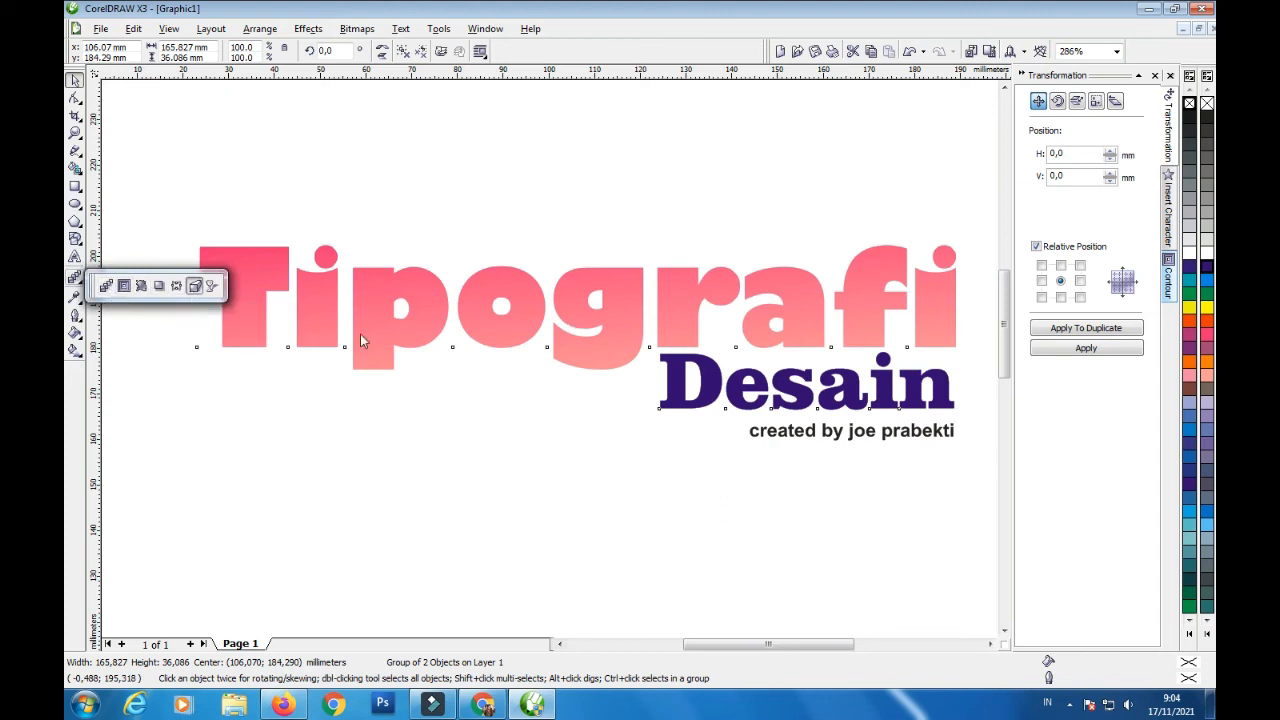
click(194, 285)
drag(640, 294, 746, 200)
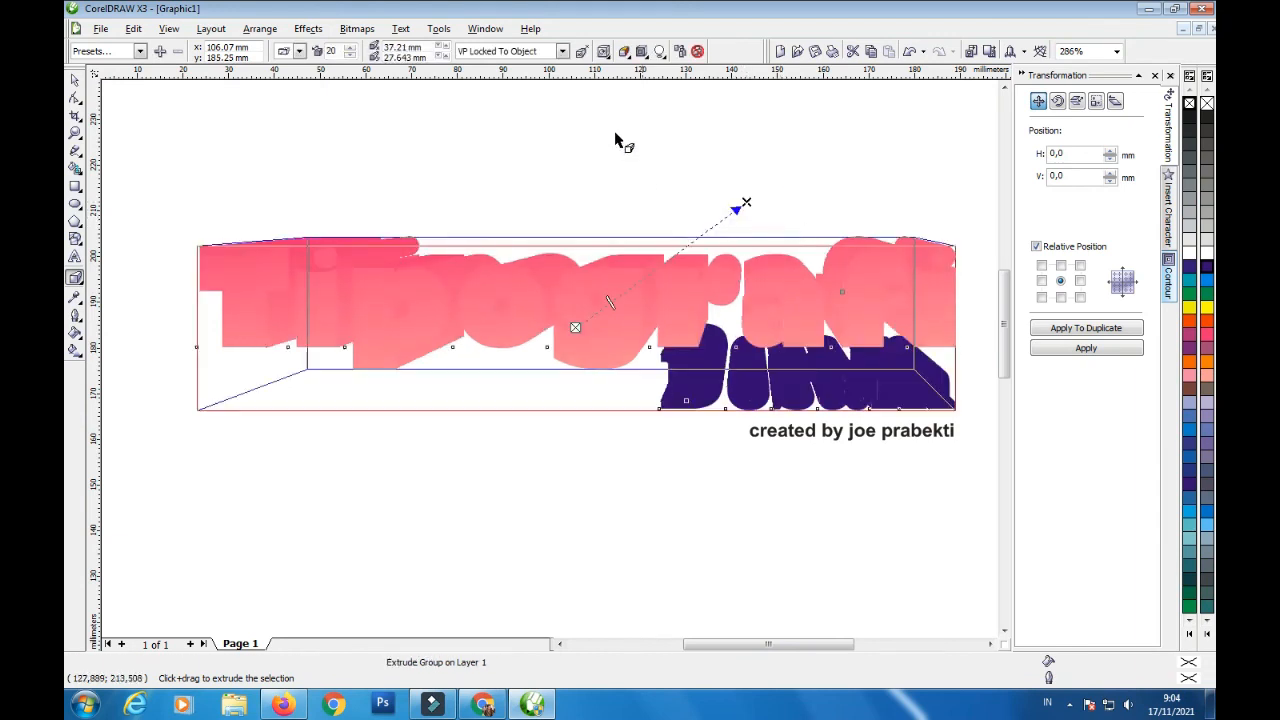
Step: Switch the extrusion to colour shading and set its starting colour to pale lavender
click(624, 53)
click(680, 102)
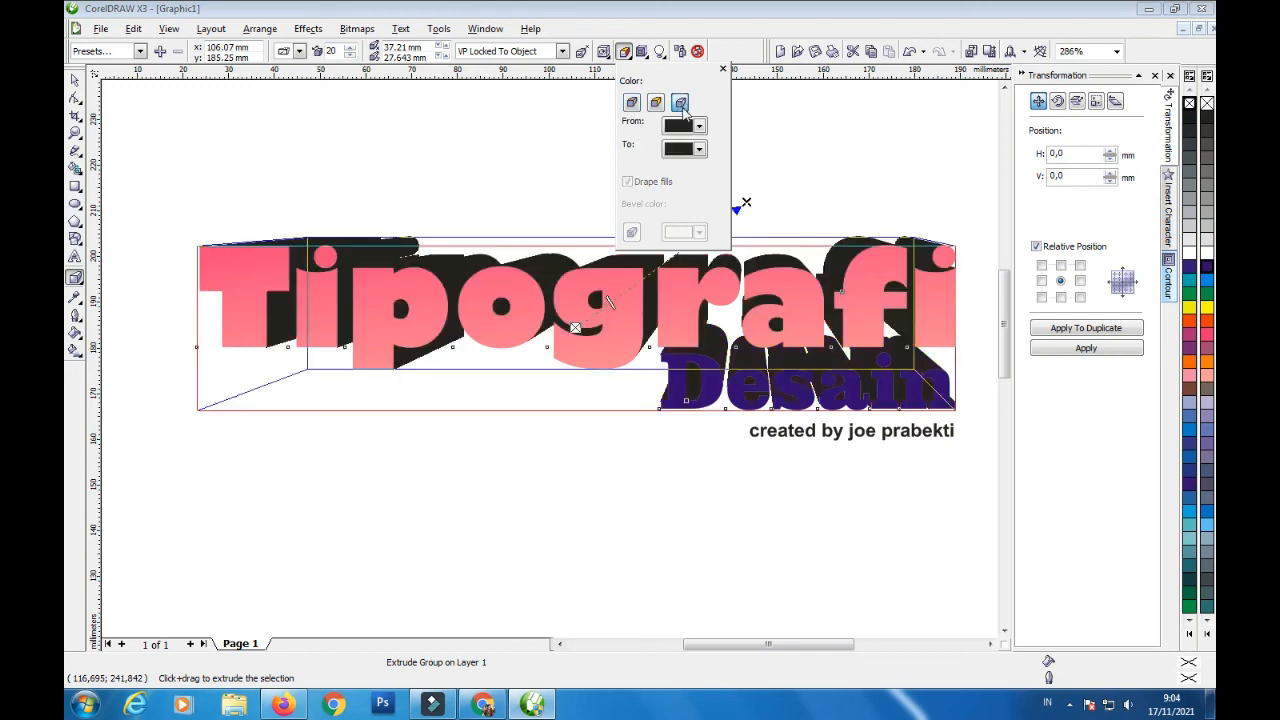
click(700, 127)
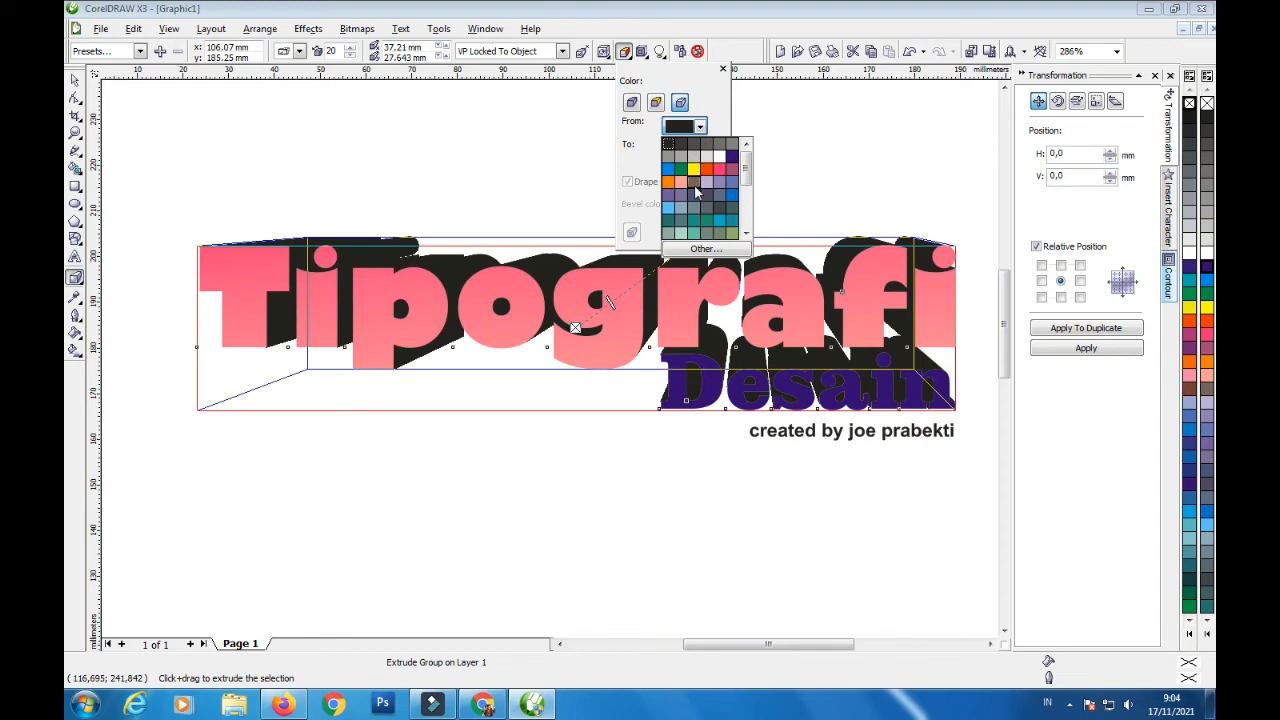
click(707, 184)
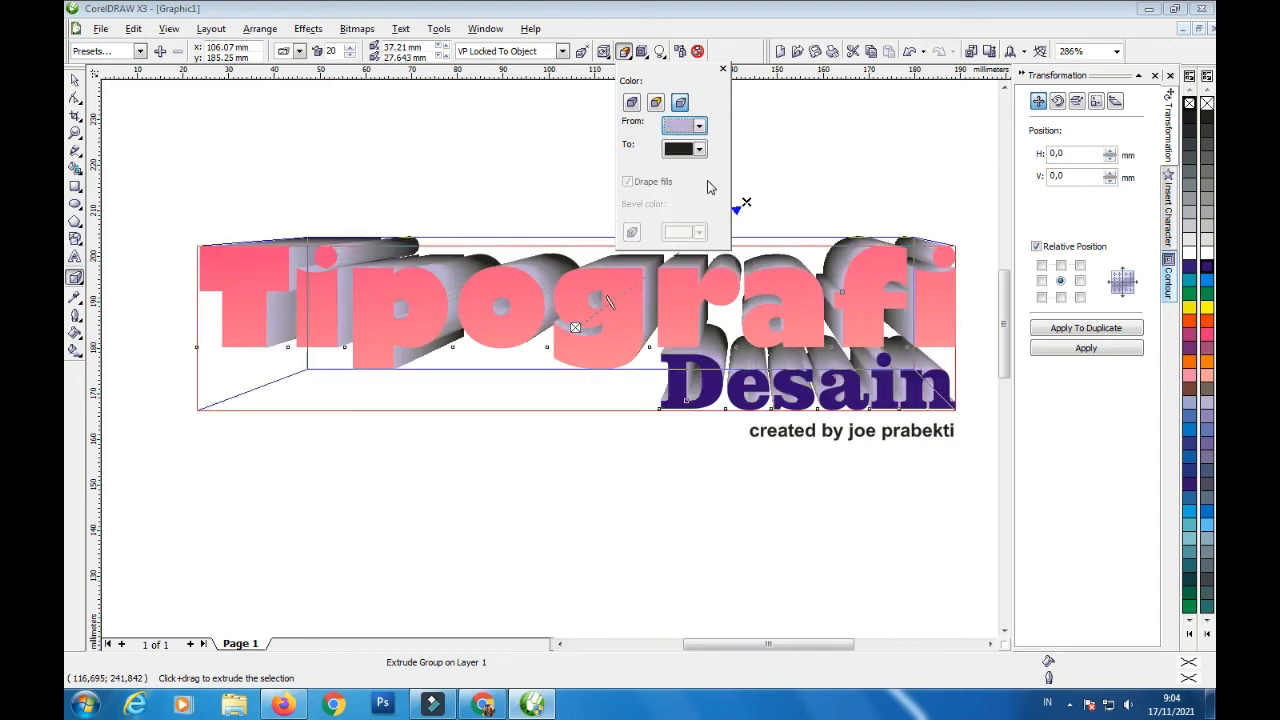
Step: Try red as the extrusion shading's end colour and settle on dark blue-grey
click(700, 150)
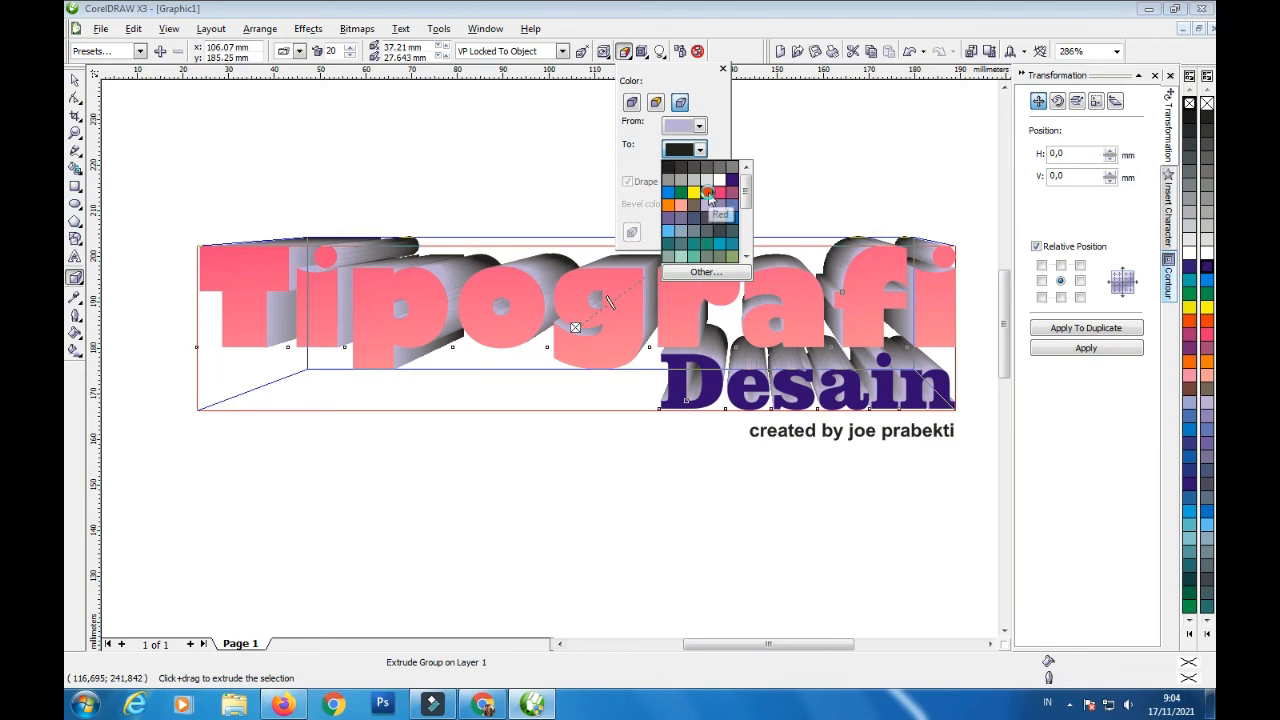
click(708, 193)
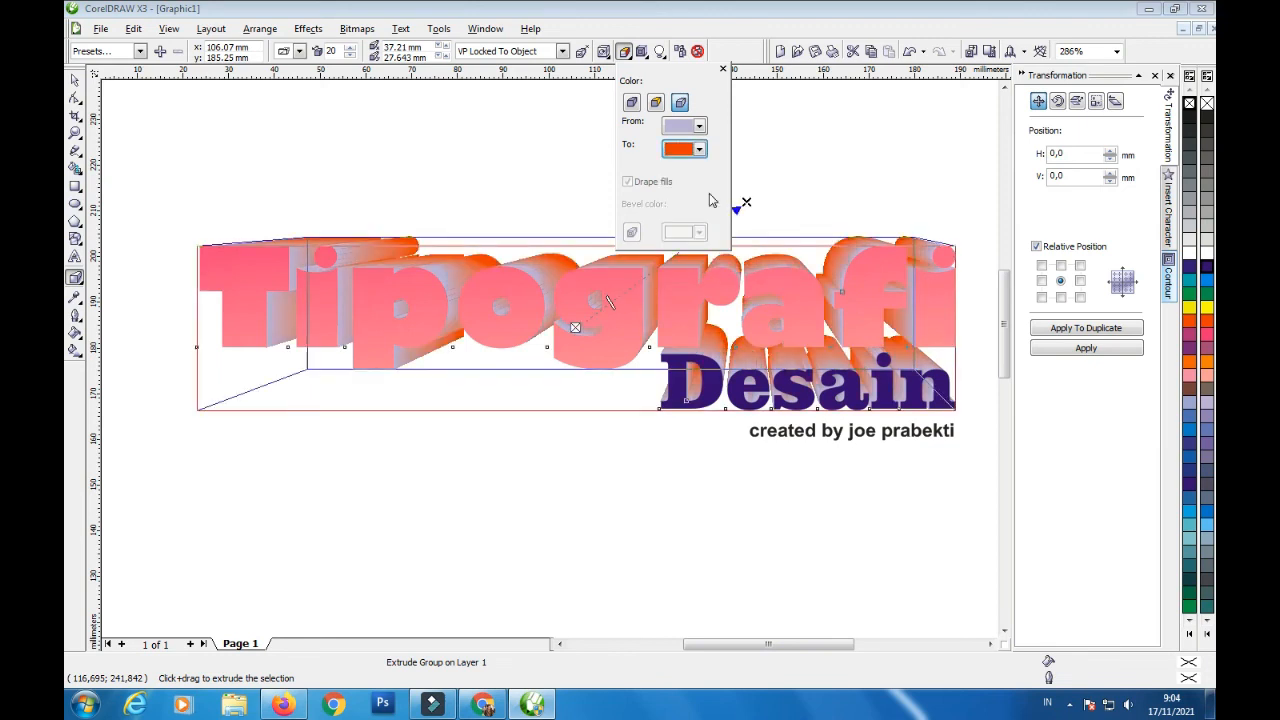
click(700, 150)
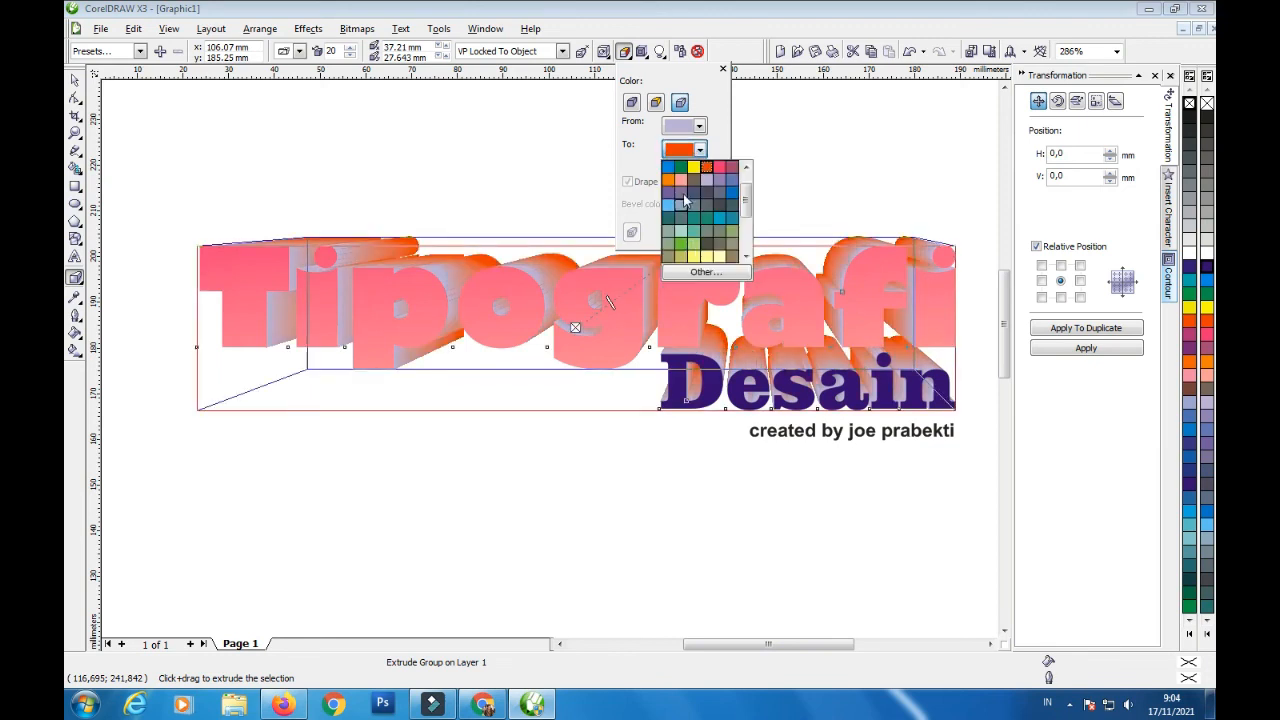
click(703, 194)
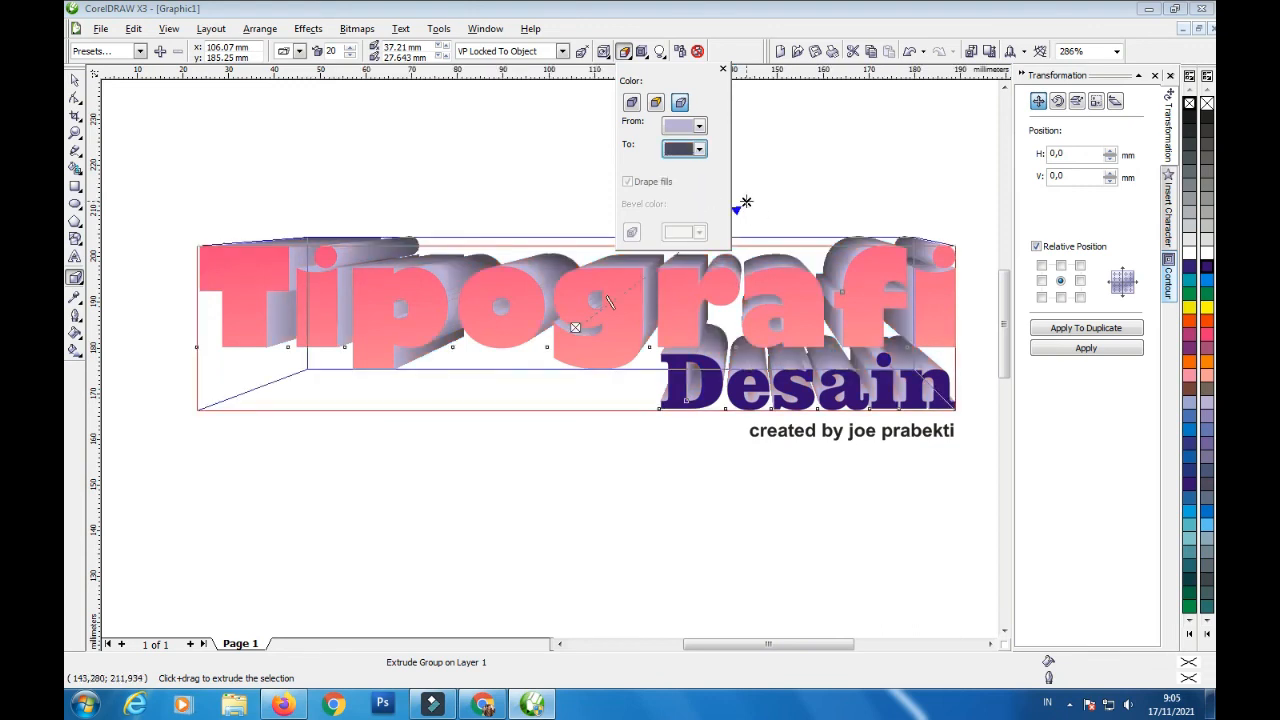
Step: Move the extrusion's vanishing point to about 44.2 mm by 21.3 mm and adjust its depth to about 21
click(754, 218)
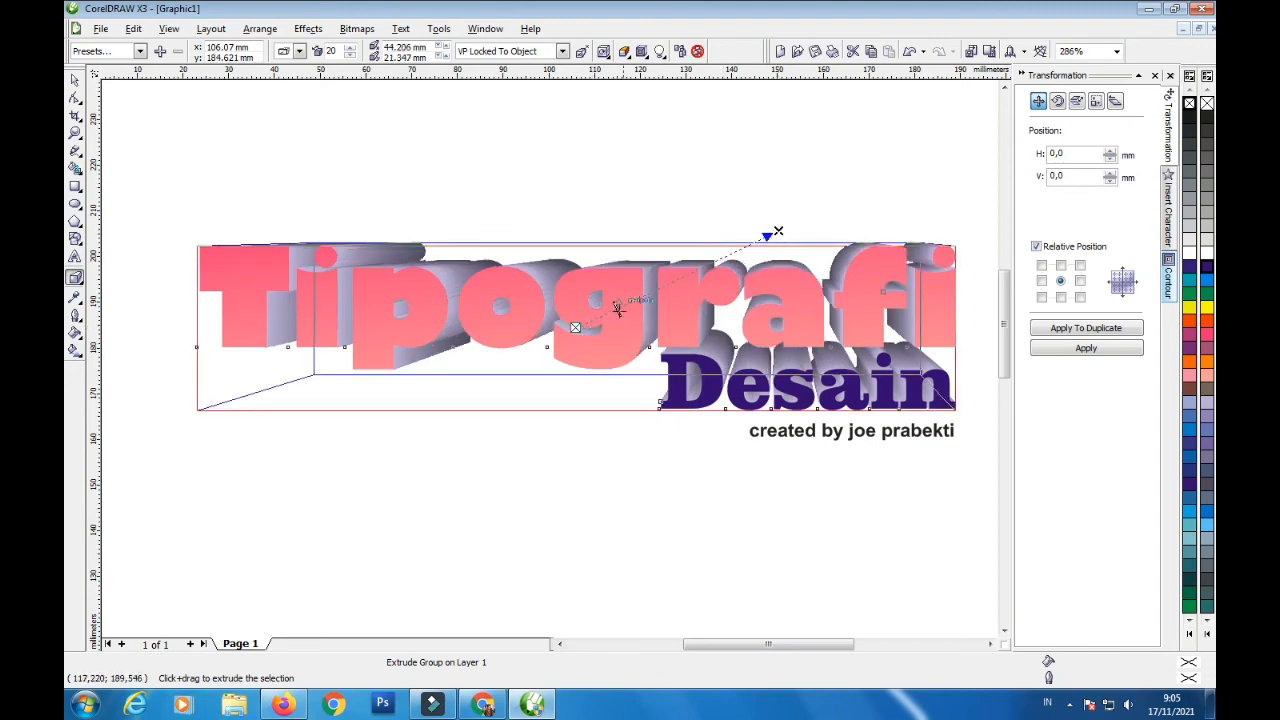
click(661, 293)
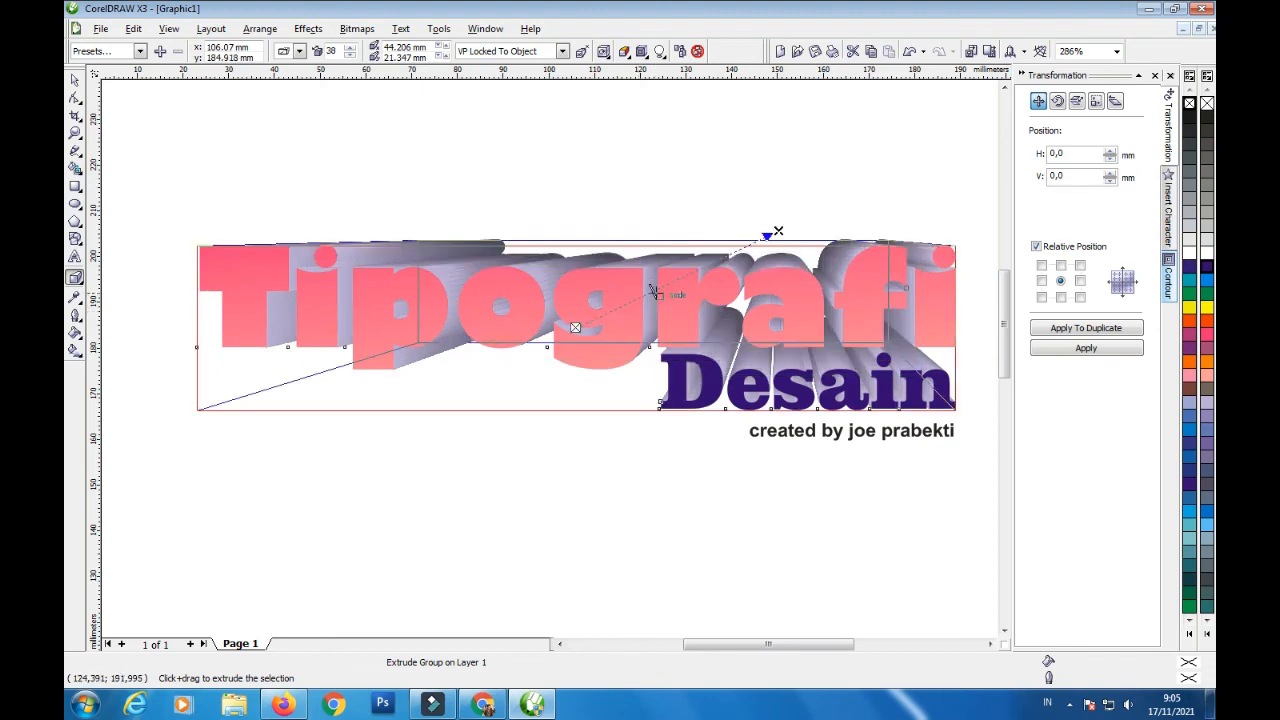
click(652, 291)
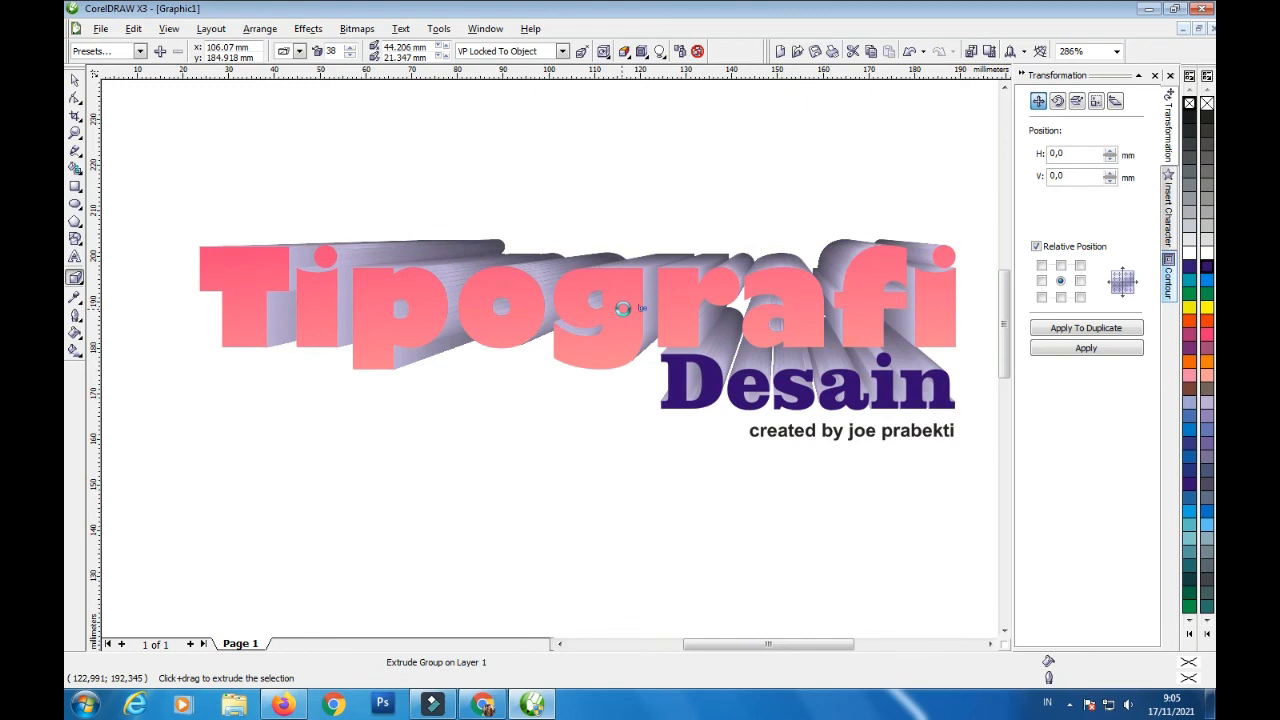
click(614, 232)
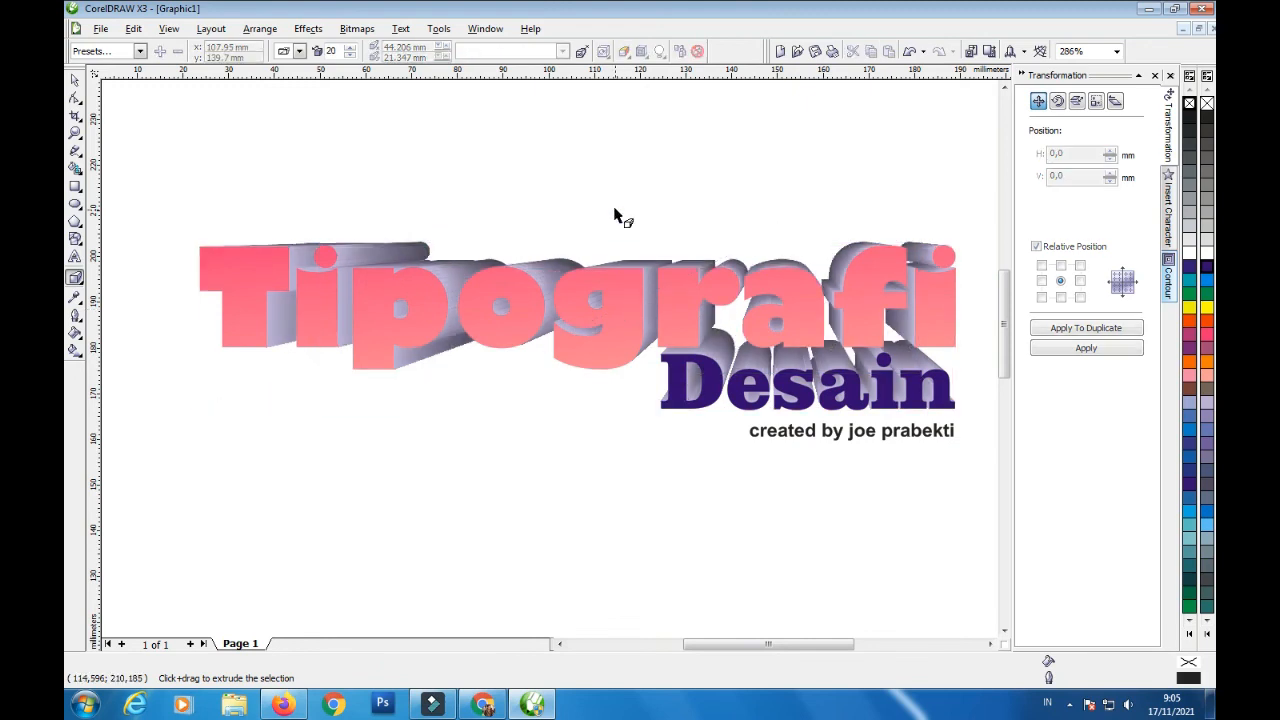
Step: Try a red fill on the credit line and settle on light blue
click(75, 133)
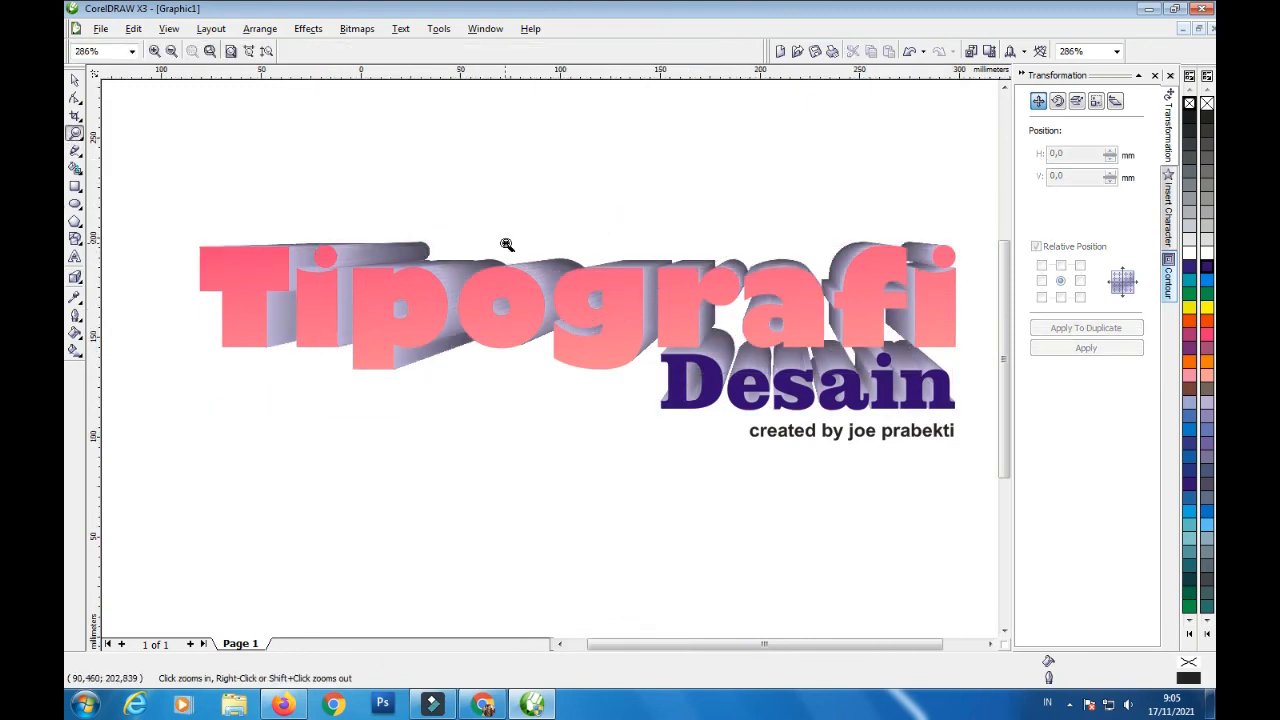
right_click(508, 234)
drag(399, 224, 785, 350)
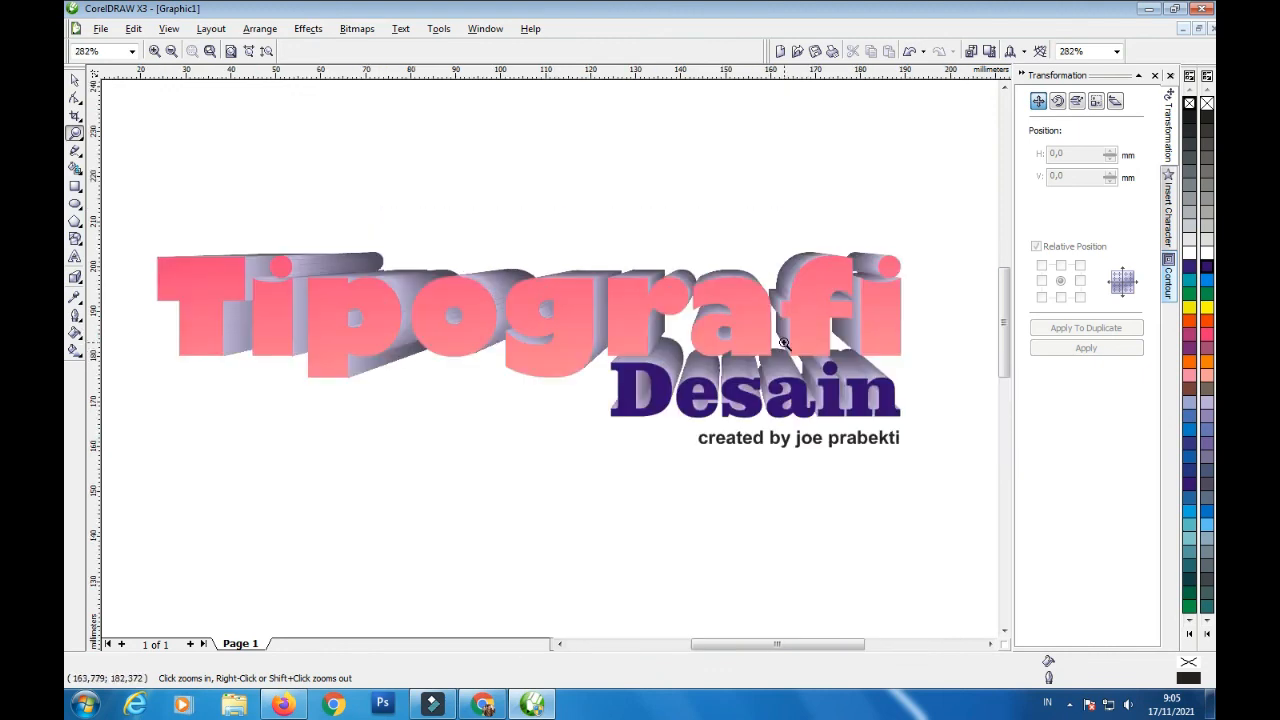
key(space)
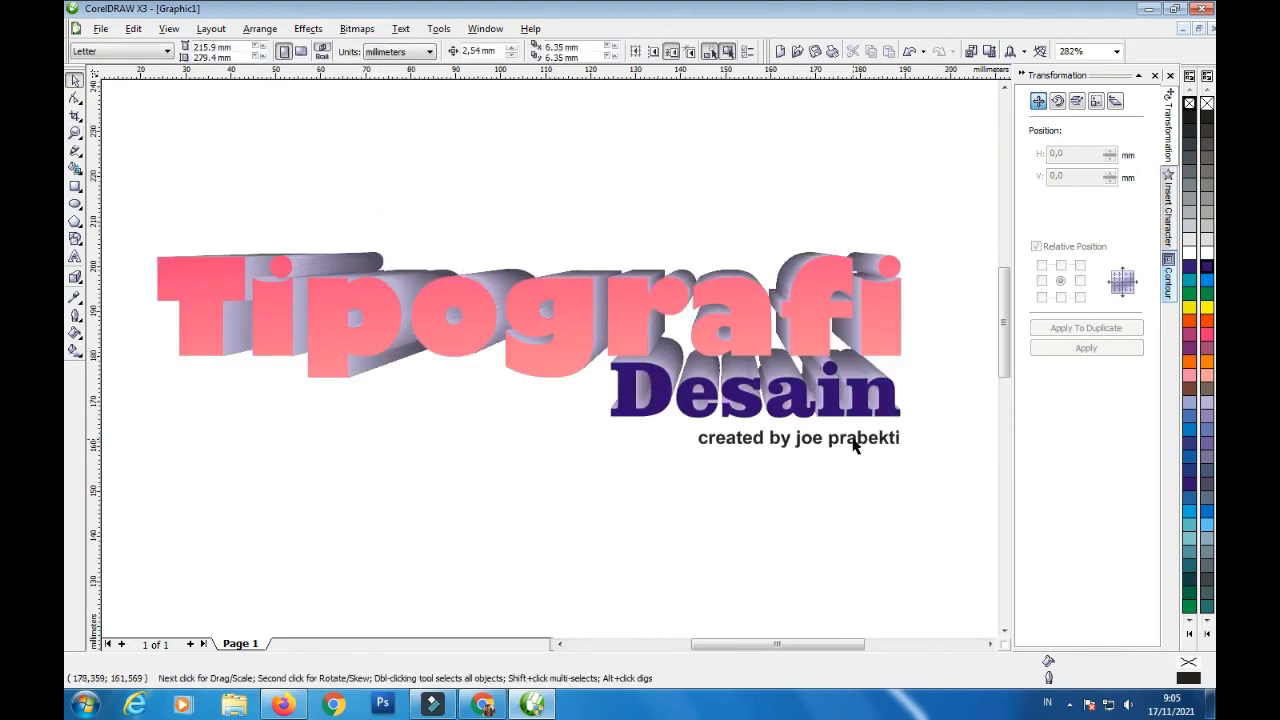
click(854, 444)
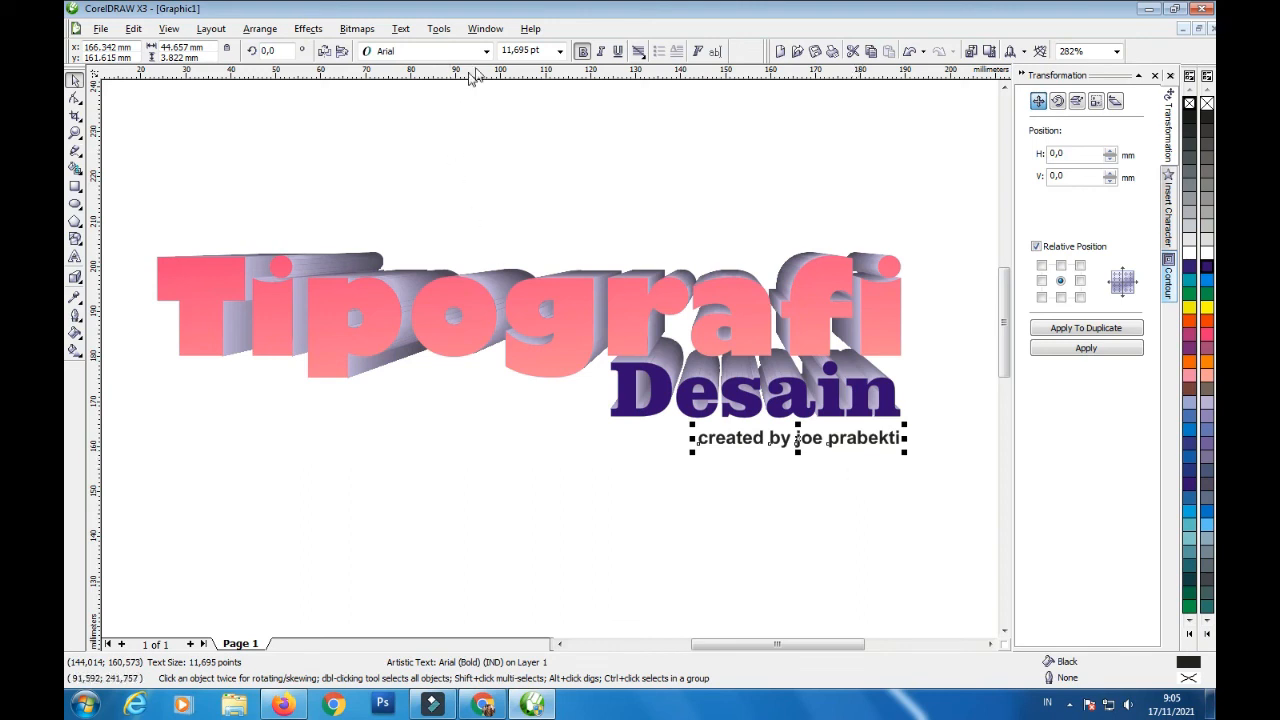
click(1205, 324)
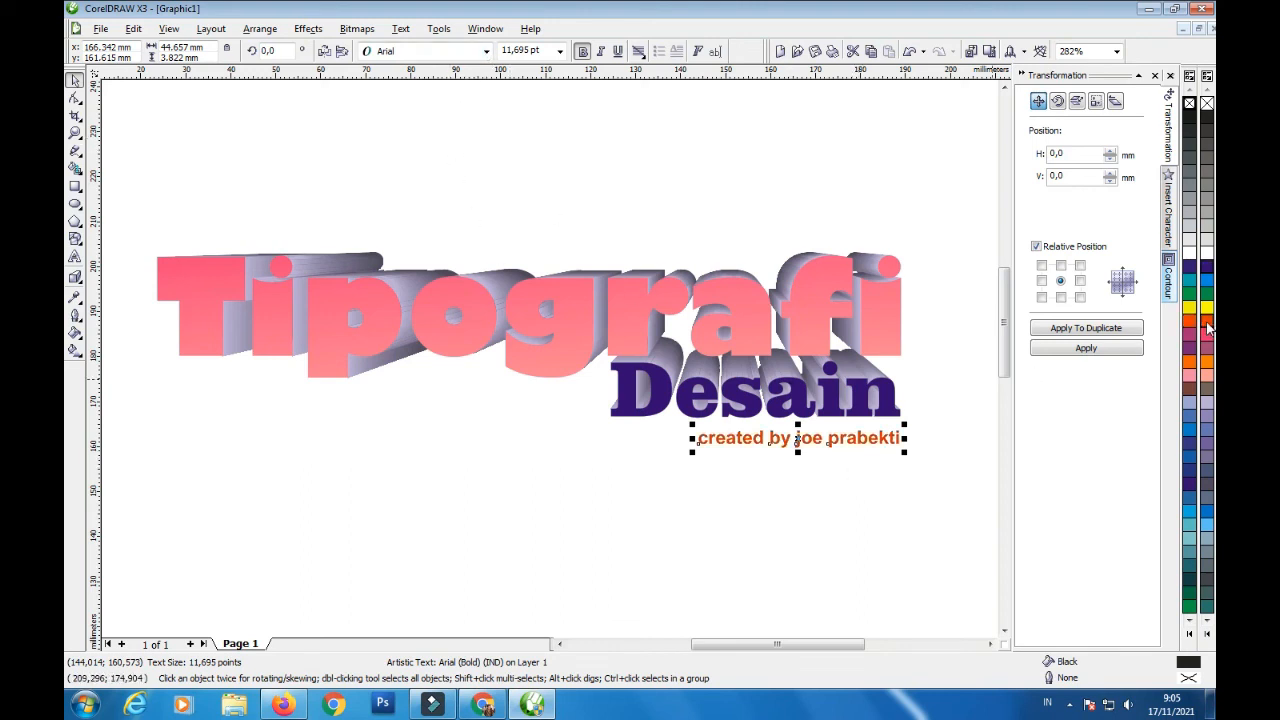
click(1207, 527)
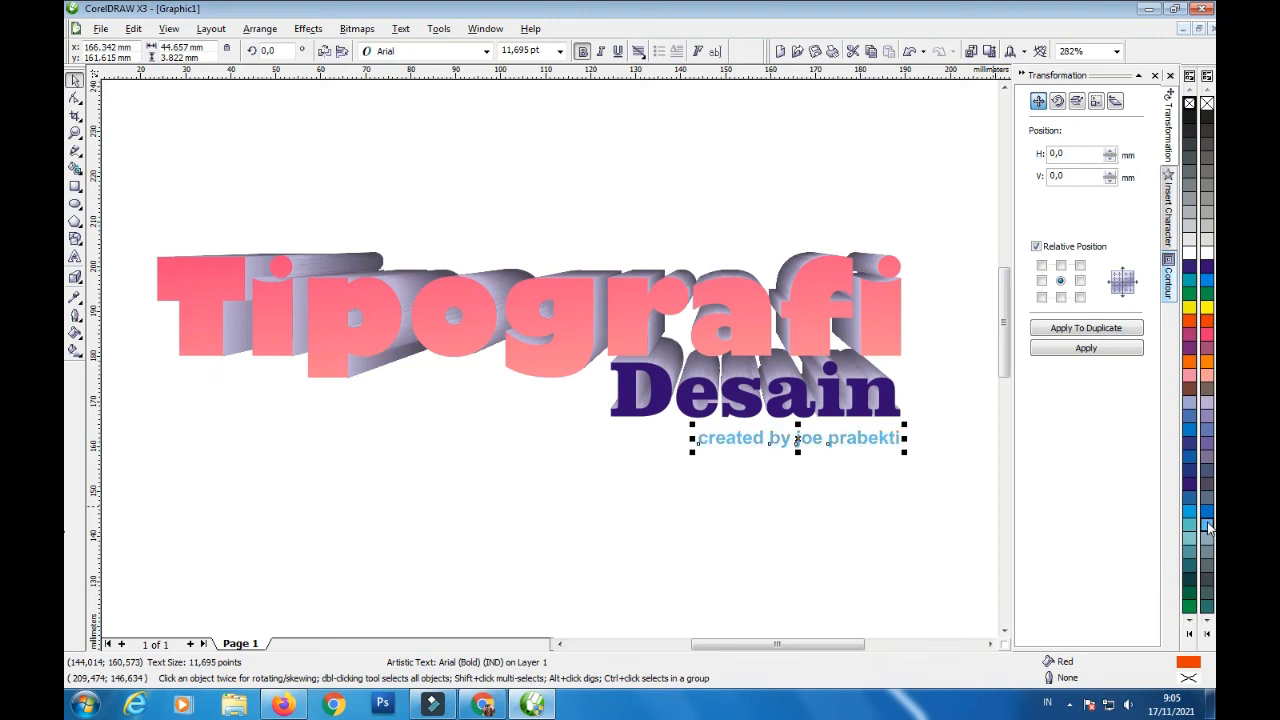
click(783, 189)
Step: Break the extrude group apart so the front texts and the extrusion shapes are separate objects
click(75, 132)
right_click(343, 217)
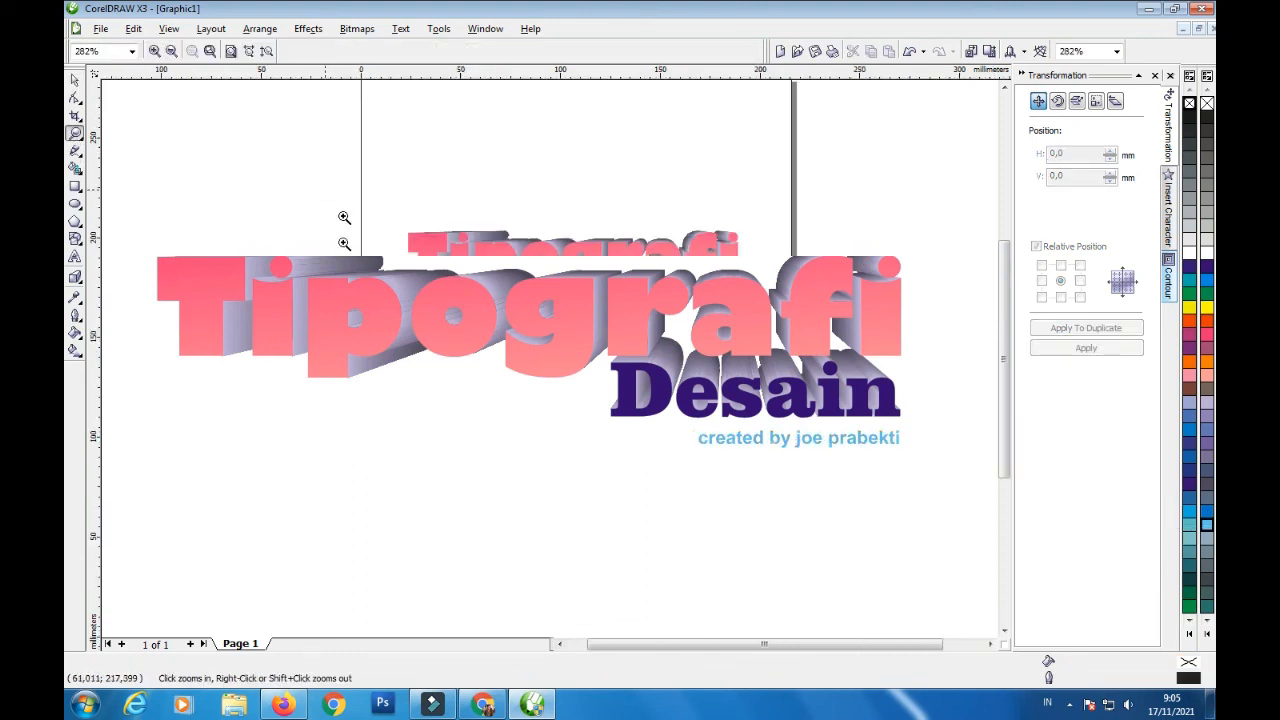
drag(349, 177, 828, 345)
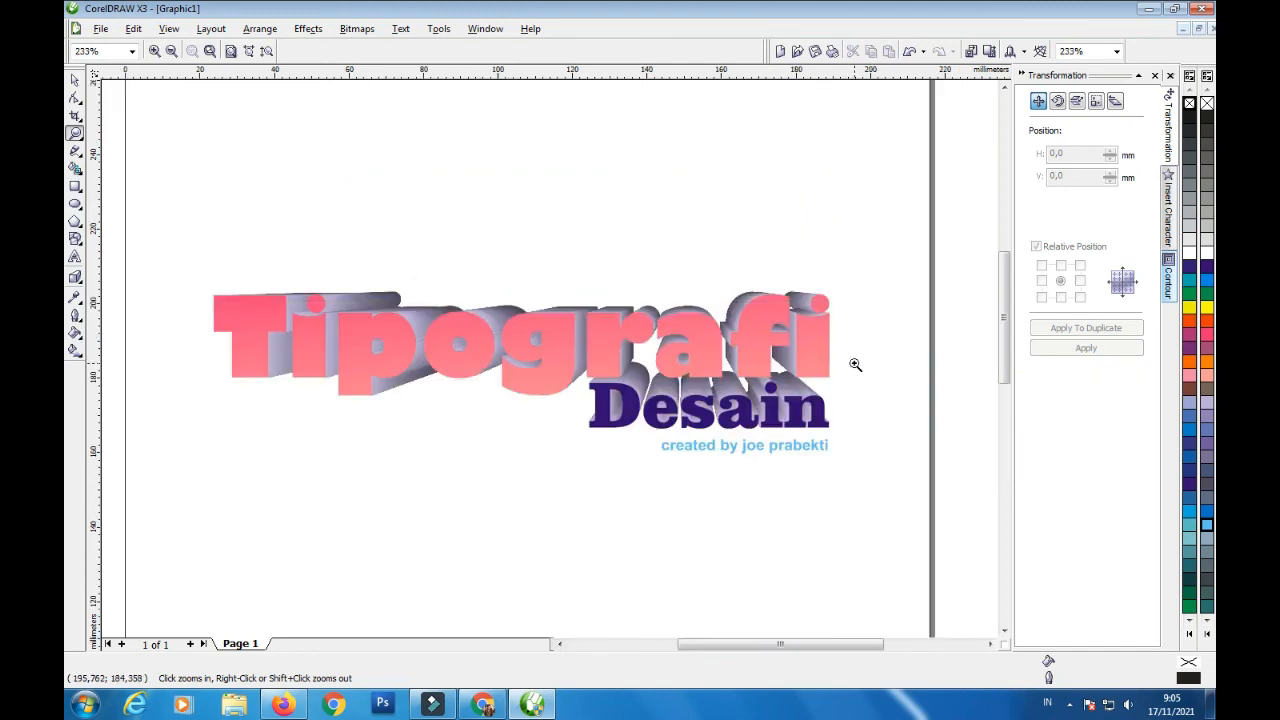
key(space)
click(824, 400)
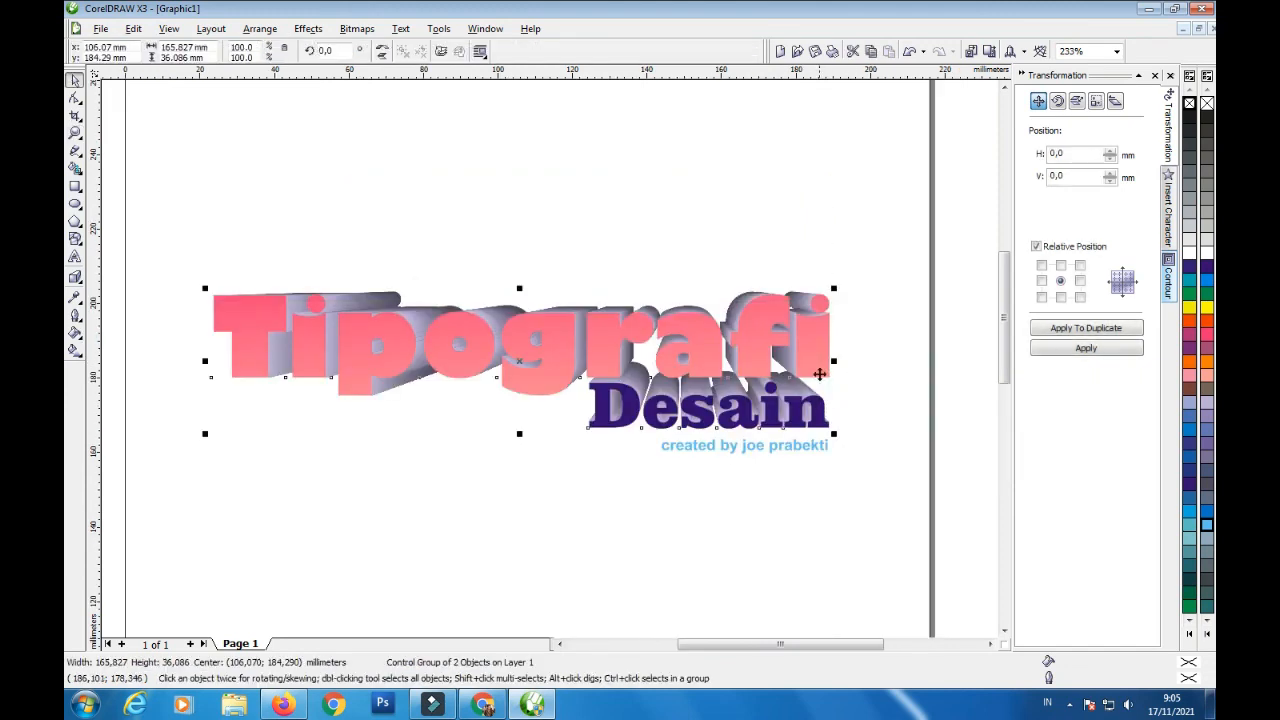
click(858, 340)
click(737, 303)
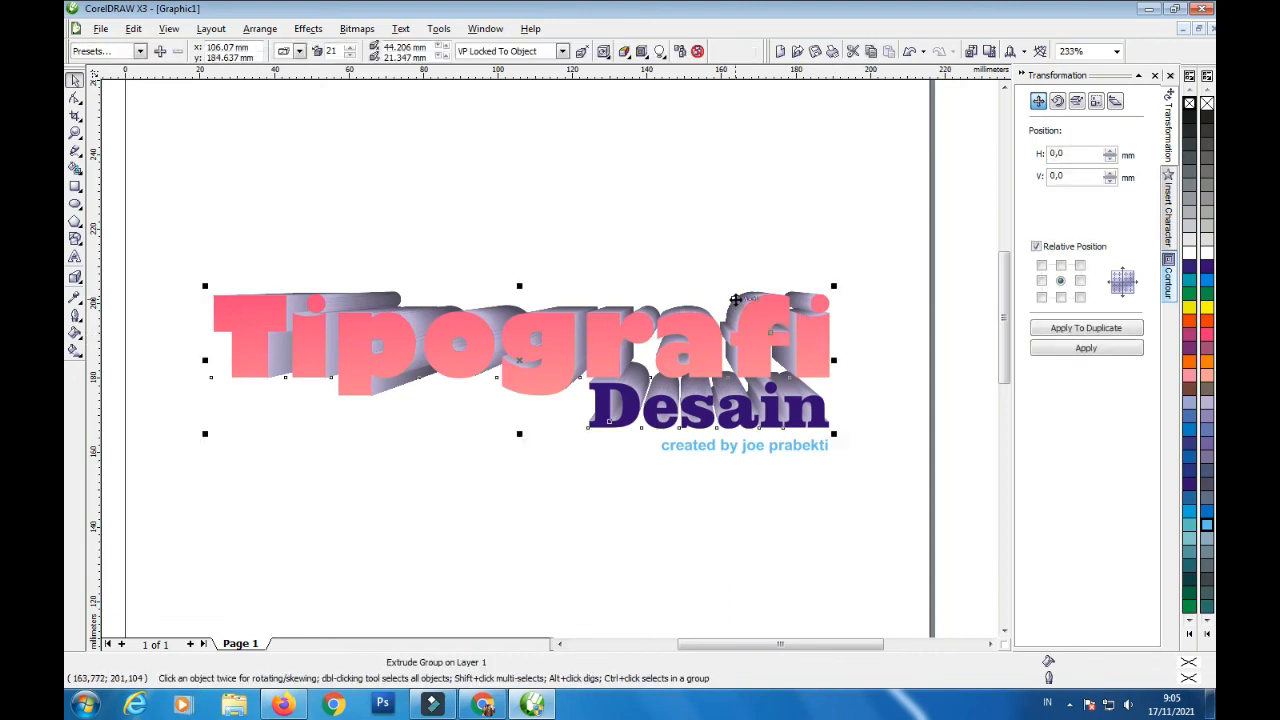
right_click(737, 303)
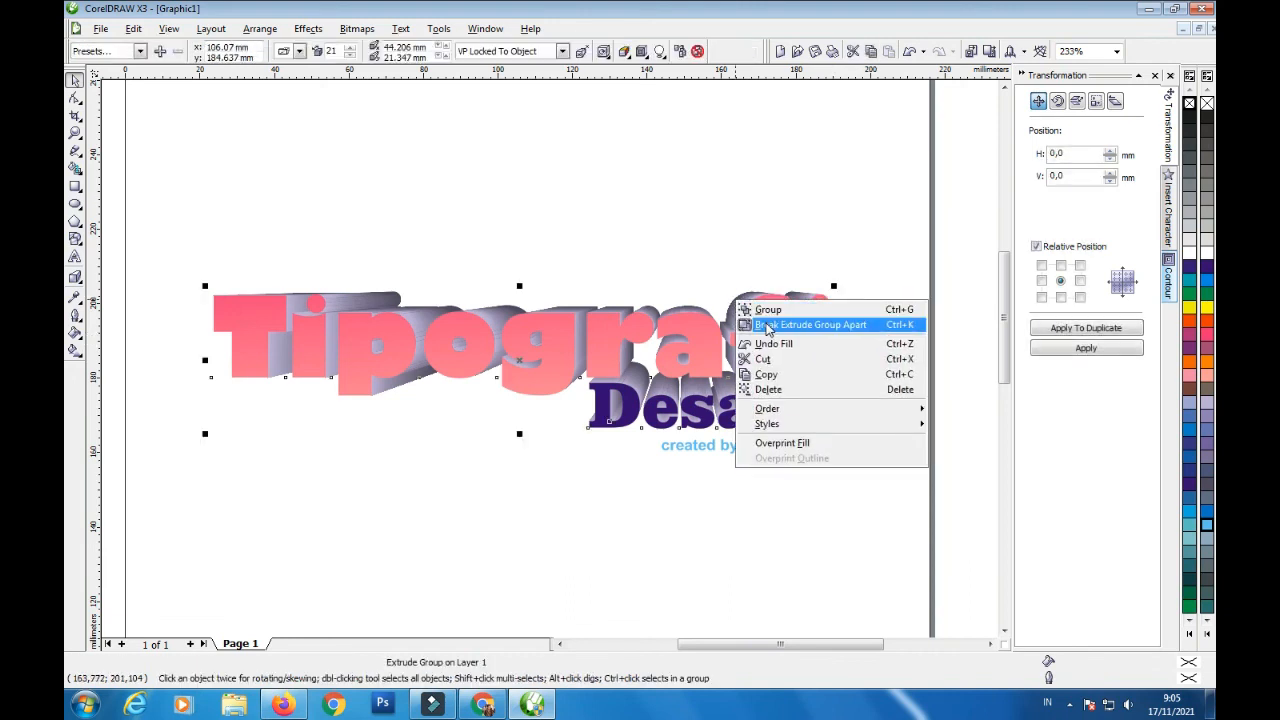
click(790, 324)
click(756, 260)
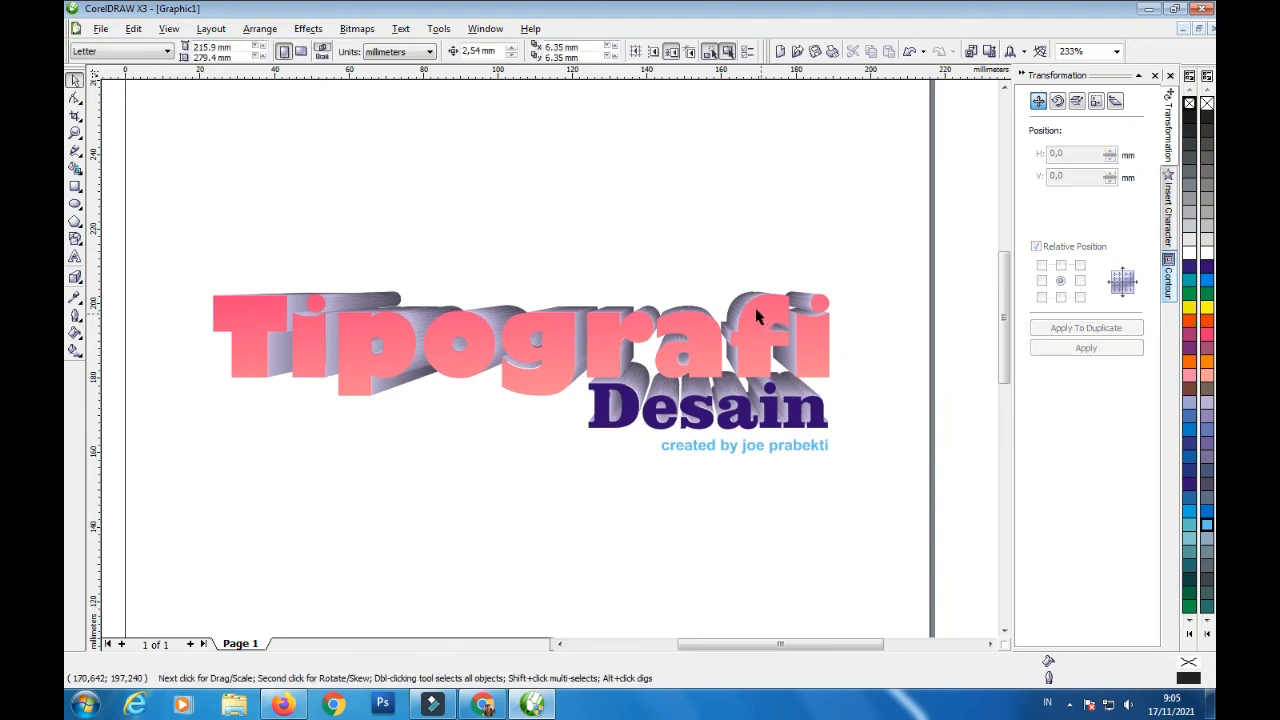
click(748, 306)
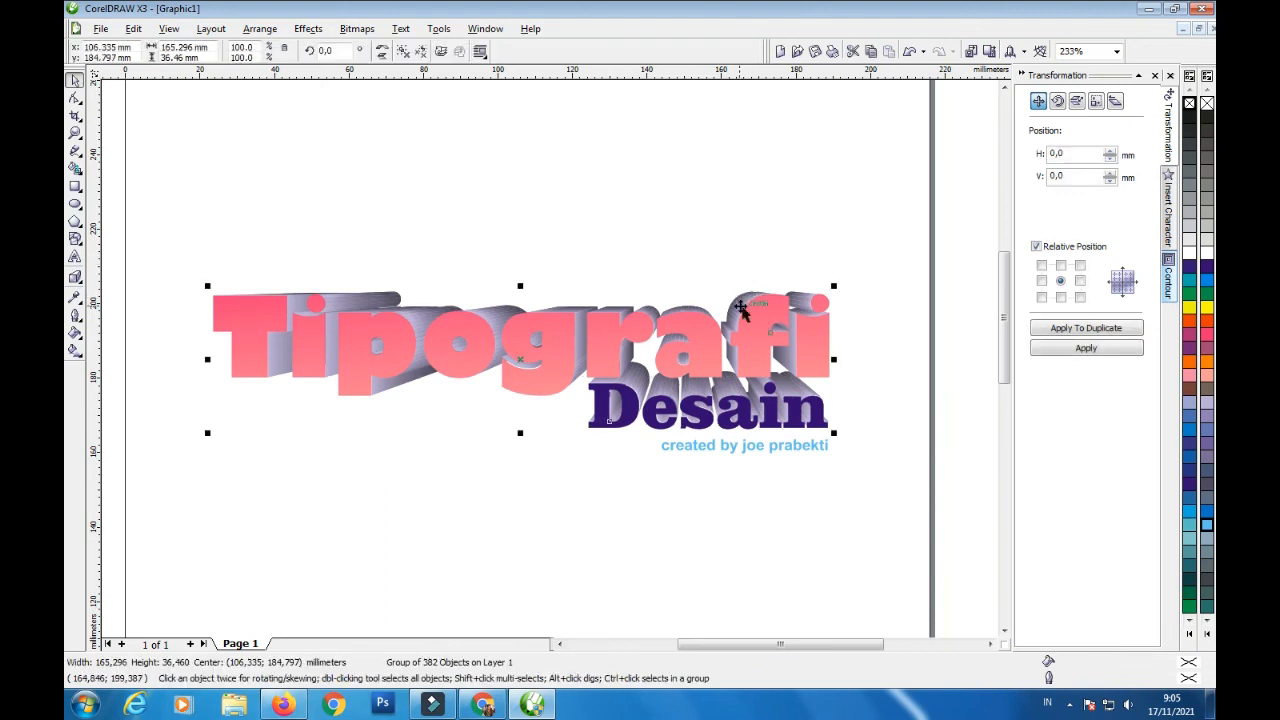
click(860, 311)
Step: Apply the Outside 2 contour preset to the front text group and set the contour to 5 steps
click(798, 397)
drag(798, 397, 808, 410)
key(Escape)
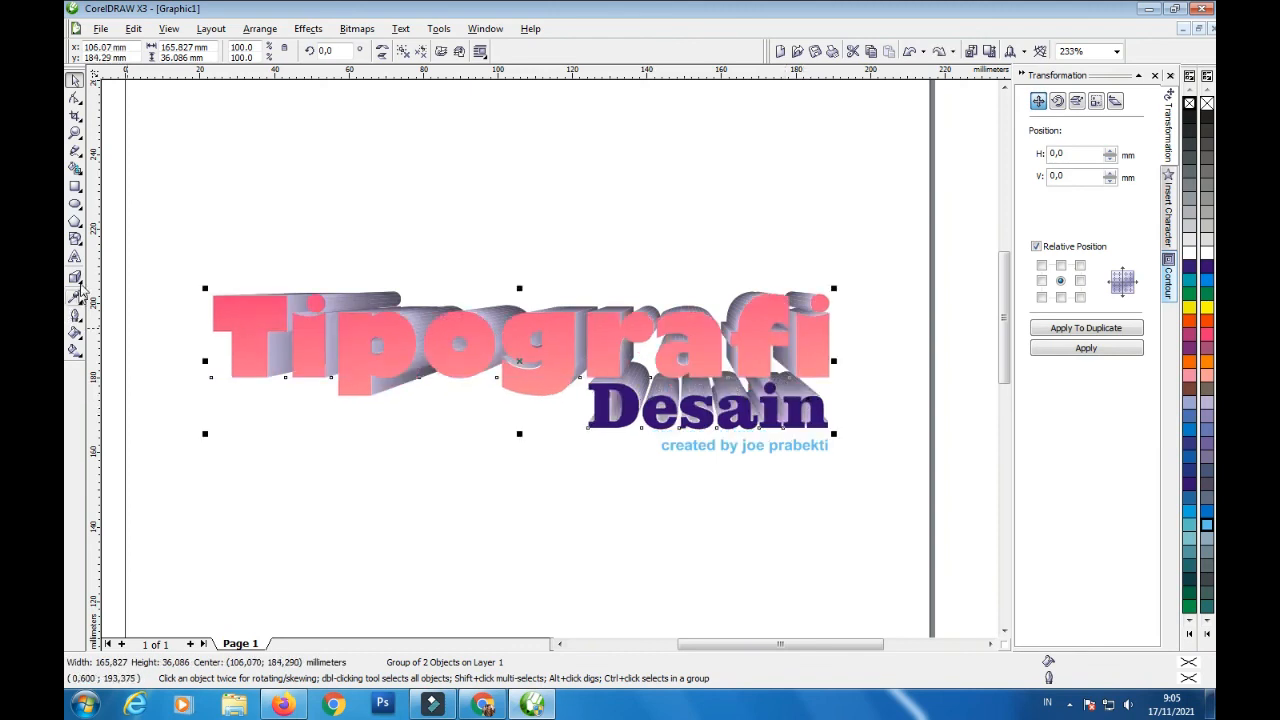
click(80, 281)
click(124, 286)
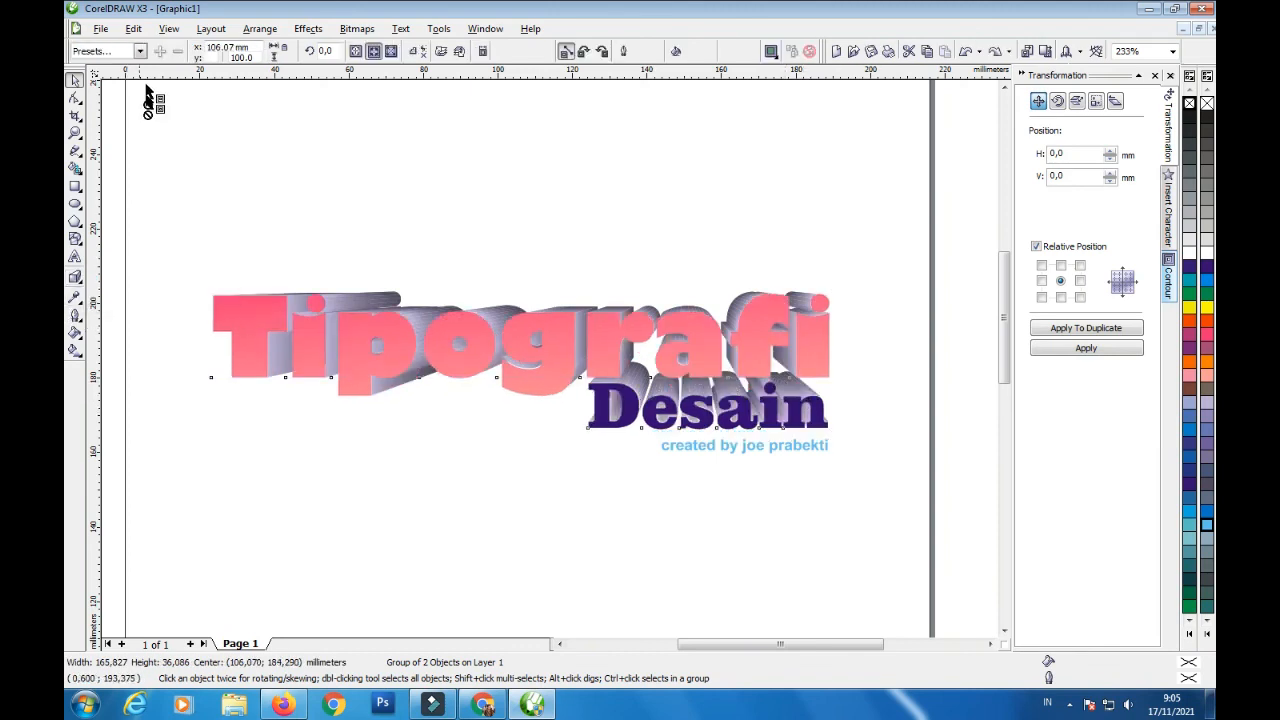
click(140, 51)
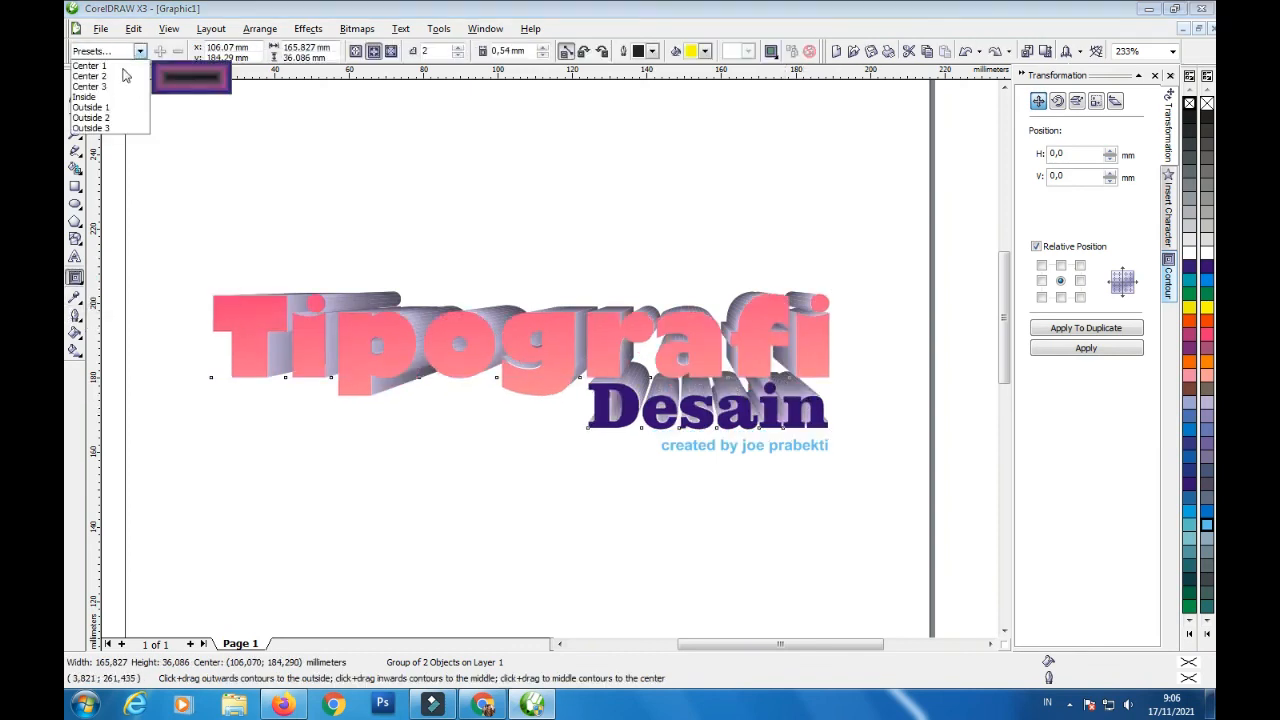
click(114, 120)
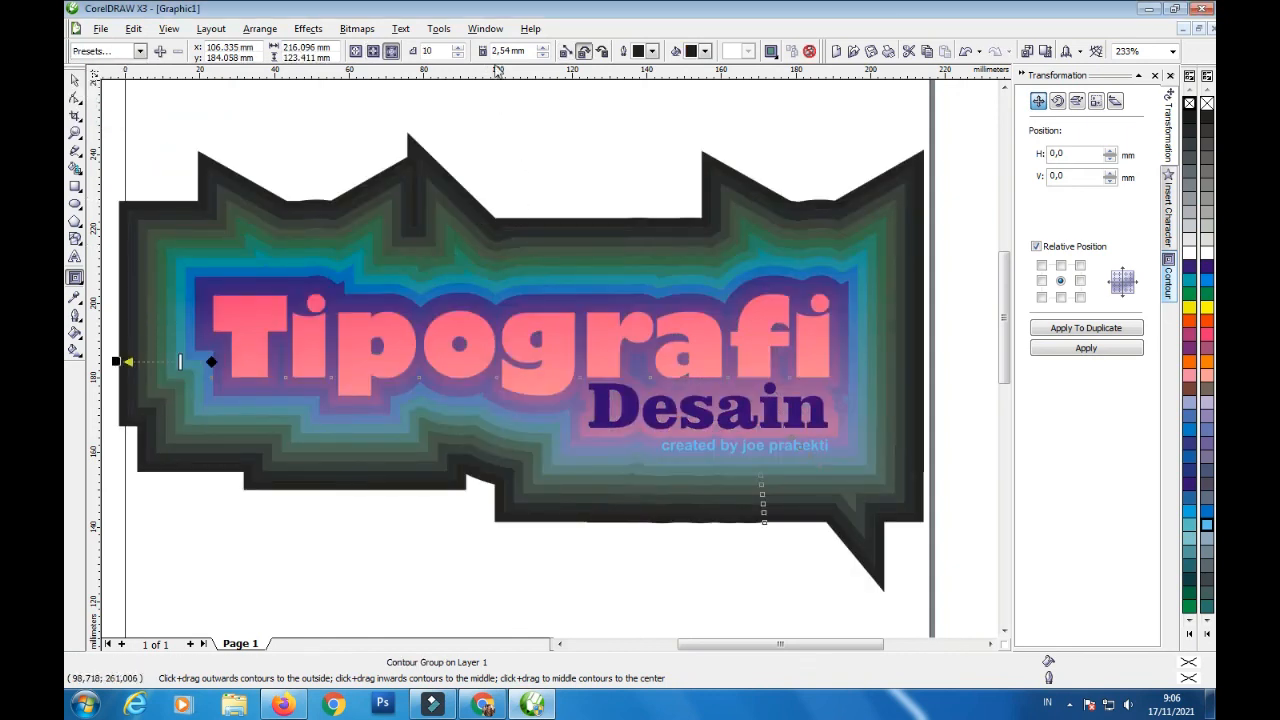
double_click(442, 51)
text(5)
key(Return)
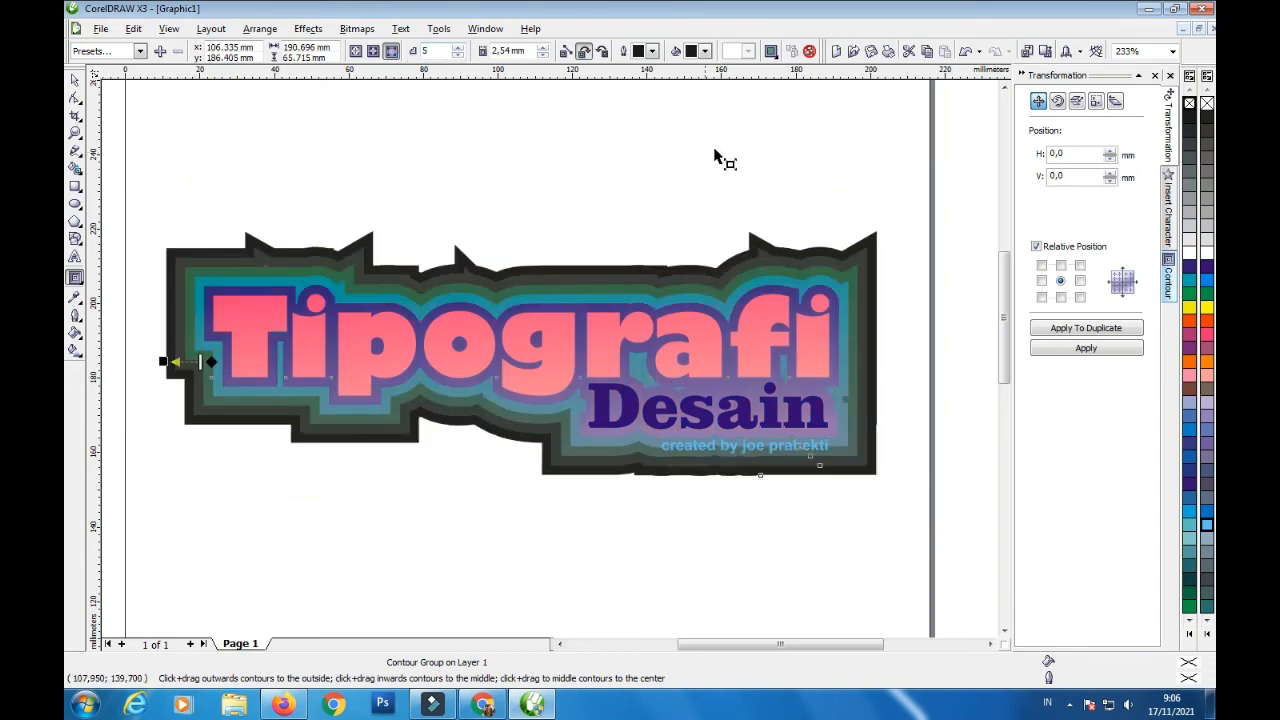
Step: Break the contour group apart from the text group
right_click(736, 291)
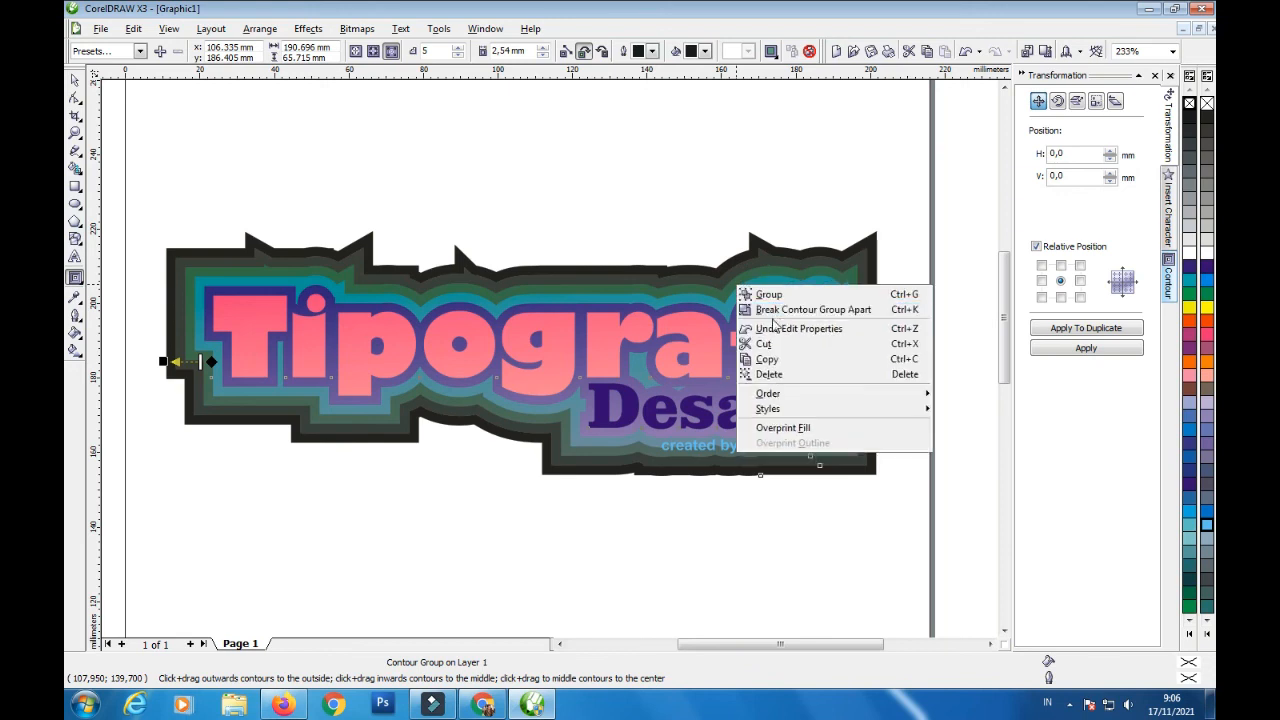
click(751, 312)
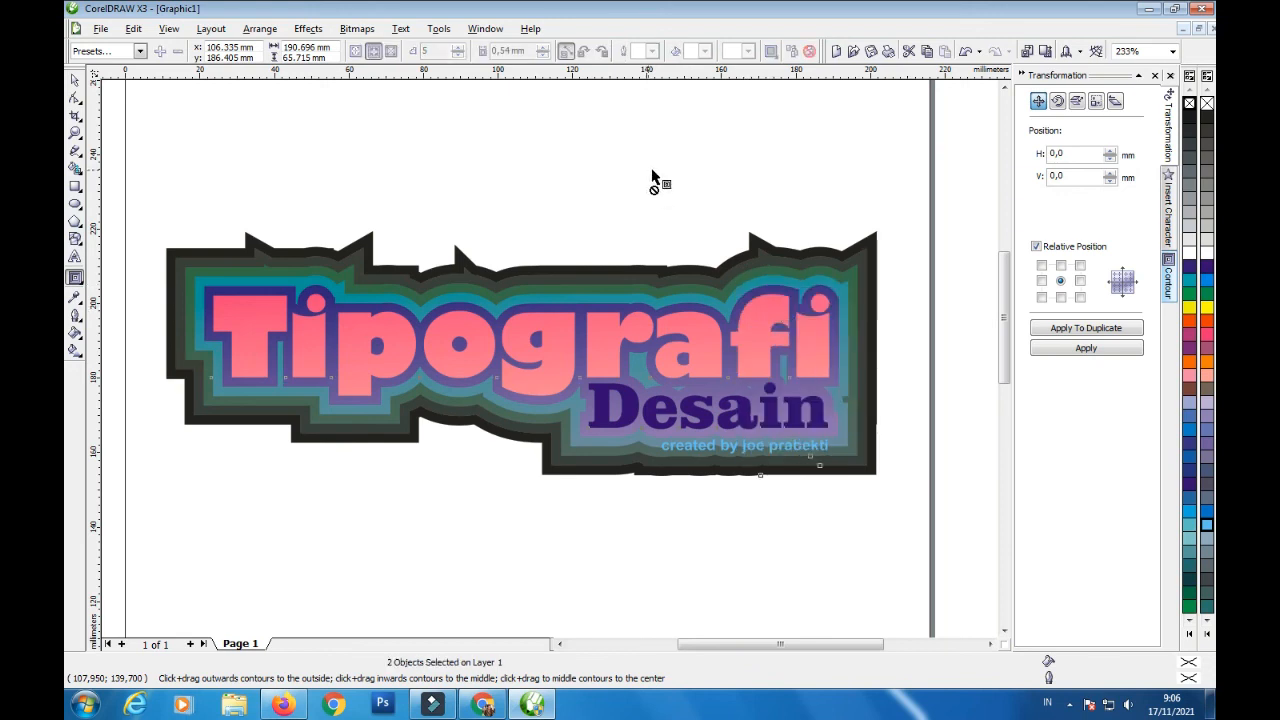
key(space)
click(651, 248)
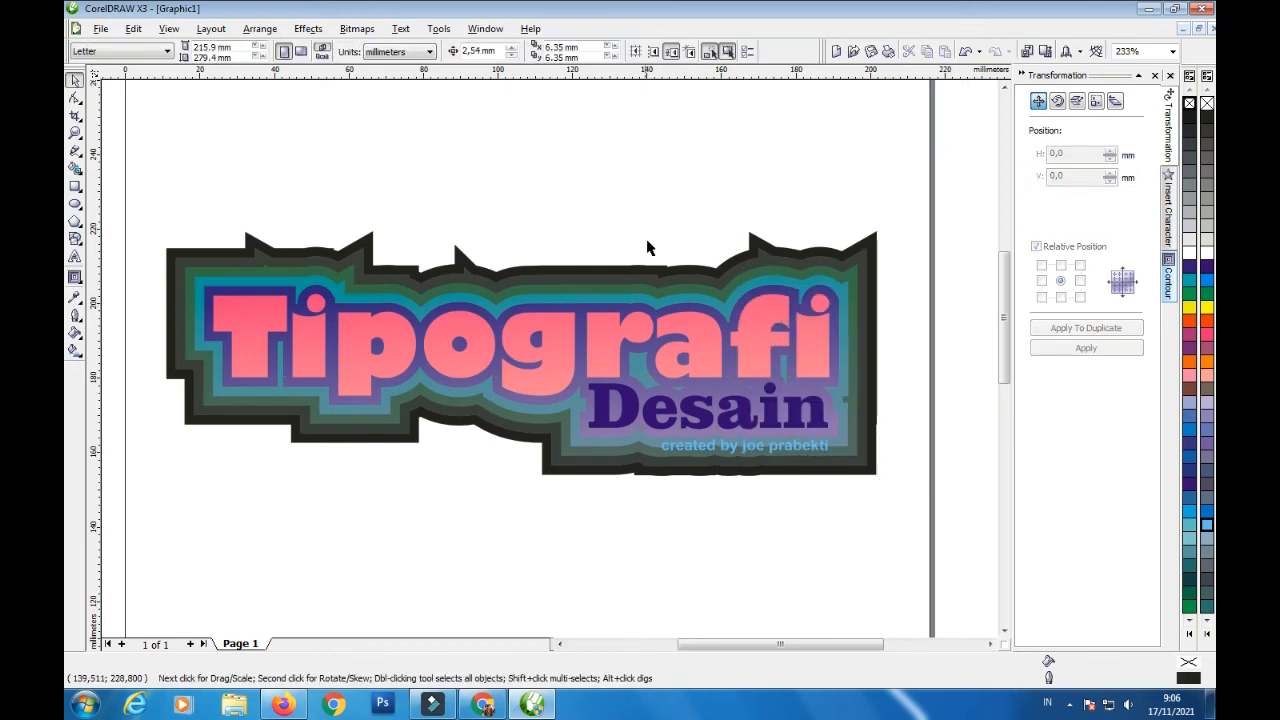
click(683, 308)
key(Delete)
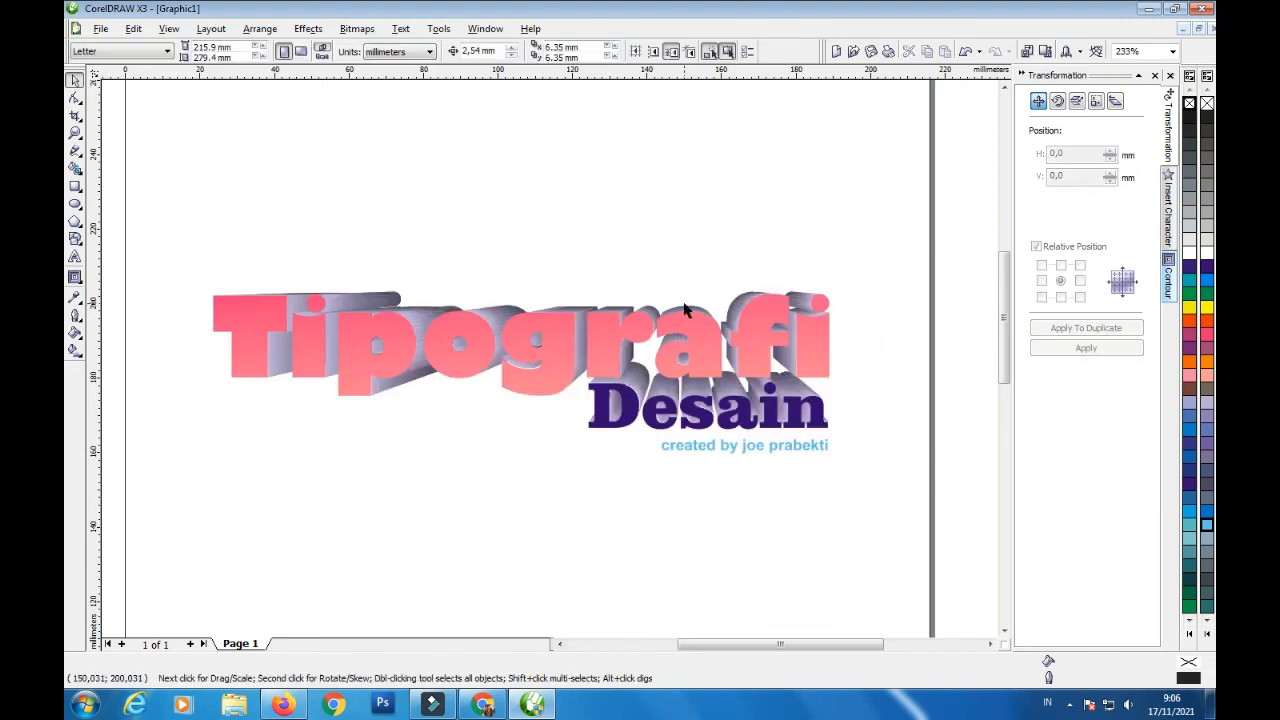
key(ctrl+z)
Step: Ungroup the separated contour shapes
right_click(686, 304)
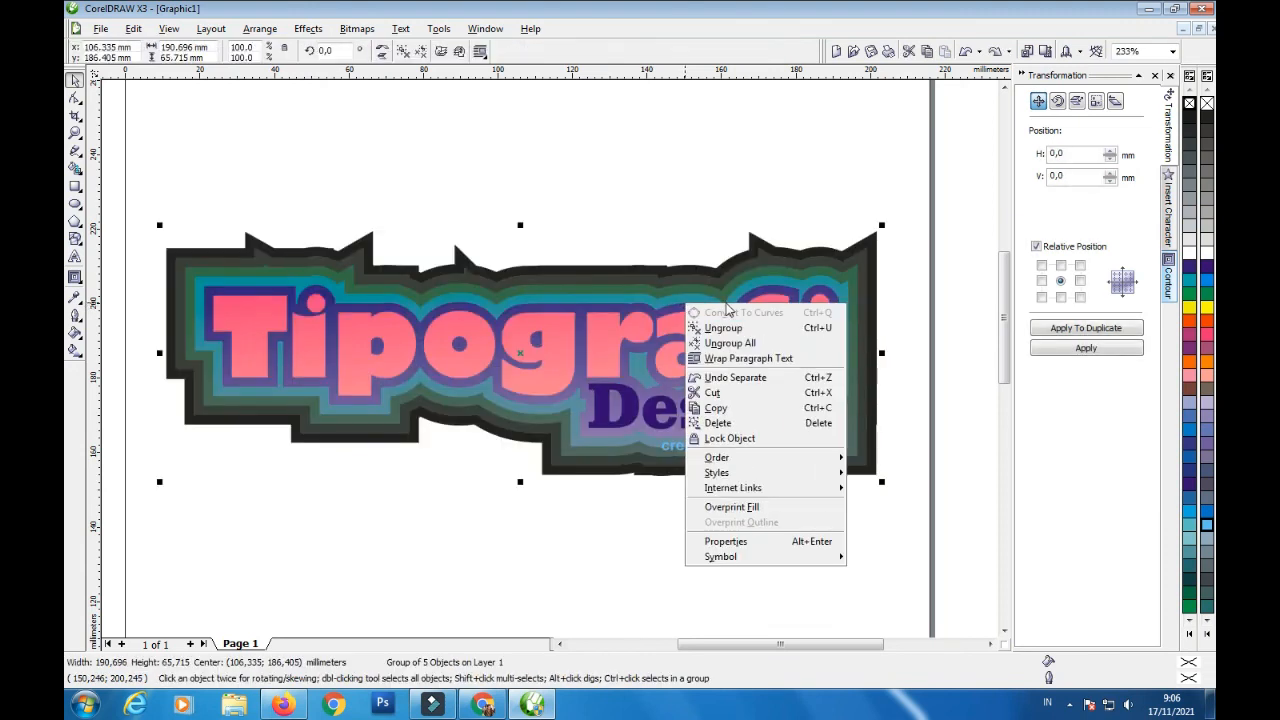
click(731, 331)
click(700, 200)
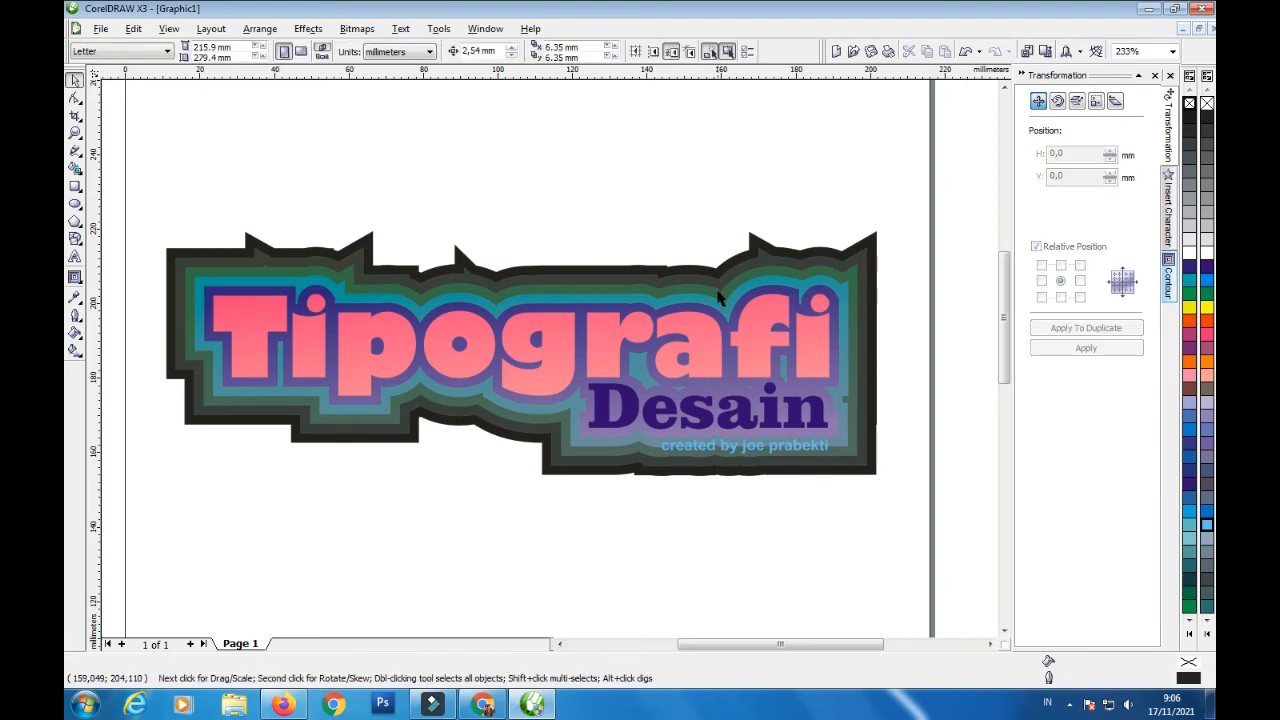
Step: Delete the three middle contour shapes, keeping the outermost and innermost ones, and select the innermost
click(713, 302)
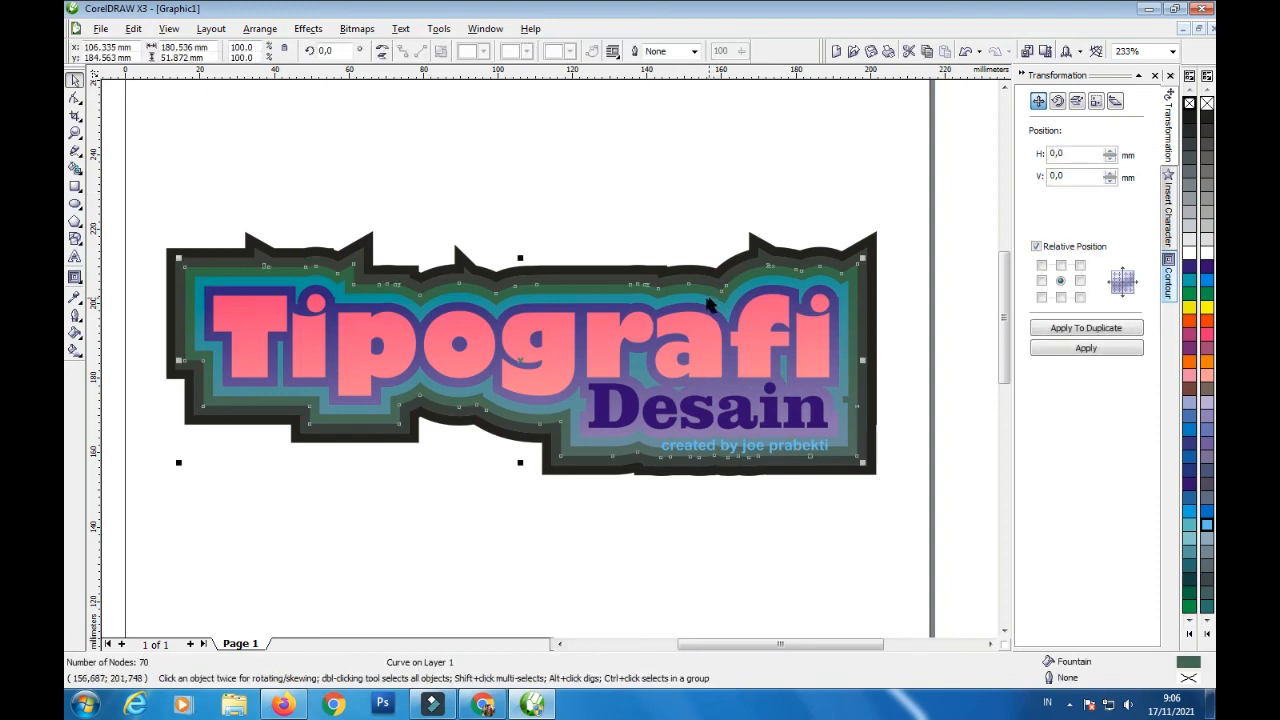
key(Delete)
click(701, 297)
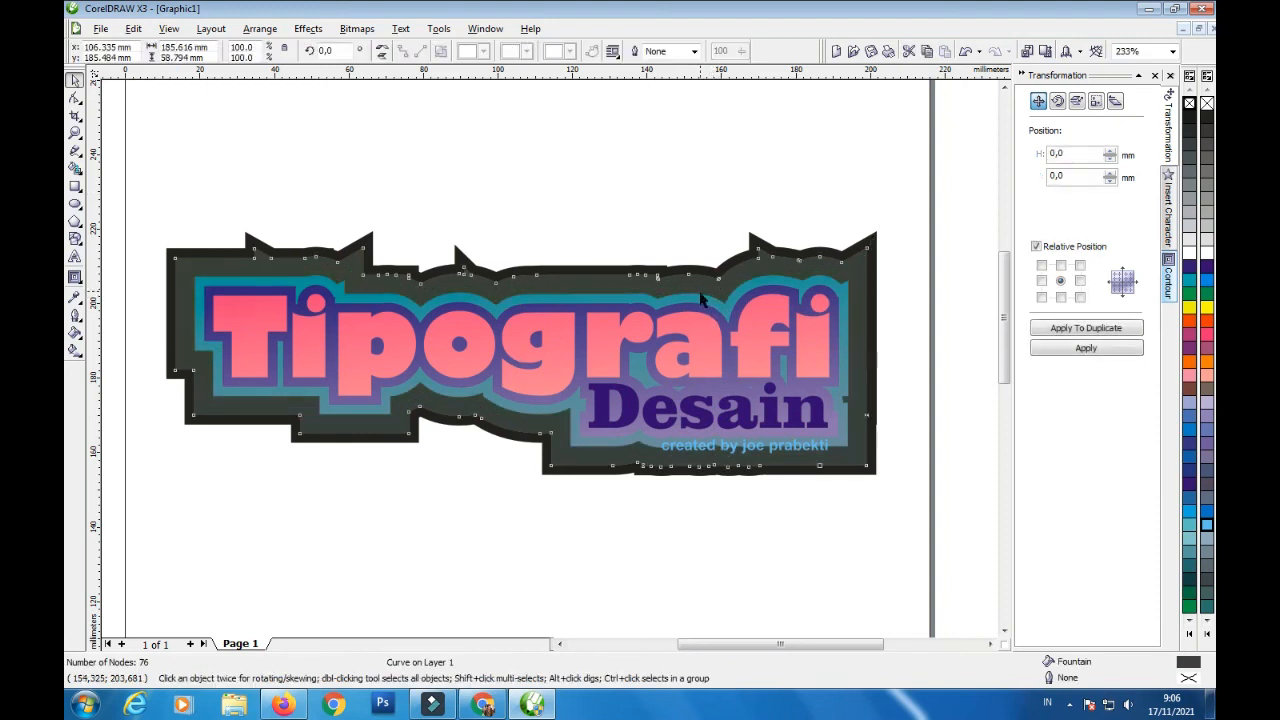
key(Delete)
click(704, 306)
key(Delete)
click(704, 312)
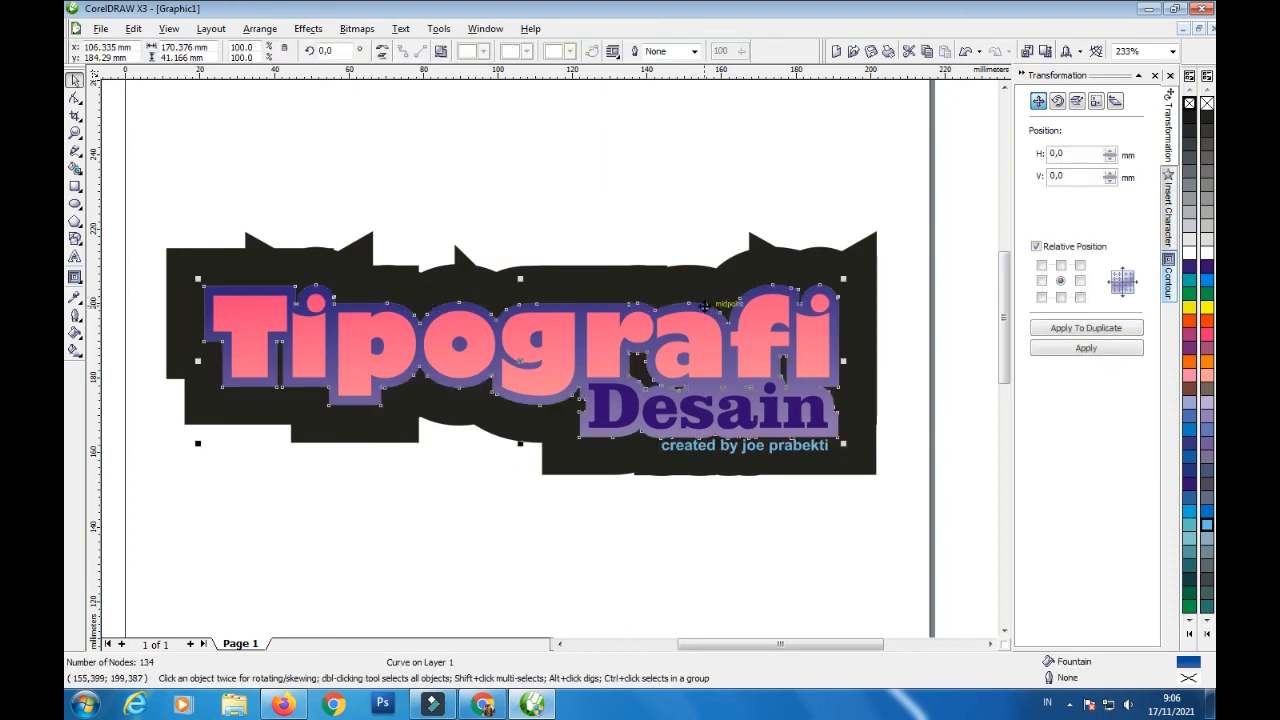
Step: Try deleting the innermost contour shape and moving the small credit line slightly down over the remaining dark backing shape
key(Delete)
click(712, 290)
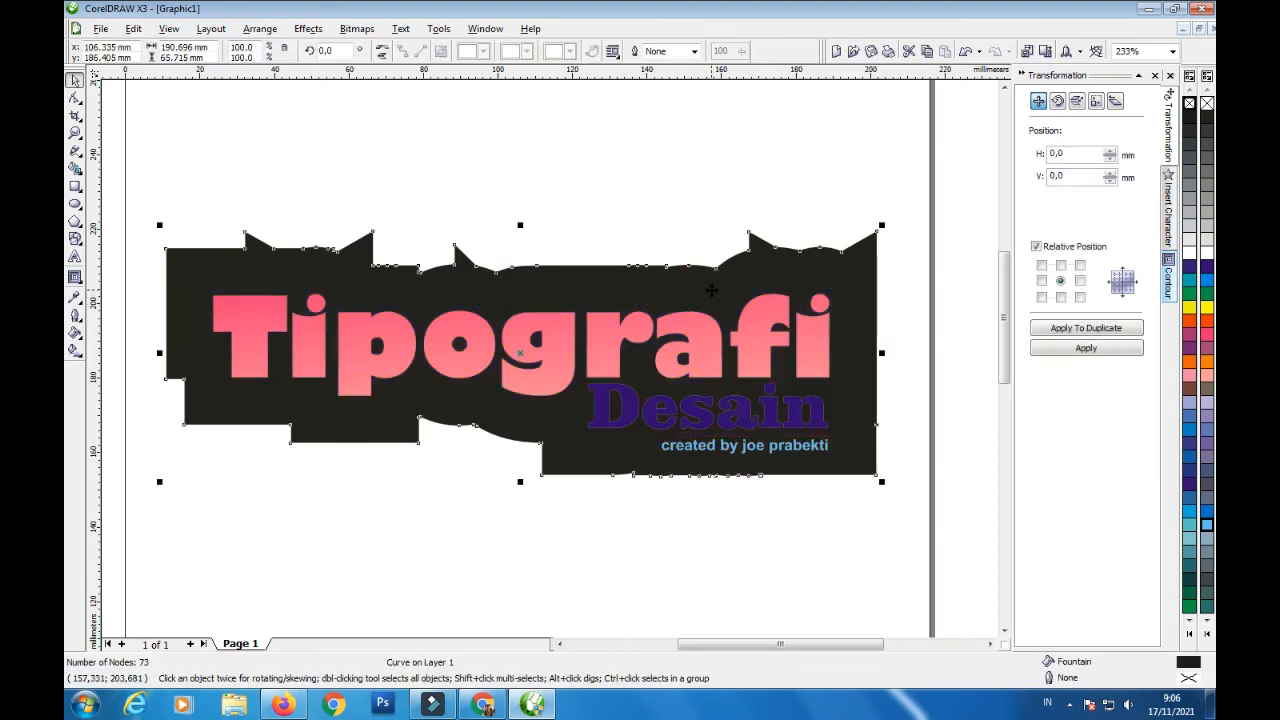
click(675, 182)
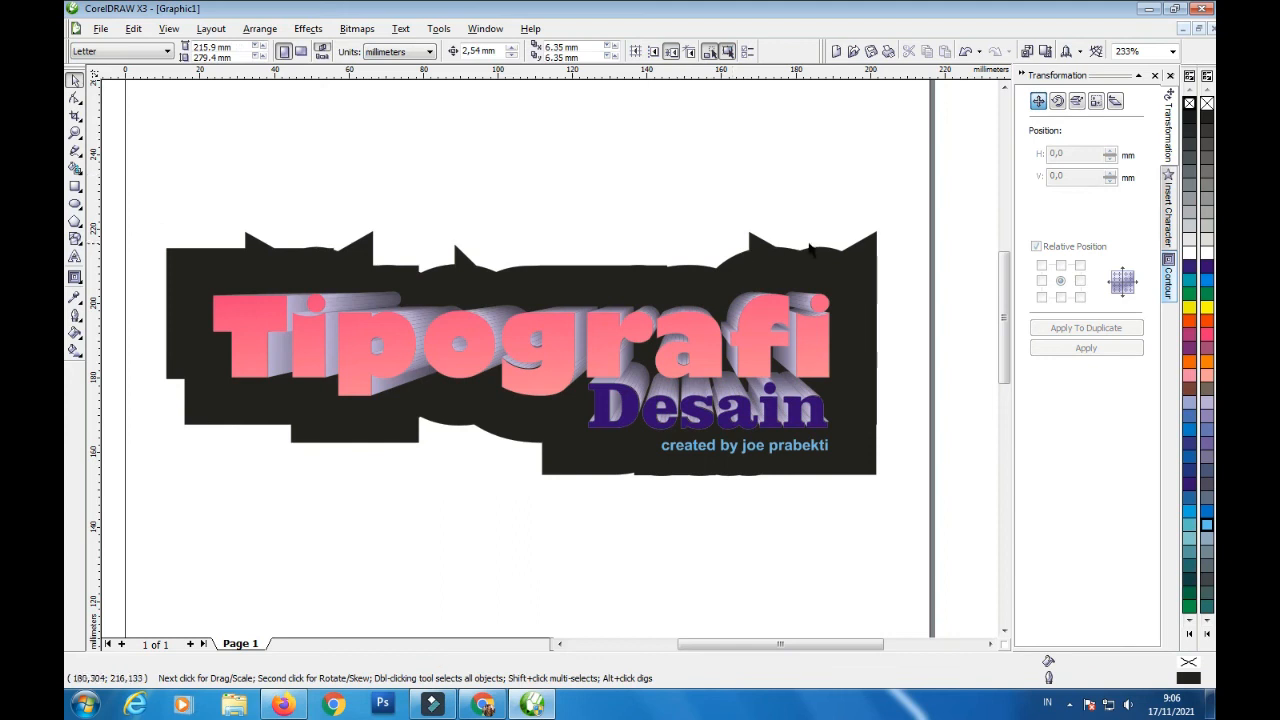
click(839, 259)
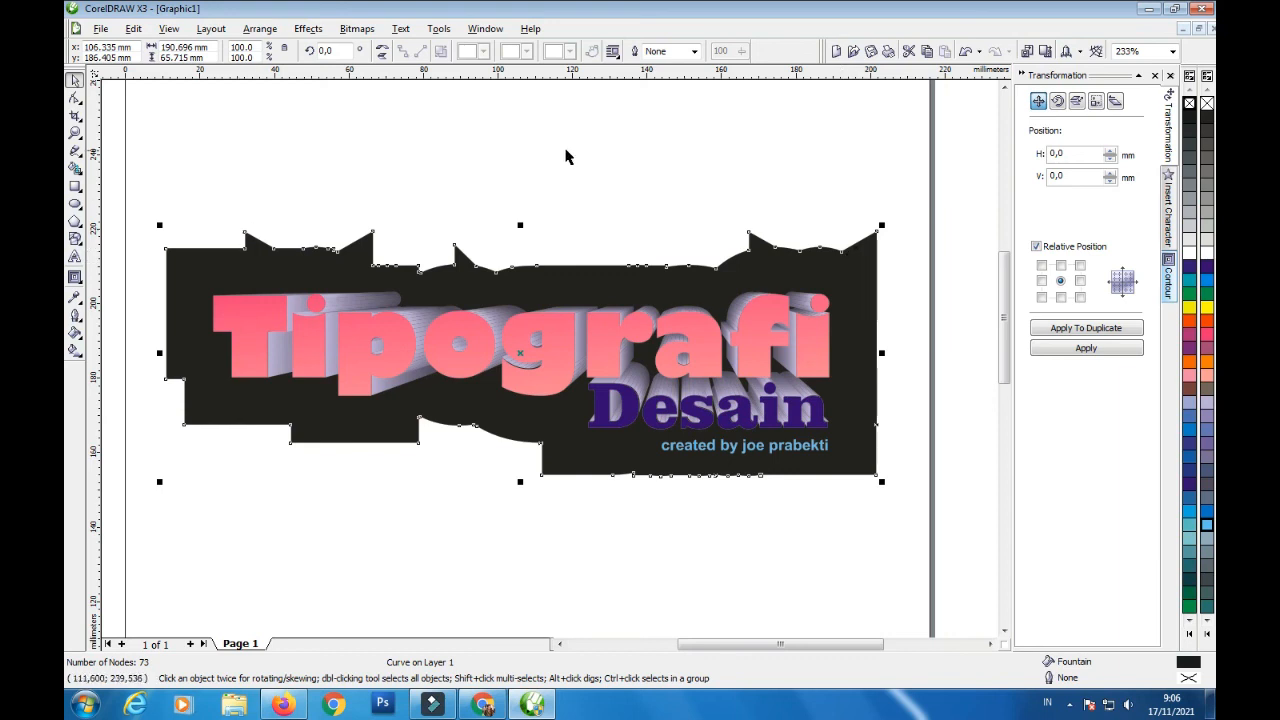
click(688, 476)
click(745, 449)
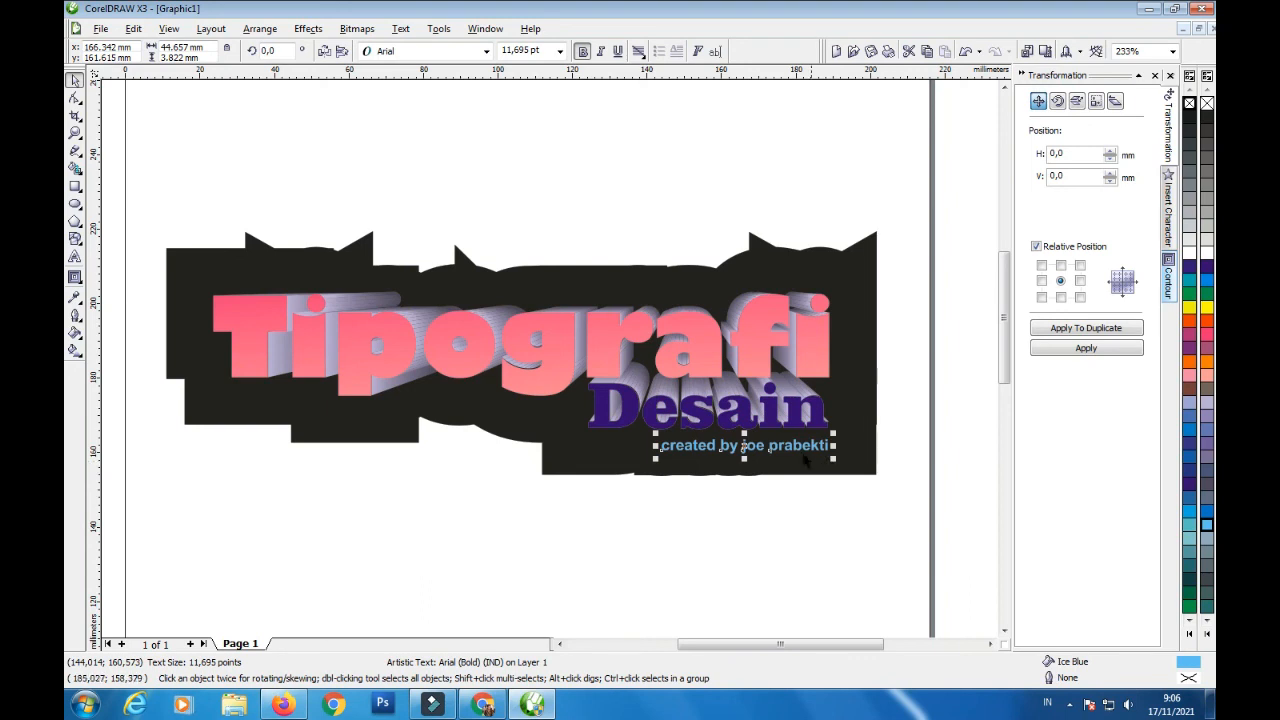
drag(805, 450, 805, 457)
click(905, 281)
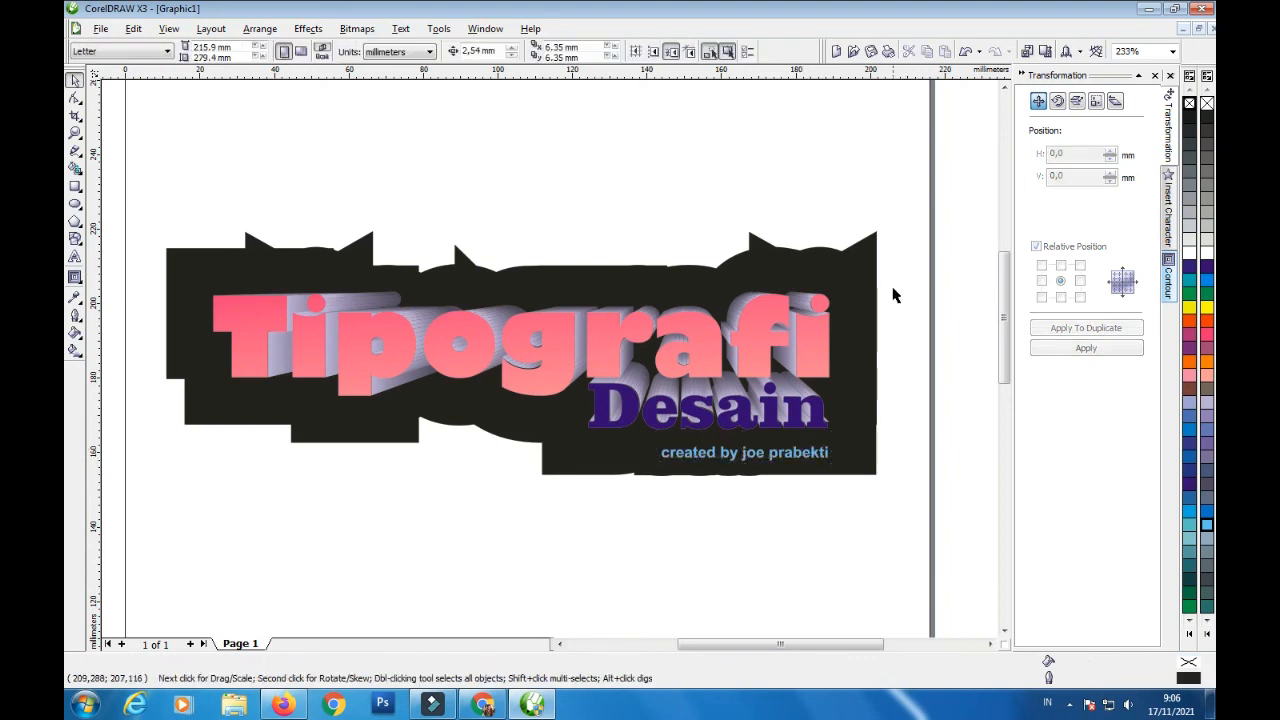
click(585, 281)
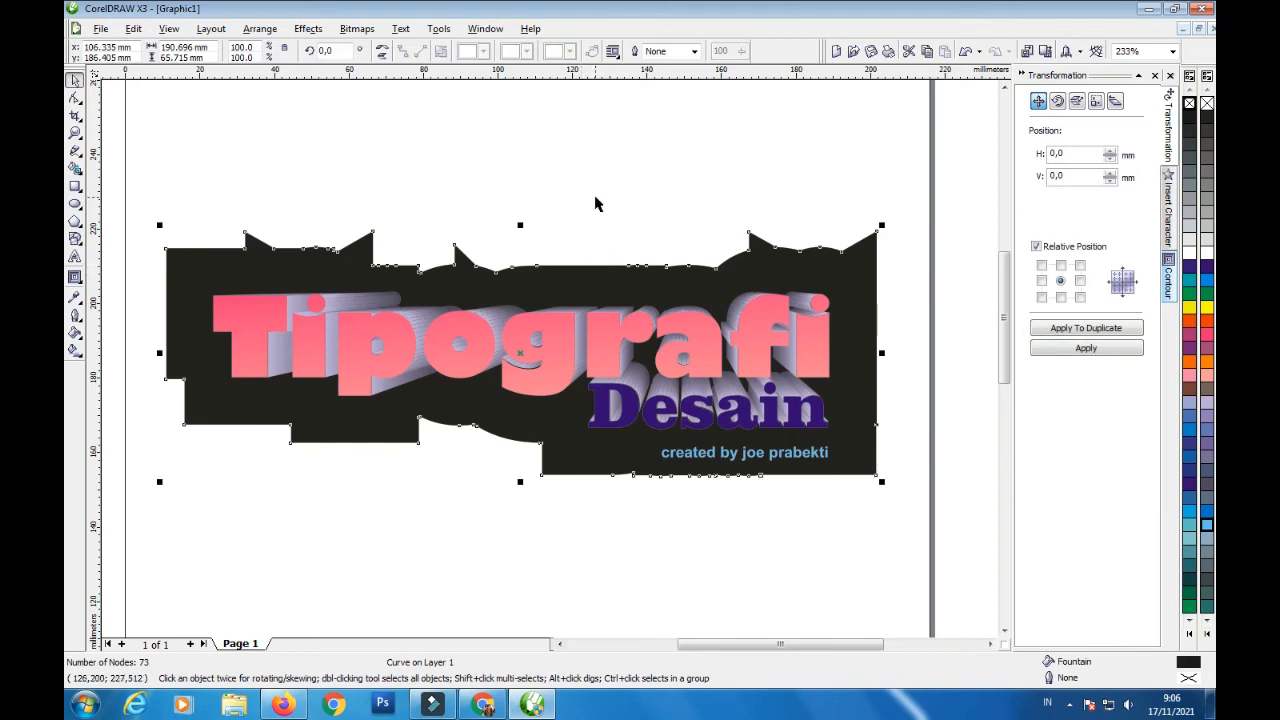
Step: Undo the credit line move and the recent contour deletions to restore the removed contour shapes
key(ctrl+z)
key(ctrl+z)
key(ctrl+z)
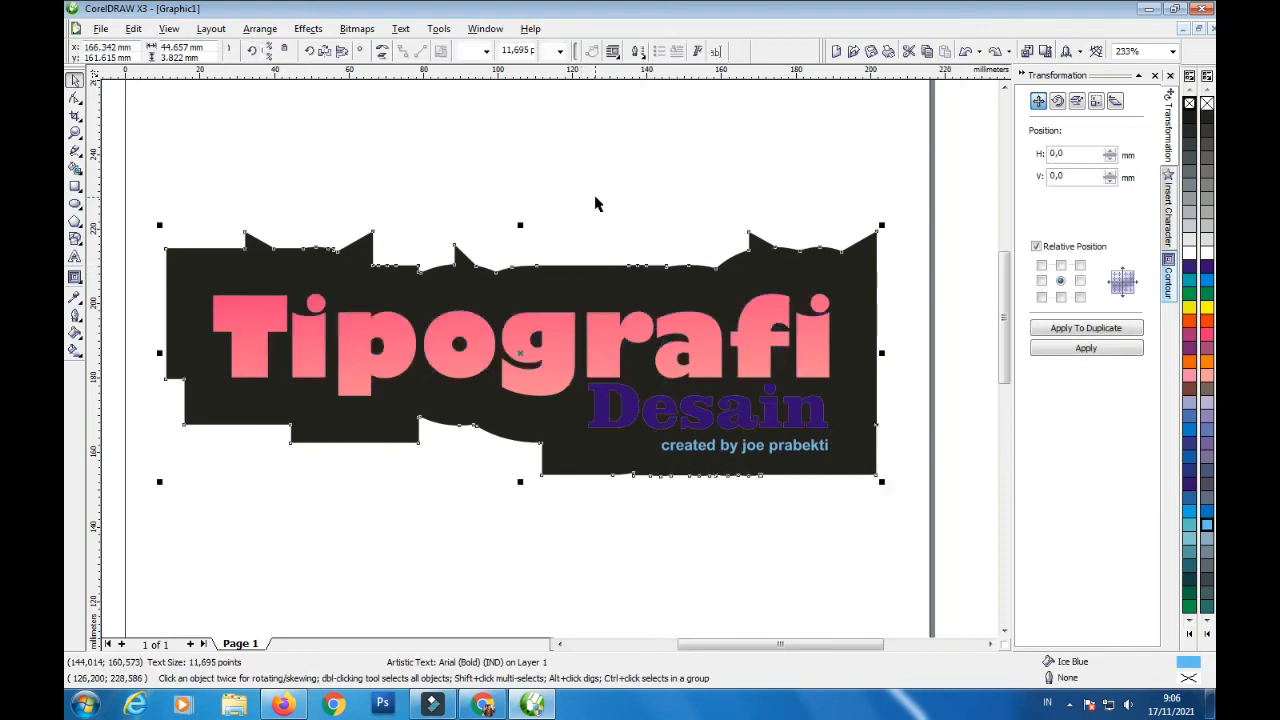
key(ctrl+z)
key(ctrl+z)
key(ctrl+z)
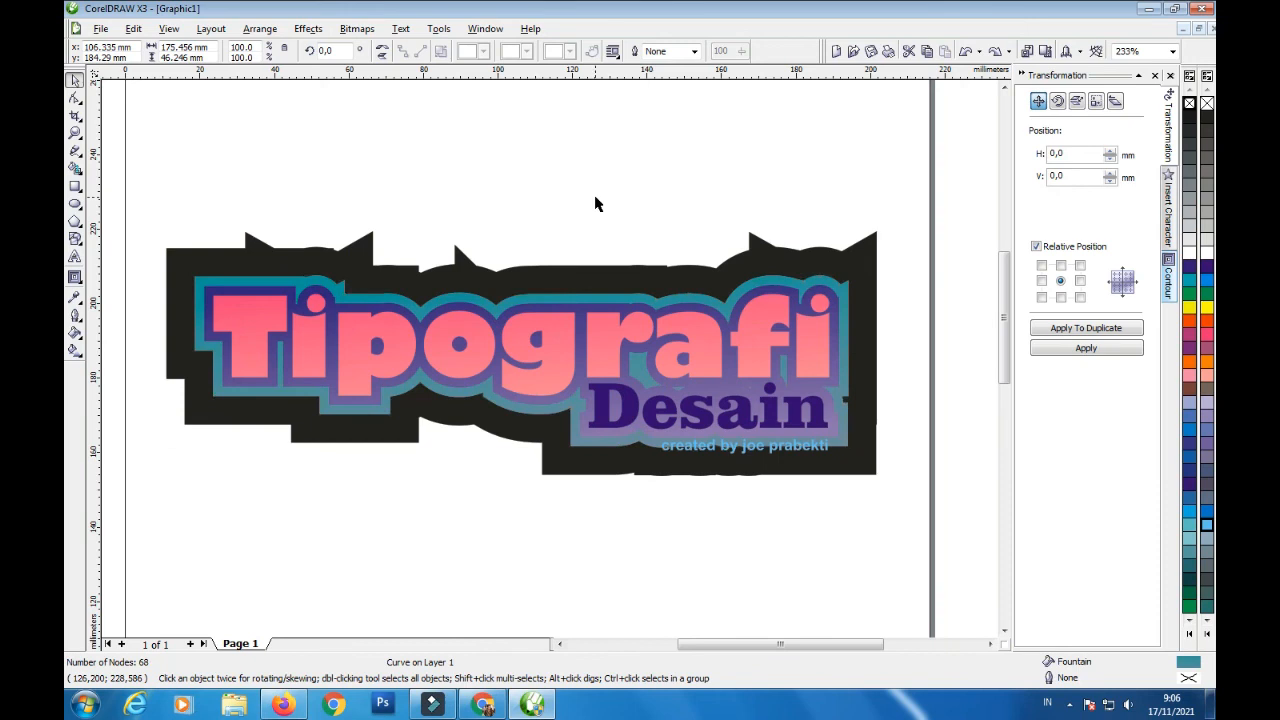
Step: Delete the outermost black contour shape, keeping the dark grey one just inside it as the backing
click(595, 204)
click(600, 268)
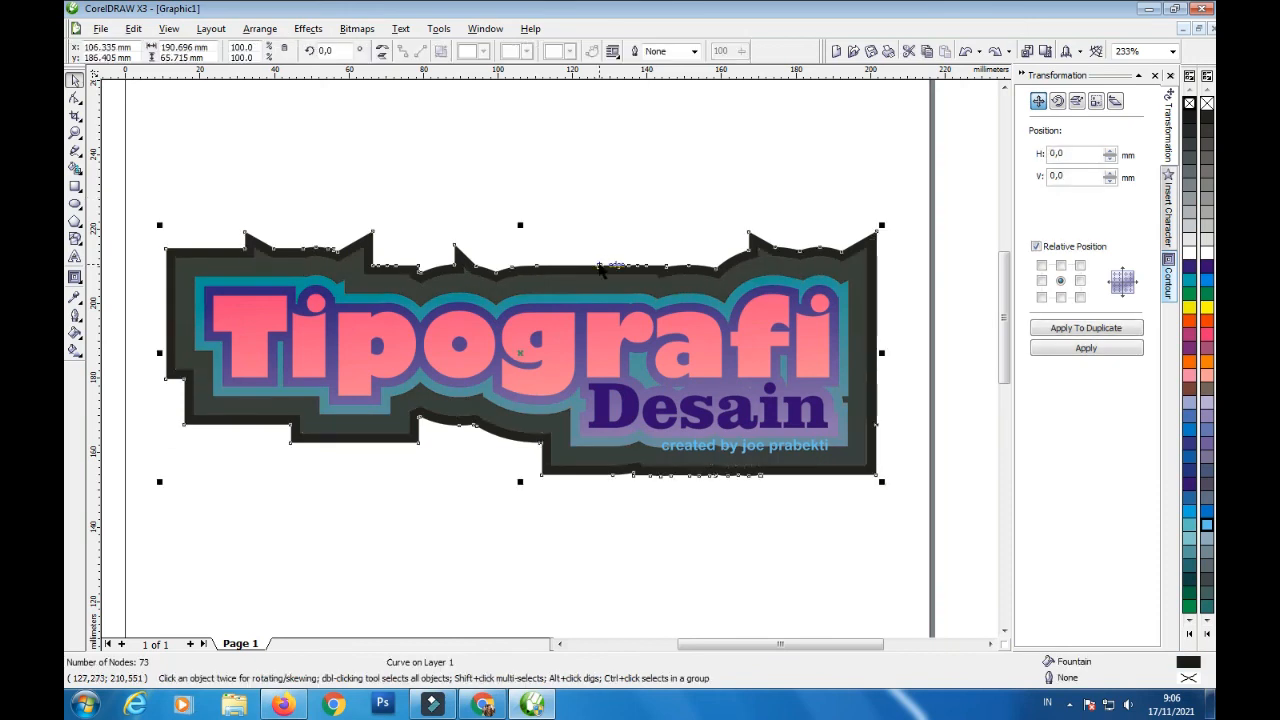
key(ctrl+z)
click(640, 282)
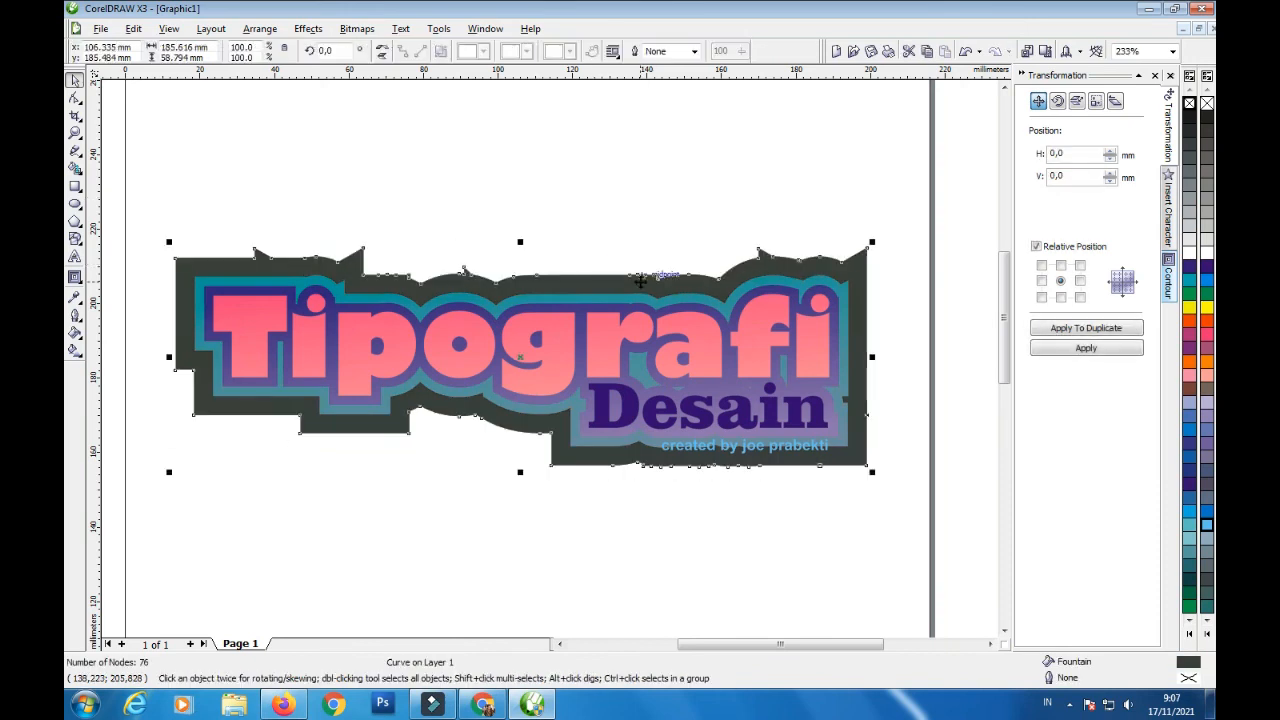
click(617, 207)
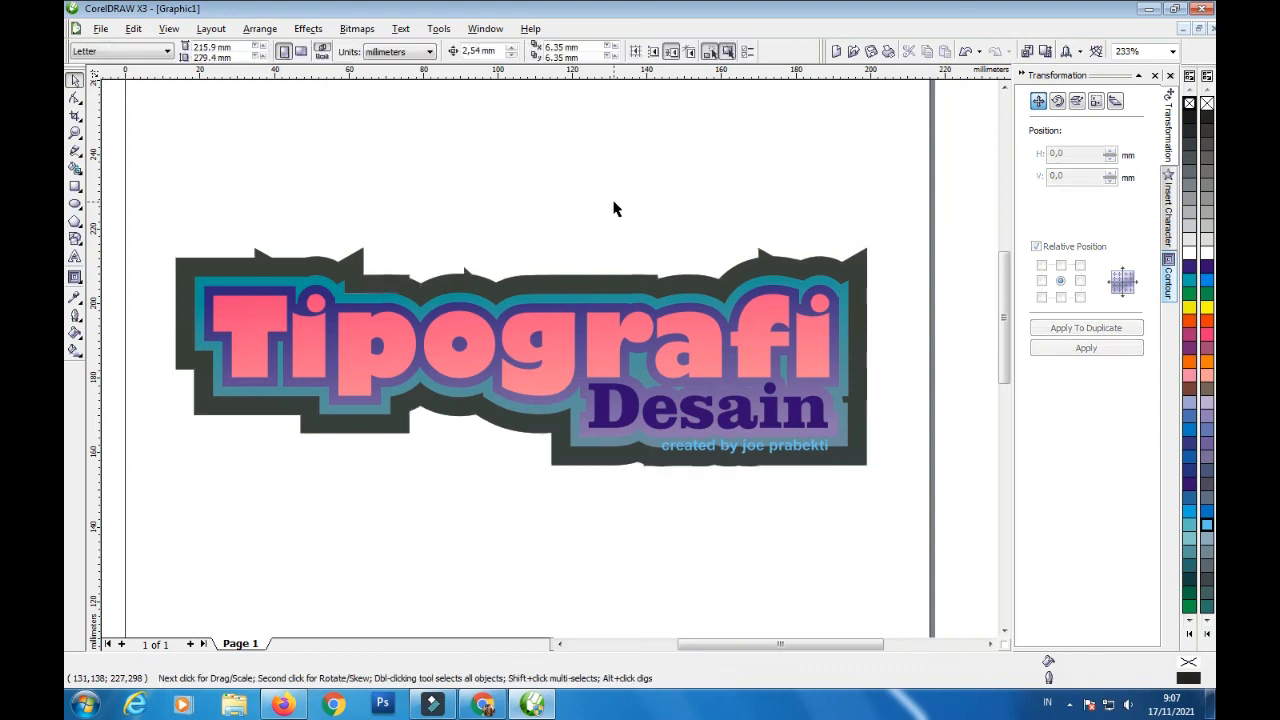
Step: Delete the teal and purple contour shapes between the dark grey backing and the extruded text
click(750, 258)
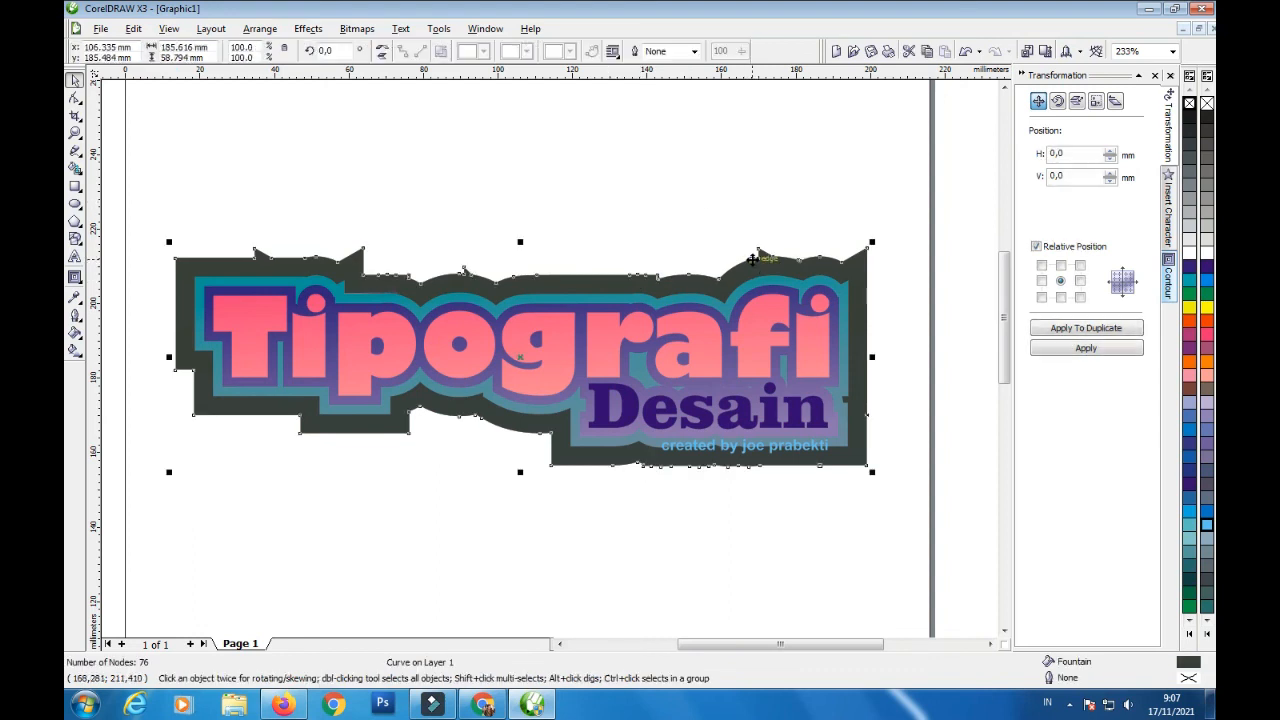
click(735, 291)
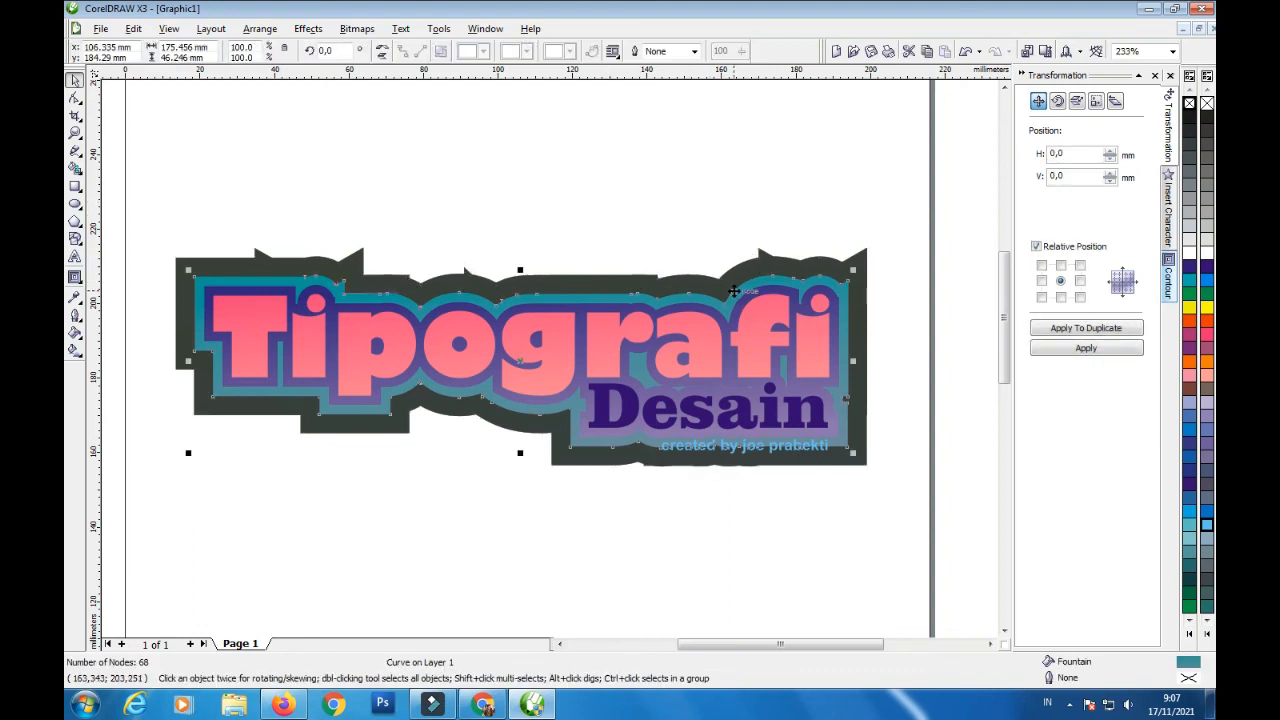
key(Delete)
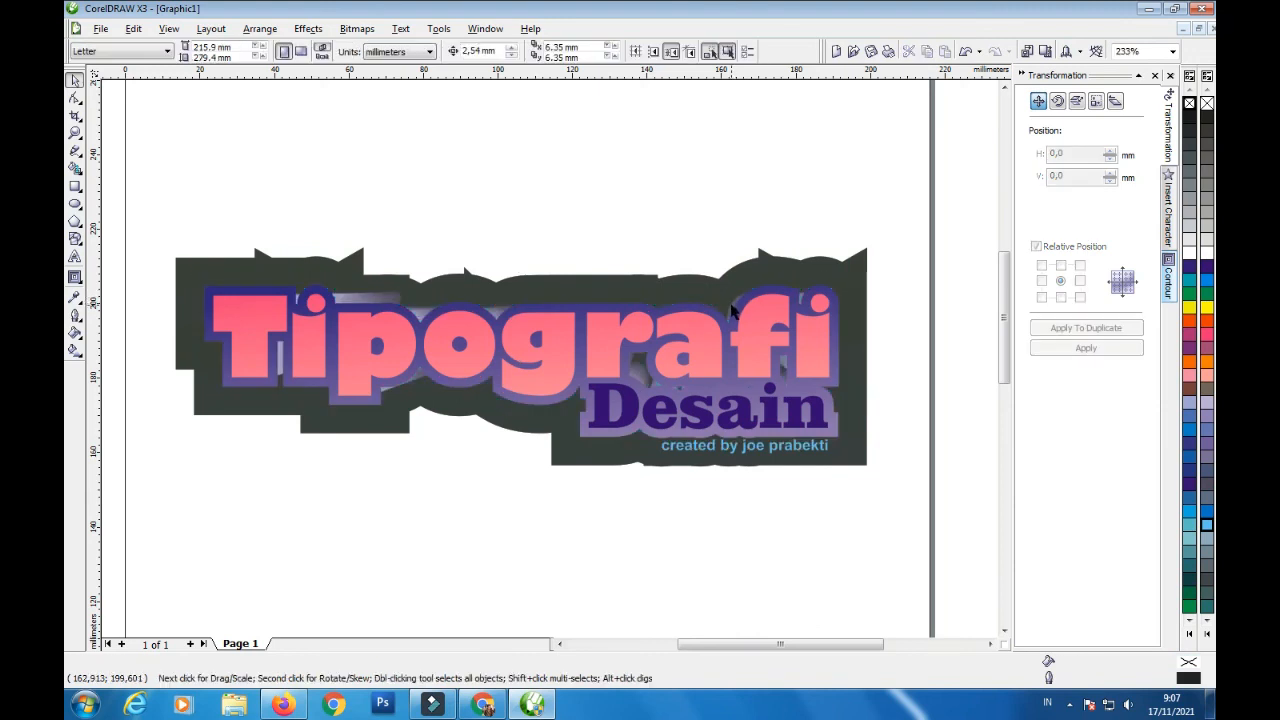
click(704, 320)
key(Delete)
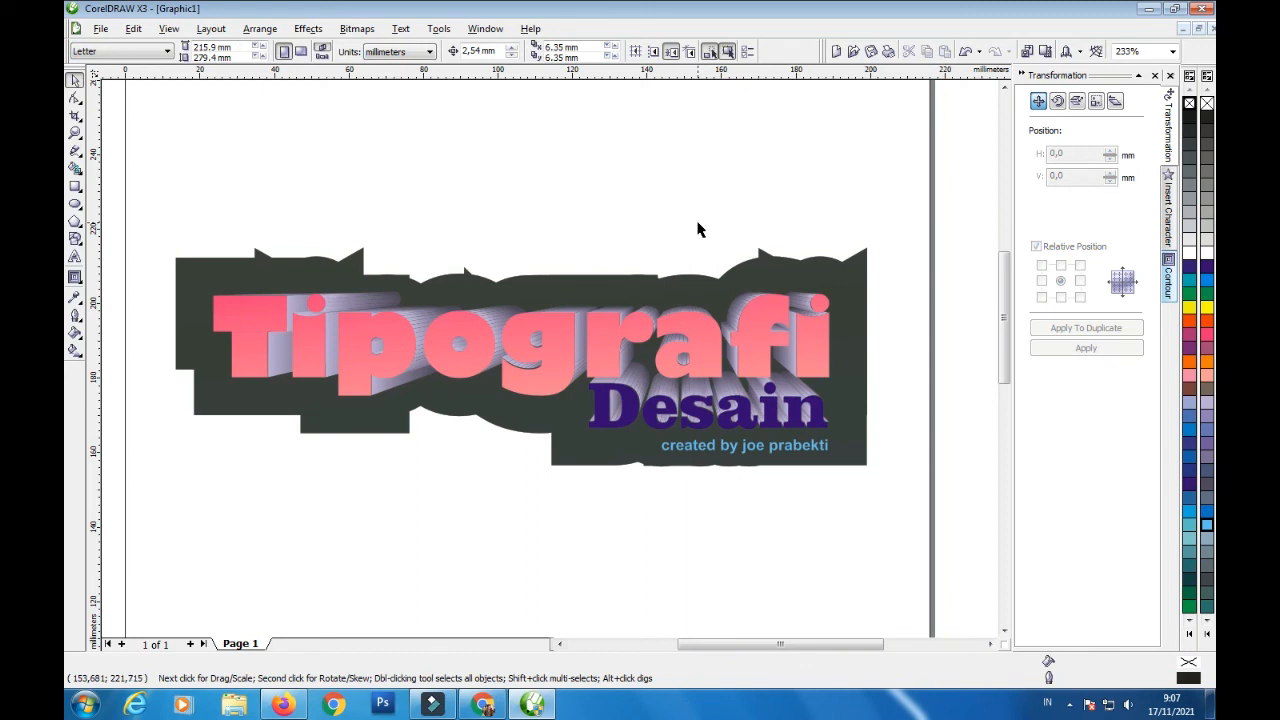
Step: Open the fountain fill settings for the dark grey backing shape and set the fill type to Radial
click(855, 290)
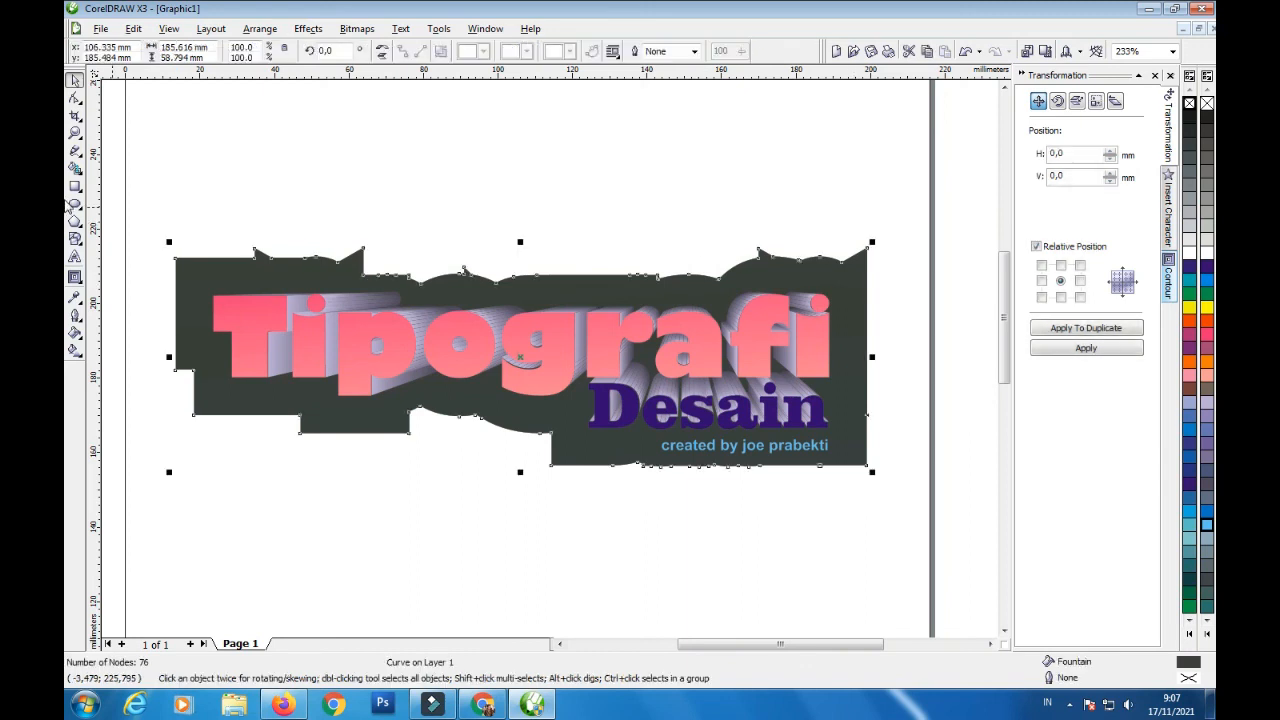
click(84, 285)
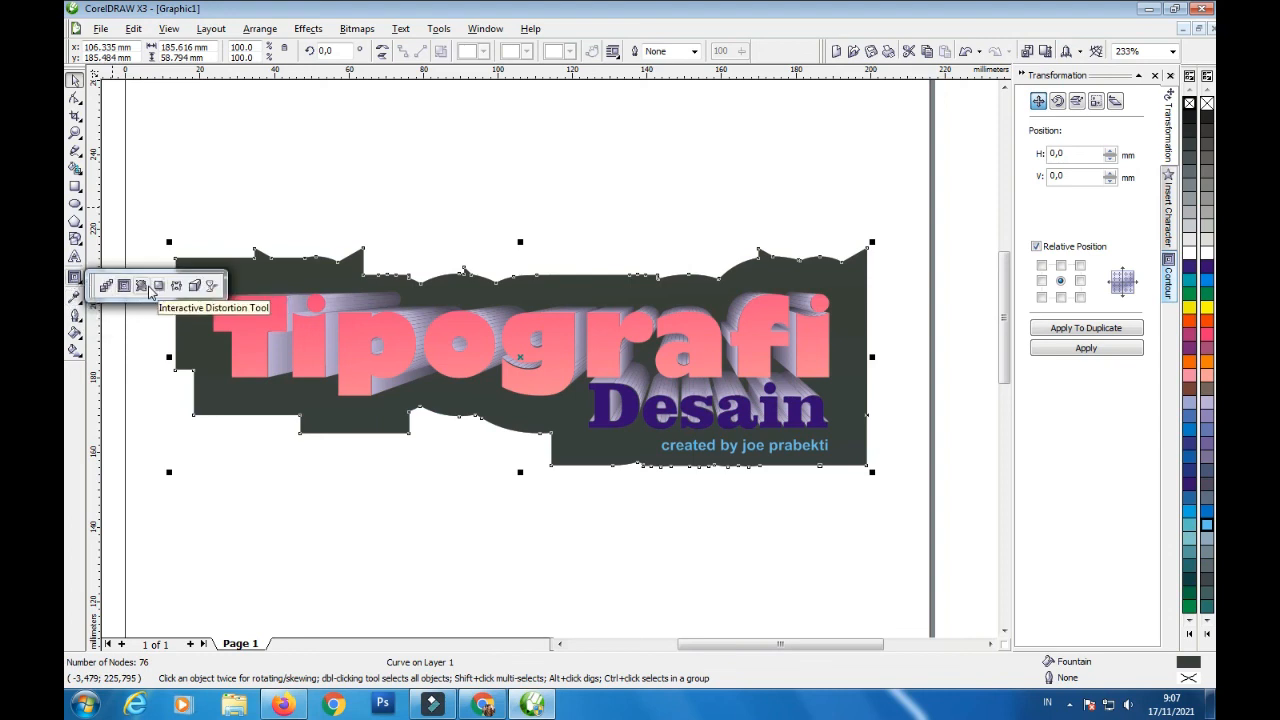
click(74, 333)
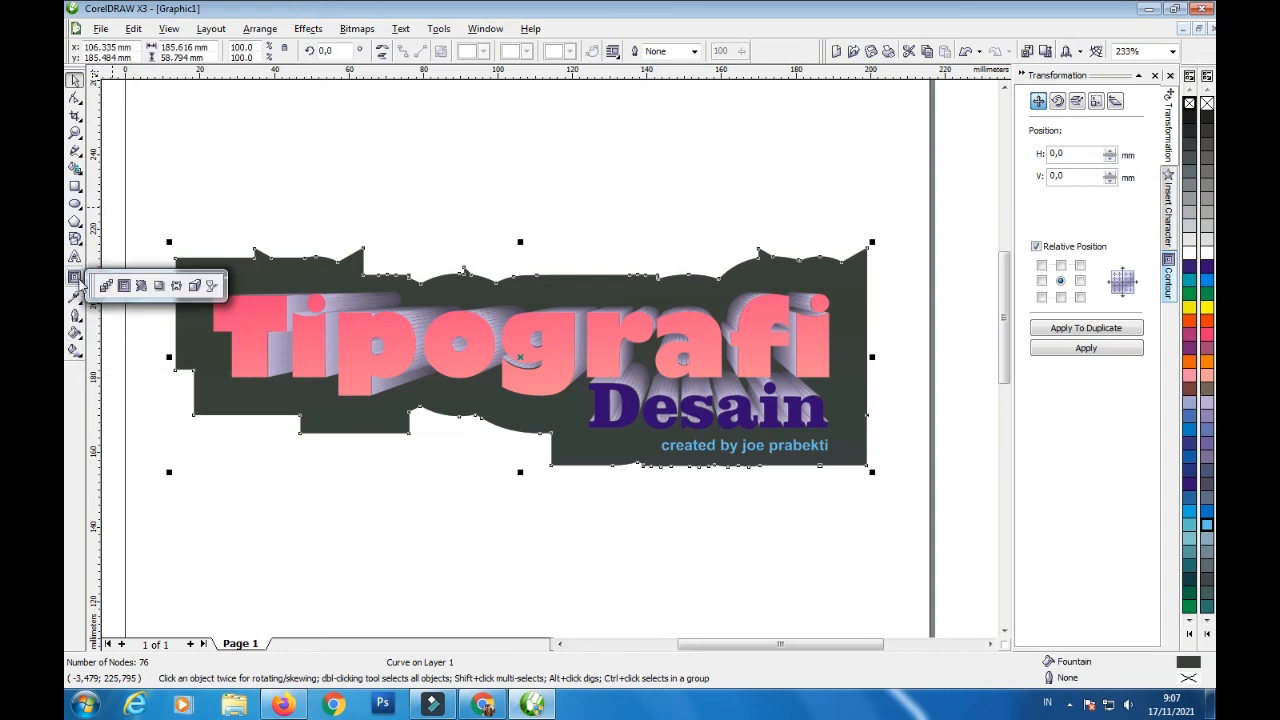
click(124, 343)
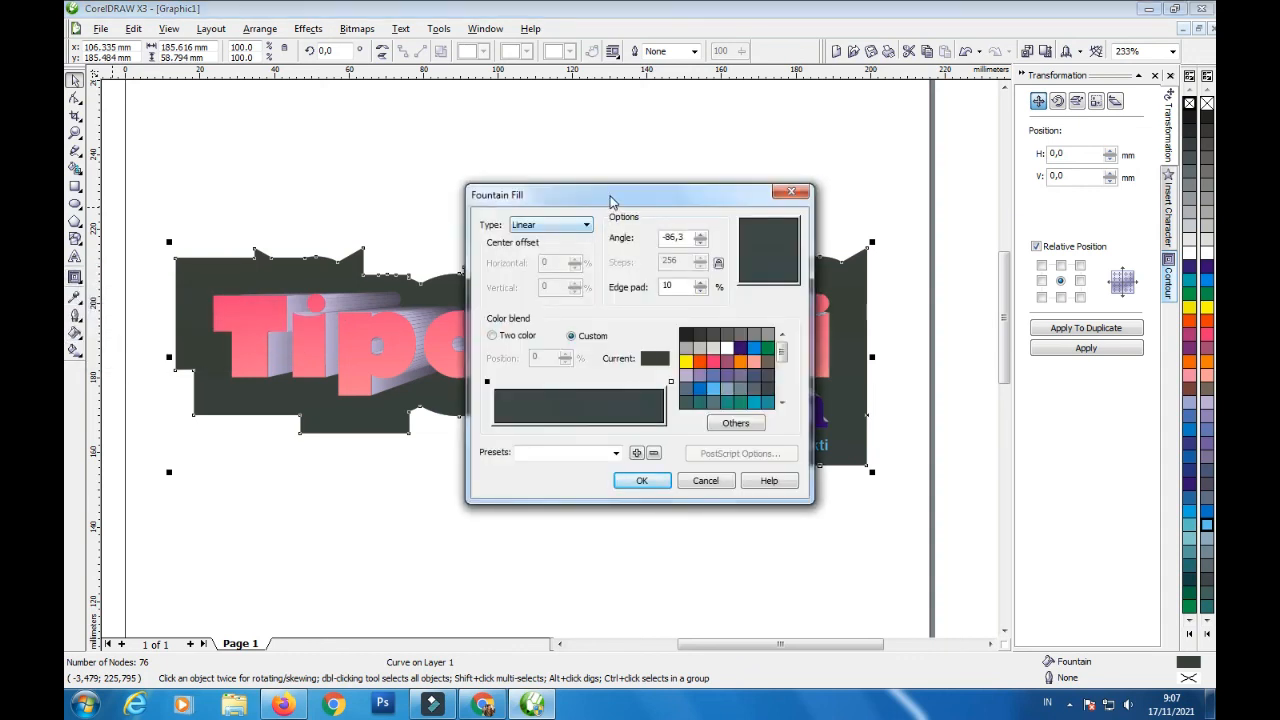
drag(612, 201, 825, 127)
click(790, 152)
click(768, 177)
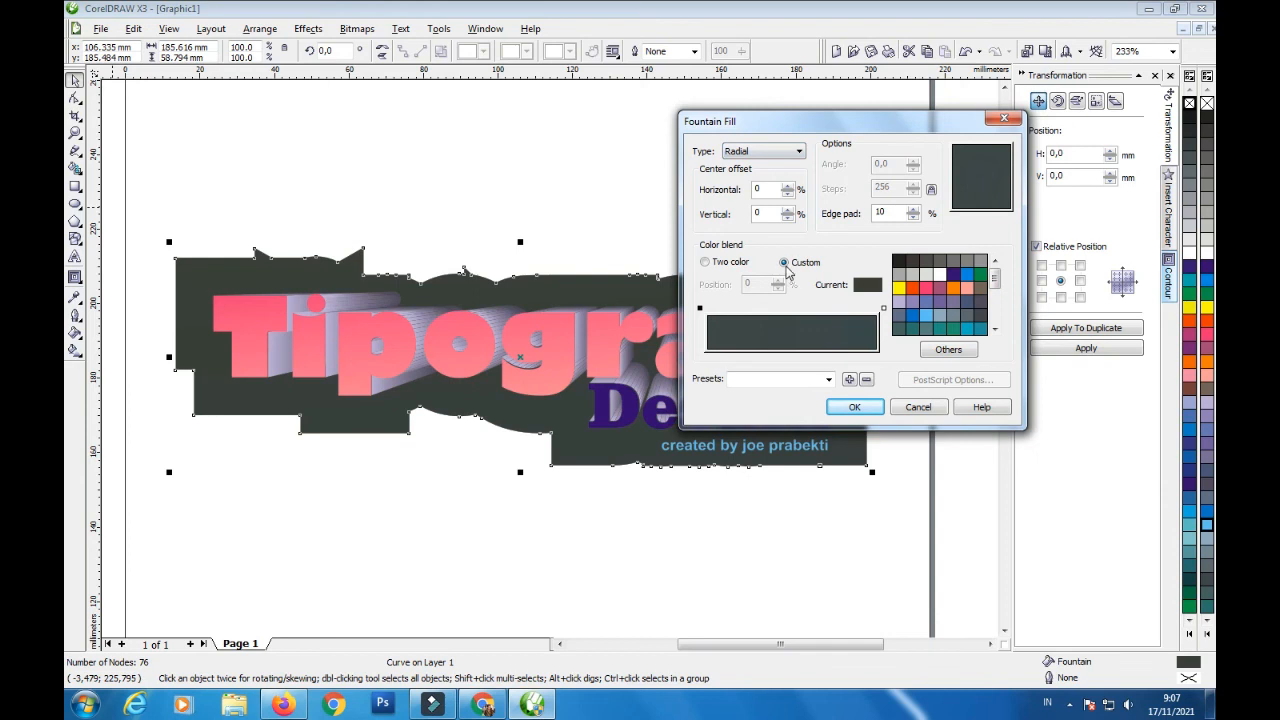
Step: Add a white colour stop at 50% in the middle of the custom colour blend
click(700, 310)
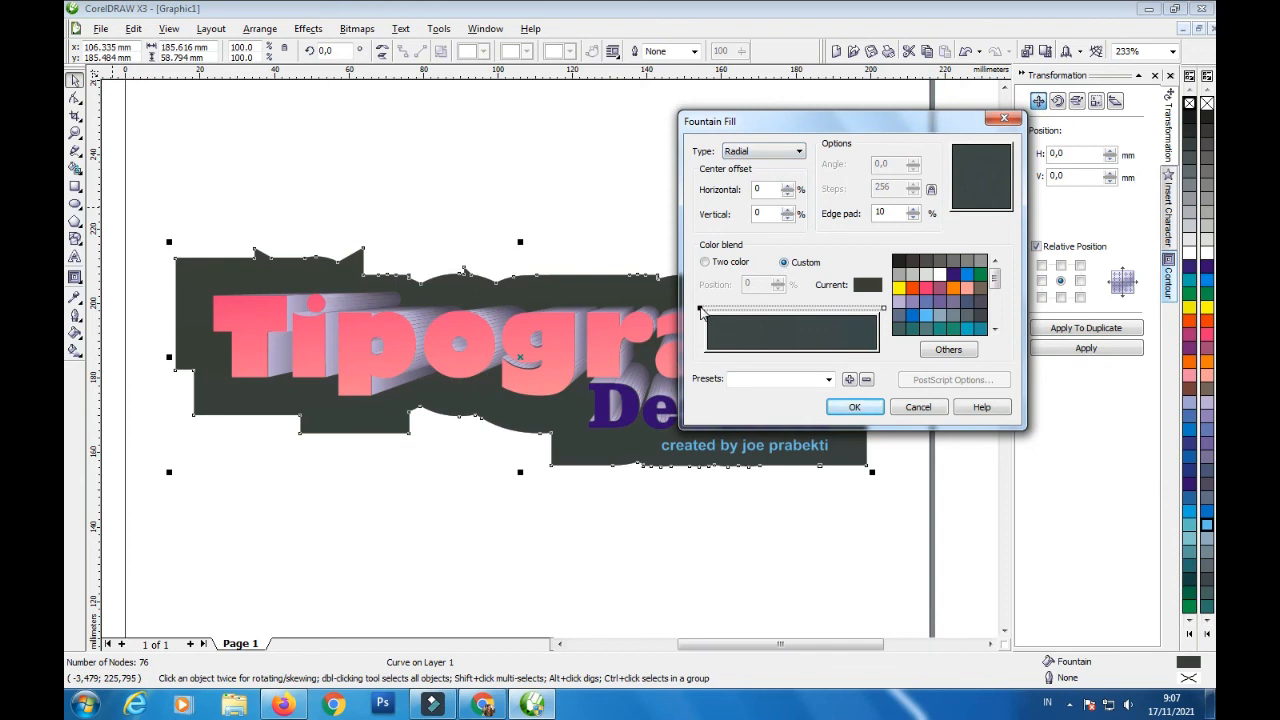
double_click(792, 310)
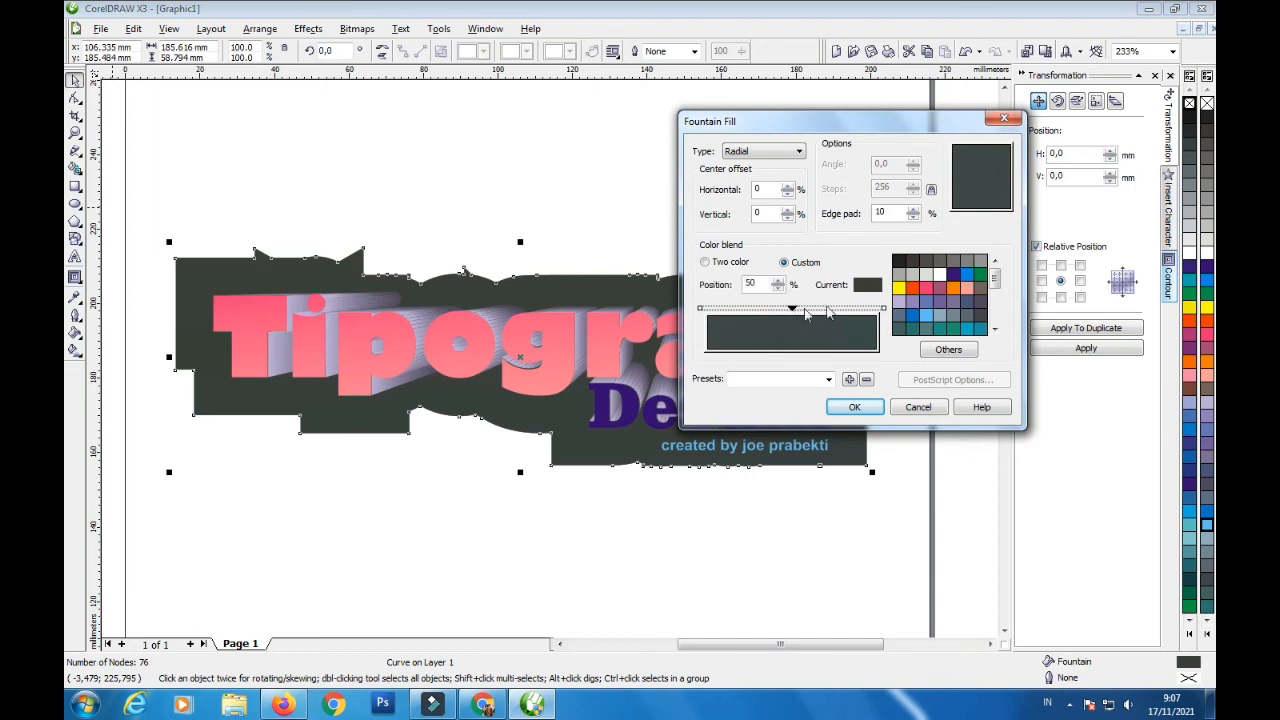
click(937, 275)
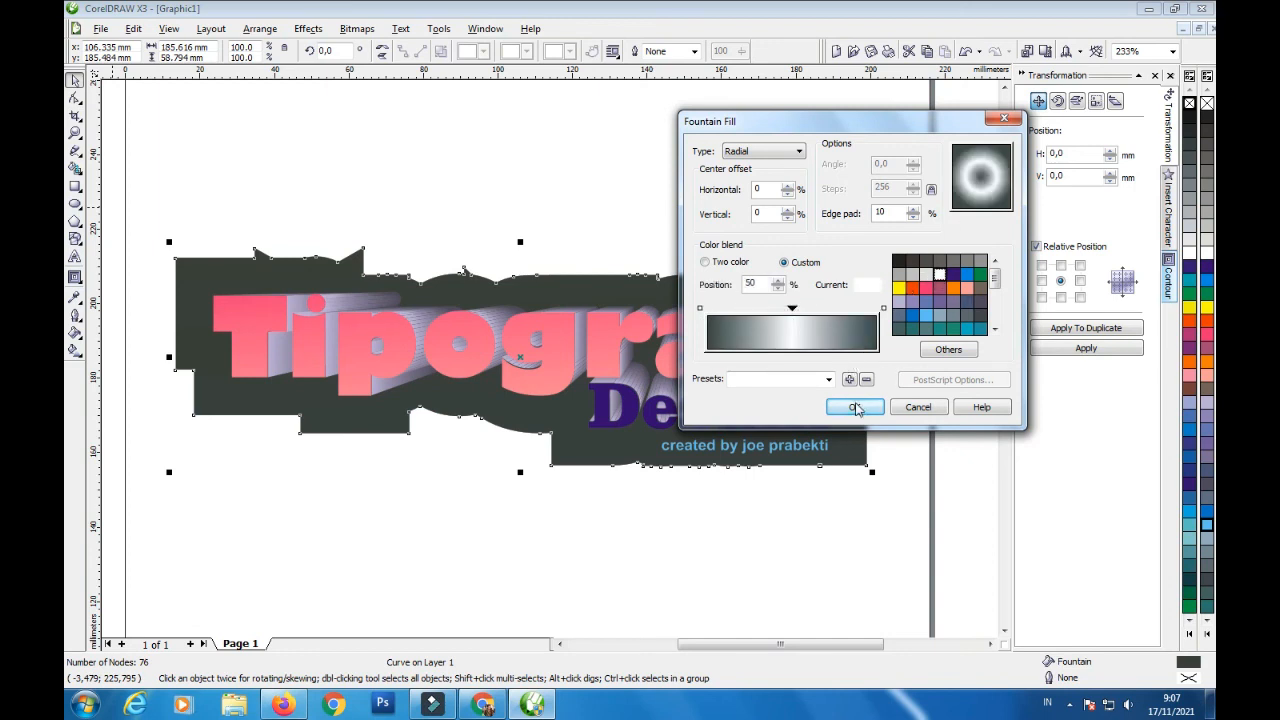
Step: Switch the fountain fill to Linear, angle the gradient vertically, and apply it to the backing shape
click(797, 152)
click(768, 164)
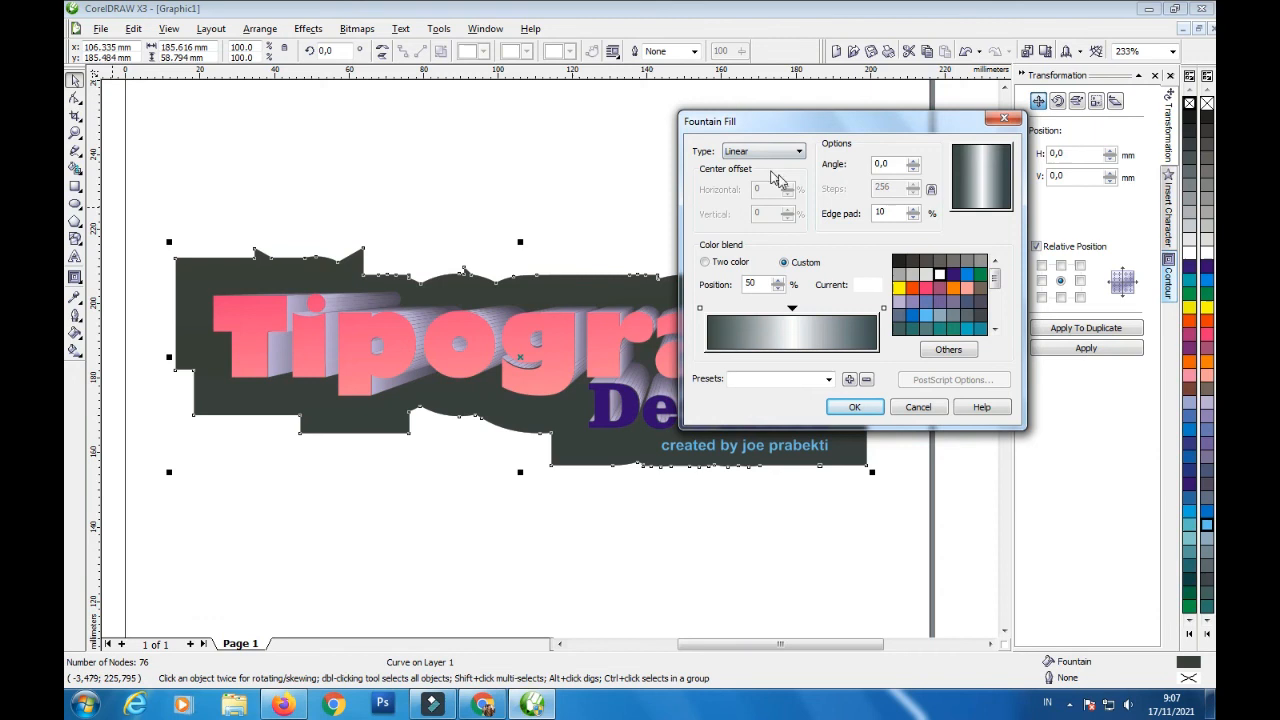
drag(1000, 152, 981, 206)
click(854, 407)
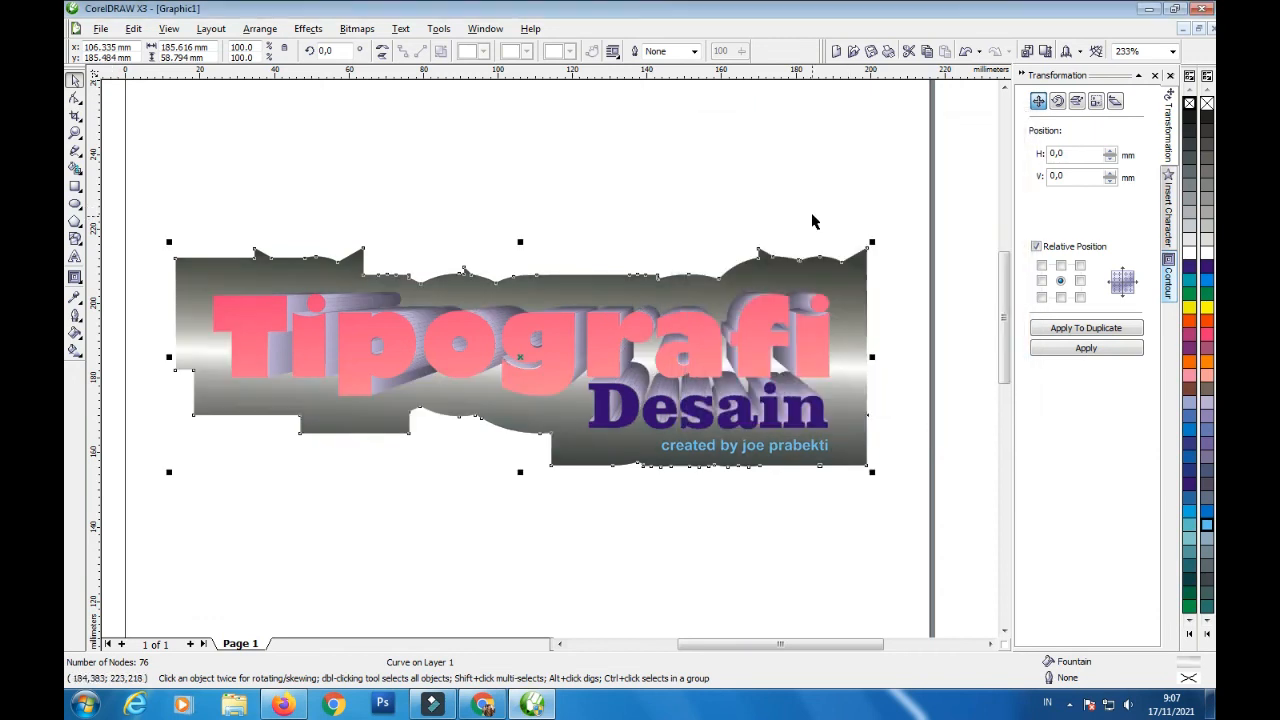
click(753, 161)
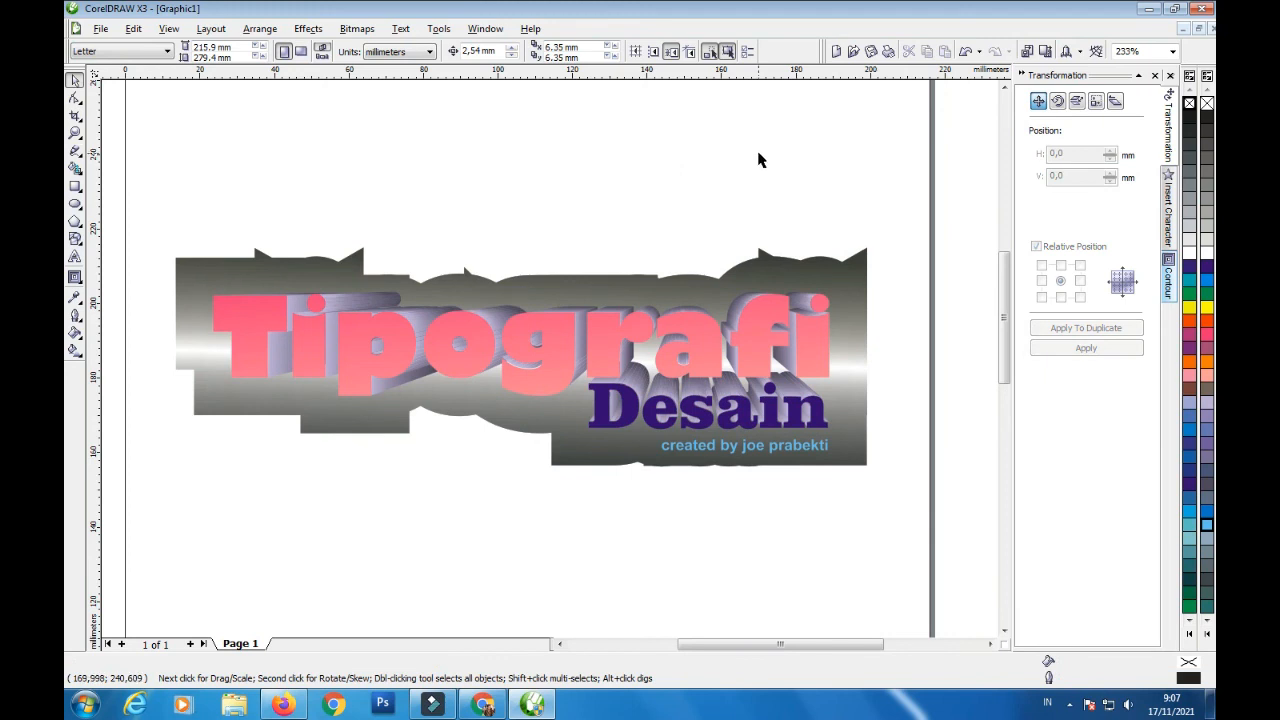
Step: Group the gradient backing shape, the extruded text and the credit line into one group
click(600, 287)
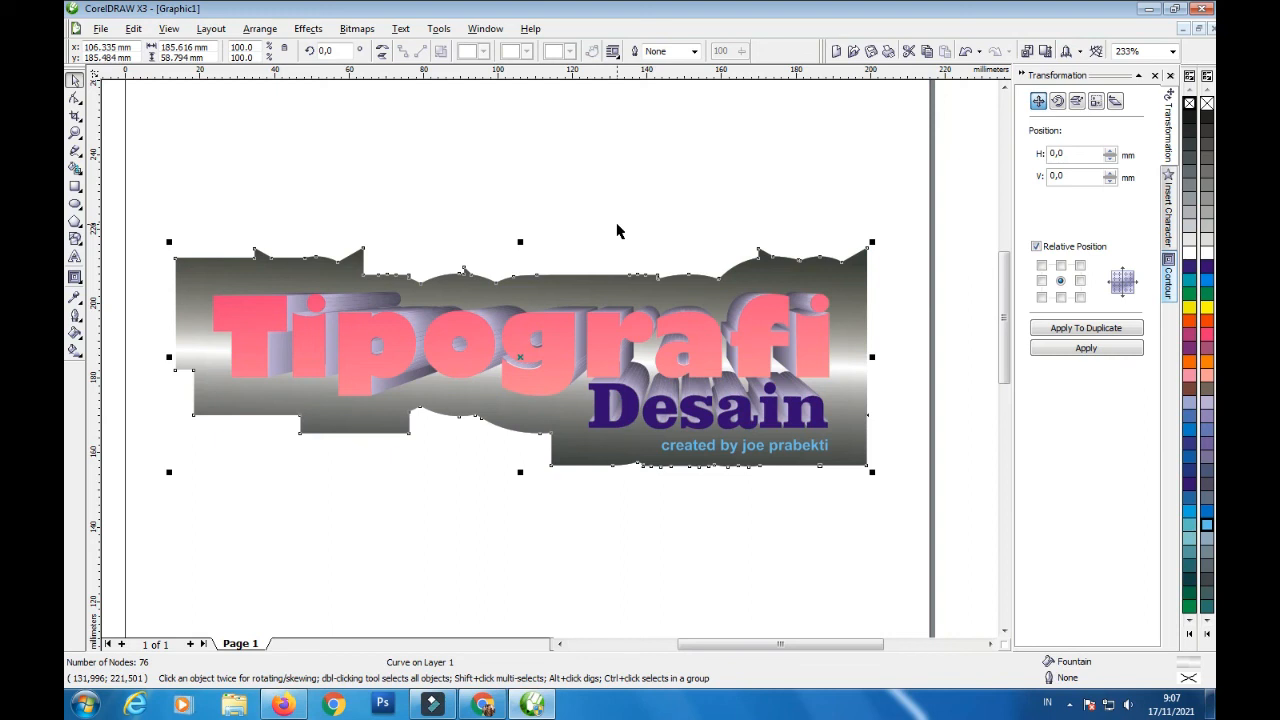
click(617, 231)
drag(146, 213, 895, 480)
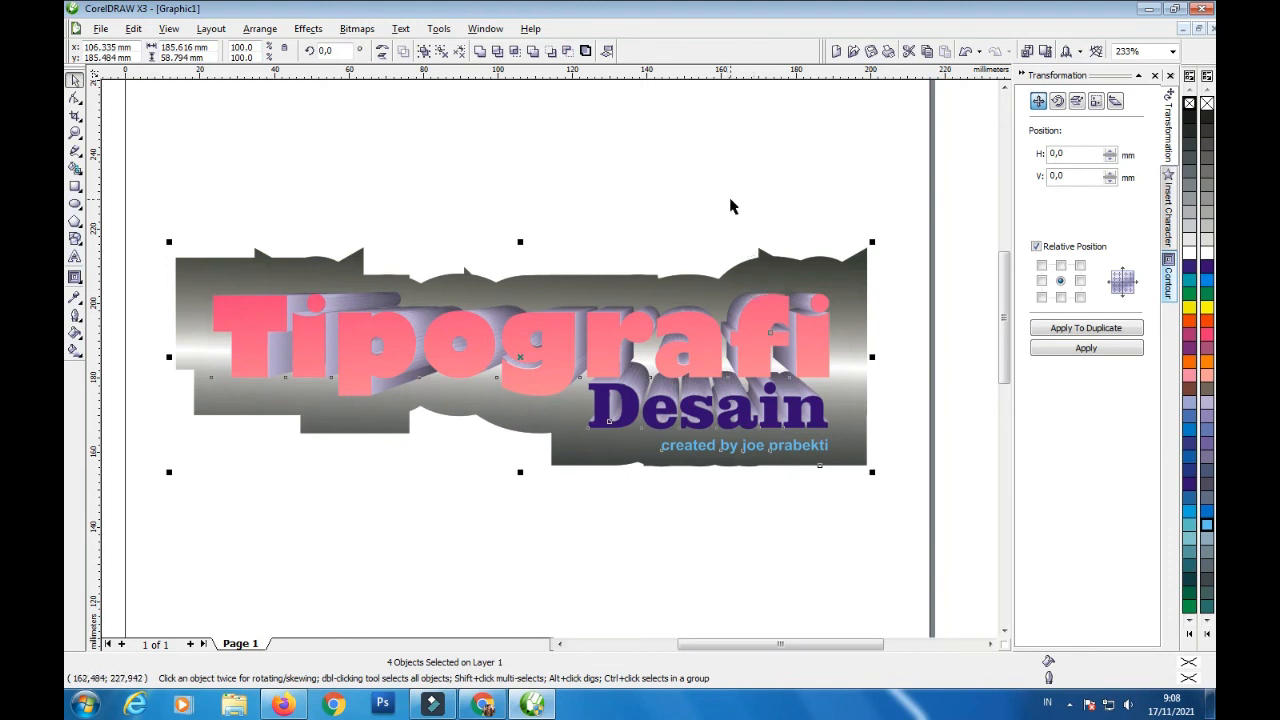
key(ctrl+g)
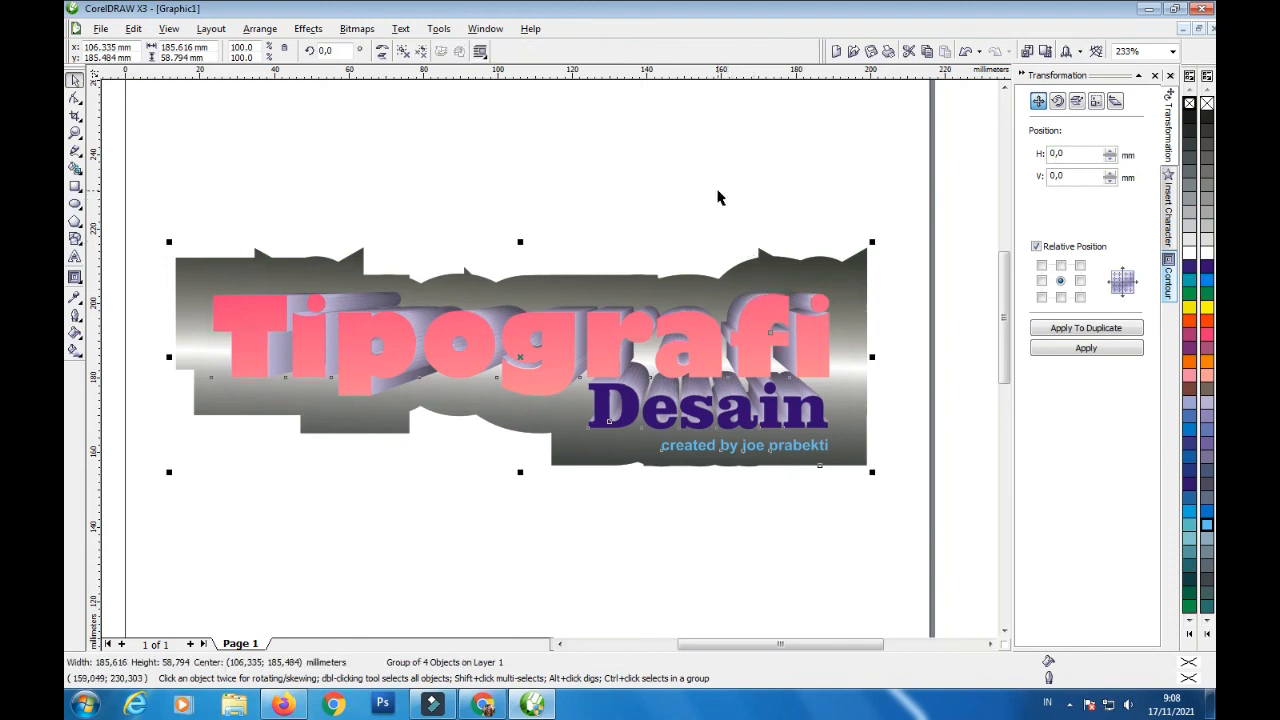
click(717, 197)
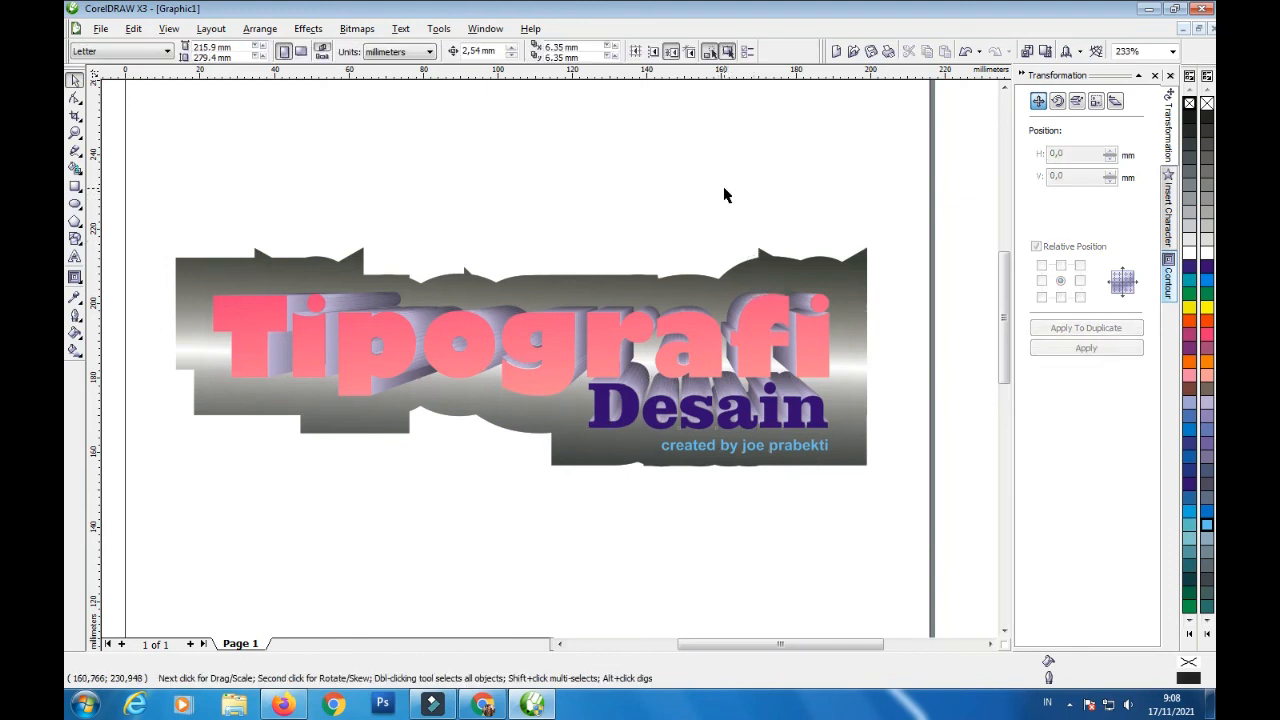
click(75, 133)
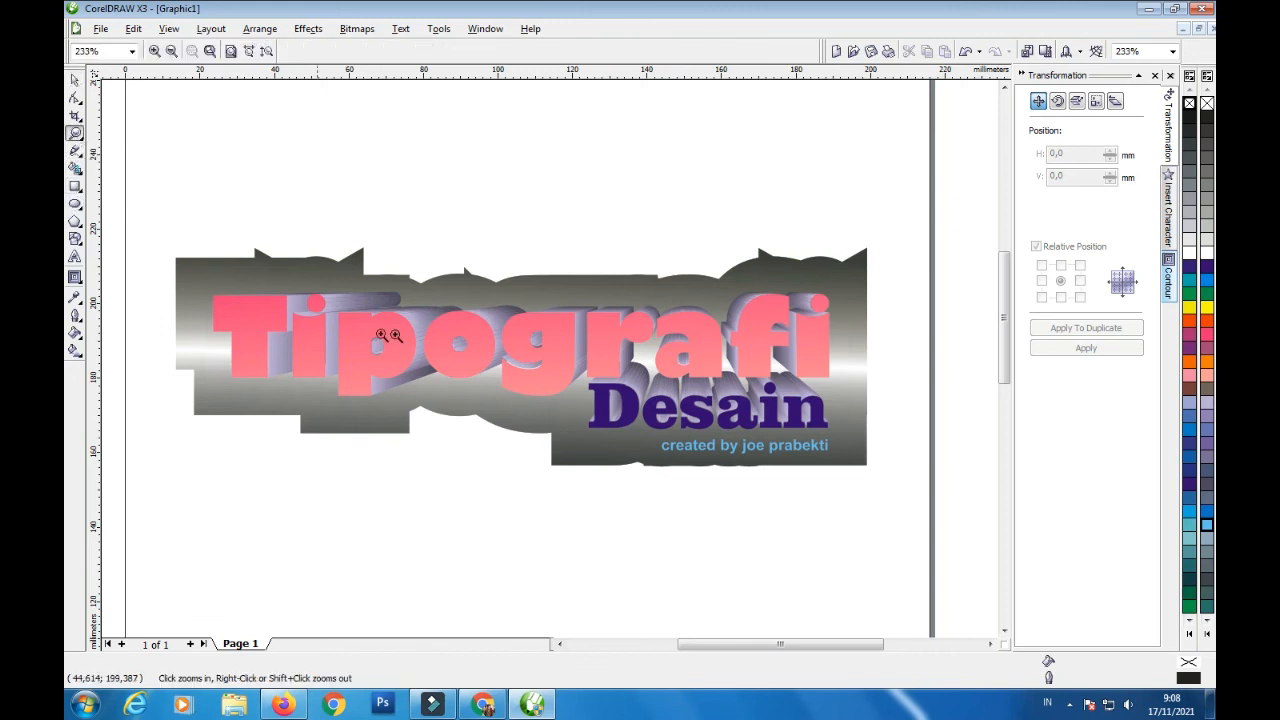
right_click(377, 343)
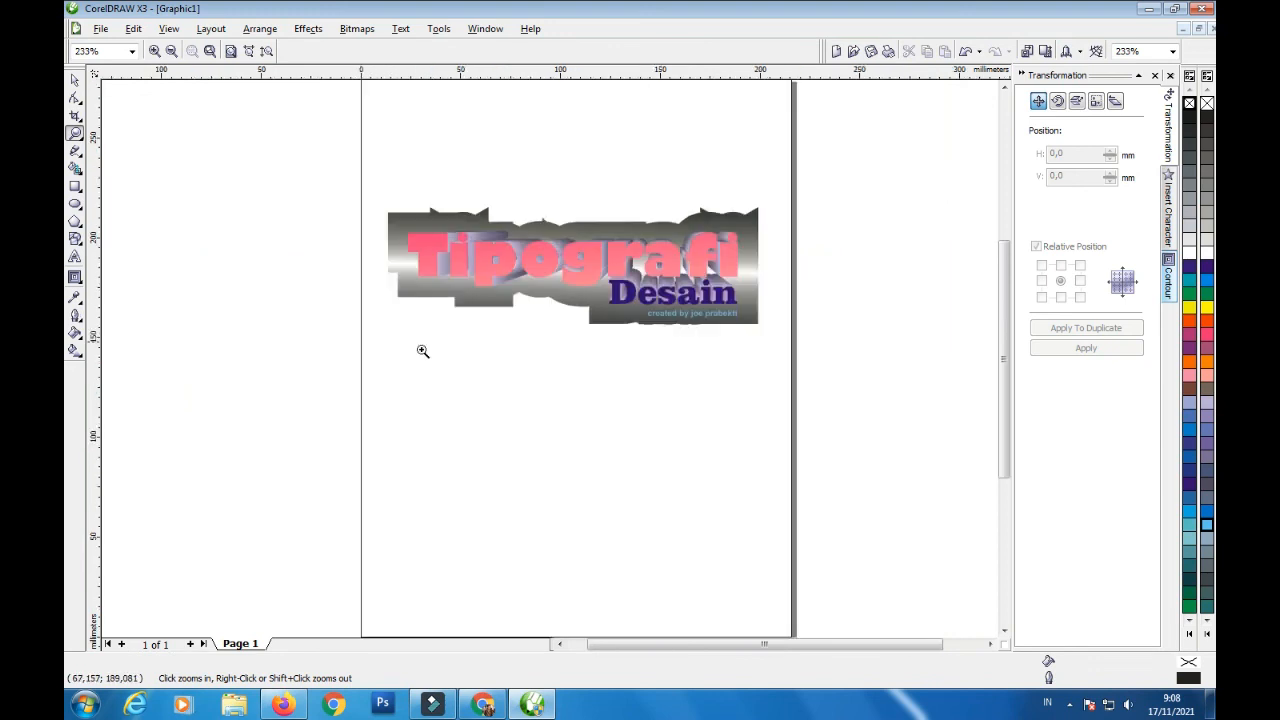
drag(337, 181, 797, 343)
key(space)
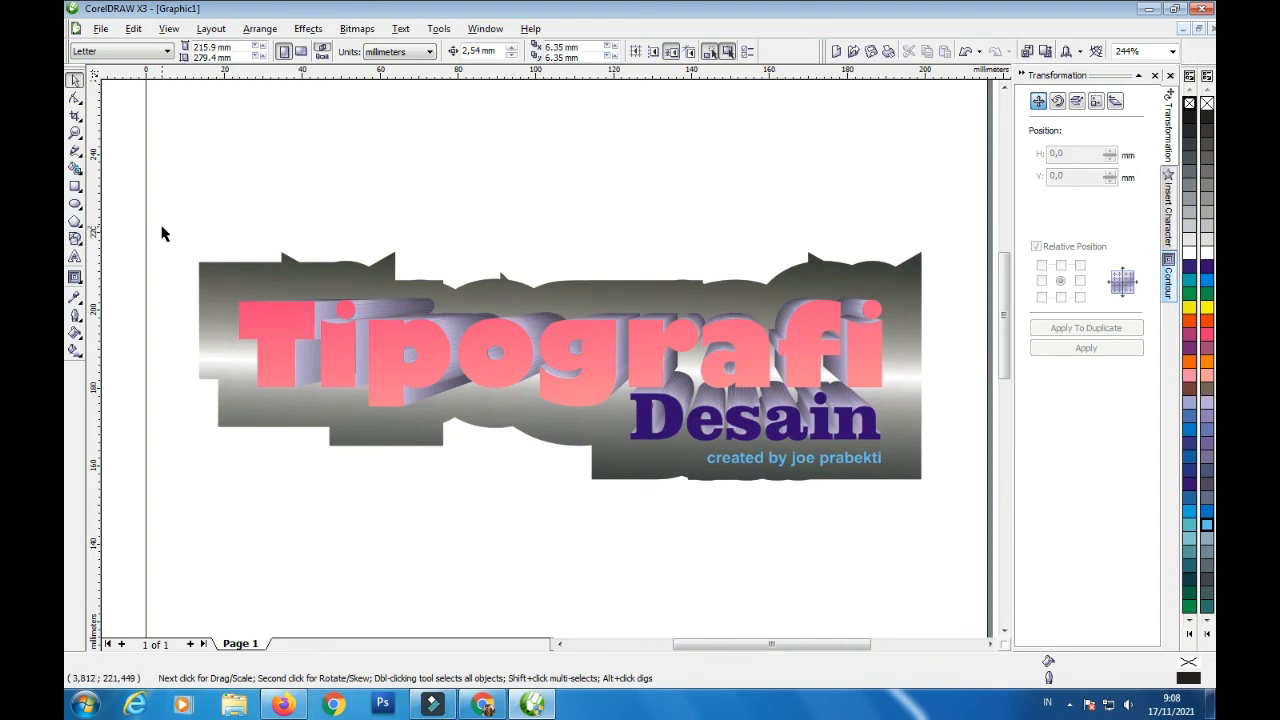
click(1070, 706)
right_click(1094, 622)
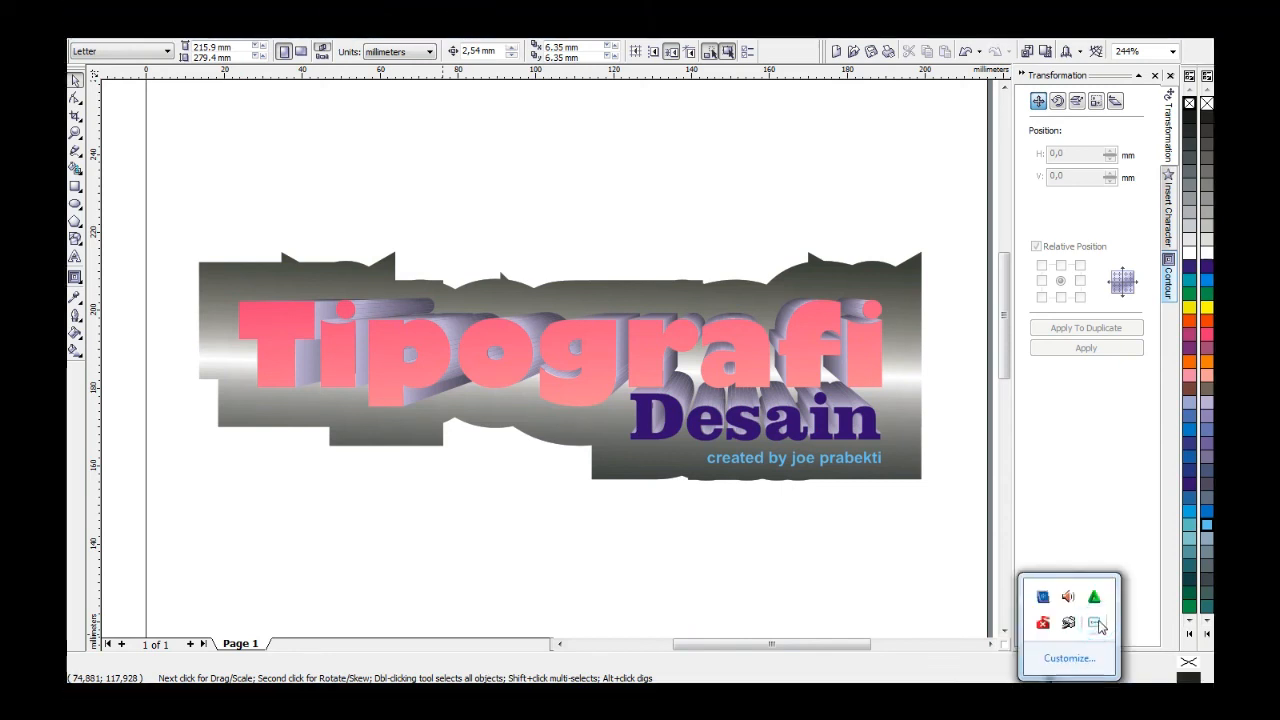